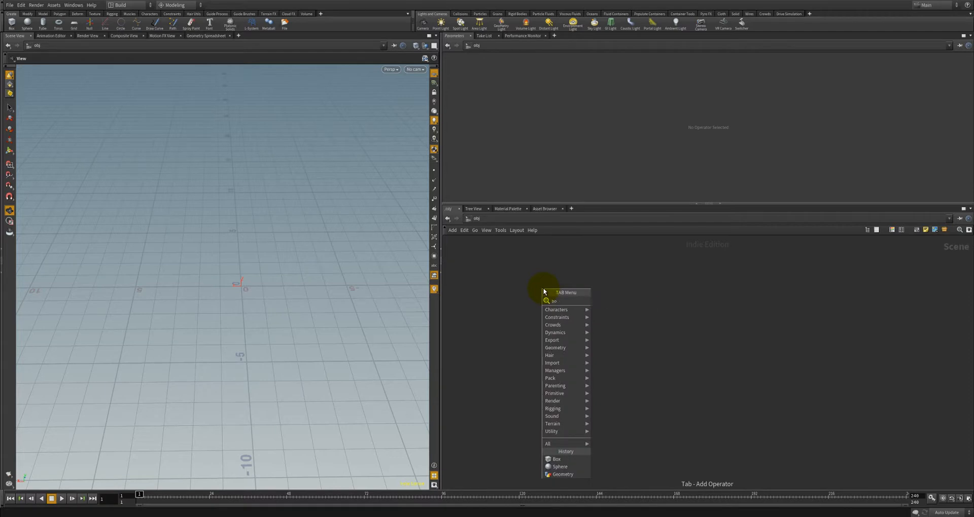
Step: Add a Box object to the scene and enter its geometry network
key("Return")
key("Return")
double_click(543, 290)
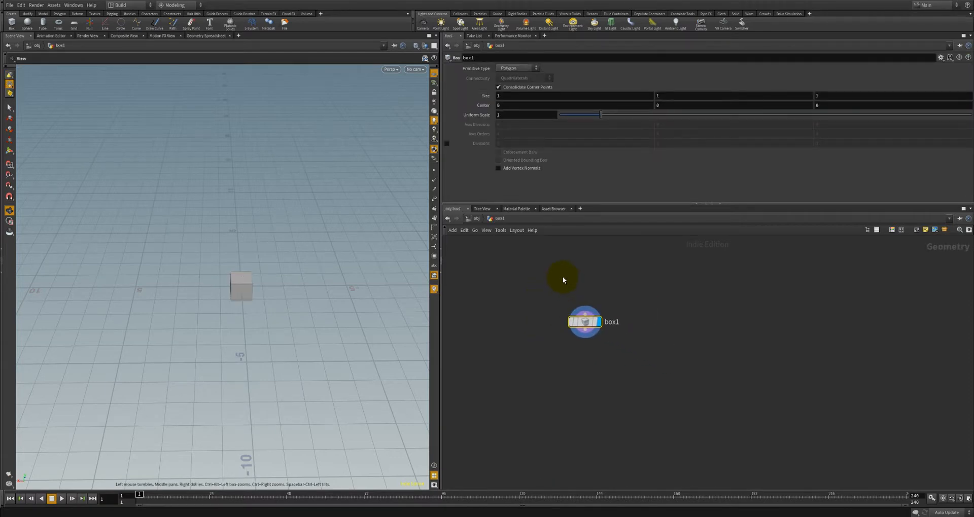
Step: Try a different uniform scale on the box and undo it
left_click_drag(319, 280, 302, 301)
middle_click_drag(601, 347, 663, 334)
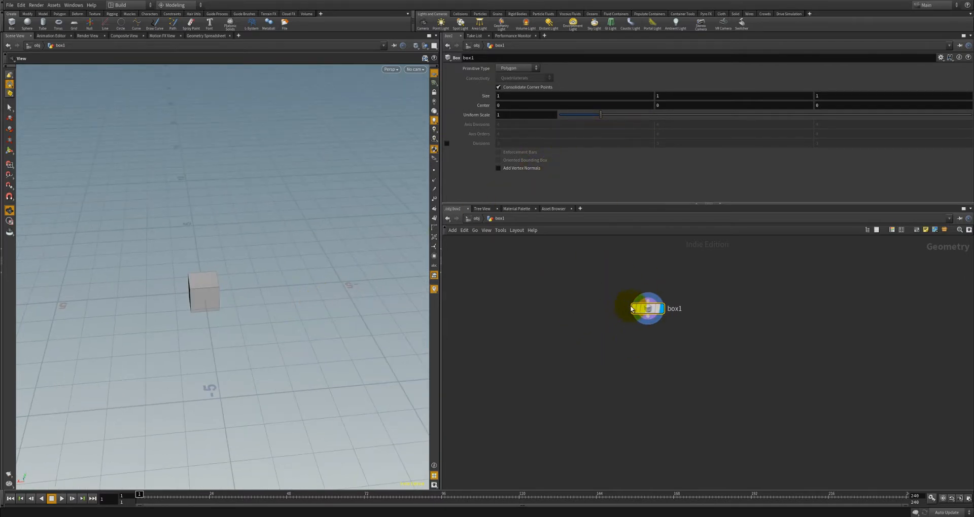
scroll(675, 287, "up", 1)
middle_click_drag(674, 287, 595, 317)
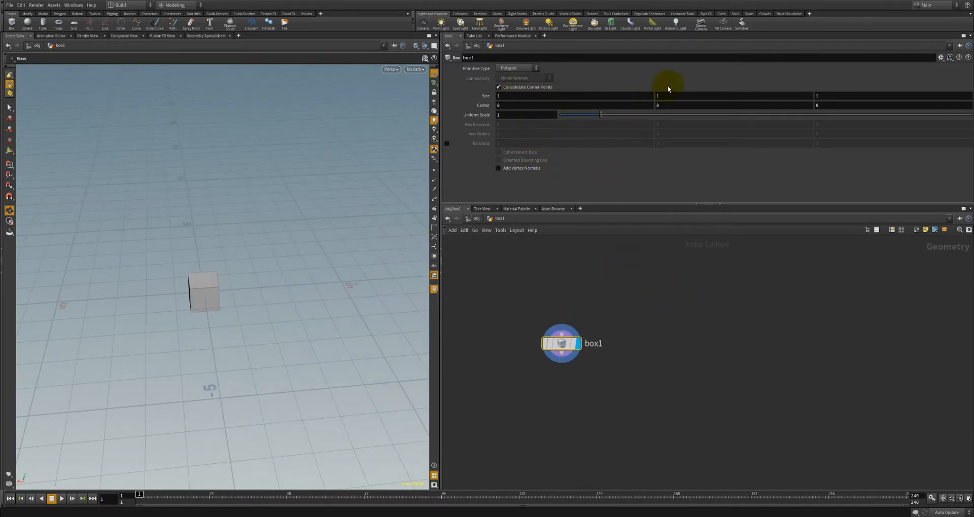
mouse_move(610, 117)
left_mouse_down()
mouse_move(642, 119)
mouse_move(596, 121)
mouse_move(789, 122)
mouse_move(622, 126)
left_mouse_up()
key("ctrl+z")
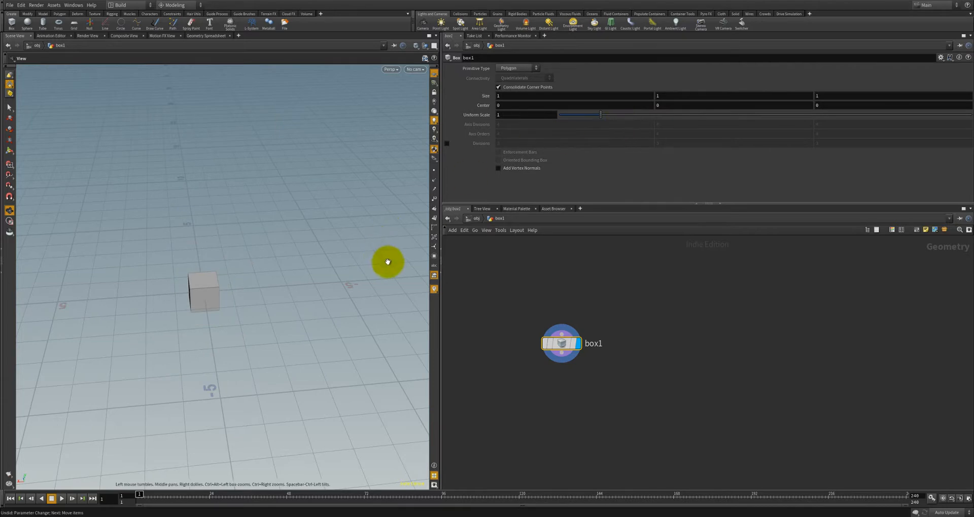
Step: Copy the box's X size and paste it as a relative reference into its Y and Z sizes
right_click_drag(345, 270, 376, 271)
middle_click_drag(293, 303, 319, 308)
right_click_drag(349, 302, 361, 257)
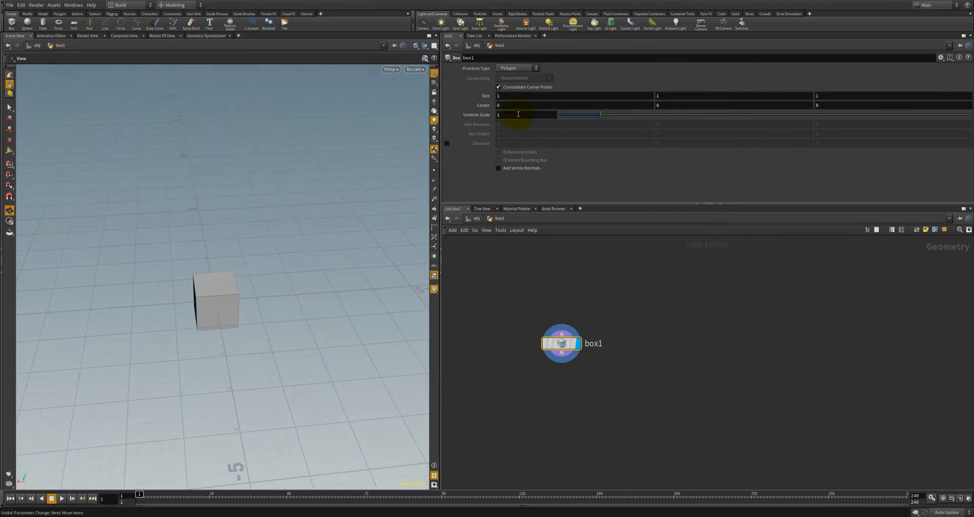
middle_click_drag(523, 94, 536, 135)
right_click(673, 93)
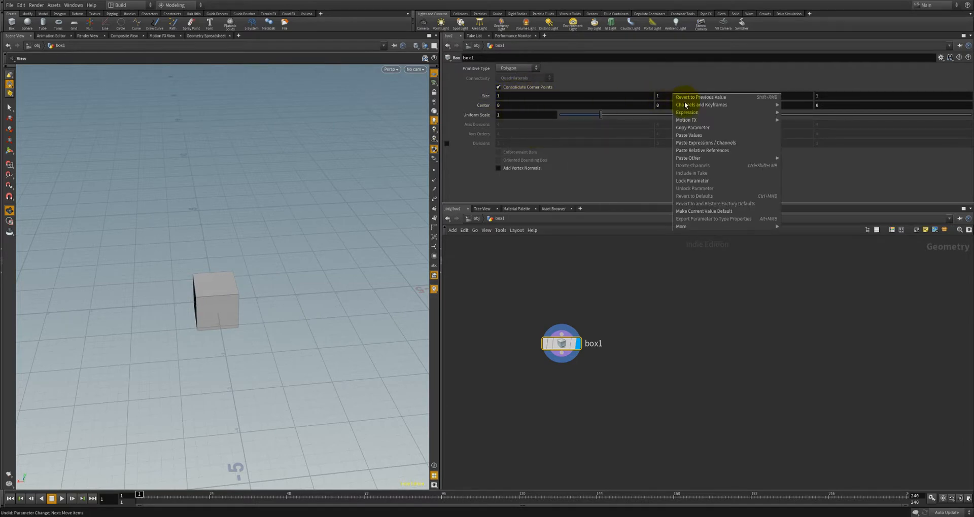
left_click(706, 150)
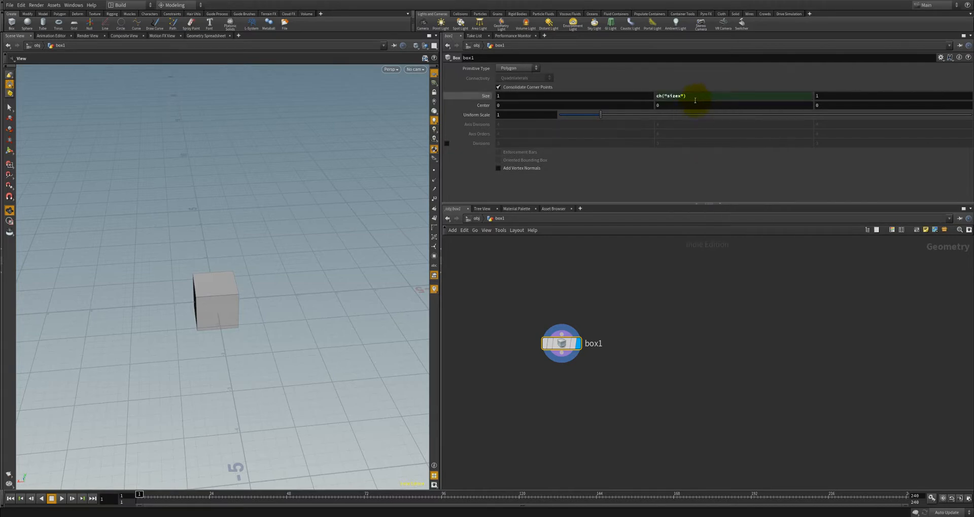
right_click(833, 97)
left_click(873, 156)
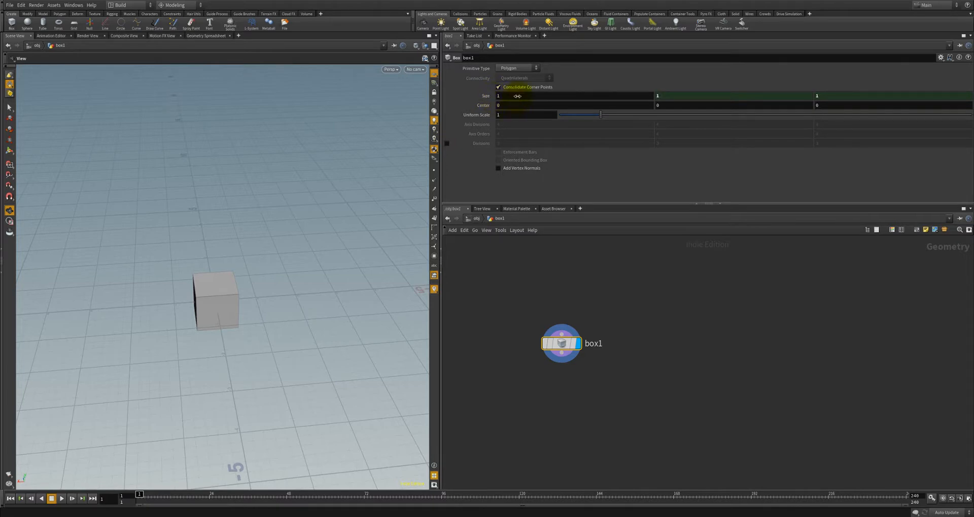
Step: Test the linked dimensions by varying the box's X size, and undo the change
middle_click_drag(517, 95, 574, 102)
key("ctrl+z")
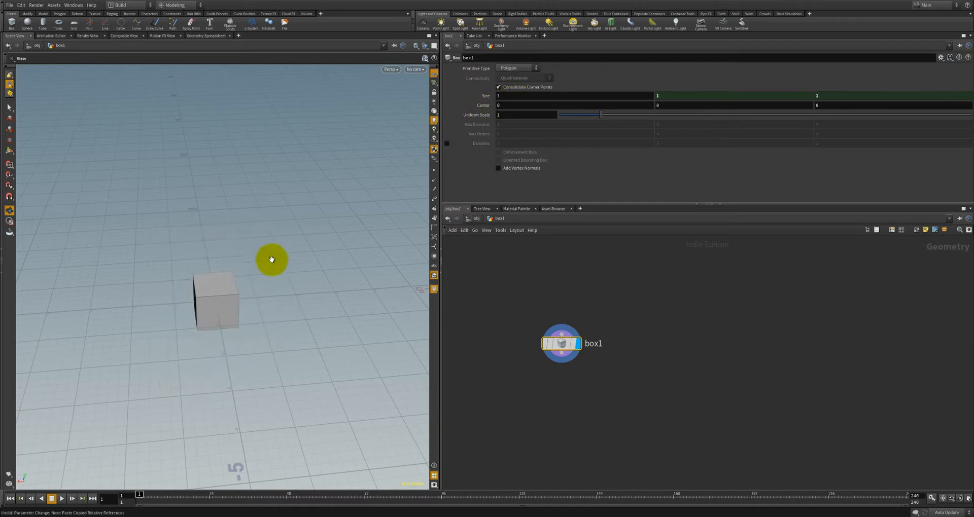
left_click_drag(269, 260, 252, 283)
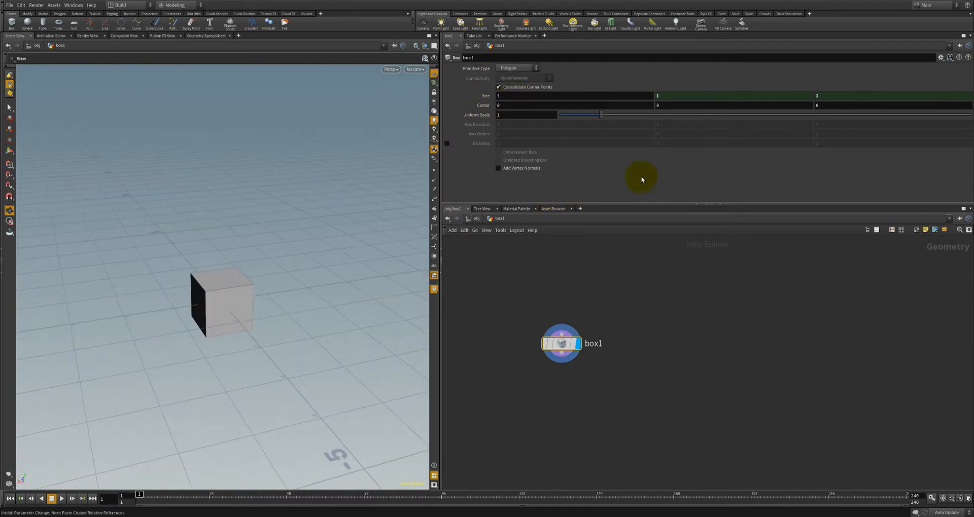
Step: Copy the box's Y size and paste it as a relative reference into its Y center
right_click(676, 96)
left_click(695, 132)
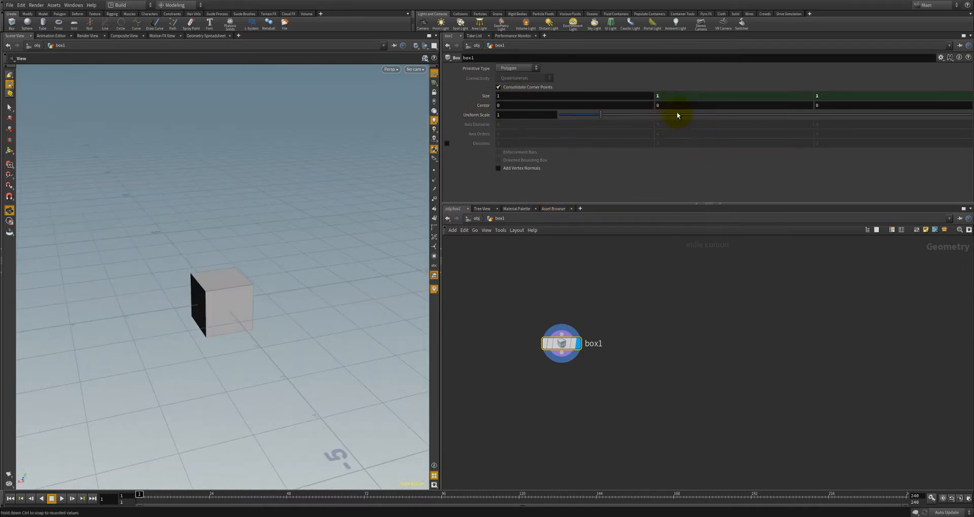
right_click(671, 106)
left_click(708, 157)
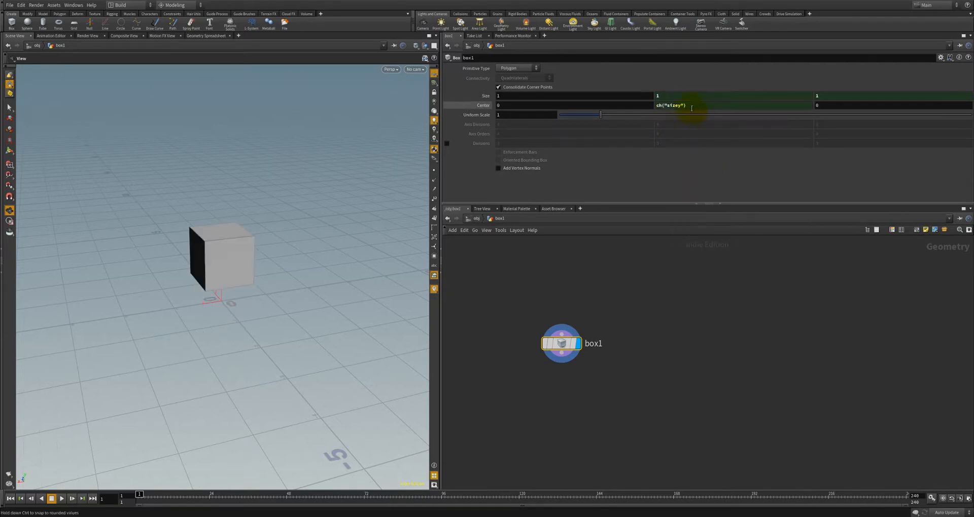
Step: Edit the box's Y center expression to ch("sizey") * 0.5 and accept it
left_click(692, 107)
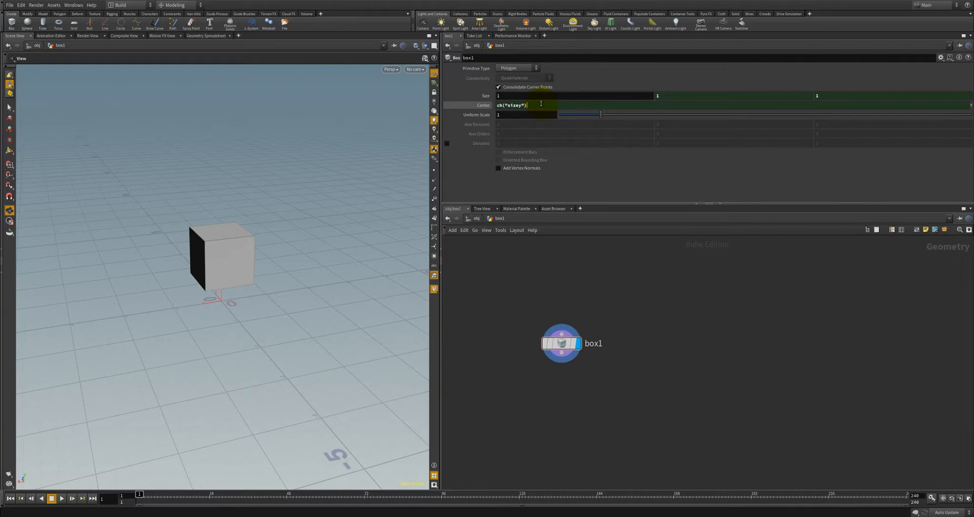
key("alt+e")
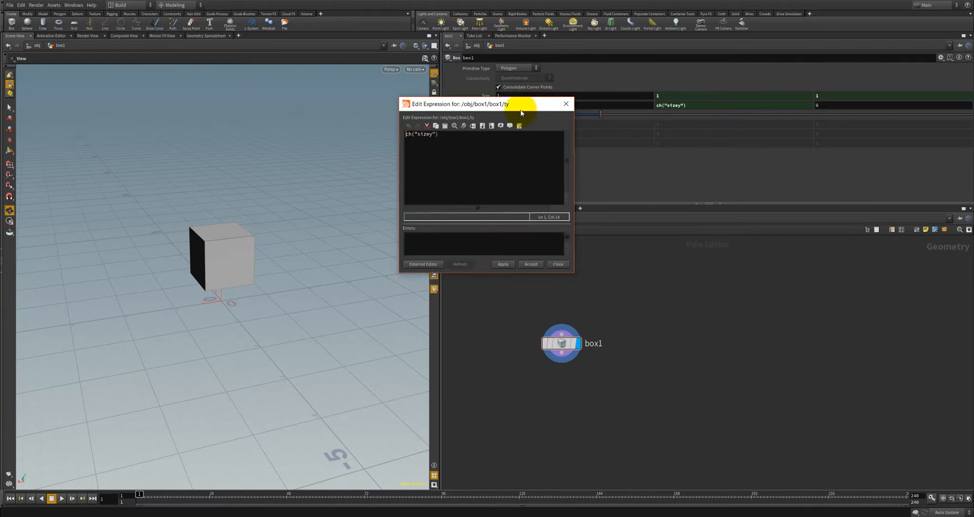
left_click_drag(519, 107, 513, 126)
left_click(475, 153)
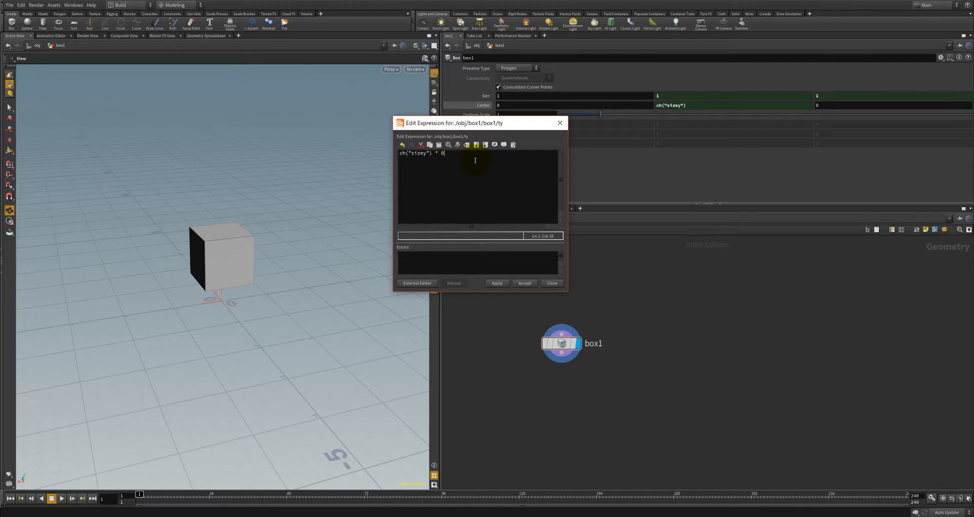
left_click(495, 283)
left_click(525, 283)
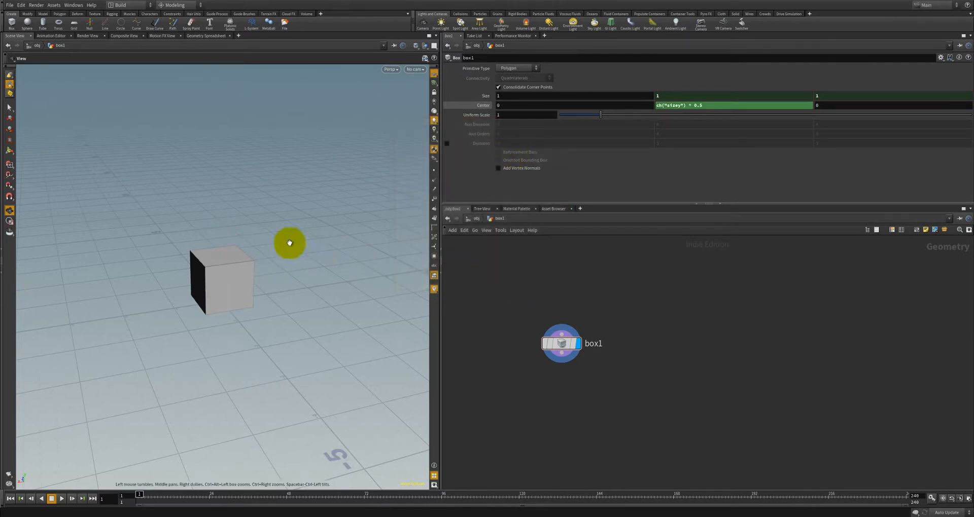
Step: Try an X size of 1.26 to test how the box's center follows, and undo it
mouse_move(289, 243)
left_mouse_down()
mouse_move(272, 257)
mouse_move(286, 260)
left_mouse_up()
middle_click_drag(507, 96, 477, 109)
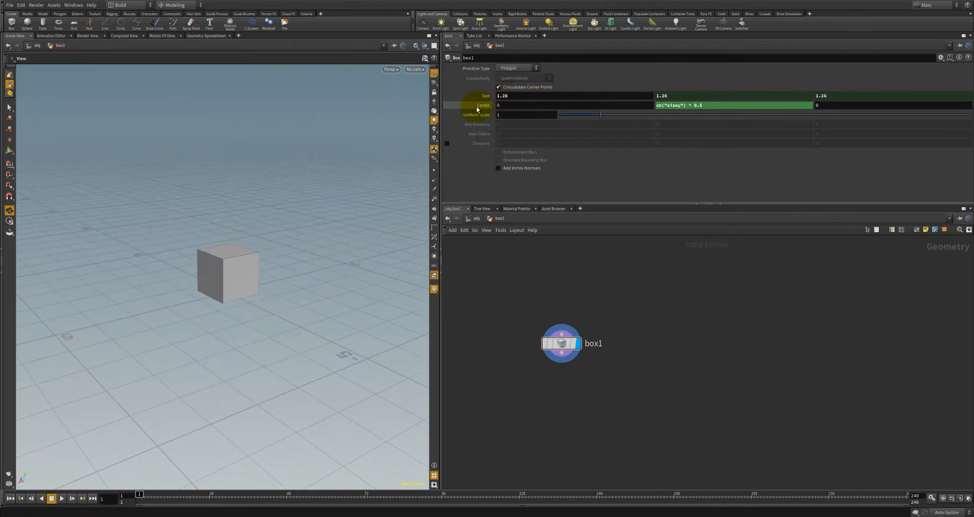
key("ctrl+z")
left_click_drag(320, 256, 299, 264)
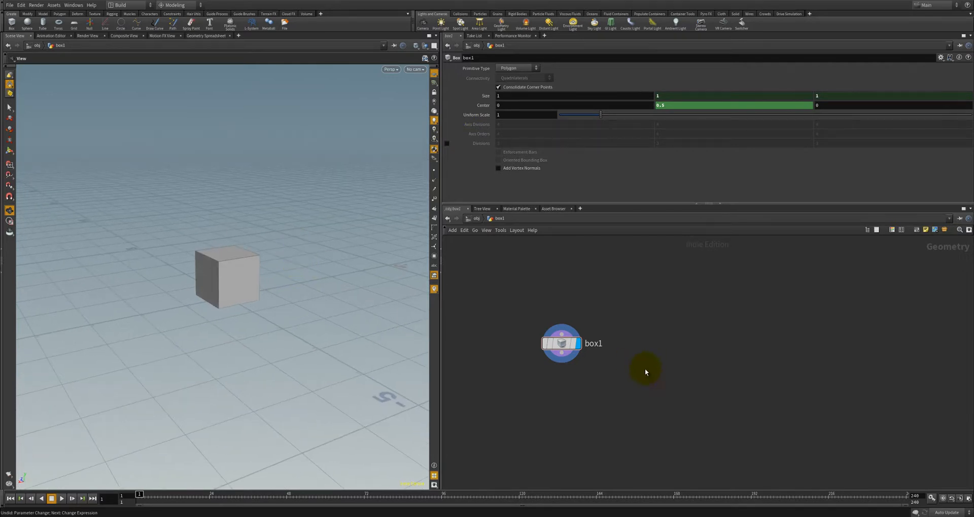
Step: Add a Color node below box1, fed by its output, and make it the displayed node
scroll(644, 373, "down", 1)
middle_click_drag(633, 379, 619, 324)
key("Tab")
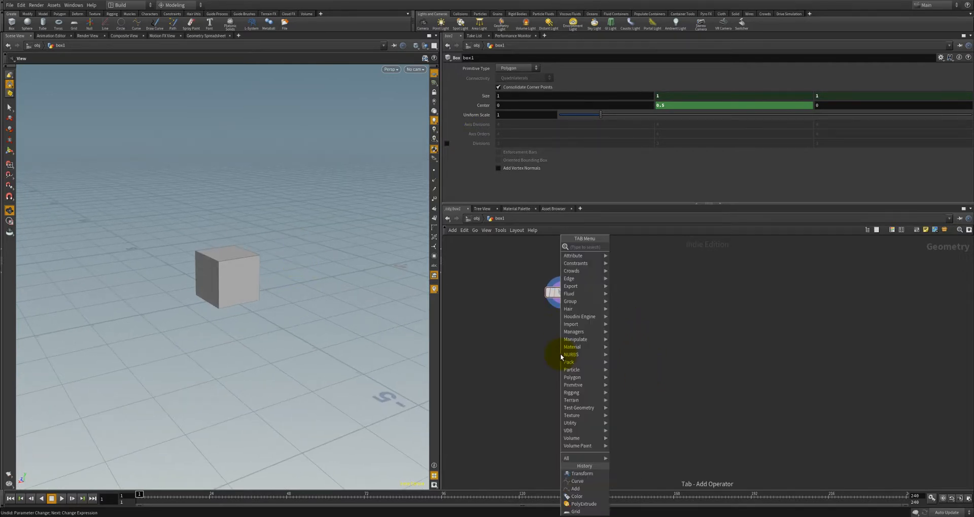
type("col")
key("Return")
left_click(562, 356)
key("Return")
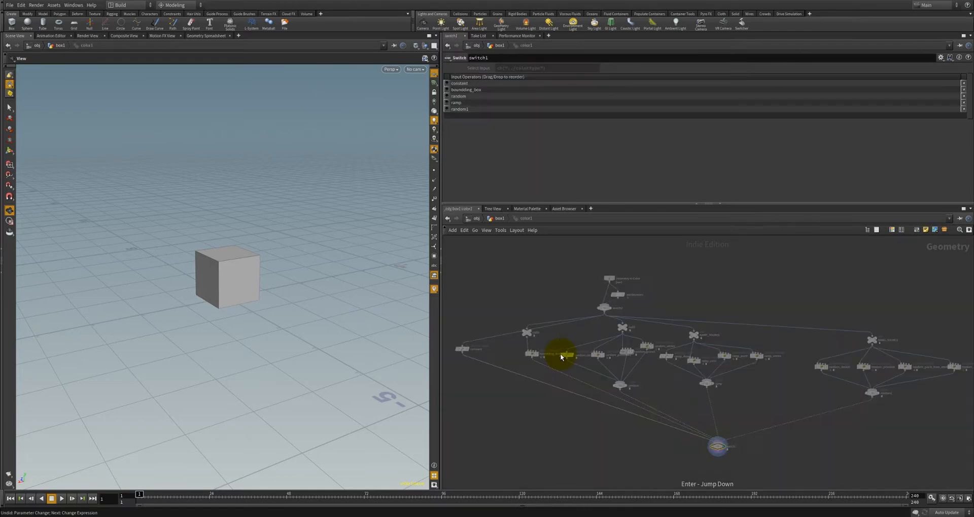
key("u")
left_click(573, 355)
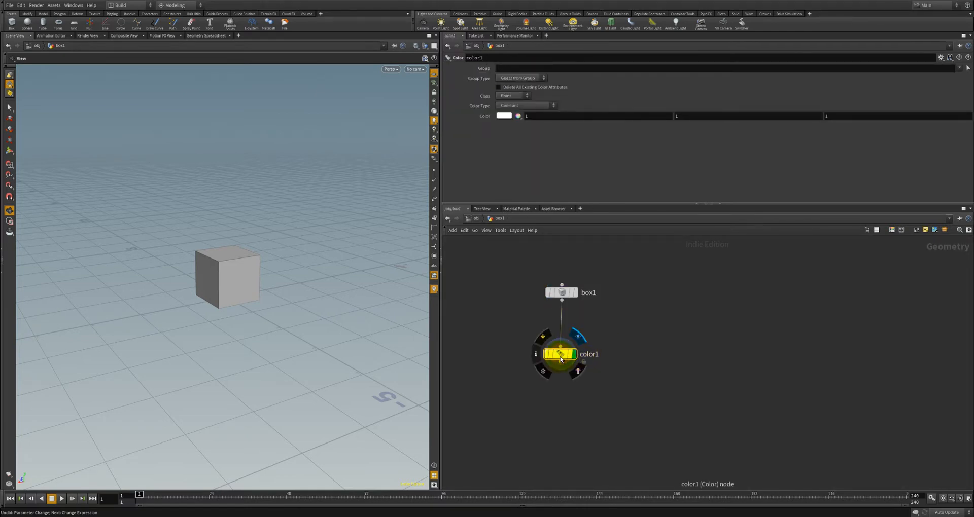
Step: Set the Color node's constant color to blue (0, 0.45, 0.9)
left_click(544, 185)
left_click(502, 115)
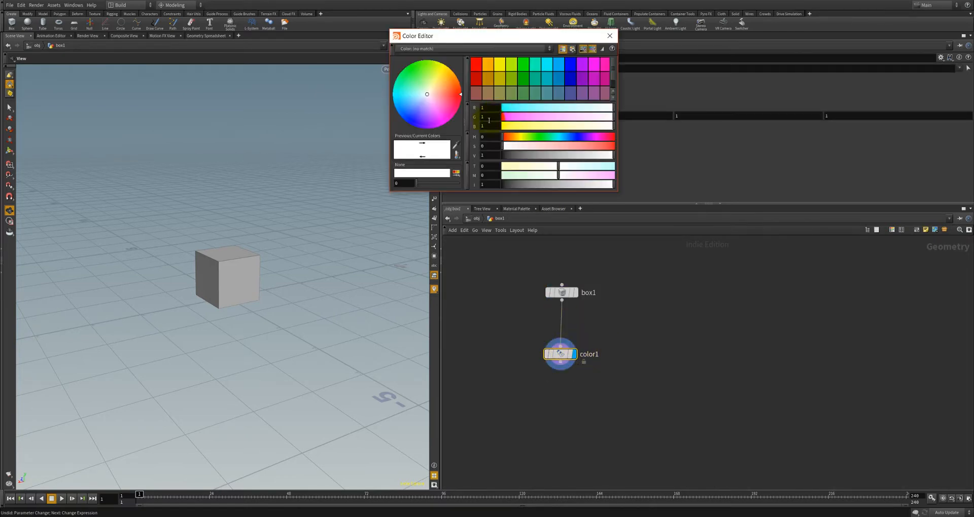
left_click(569, 68)
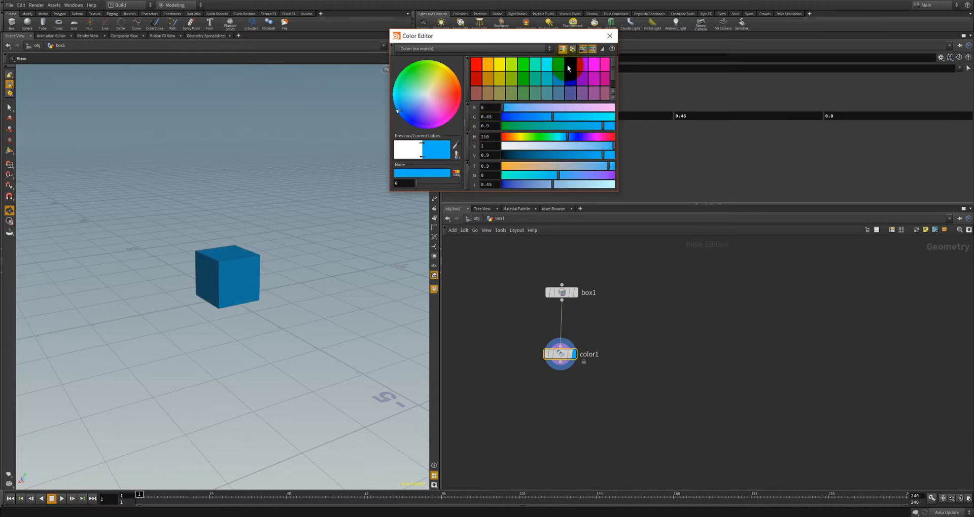
left_click(610, 36)
left_click_drag(380, 213, 237, 309)
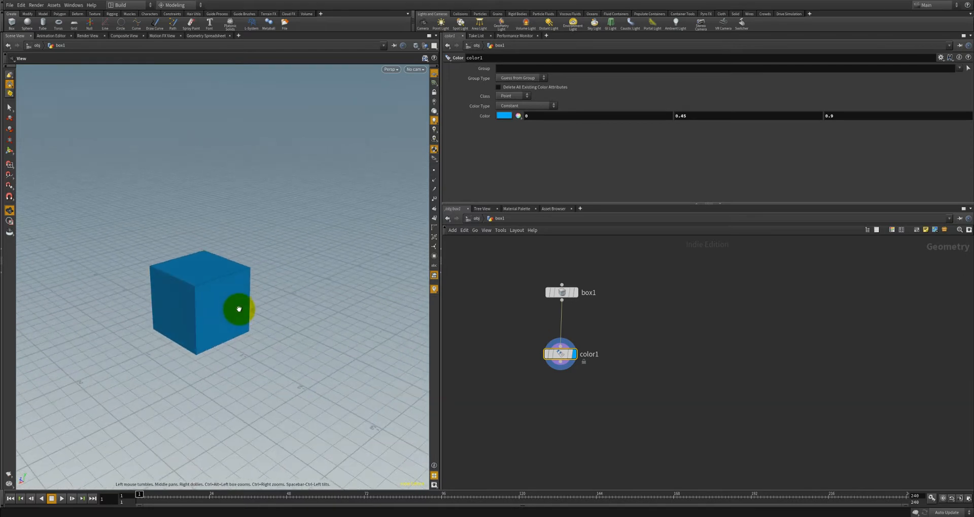
left_click(226, 315)
left_click(191, 315)
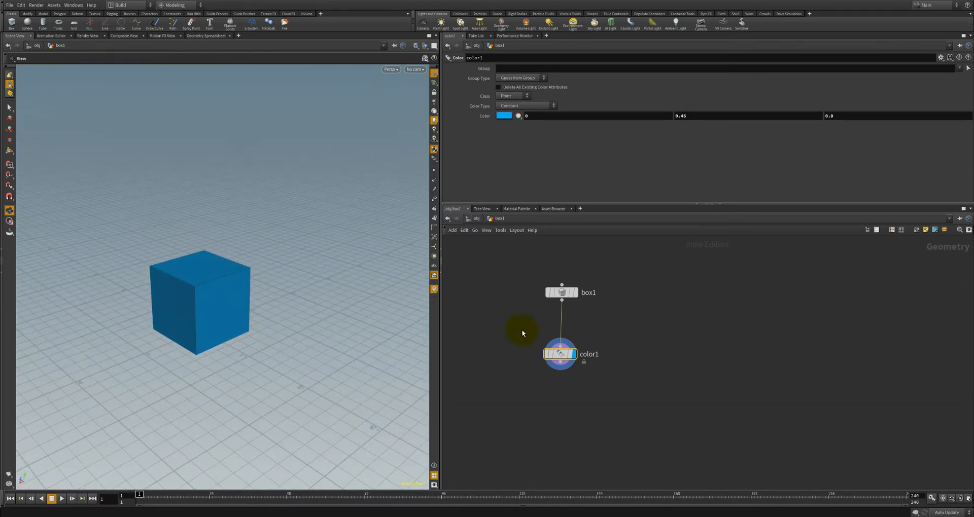
Step: Add a Grid node beside box1 and make it the displayed node
middle_click_drag(664, 318, 600, 303)
scroll(609, 306, "up", 1)
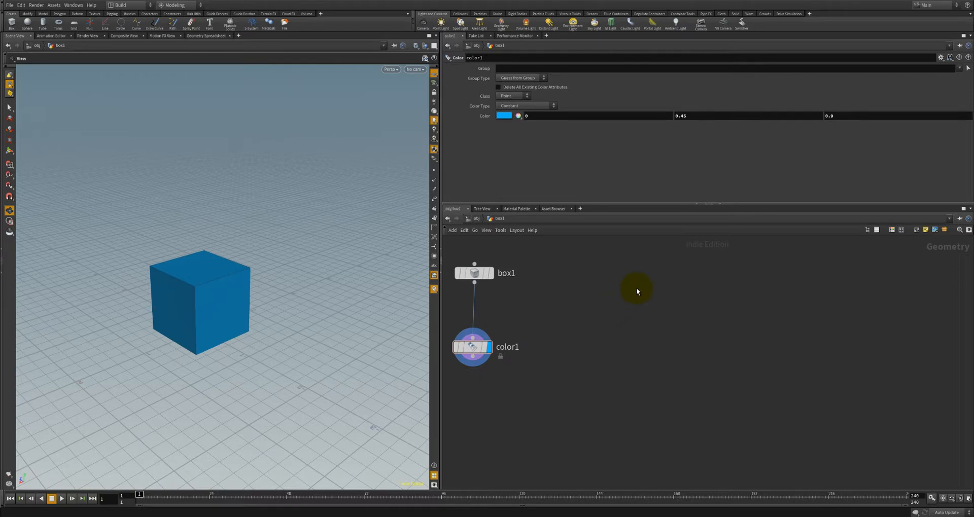
key("Tab")
type("grid")
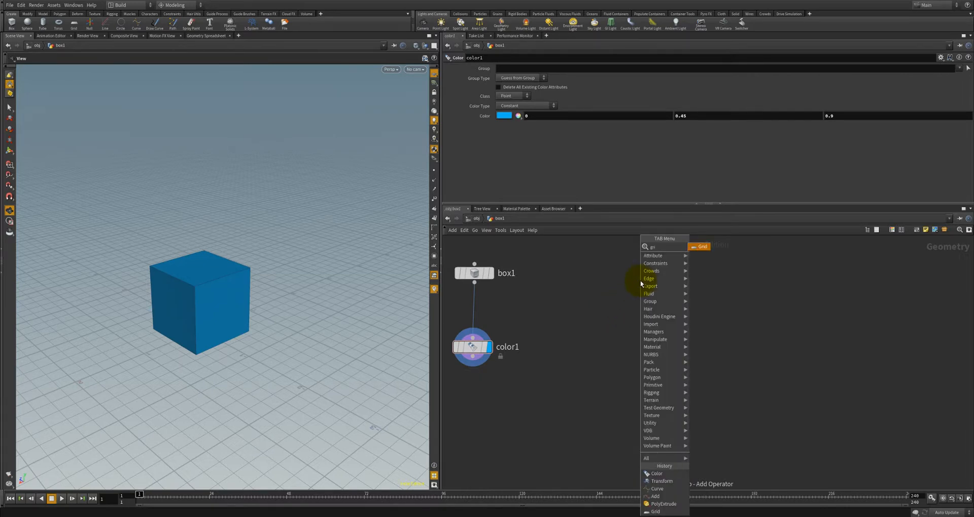
key("Return")
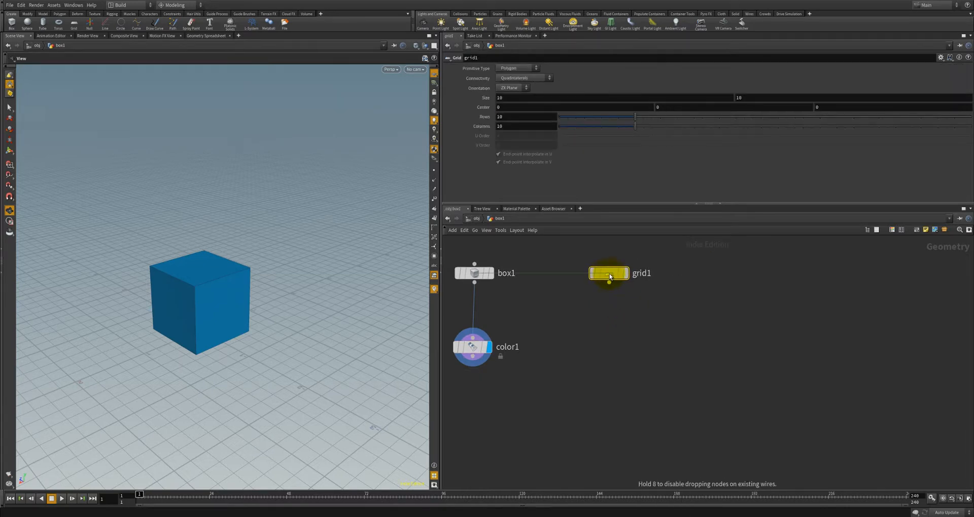
left_click(609, 274)
left_click(625, 277)
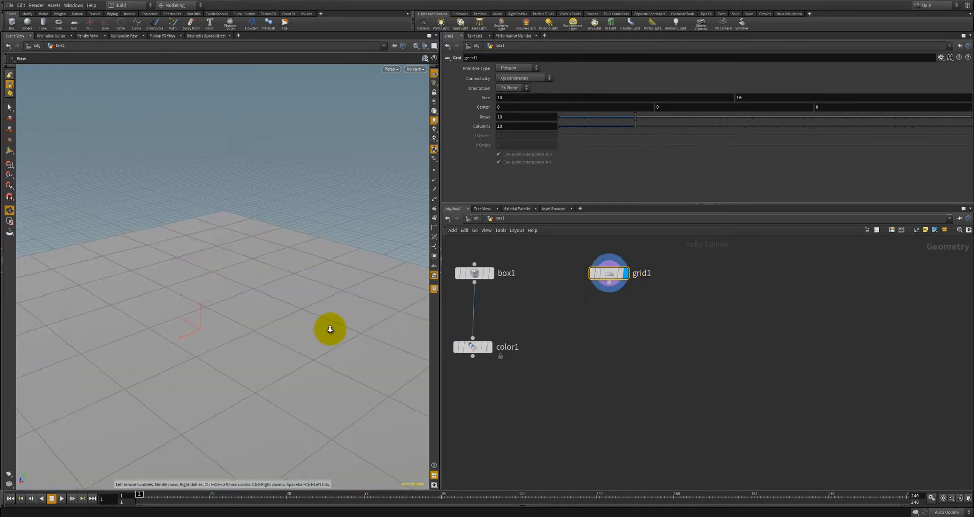
Step: Try changing the grid's two size values one after the other, setting the first to 11.6, and undo each change
left_click_drag(328, 328, 245, 330)
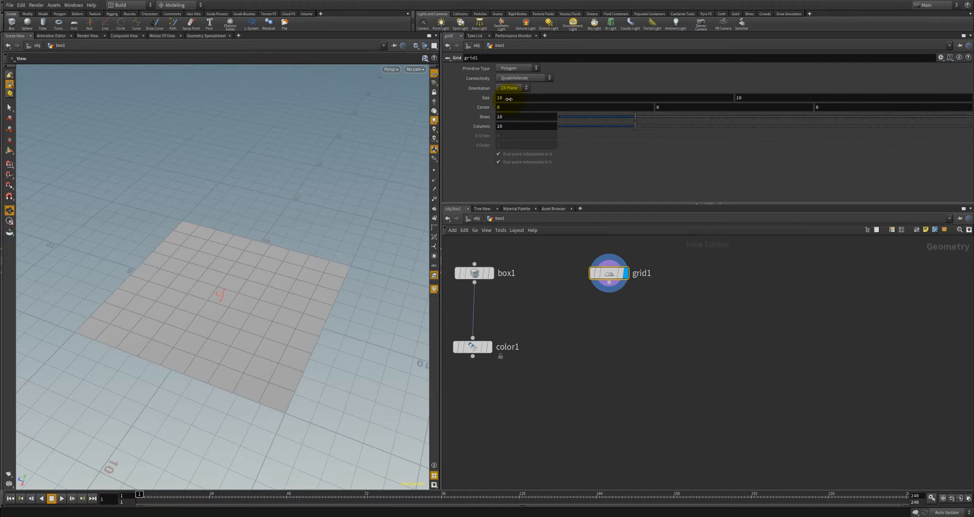
middle_click_drag(508, 99, 552, 97)
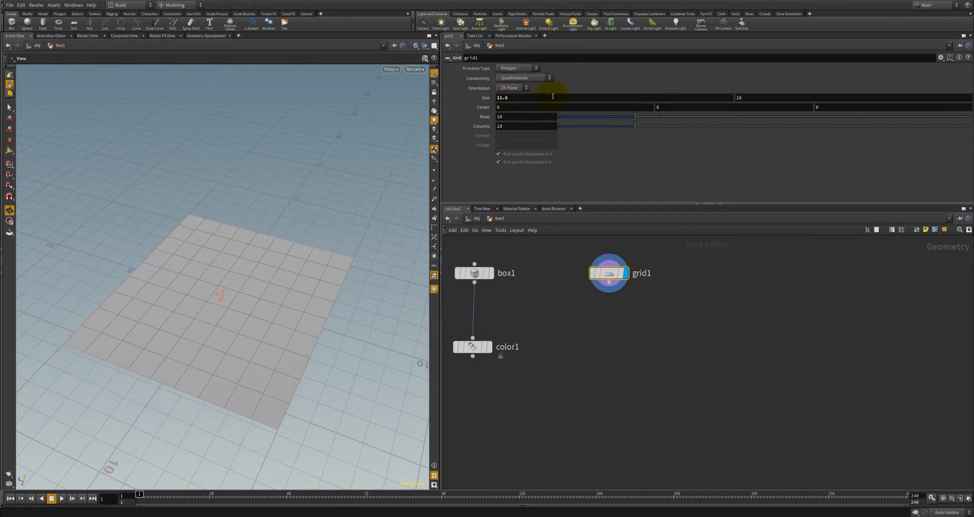
key("ctrl+z")
middle_click_drag(747, 100, 817, 100)
key("ctrl+z")
Step: Copy box1's X size parameter and paste it as a relative reference into both size values of grid1
left_click(474, 273)
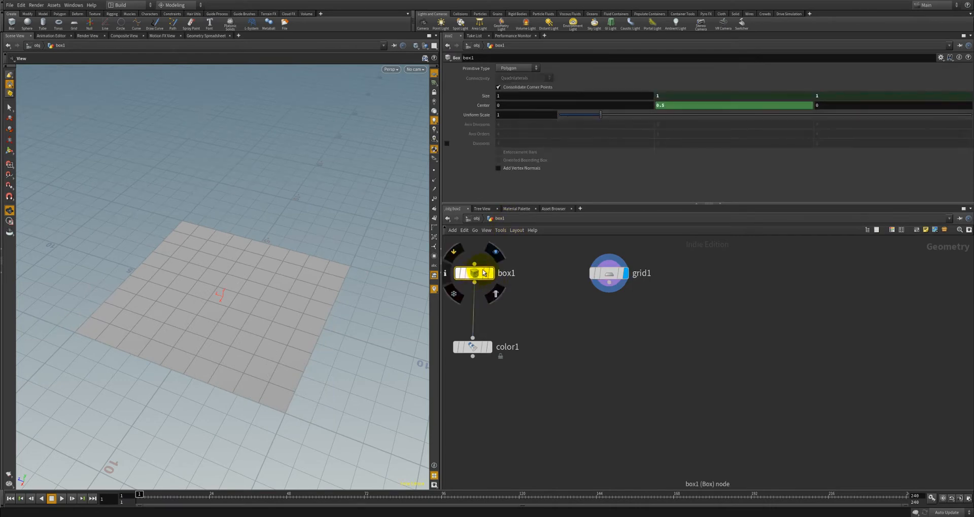
right_click(508, 96)
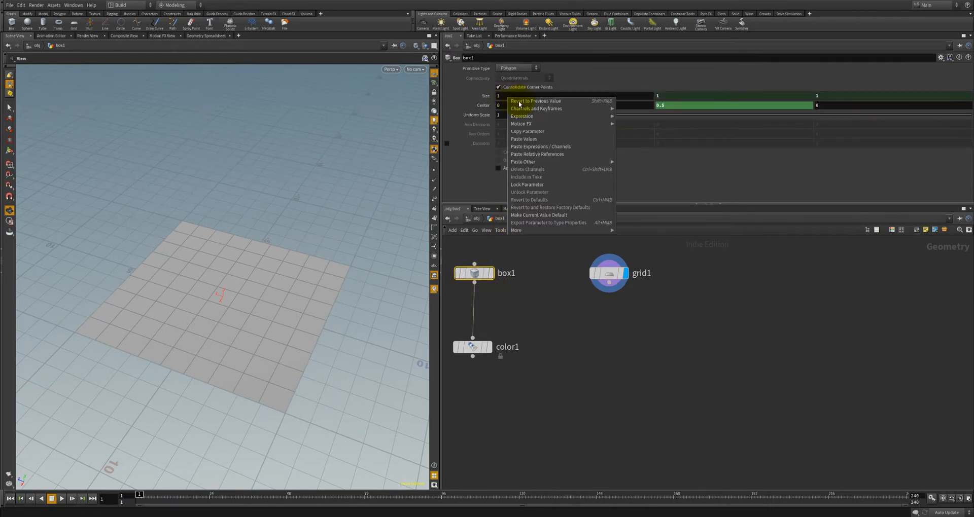
left_click(524, 135)
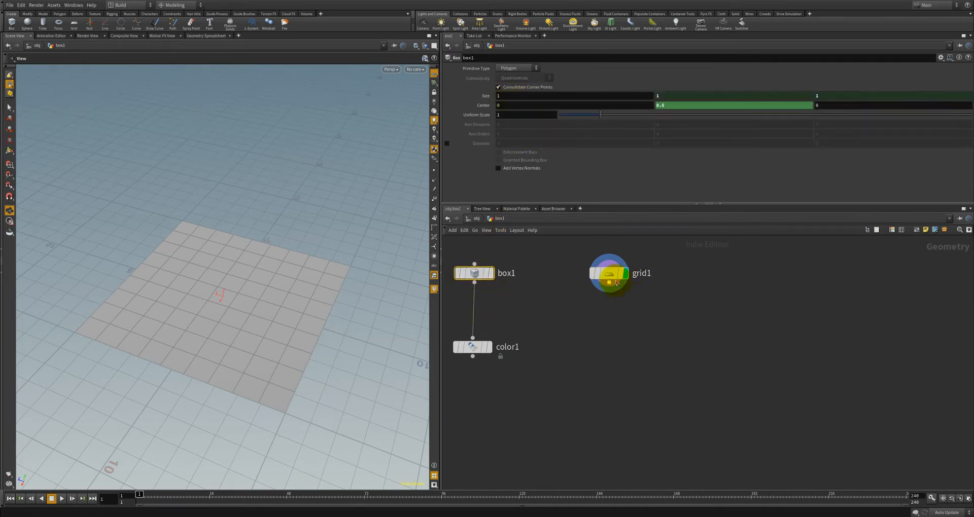
left_click(609, 273)
right_click(482, 99)
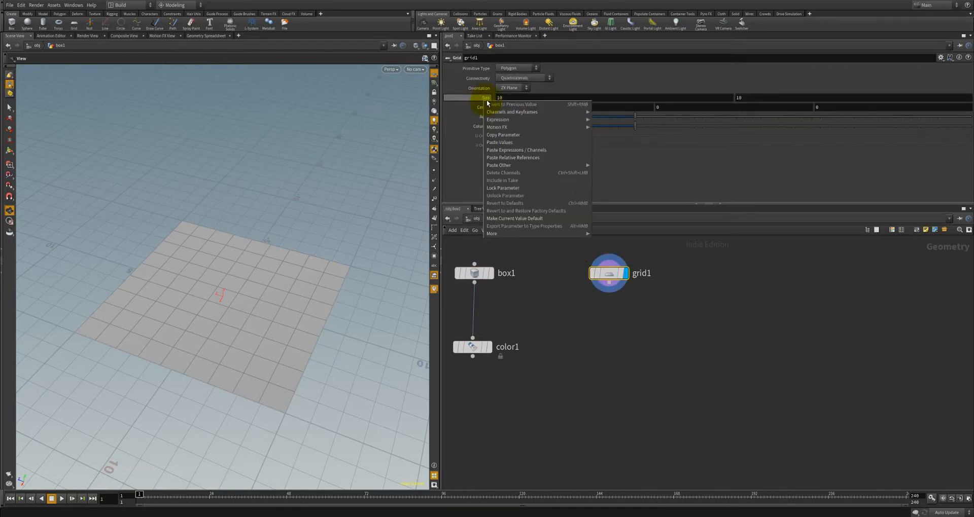
left_click(509, 156)
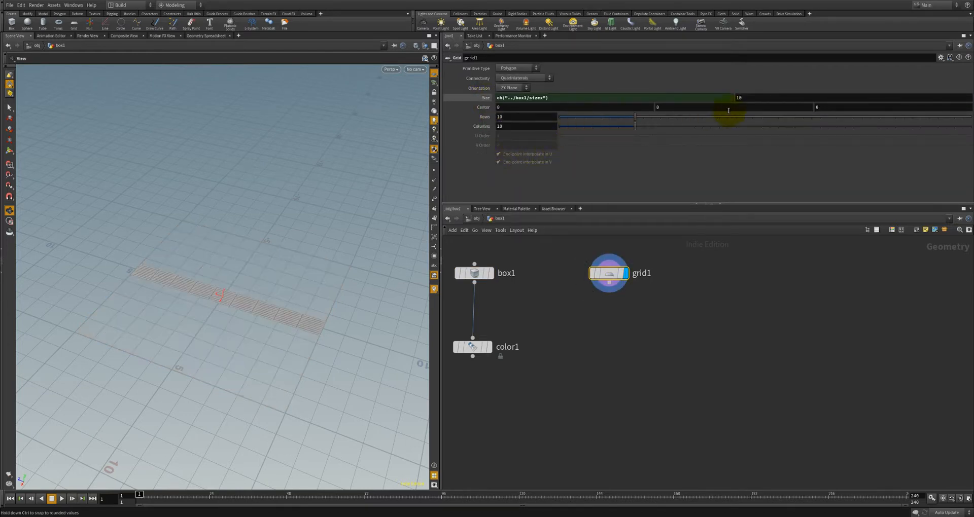
right_click(746, 98)
left_click(776, 149)
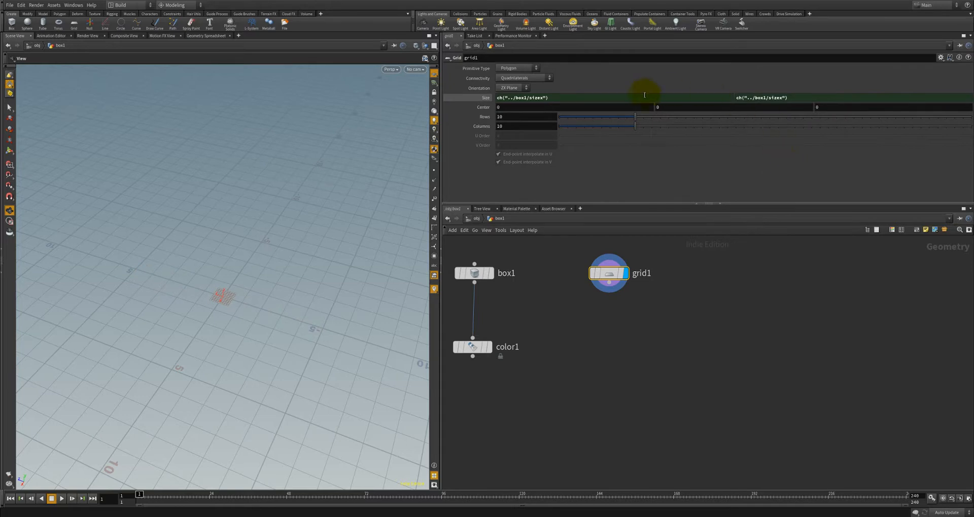
Step: Show box1 as a template together with the grid and try enlarging the box's X size to 1.28
right_click_drag(250, 304, 504, 257)
middle_click_drag(353, 352, 346, 270)
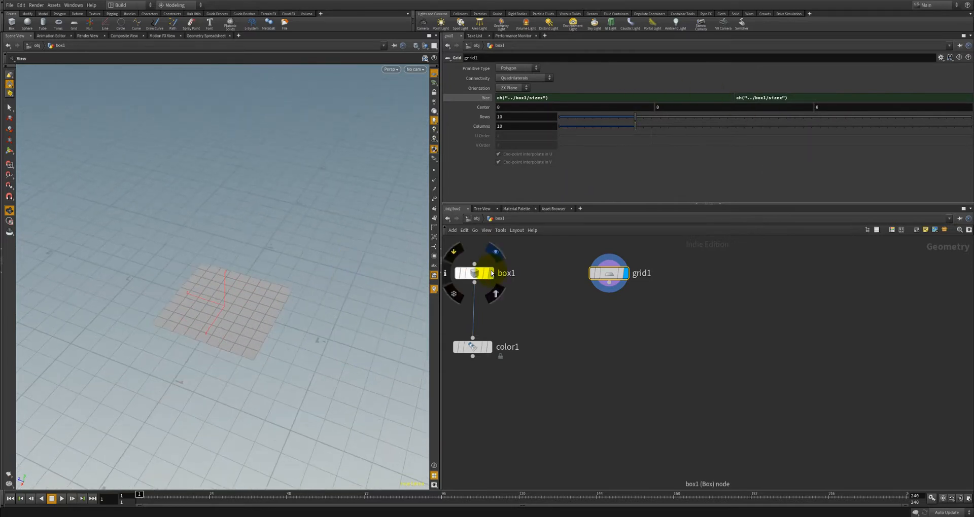
left_click(495, 293)
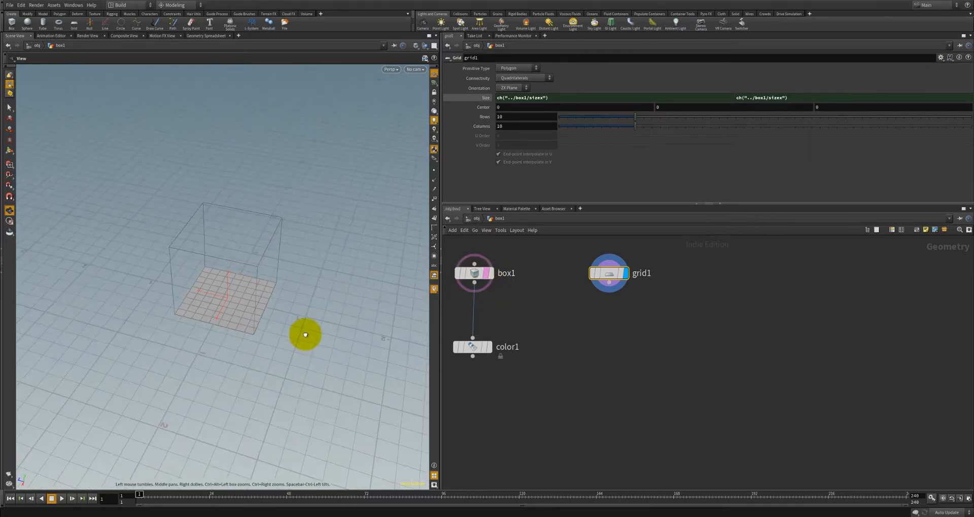
left_click_drag(305, 335, 306, 304)
mouse_move(607, 275)
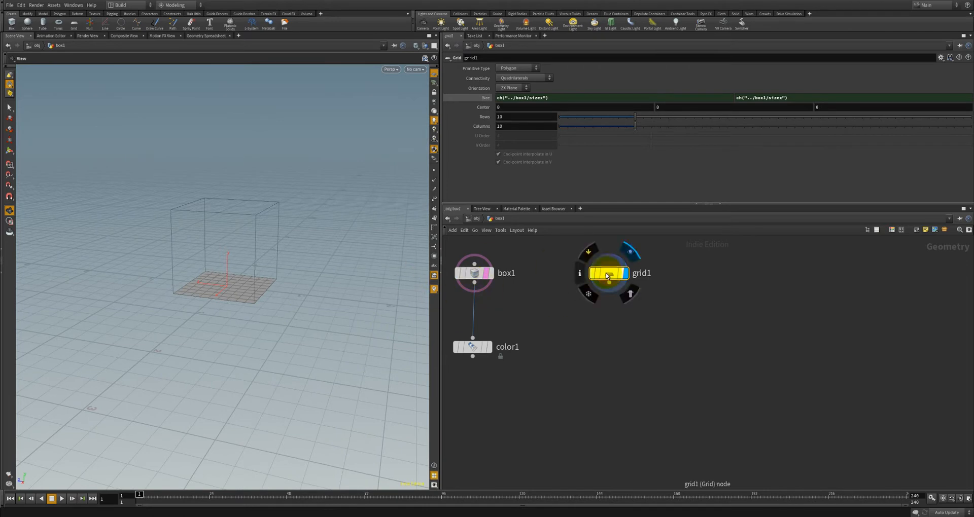
left_click(474, 274)
mouse_move(517, 95)
middle_mouse_down()
mouse_move(624, 93)
mouse_move(548, 109)
mouse_move(566, 114)
mouse_move(521, 97)
middle_mouse_up()
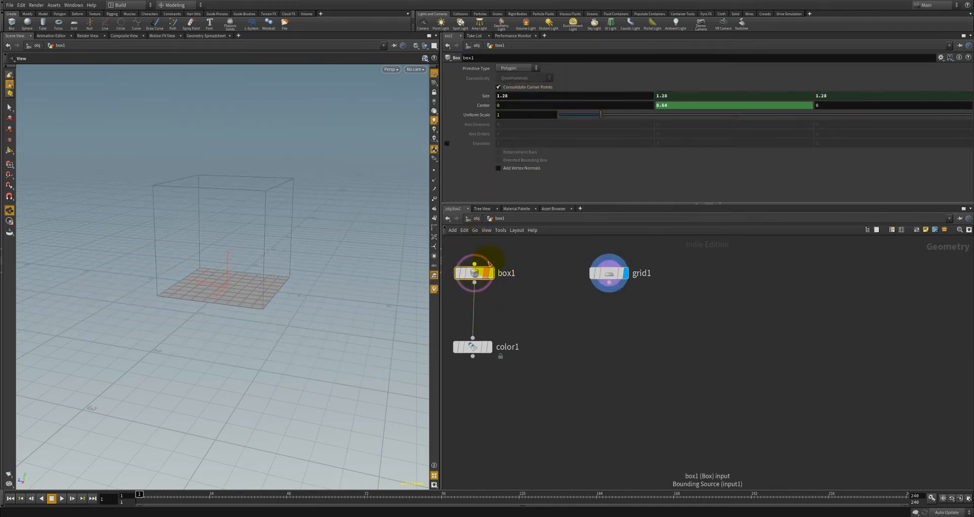
Step: Display grid1's size expressions as evaluated values, then try changing the first size and undo the change
left_click(606, 273)
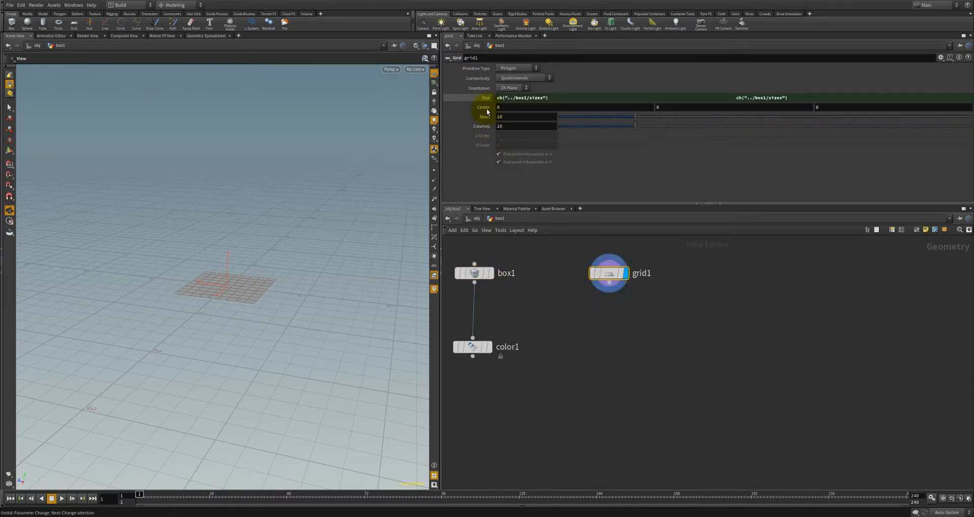
left_click(486, 98)
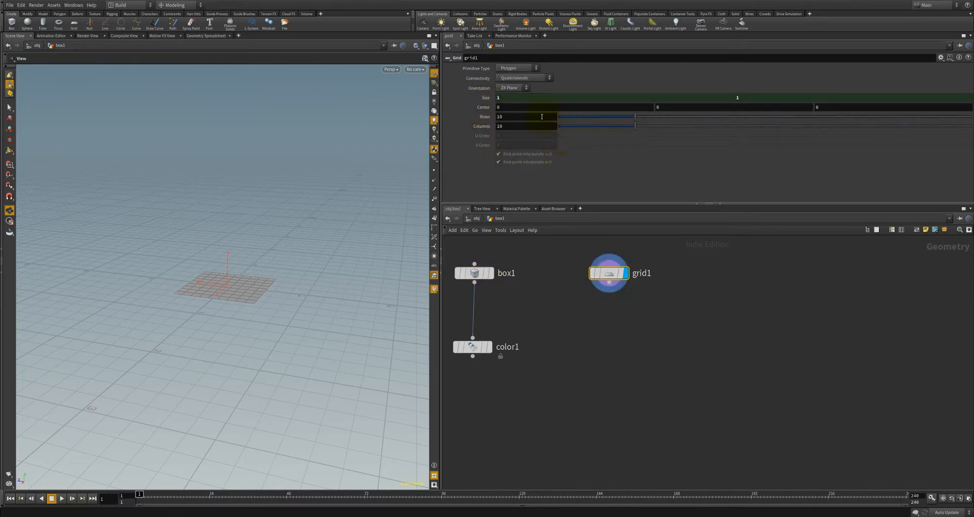
left_click_drag(337, 235, 275, 270)
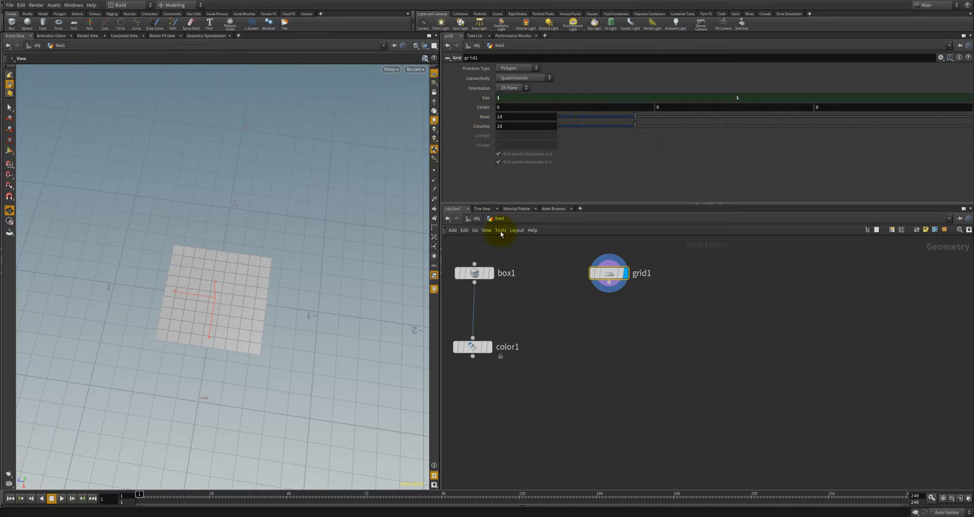
middle_click_drag(524, 95, 576, 95)
key("ctrl+z")
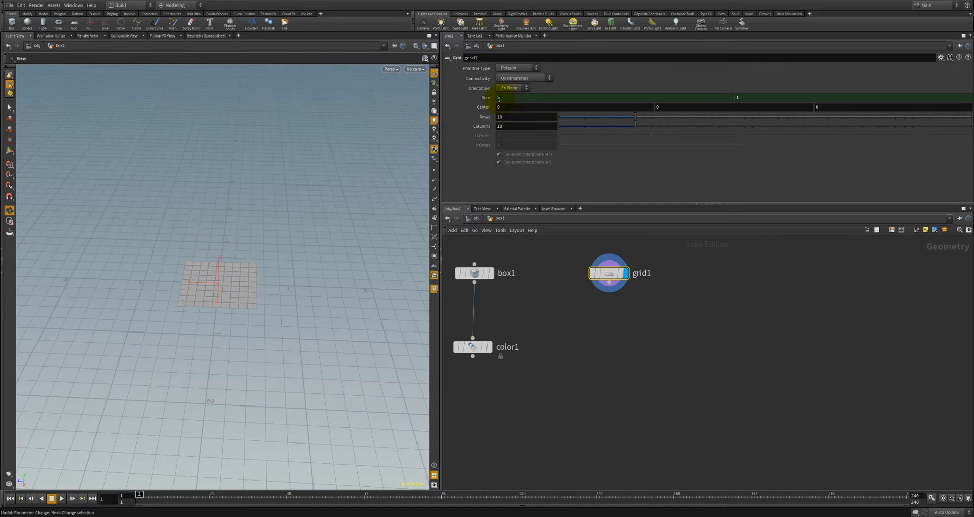
Step: Link grid1's row count to its own first size value with a relative reference and display the evaluated value
right_click(508, 98)
left_click(519, 136)
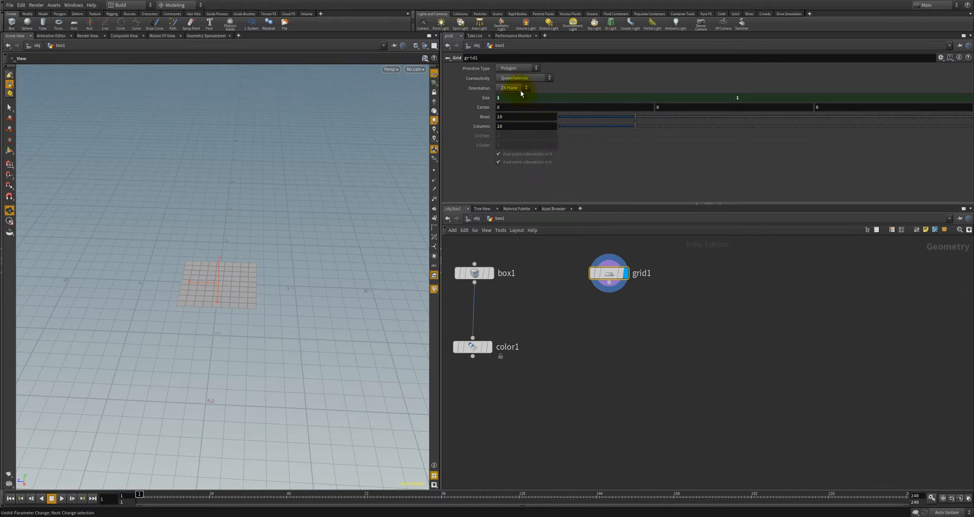
right_click(509, 117)
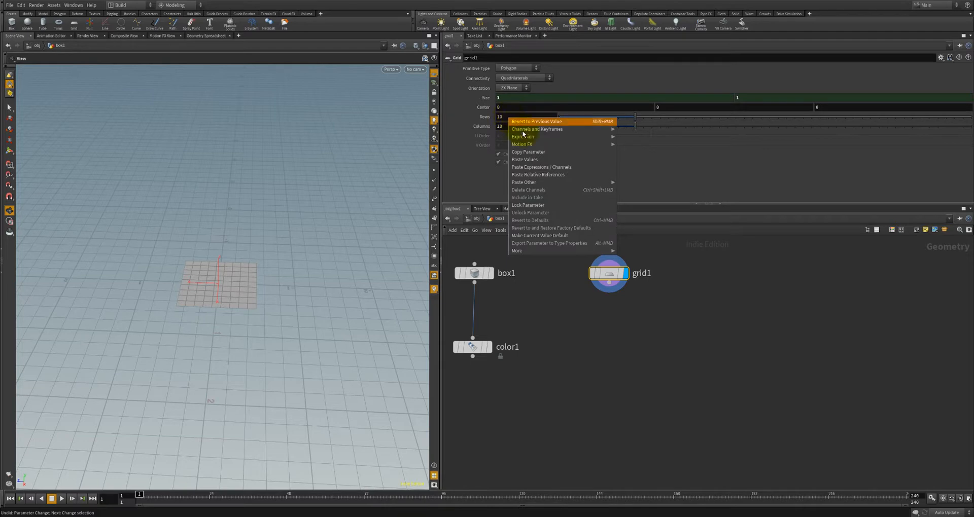
left_click(537, 176)
scroll(311, 259, "up", 2)
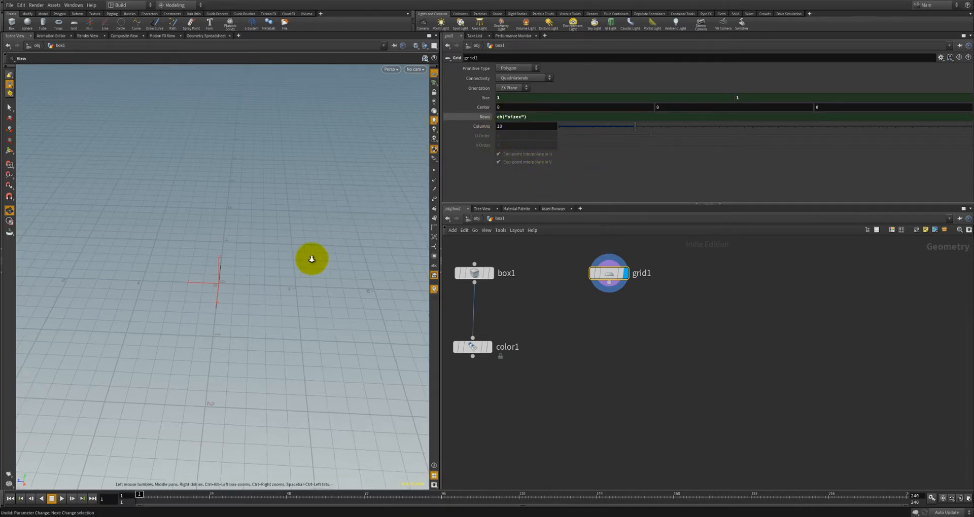
left_click(481, 117)
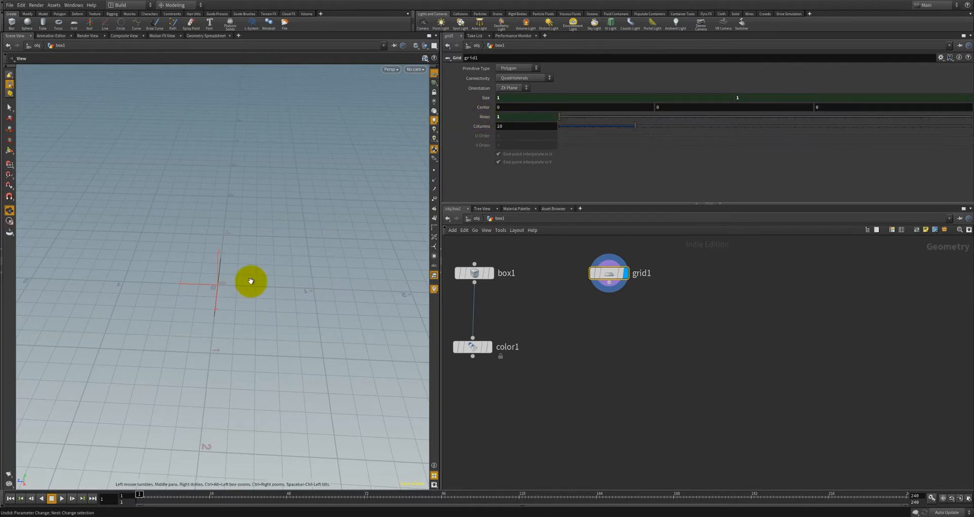
scroll(315, 268, "up", 3)
mouse_move(326, 273)
left_mouse_down()
mouse_move(302, 289)
mouse_move(318, 284)
left_mouse_up()
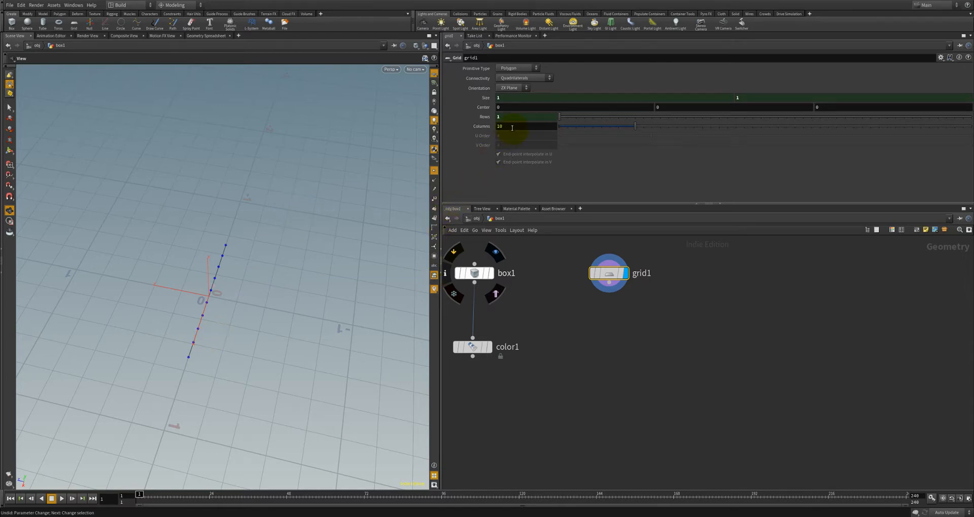
Step: Extend the grid's rows expression to ch("sizex") + 1 and display its evaluated value
left_click(486, 117)
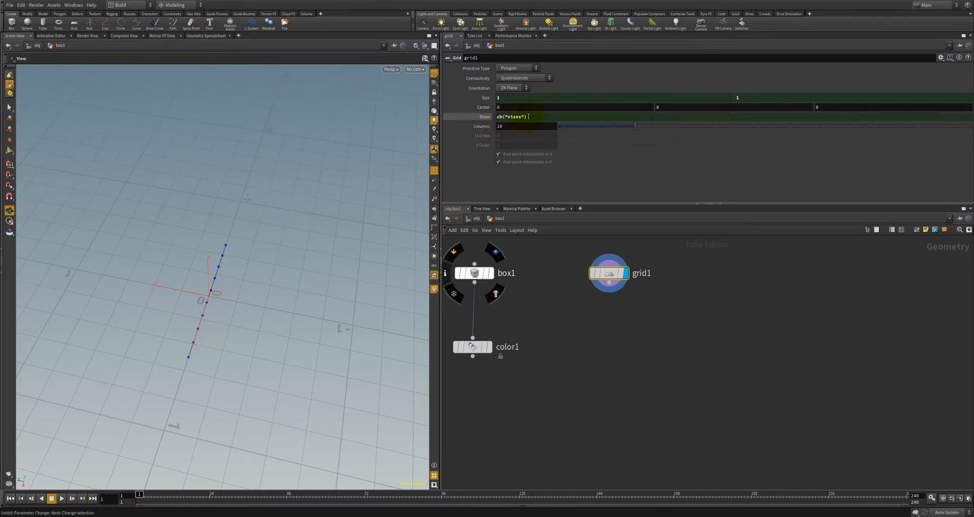
type("+ 1")
key("Return")
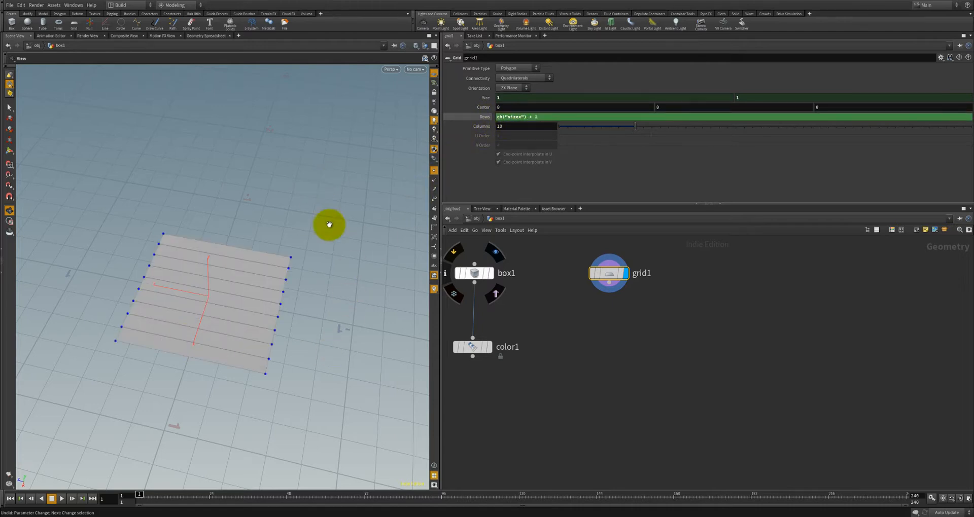
left_click(483, 116)
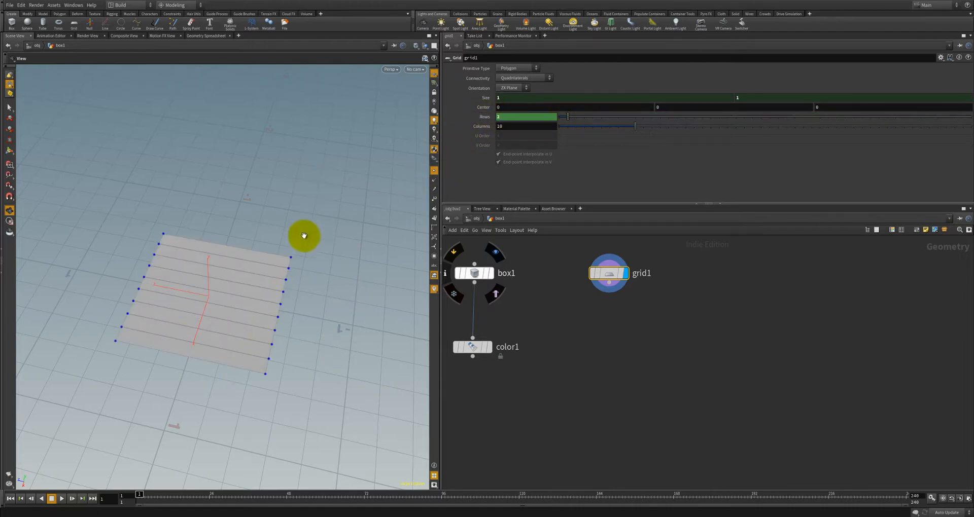
Step: Link the grid's column count to its row count with a relative reference and display the evaluated value
right_click(510, 120)
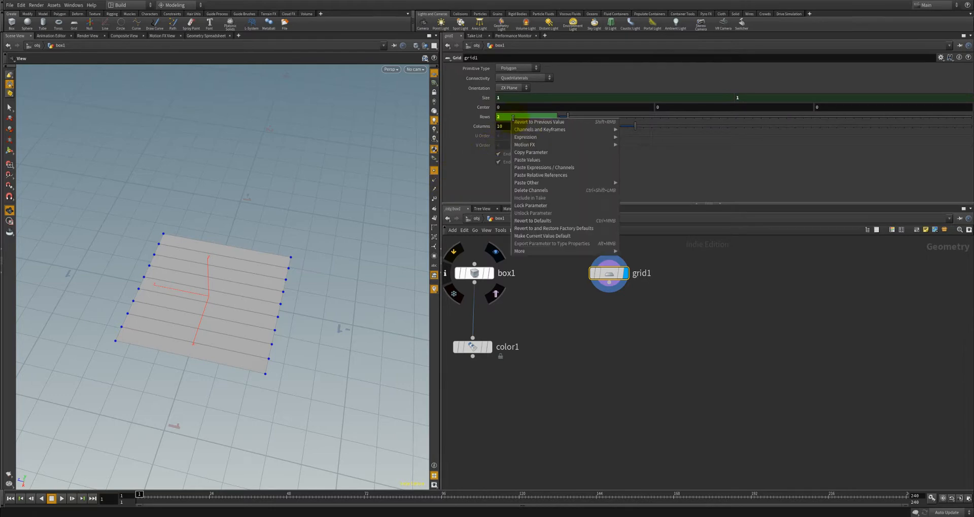
left_click(537, 151)
right_click(508, 124)
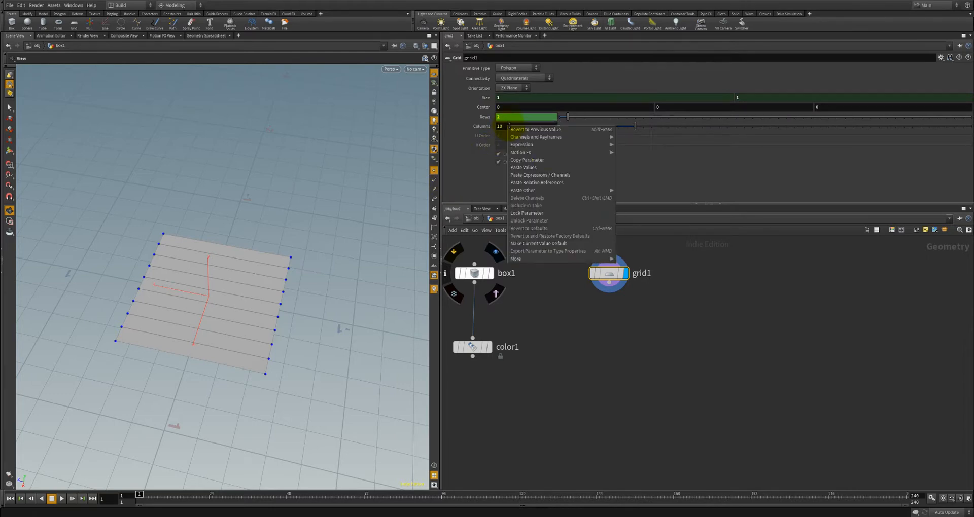
left_click(549, 182)
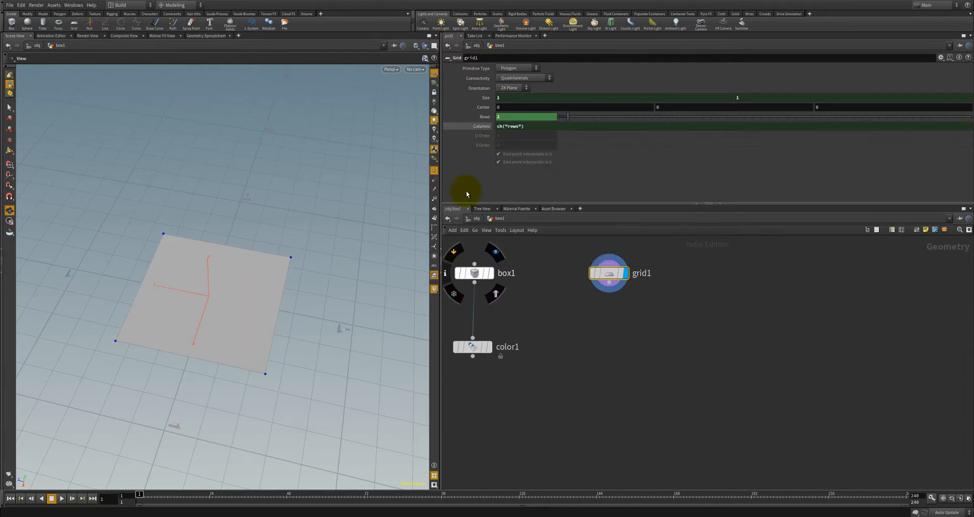
left_click(482, 127)
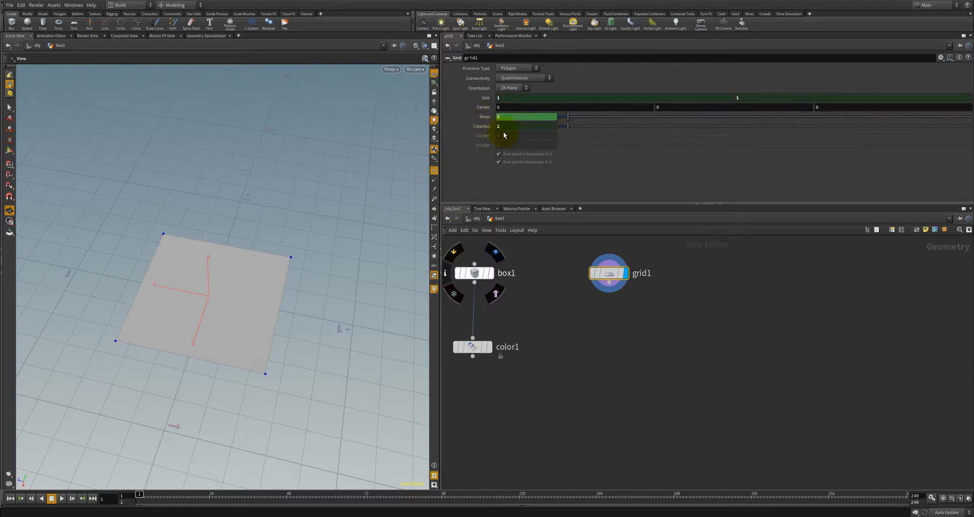
Step: Raise the grid's linked size to 3.4 and on to 4.6, checking its subdivisions in the viewport
middle_click_drag(520, 98, 601, 98)
right_click_drag(294, 202, 86, 278)
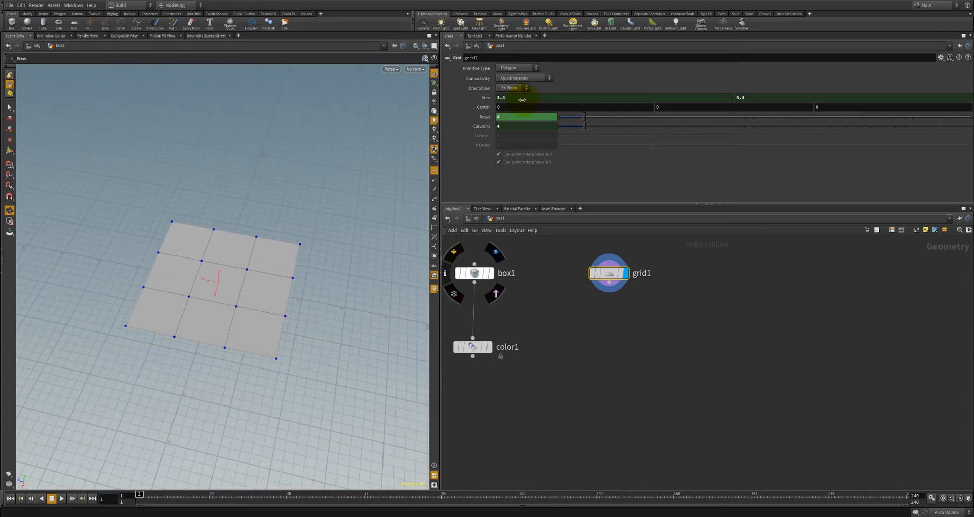
middle_click_drag(522, 100, 568, 100)
left_click_drag(256, 264, 267, 295)
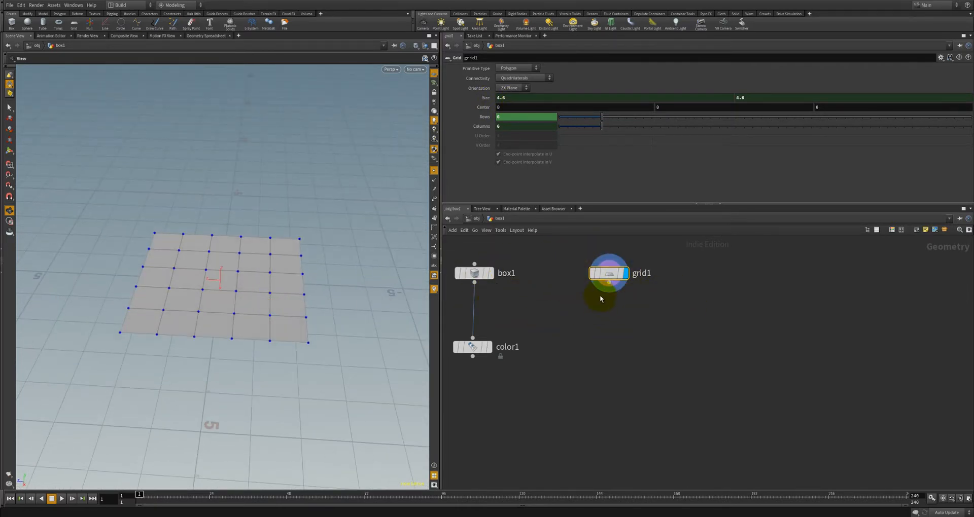
Step: Add a PolyExtrude node below grid1, fed by its output, and set its extrusion distance to 1
left_click(610, 284)
key("Tab")
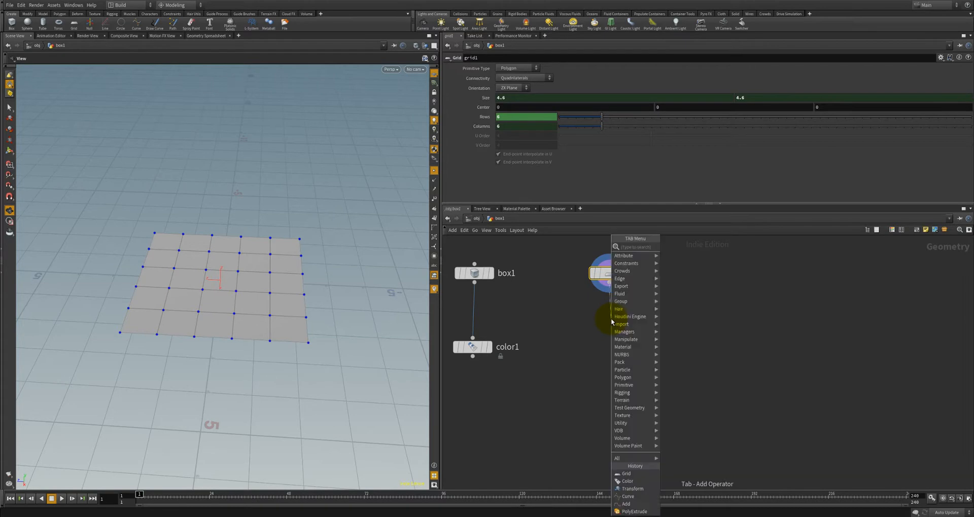
type("polyex")
key("Return")
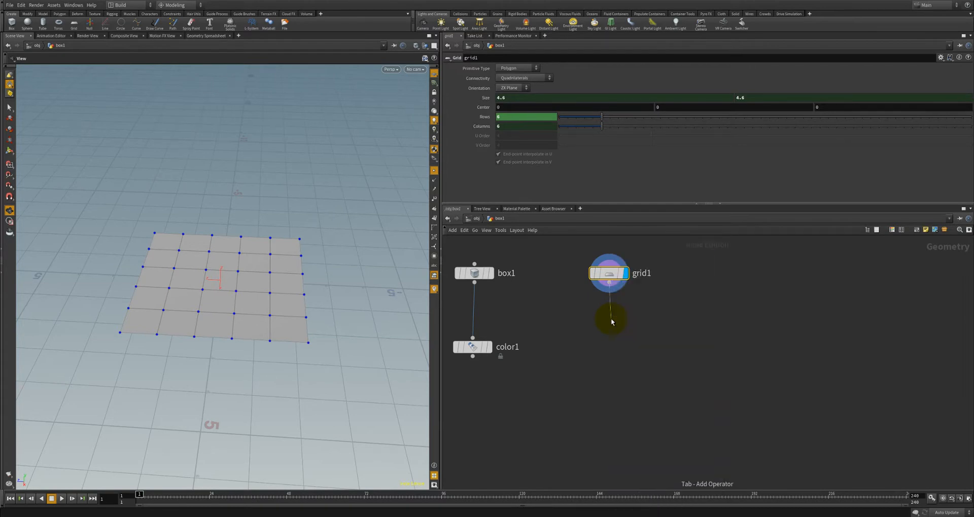
left_click(619, 323)
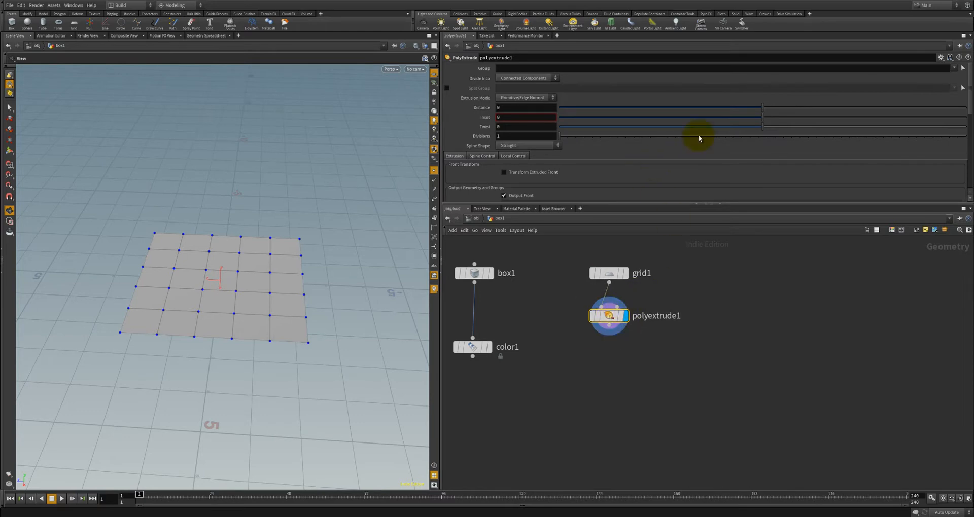
left_click_drag(763, 106, 965, 98)
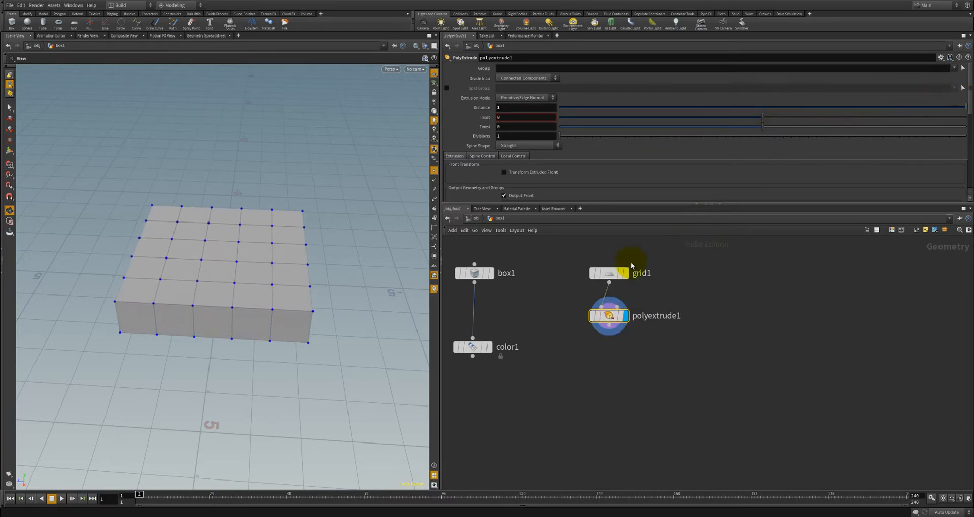
Step: Link polyextrude1's extrusion distance to box1's X size with a relative reference
mouse_move(622, 273)
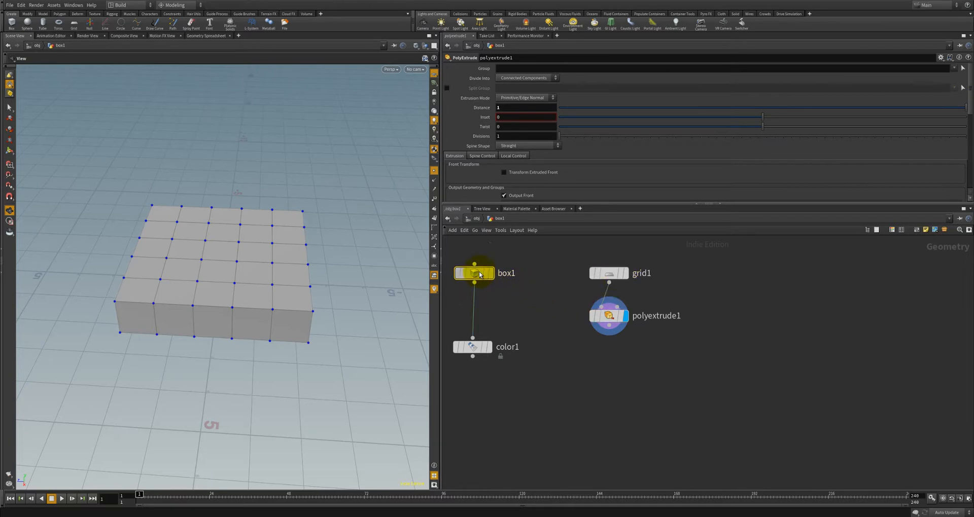
left_click(479, 274)
right_click(518, 97)
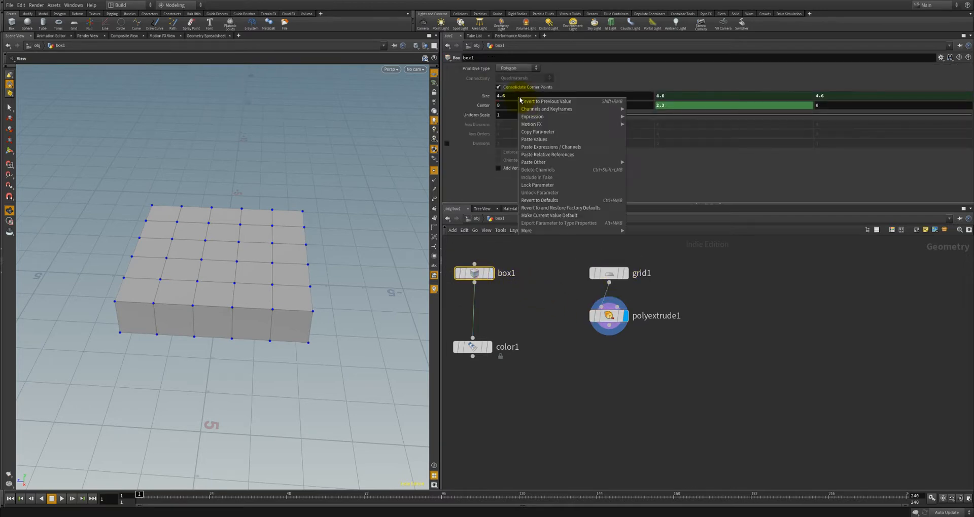
left_click(529, 133)
left_click(609, 318)
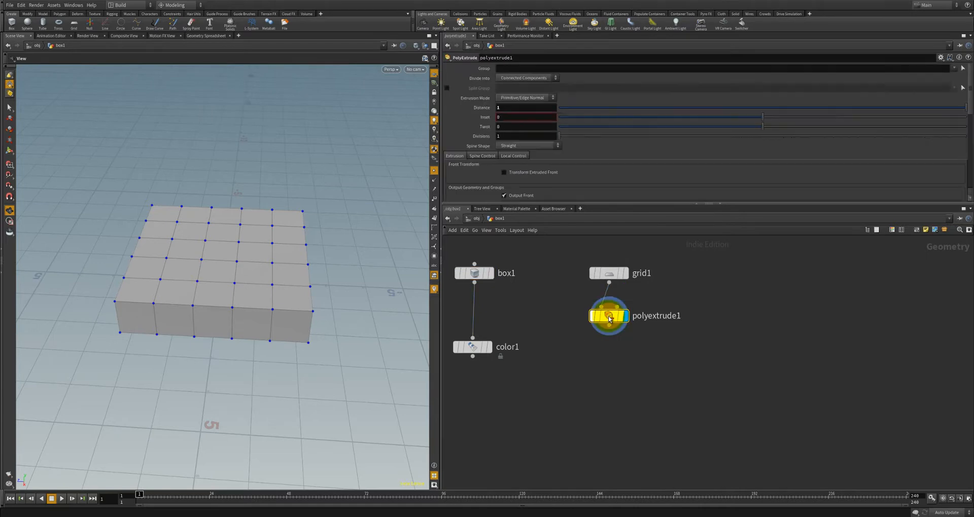
right_click(510, 107)
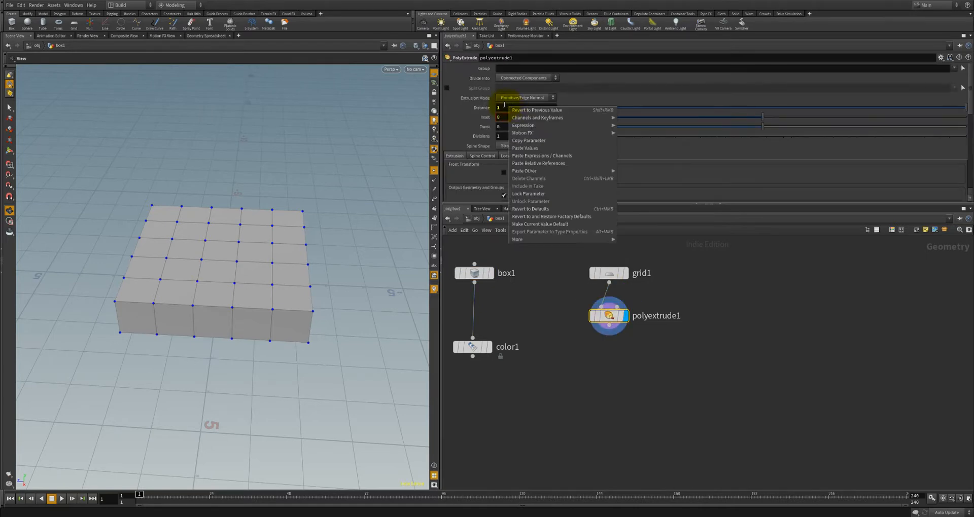
left_click(545, 162)
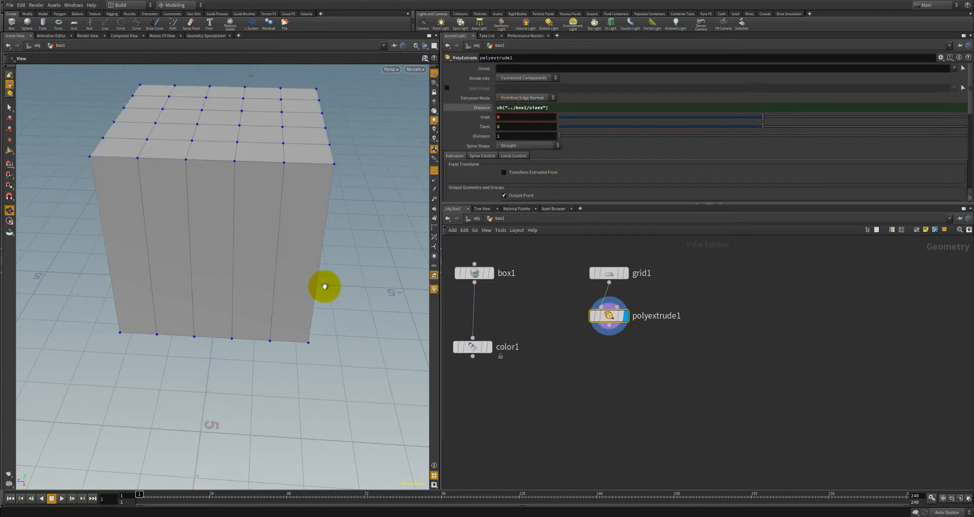
Step: Set polyextrude1's divisions to 6 and display the evaluated value of its distance expression
left_click_drag(324, 287, 235, 296)
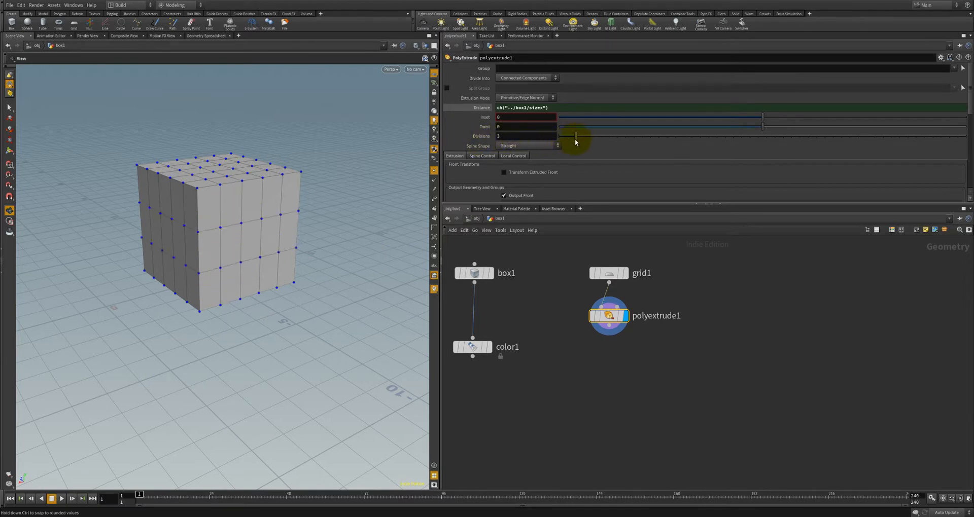
left_click_drag(584, 136, 599, 122)
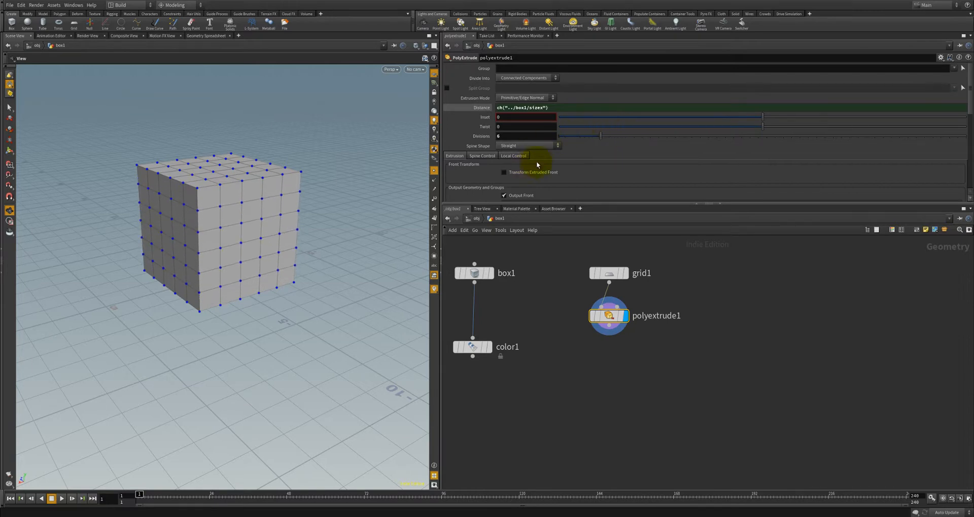
left_click(483, 108)
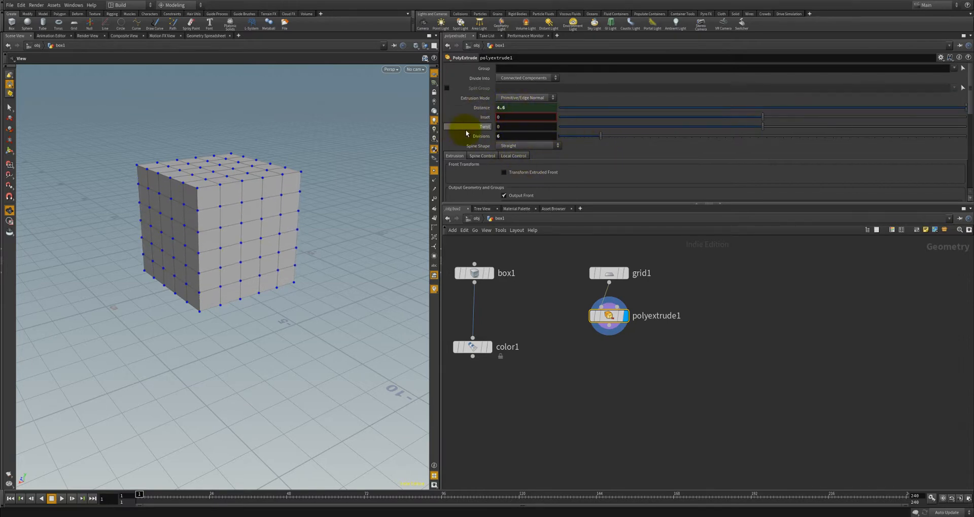
Step: Link polyextrude1's divisions to grid1's row count with a relative reference
left_click_drag(270, 217, 294, 254)
left_click(609, 273)
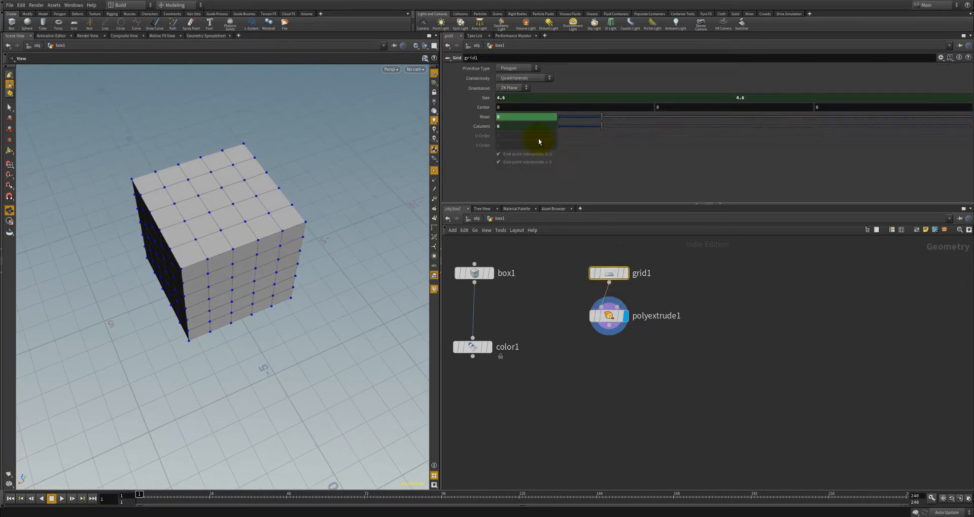
left_click(488, 117)
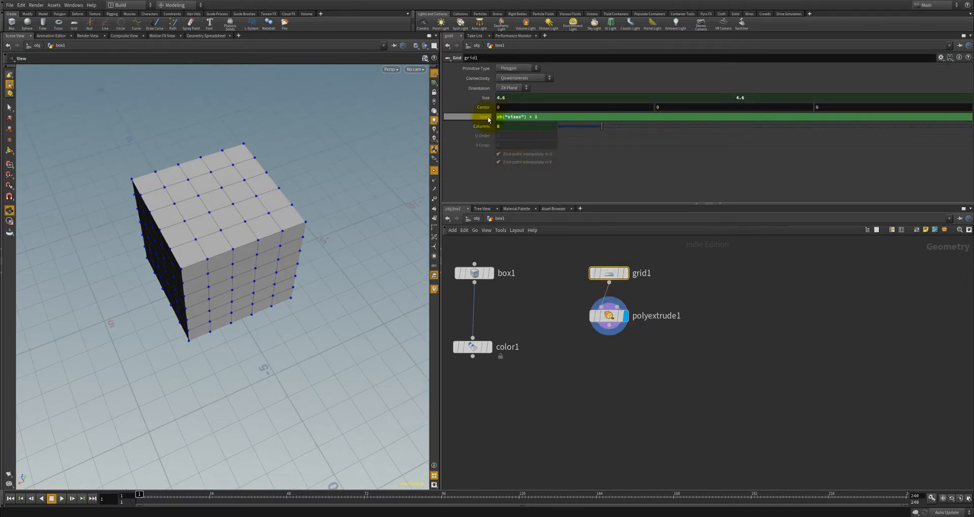
left_click(488, 117)
right_click(506, 117)
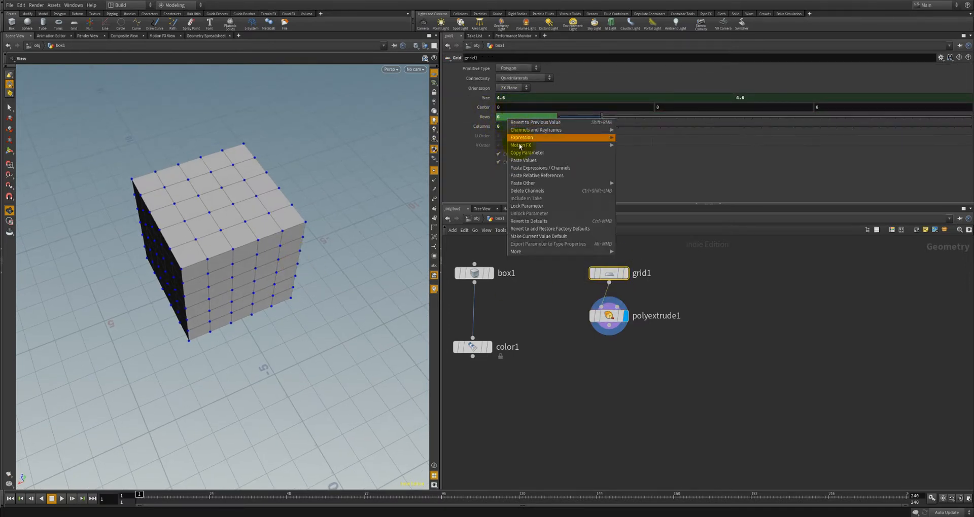
left_click(521, 154)
left_click(608, 312)
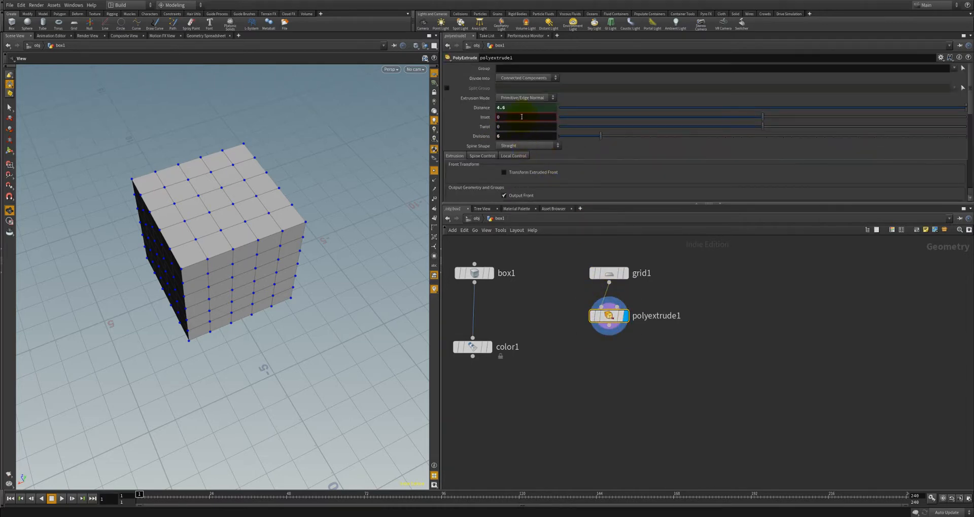
right_click(518, 134)
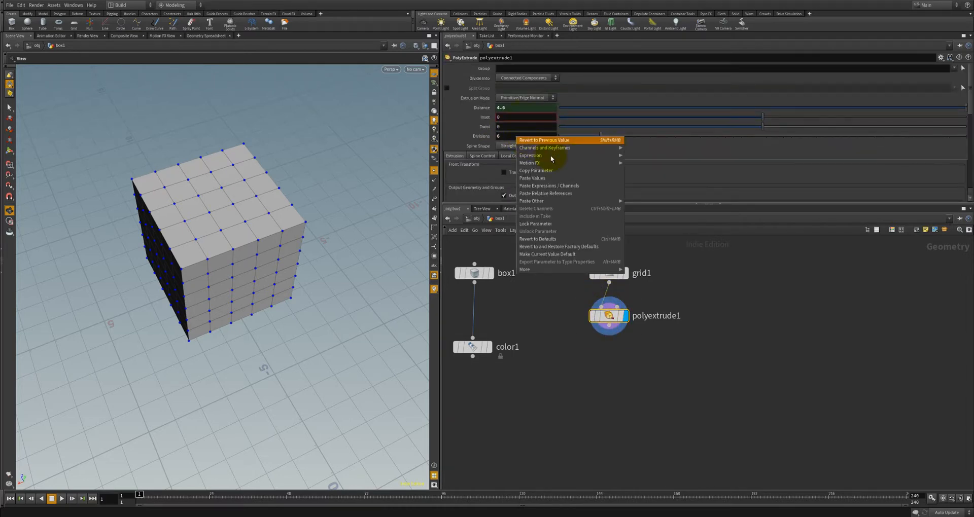
left_click(558, 194)
Step: Raise grid1's linked size to 8.8 and fine-tune it to 8.795, checking the subdivisions on all sides
left_click(609, 273)
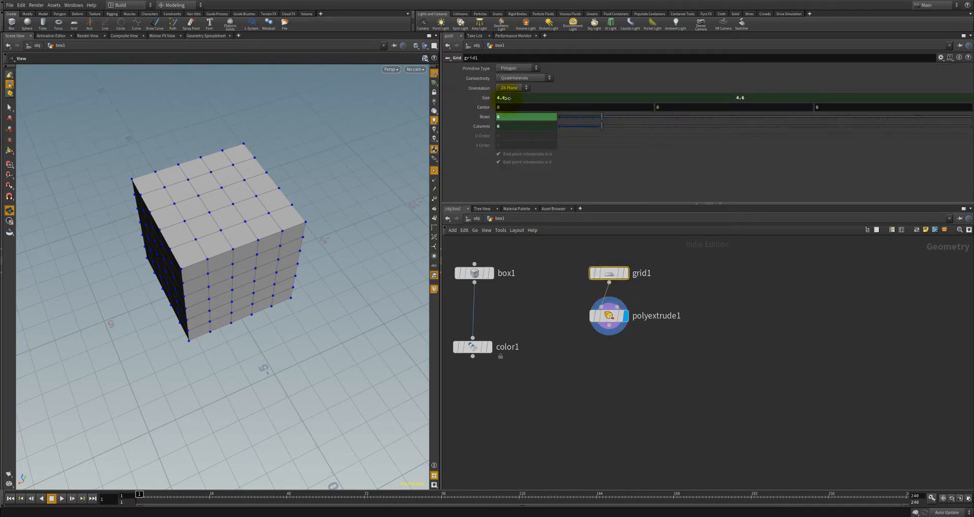
middle_click_drag(508, 98, 657, 97)
right_click_drag(292, 294, 155, 292)
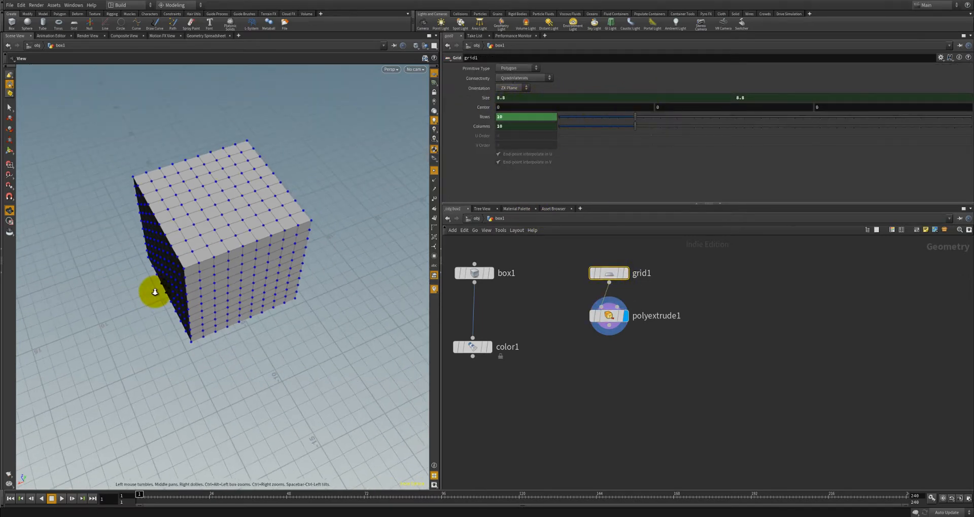
left_click_drag(155, 292, 269, 279)
middle_click_drag(503, 97, 482, 124)
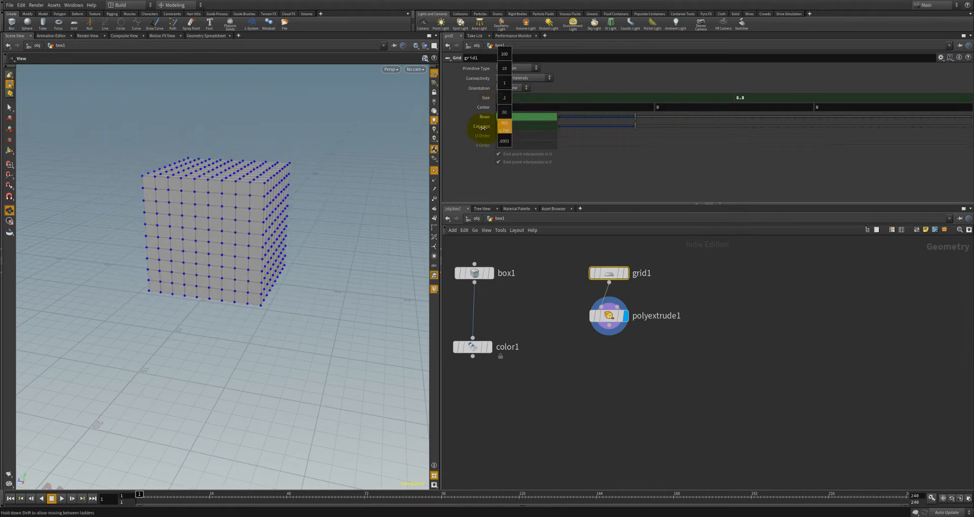
right_click_drag(315, 211, 338, 210)
Step: Select polyextrude1 and examine the subdivided extrusion from all sides, including its underside
left_click(608, 316)
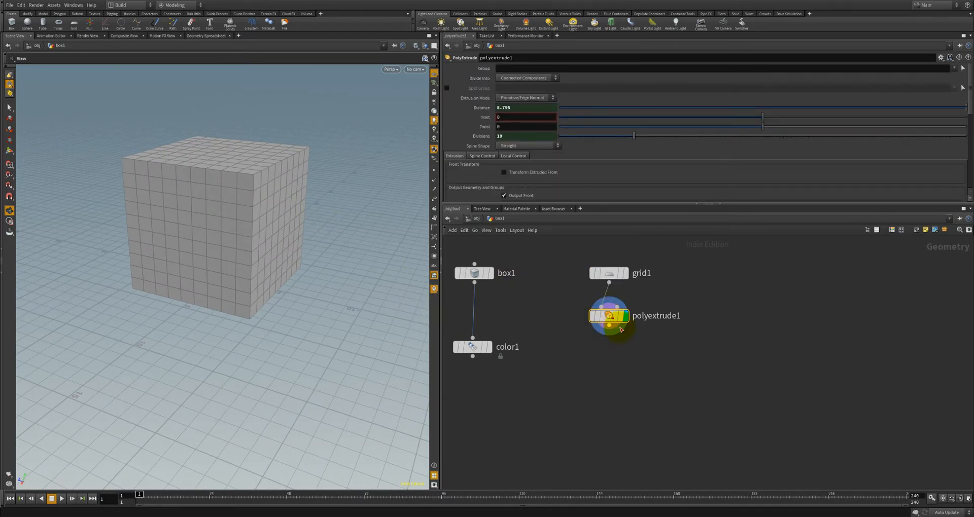
left_click_drag(199, 280, 239, 316)
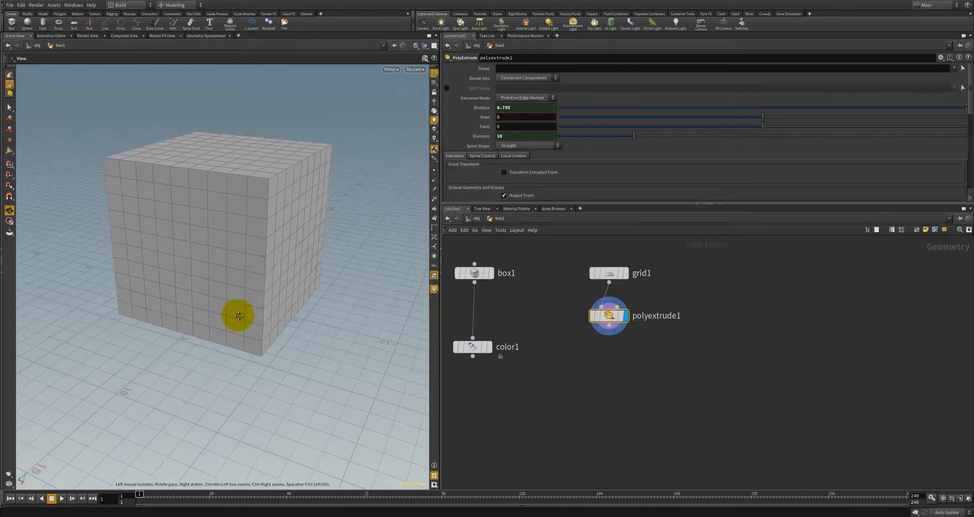
middle_click_drag(238, 316, 241, 341)
scroll(535, 169, "down", 3)
scroll(534, 169, "up", 3)
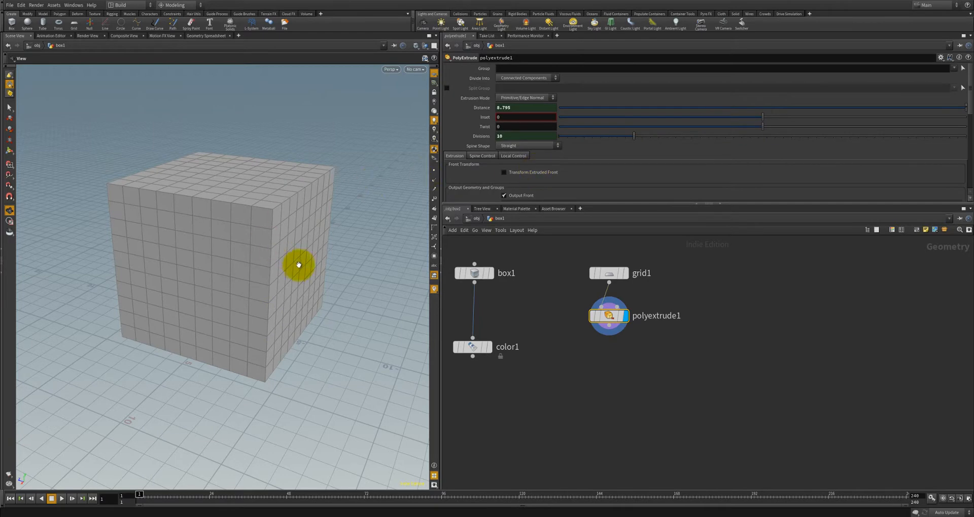
left_click_drag(294, 280, 219, 268)
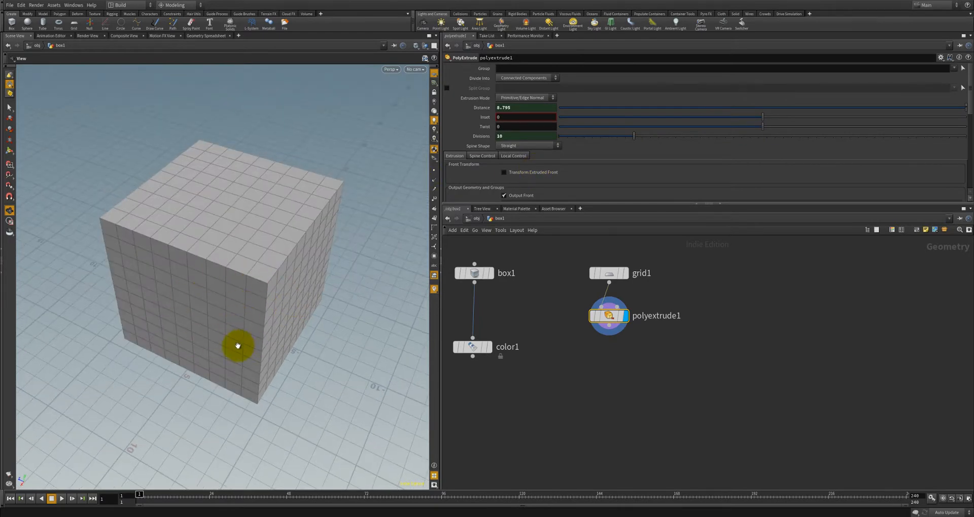
left_click_drag(291, 268, 248, 223)
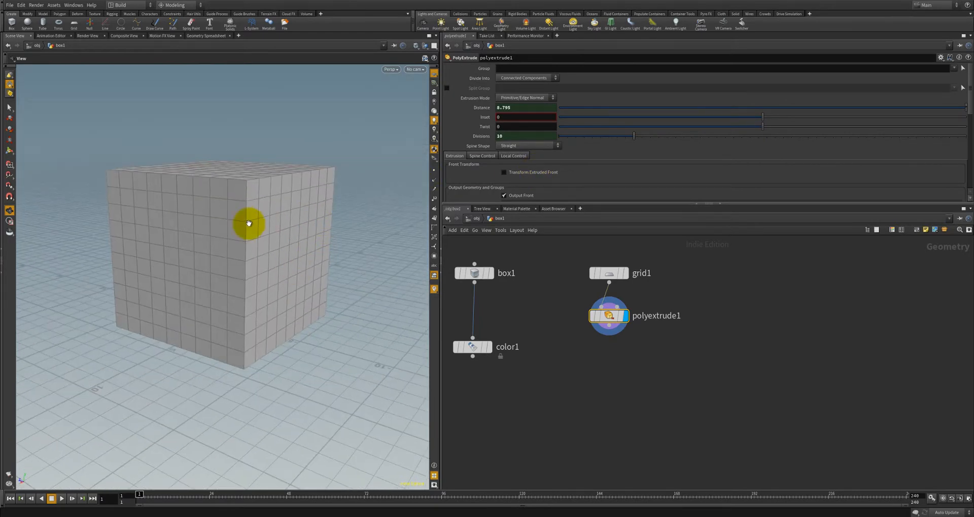
left_click_drag(225, 263, 419, 114)
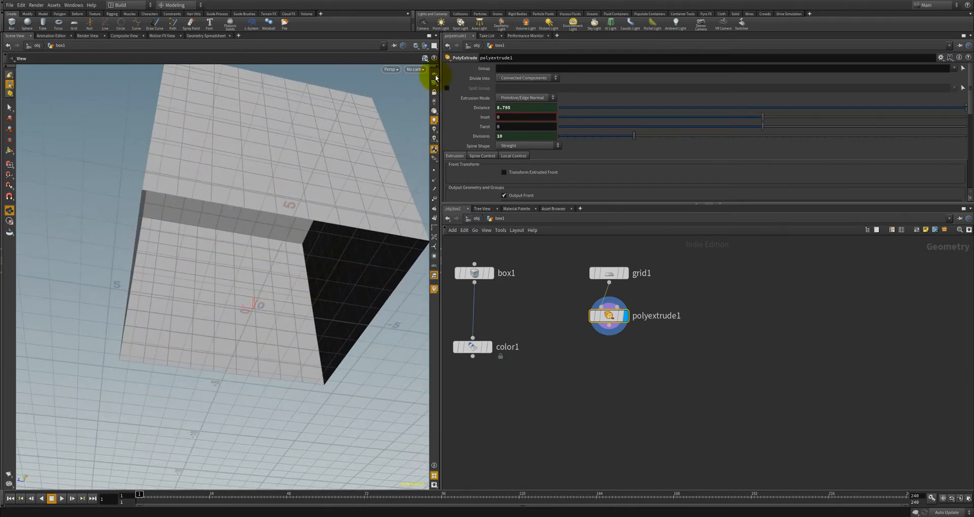
Step: Hide the viewport's reference grid and display primitive normals to inspect the extrusion's open underside
left_click(435, 76)
left_click_drag(300, 191, 167, 265)
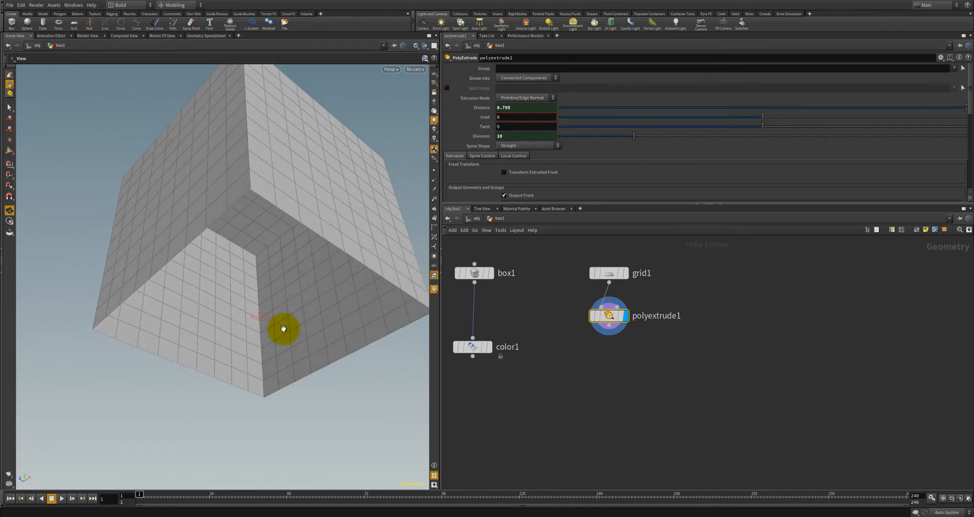
left_click_drag(283, 329, 337, 263)
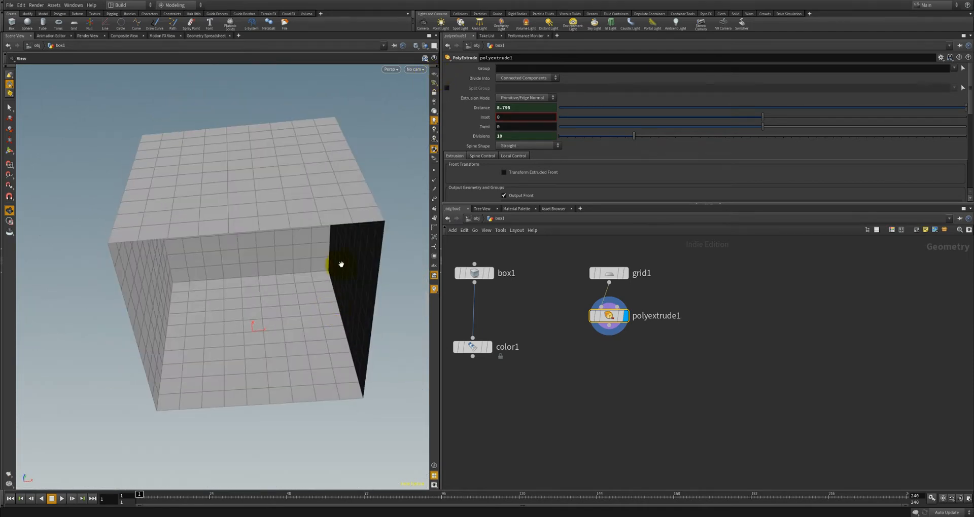
left_click(435, 210)
left_click_drag(369, 217, 329, 215)
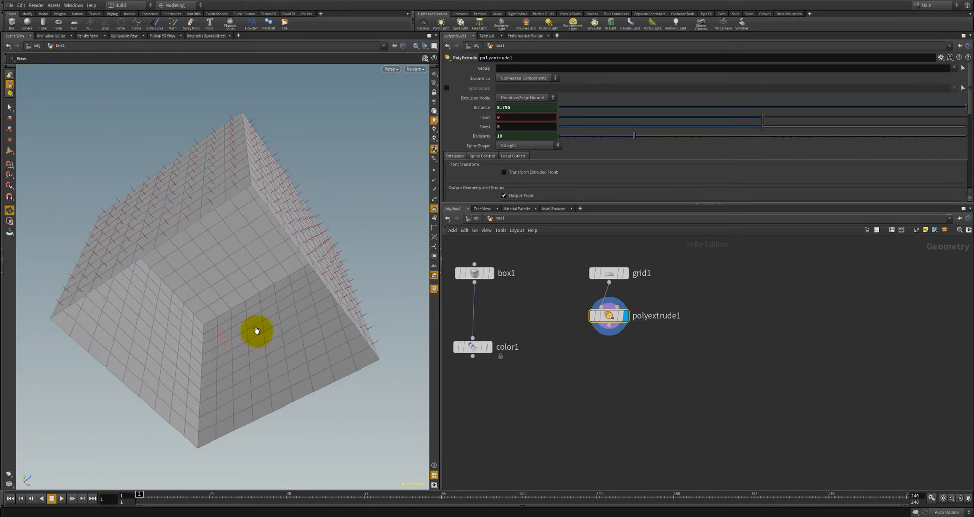
Step: Enable Output Back on polyextrude1 to close the underside, and hide the primitive normals
scroll(548, 124, "down", 3)
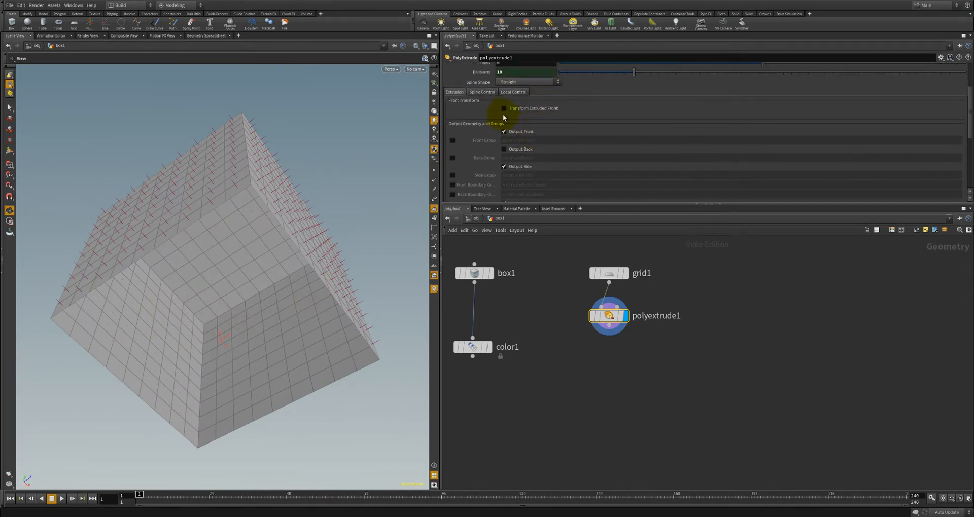
scroll(504, 117, "down", 1)
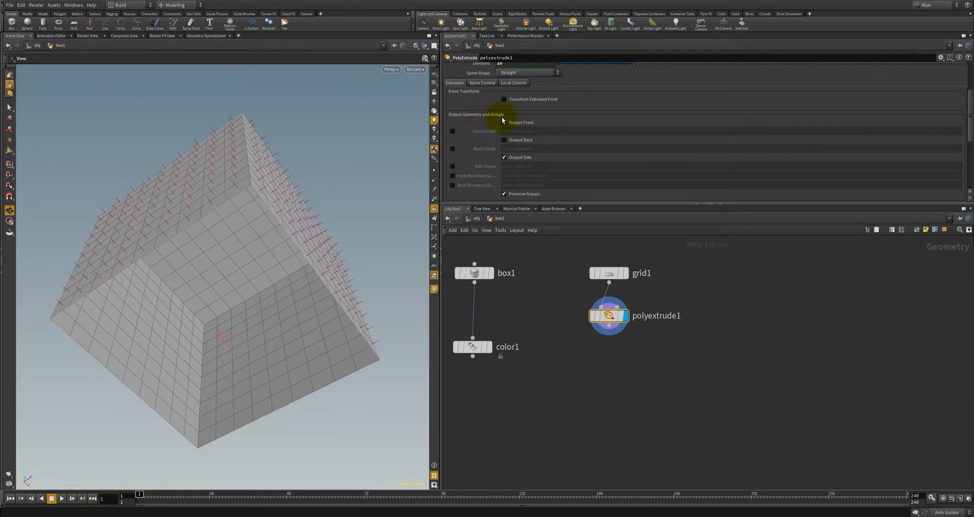
left_click(504, 142)
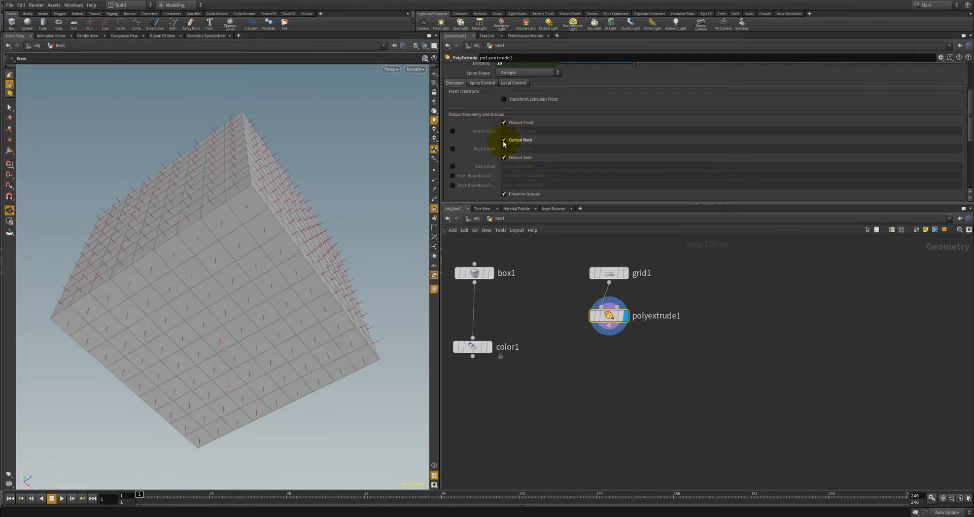
left_click_drag(372, 230, 239, 252)
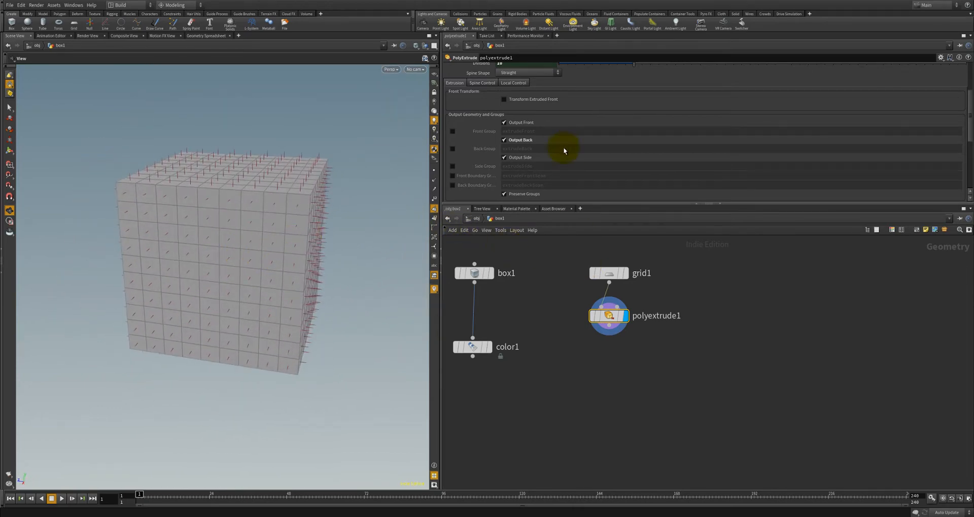
scroll(563, 148, "up", 3)
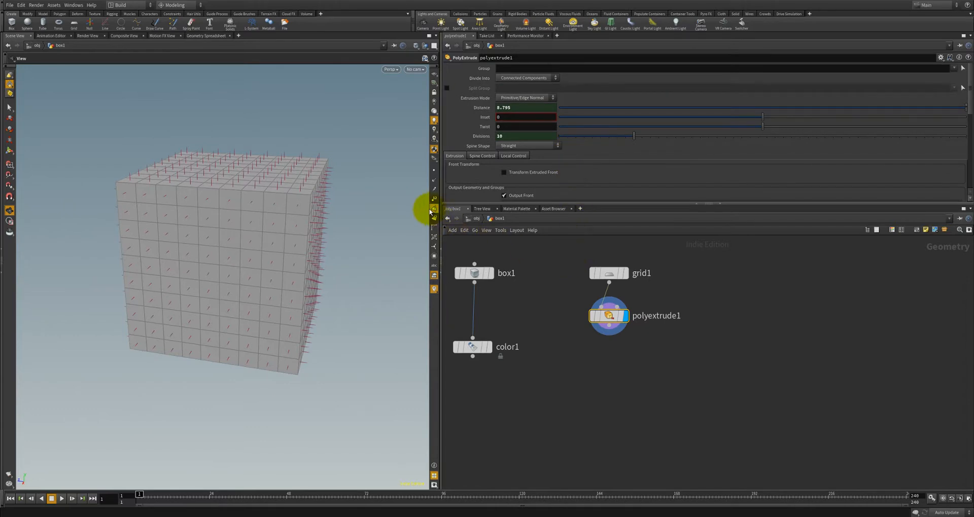
left_click(430, 211)
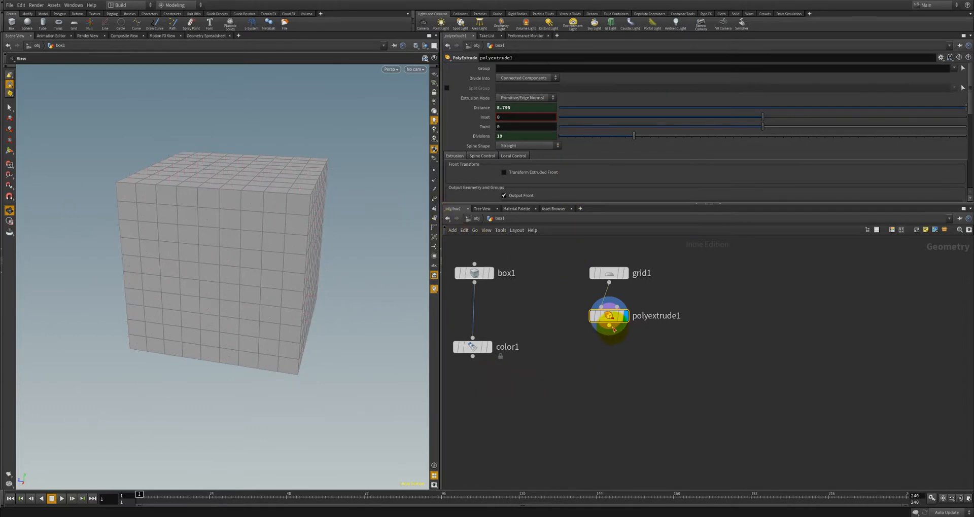
Step: Add a Color node fed by polyextrude1's output and align it directly below that node
key("Tab")
type("Red")
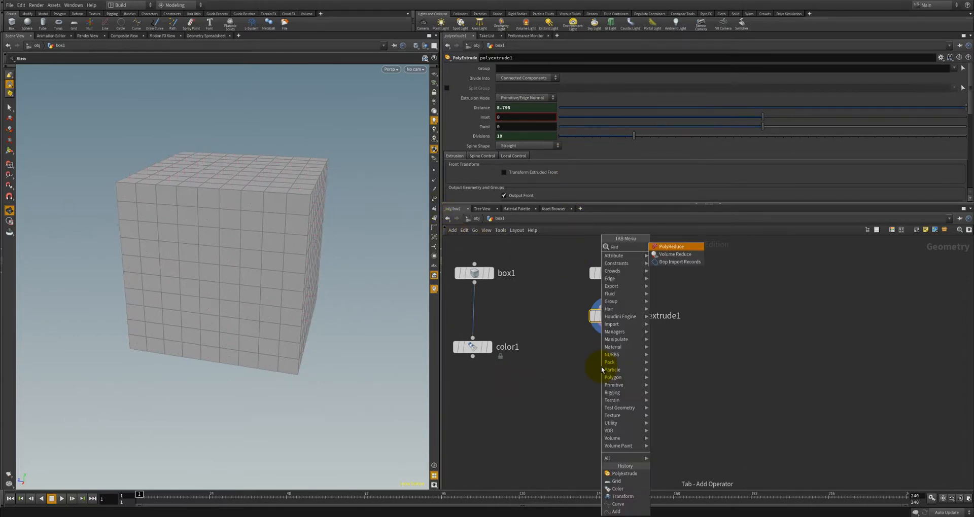
key("BackSpace")
key("BackSpace")
key("BackSpace")
type("col")
key("Return")
left_click(601, 367)
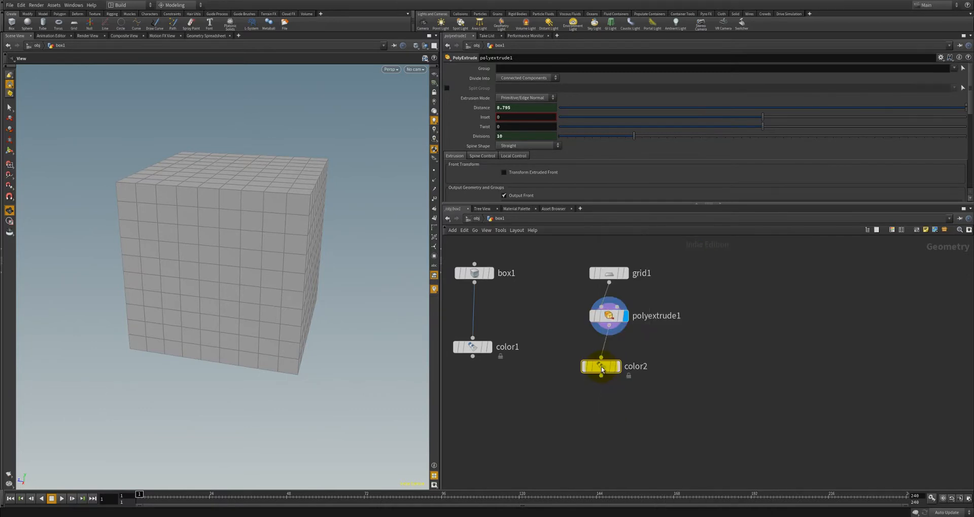
left_click_drag(601, 366, 609, 356)
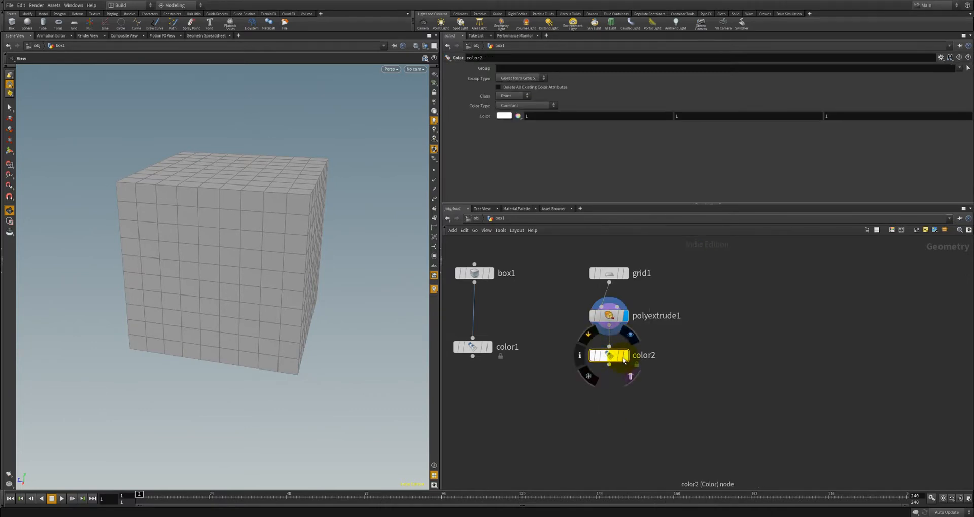
Step: Display color2 and set its colour to red with values 0.9, 0.1629, 0.1629
left_click(624, 360)
left_click(503, 115)
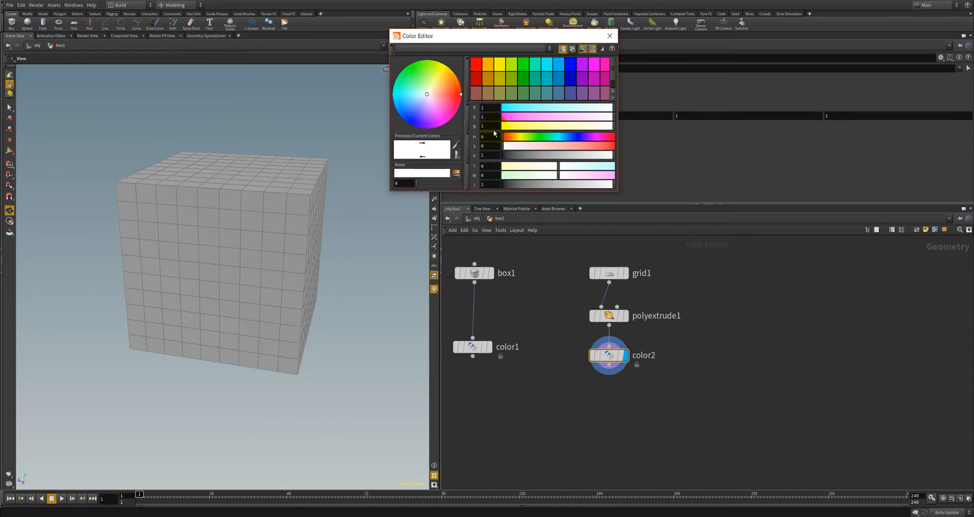
left_click(477, 66)
left_click_drag(607, 149, 595, 146)
left_click(610, 37)
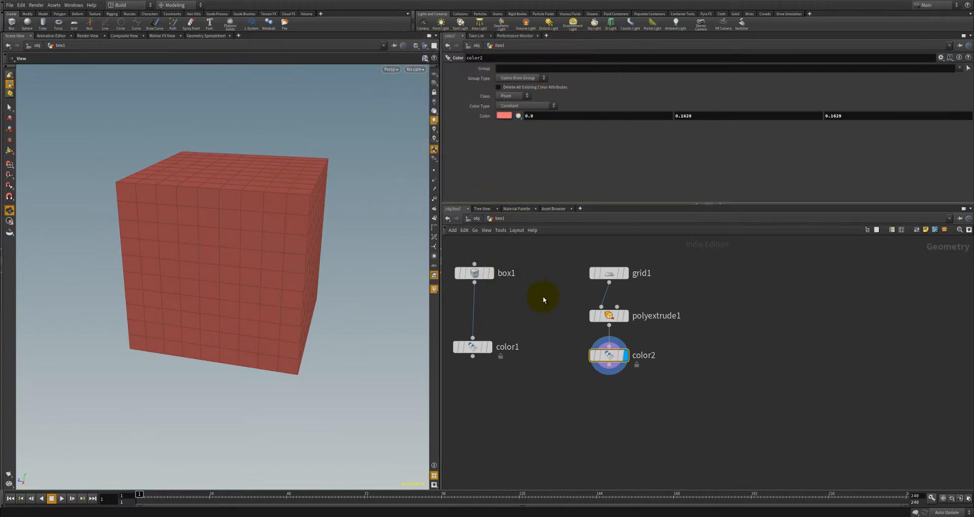
Step: Group box1 and color1 into a network box titled "Blue Box"
left_click_drag(676, 257, 596, 352)
left_click(576, 399)
left_click_drag(577, 399, 467, 269)
middle_click_drag(527, 378, 582, 394)
key("shift+o")
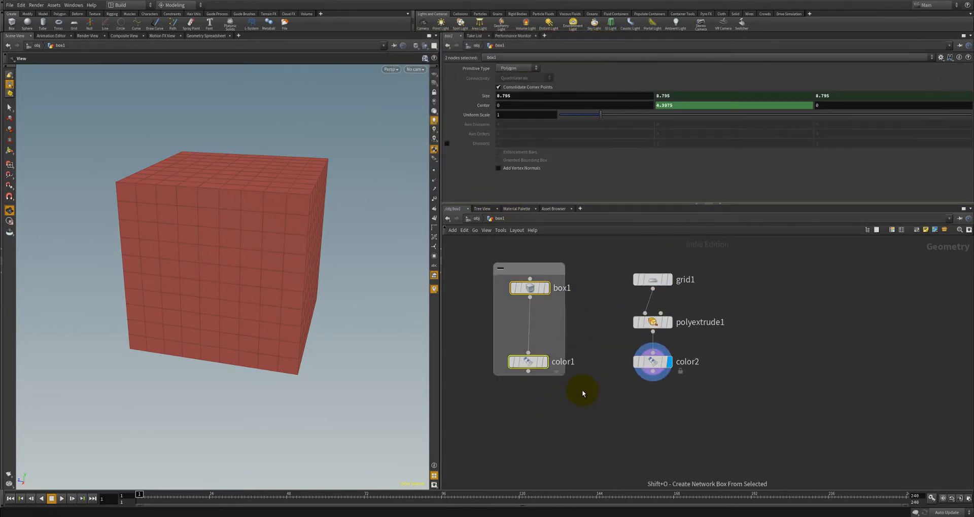
double_click(530, 269)
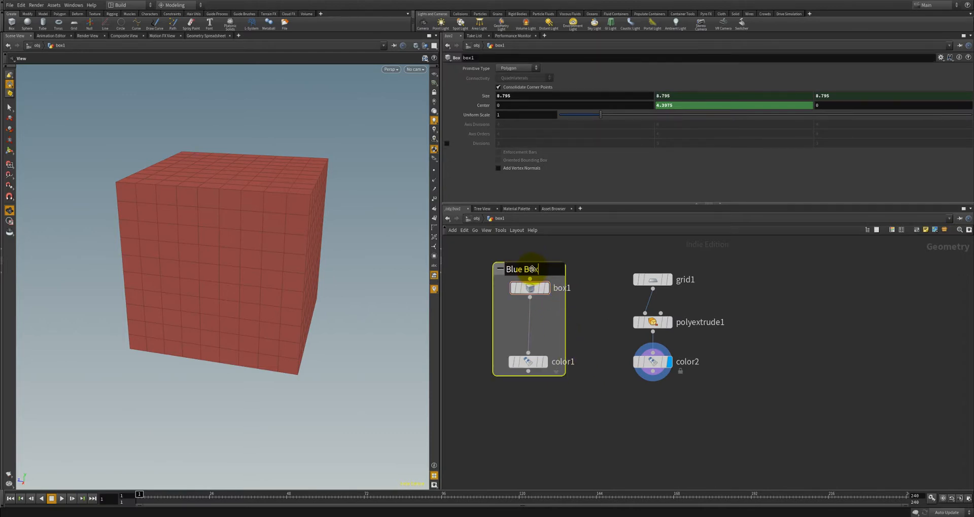
key("Return")
Step: Group grid1, polyextrude1 and color2 into a network box titled "Red Box"
left_click_drag(631, 262, 726, 381)
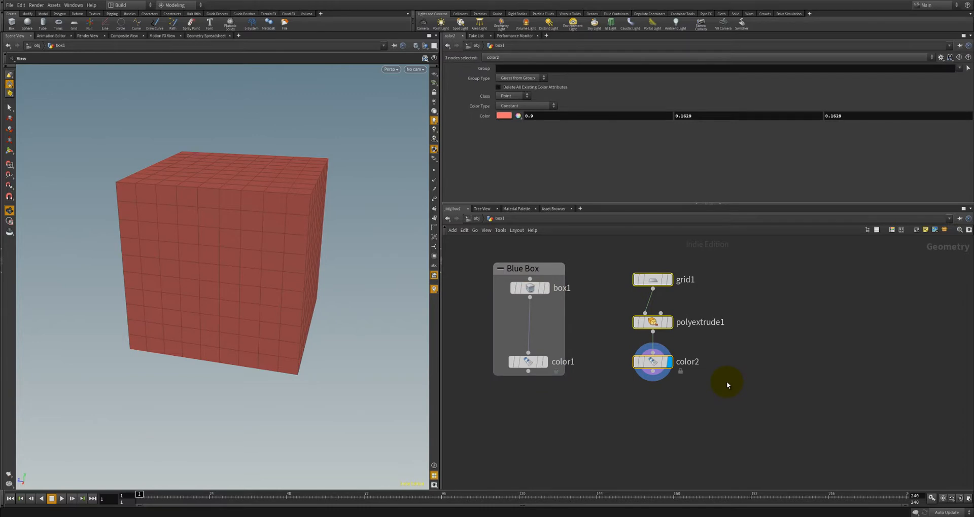
key("shift+o")
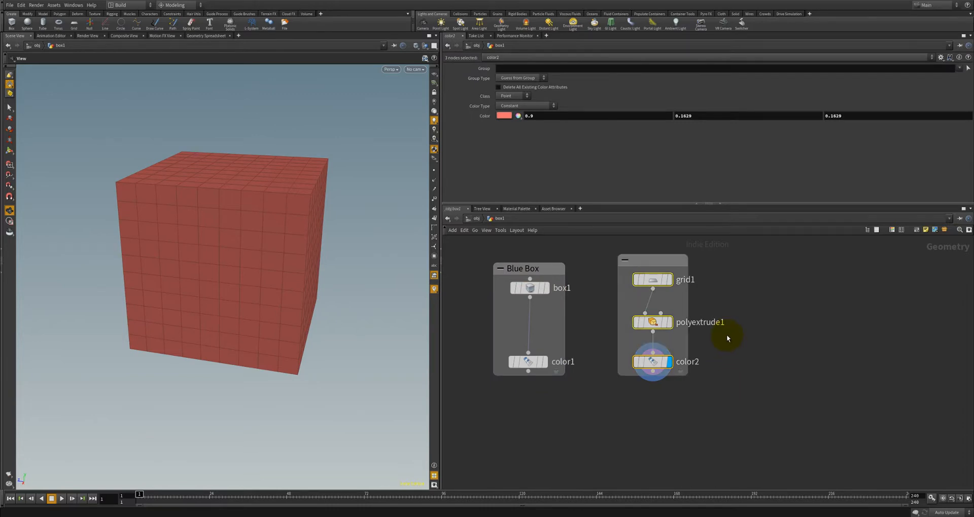
left_click(656, 259)
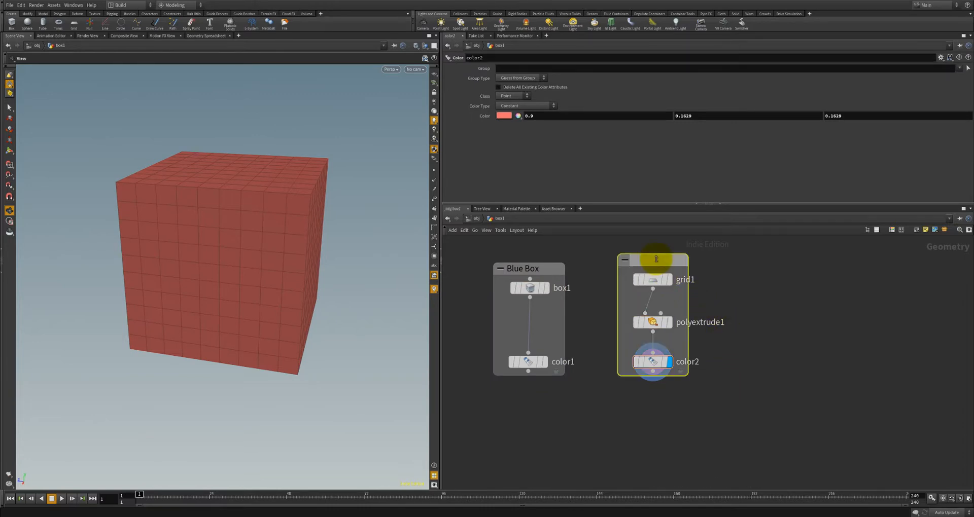
double_click(655, 259)
key("Return")
left_click(797, 318)
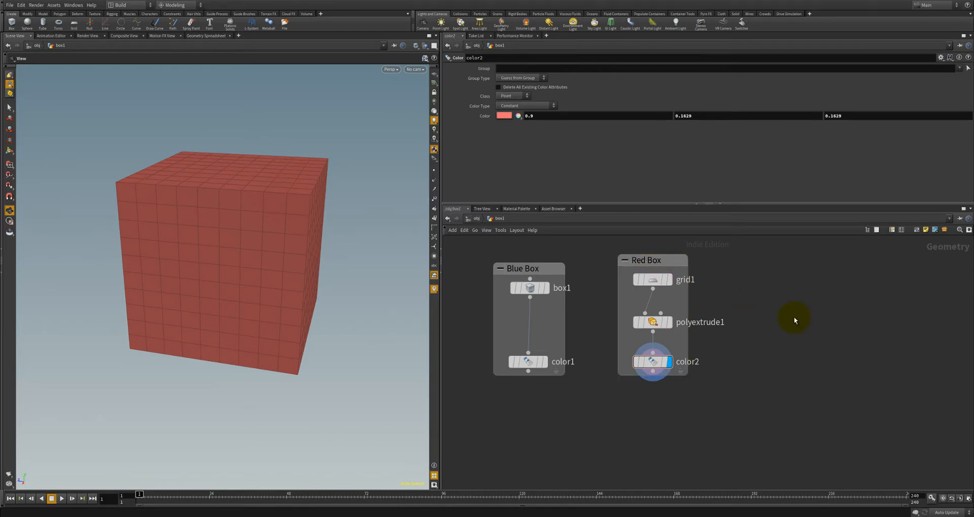
Step: Add a Curve node in the free space beside the Red Box group, level with grid1, and display it
scroll(793, 317, "up", 2)
middle_click_drag(793, 318, 707, 317)
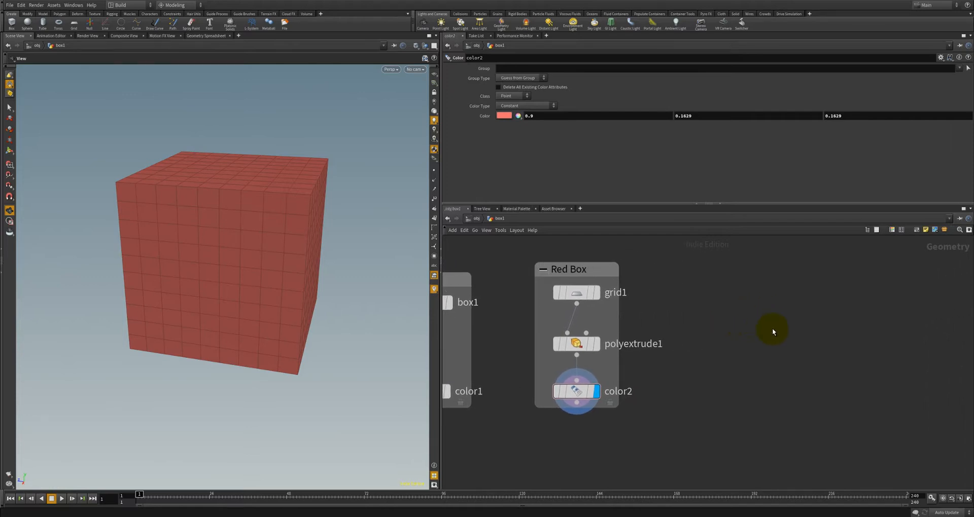
middle_click_drag(771, 330, 731, 343)
scroll(731, 343, "down", 3)
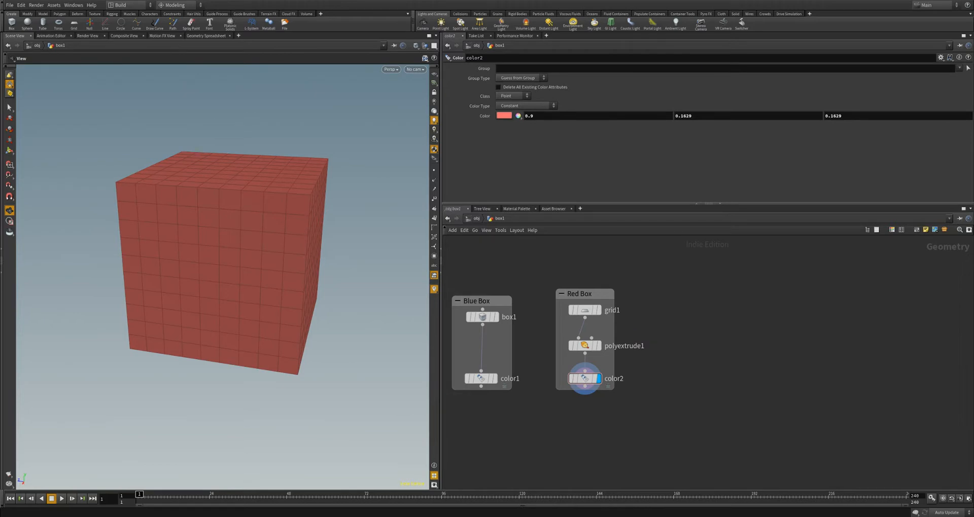
middle_click_drag(722, 318, 670, 312)
key("Tab")
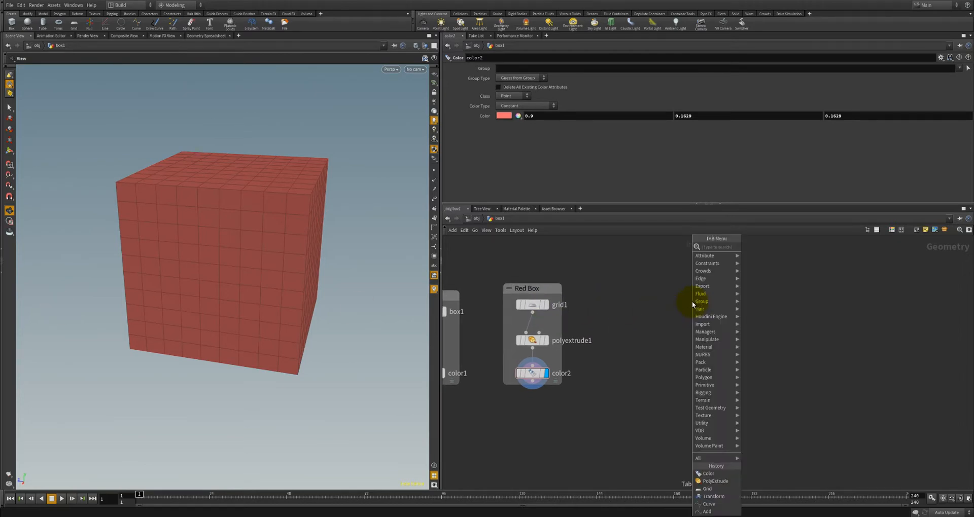
type("curve")
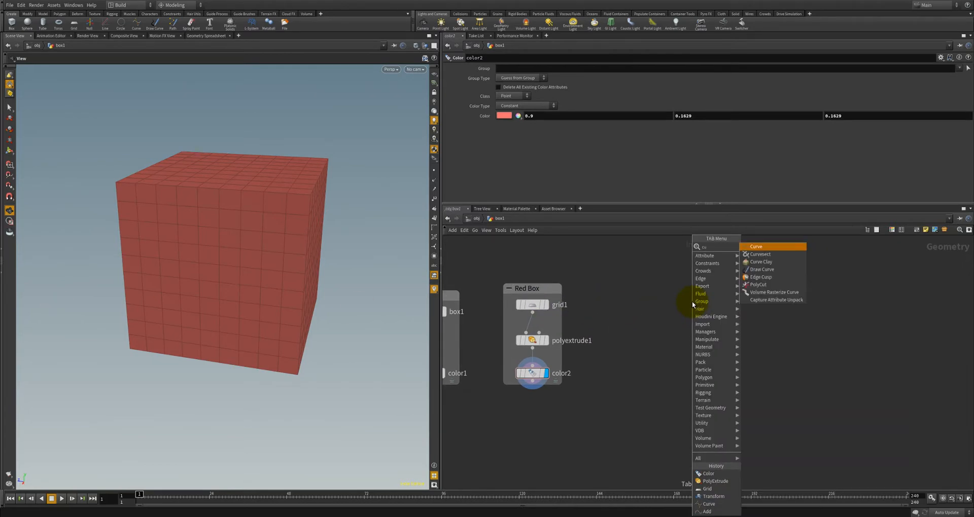
key("Return")
left_click(691, 302)
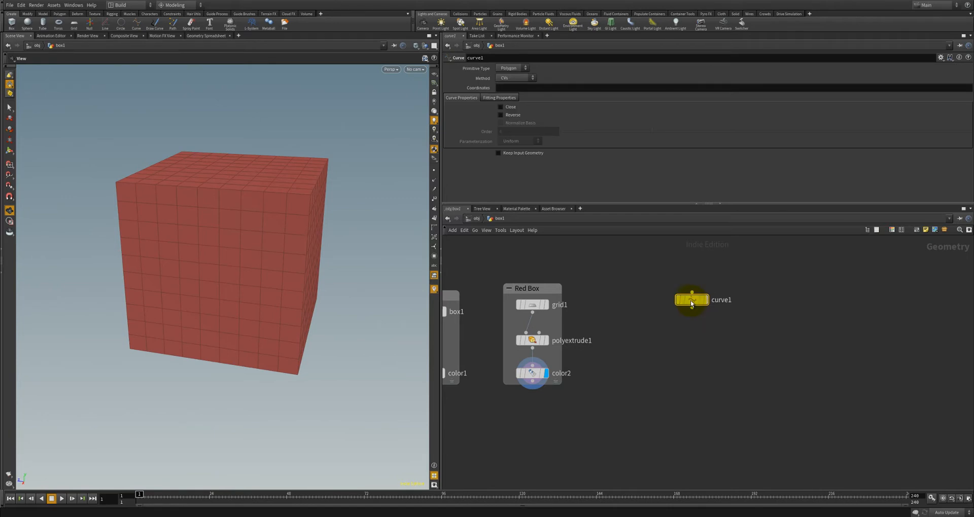
left_click_drag(692, 303, 667, 295)
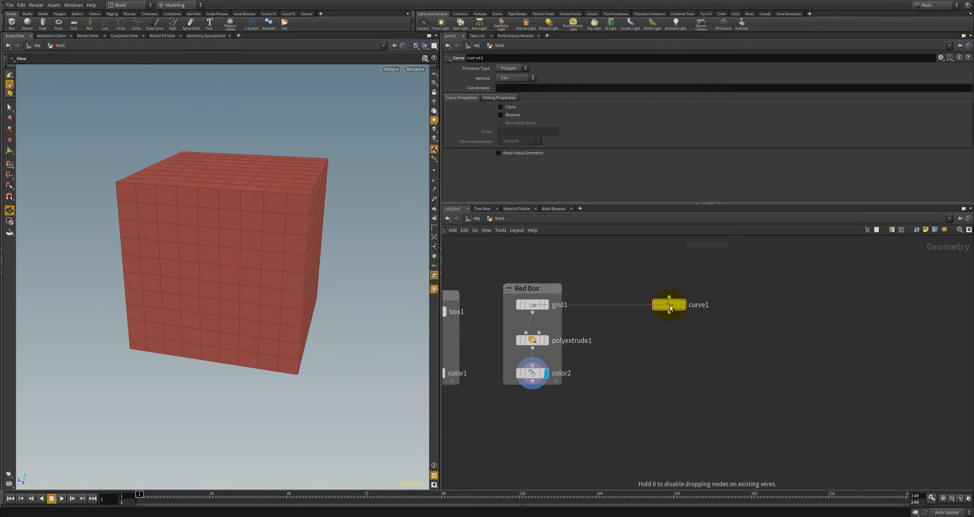
left_click(680, 306)
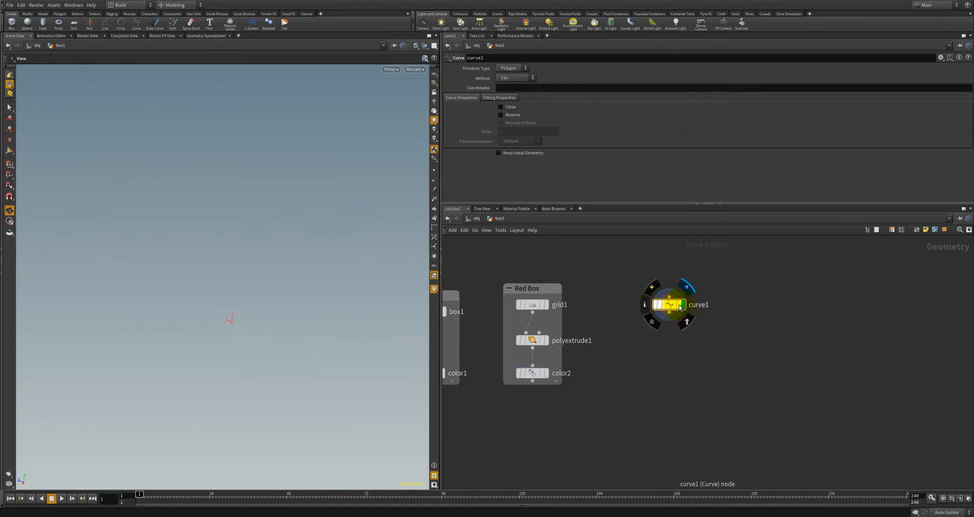
Step: Turn the viewport's reference grid back on around the world origin
left_click(433, 73)
left_click_drag(222, 285, 227, 304)
right_click_drag(224, 317, 263, 309)
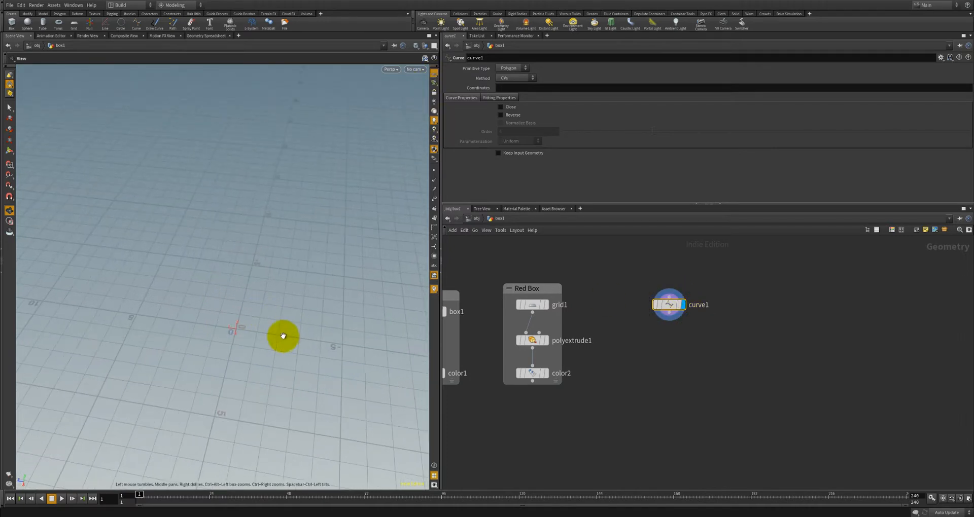
middle_click_drag(283, 336, 250, 302)
left_click_drag(228, 293, 239, 303)
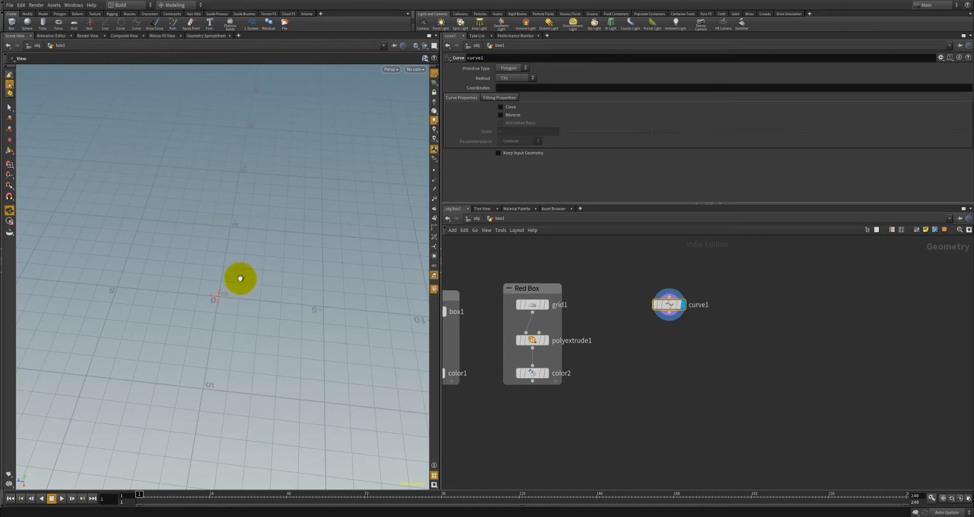
Step: Draw a four-point polygon curve for curve1 freehand in the perspective view, starting near the origin
left_click(669, 305)
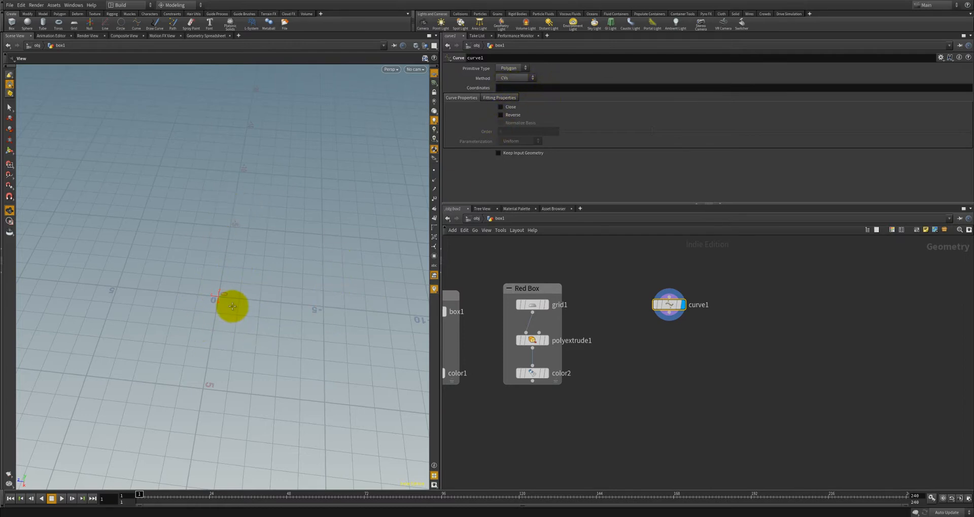
key("Return")
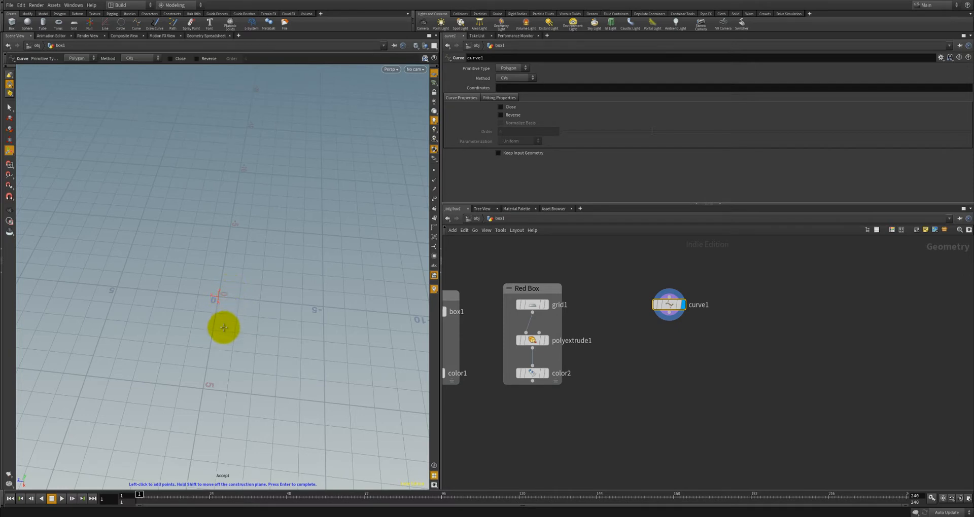
left_click_drag(242, 304, 233, 309, "alt")
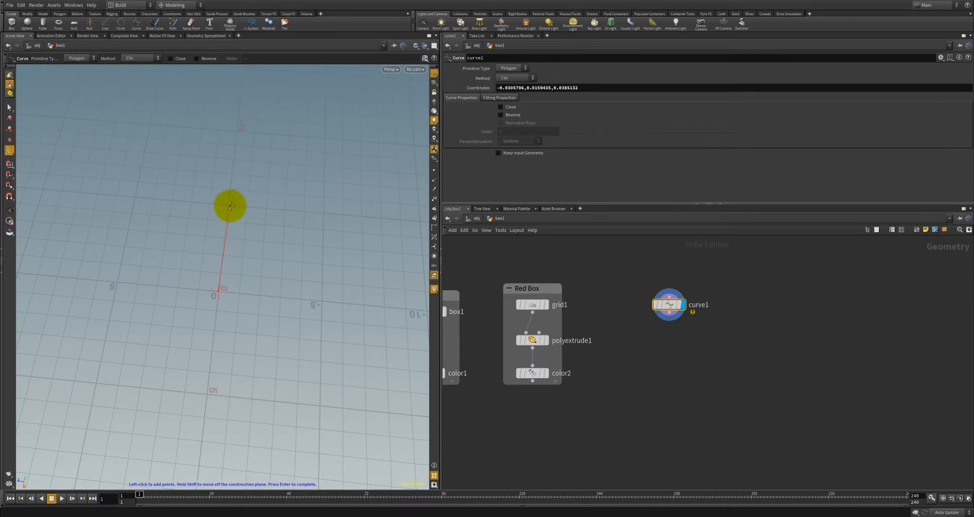
left_click(229, 204)
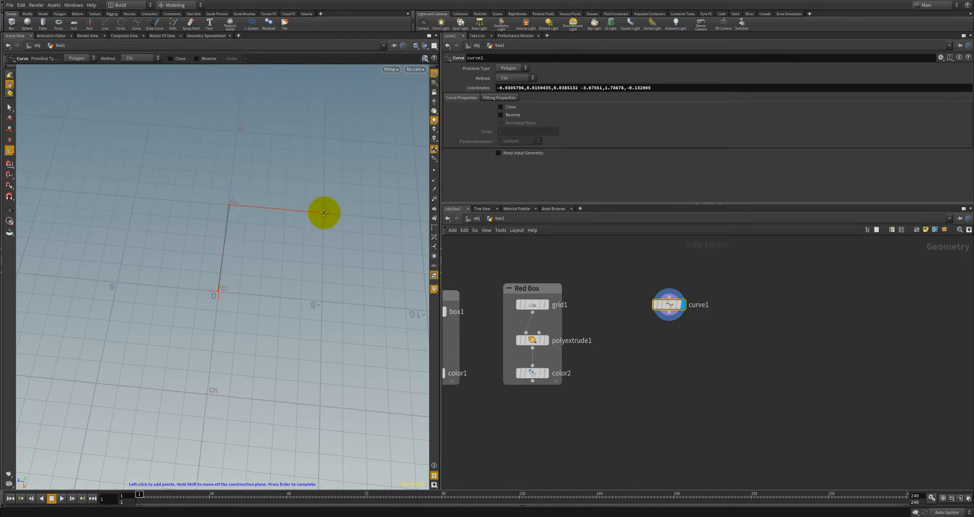
left_click(323, 212)
left_click(321, 303)
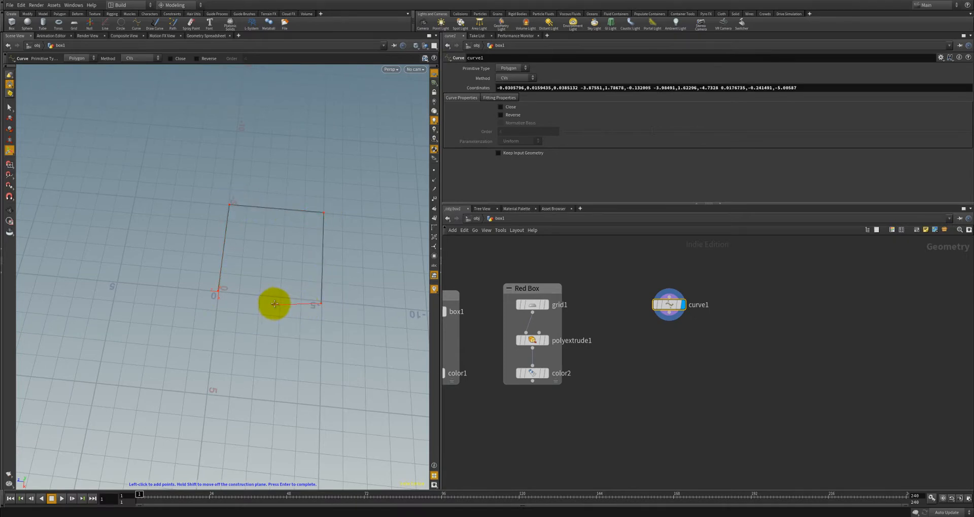
key("Return")
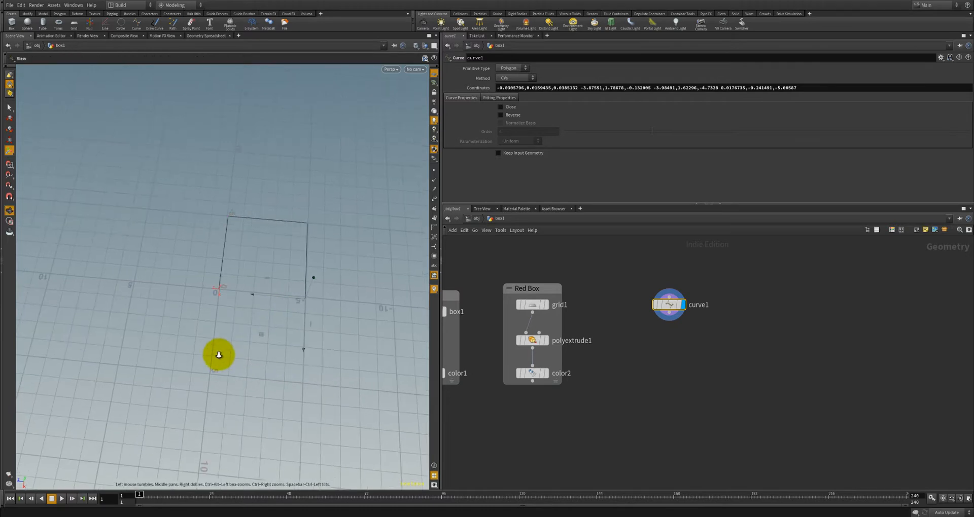
Step: Enable Close on curve1 and inspect the resulting face from several angles
left_click_drag(235, 370, 358, 196, "alt")
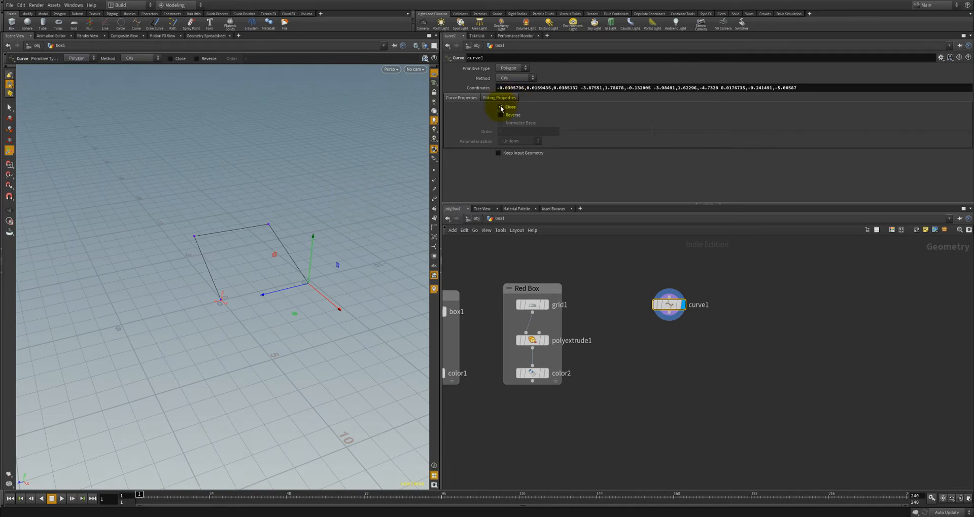
left_click(501, 108)
left_click_drag(354, 220, 309, 325, "alt")
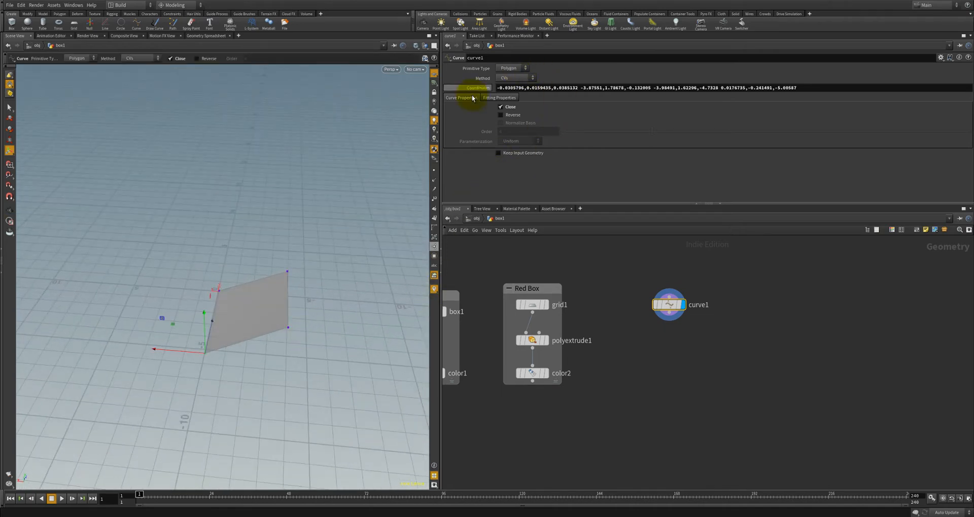
Step: Append a Transform node to curve1 and flatten the shape by setting its Y scale to 0
left_click(667, 314)
key("Tab")
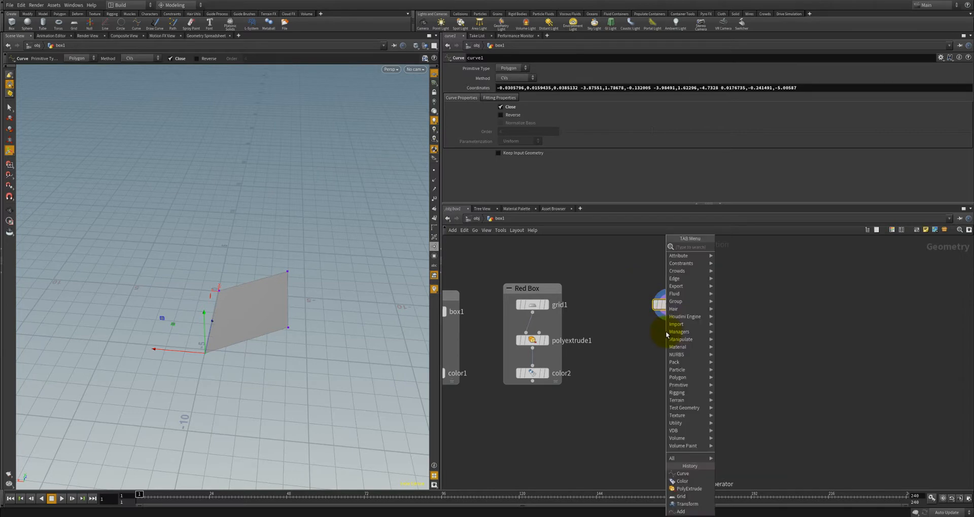
type("pol")
key("Return")
left_click(666, 335)
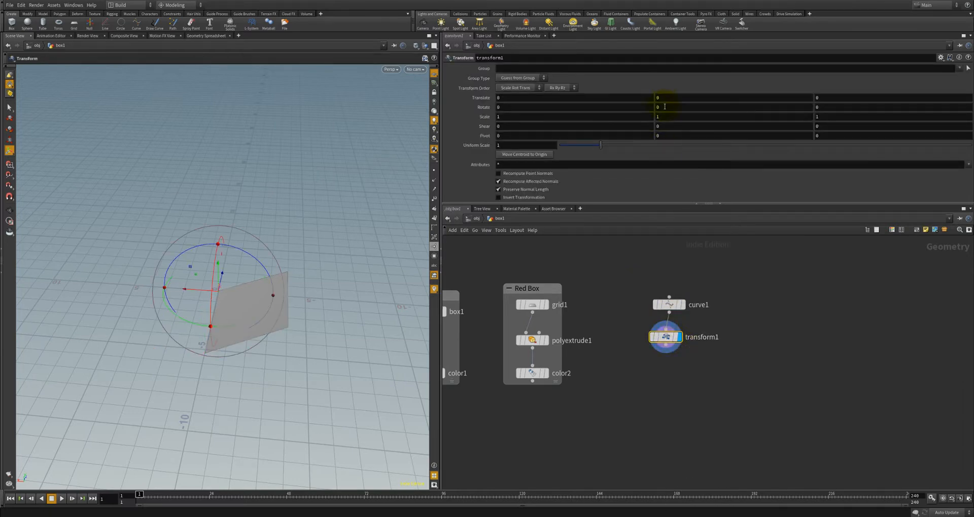
key("Return")
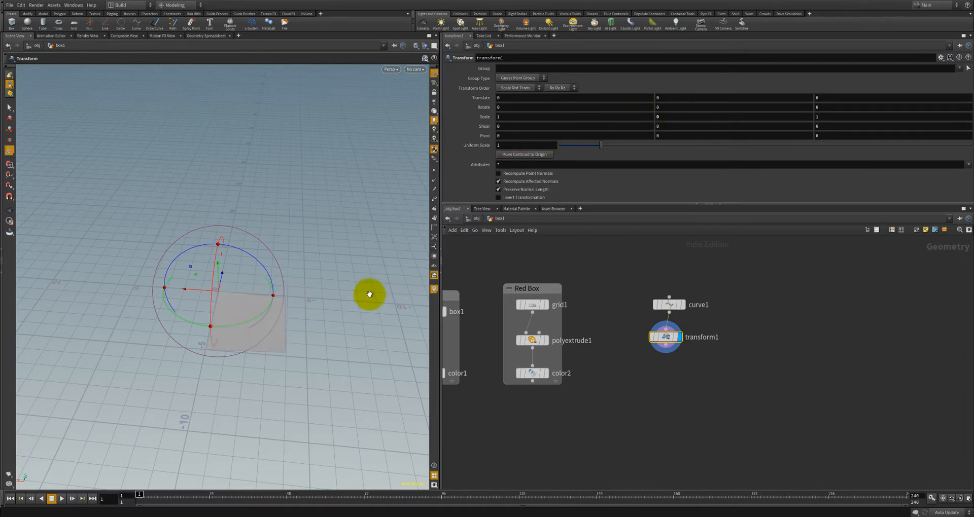
Step: Inspect the flattened shape from above and delete both transform1 and curve1
scroll(325, 310, "down", 2)
middle_click_drag(317, 313, 295, 279, "alt")
left_click_drag(296, 279, 259, 307, "alt")
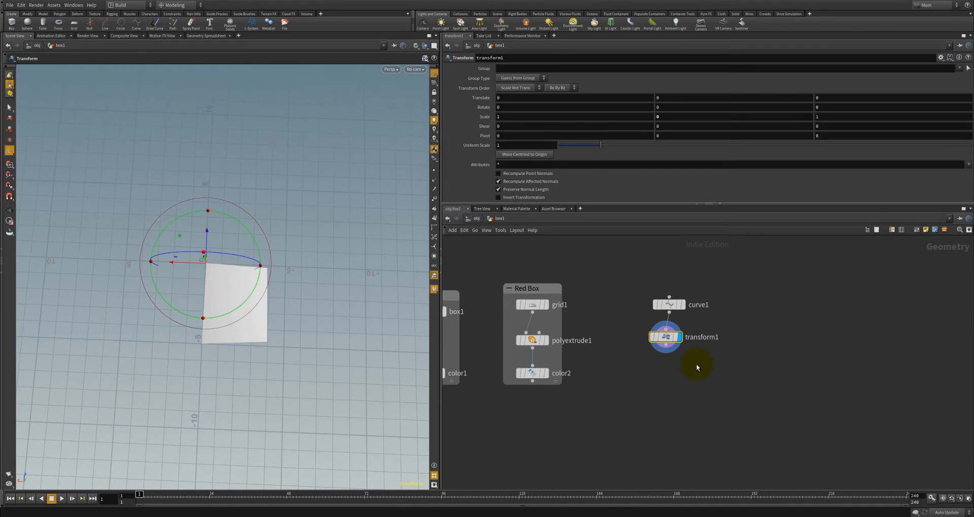
key("Delete")
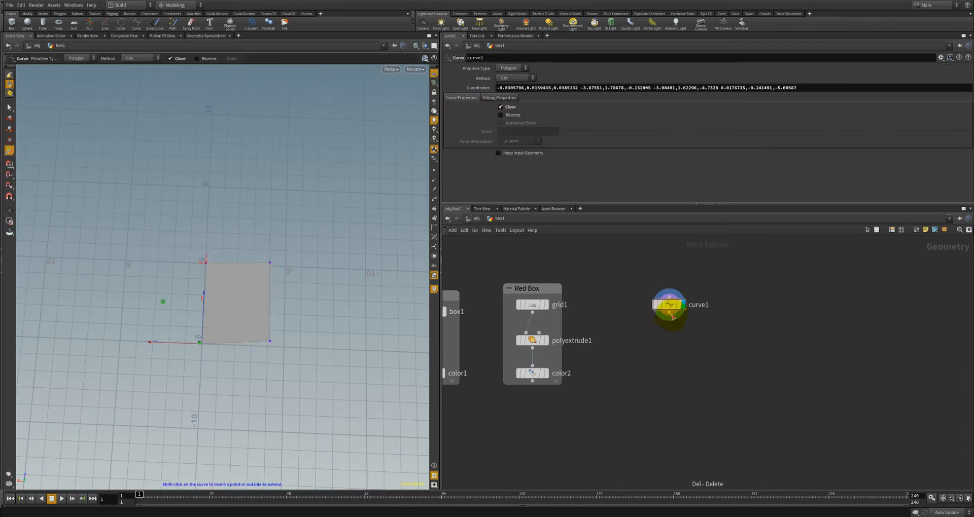
key("Delete")
Step: Add a fresh, empty Curve node beside the Red Box group and display it
key("Tab")
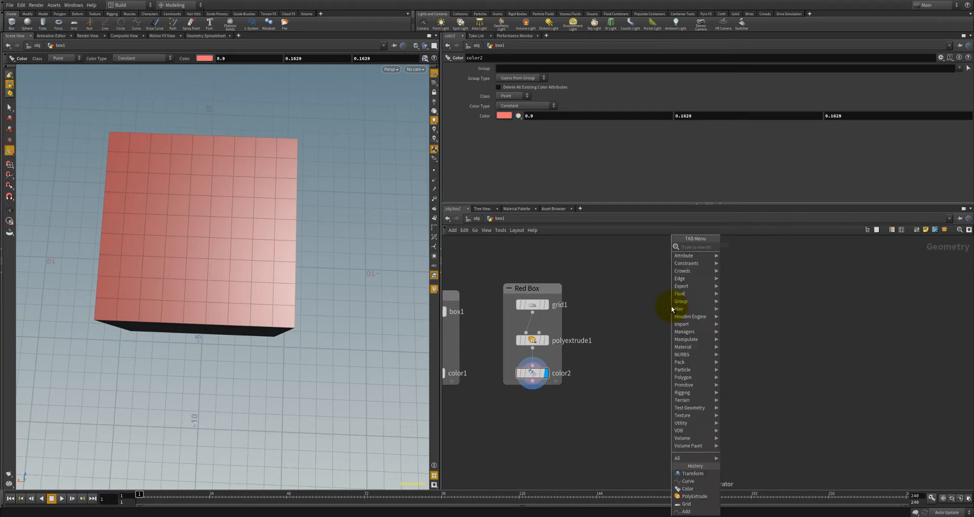
type("curve")
key("Return")
left_click(671, 305)
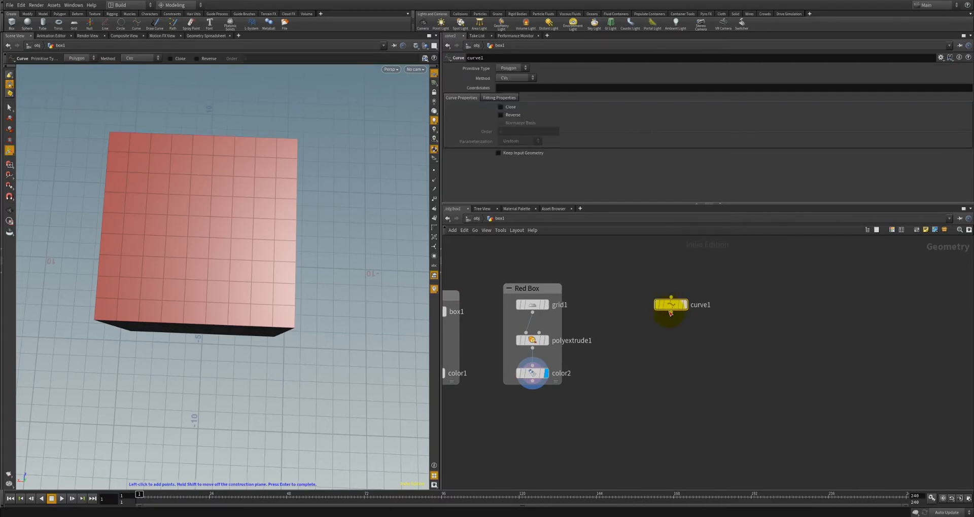
left_click(685, 305)
Step: Turn on grid snapping for drawing curve1 and frame the construction grid around the origin
left_click(275, 296)
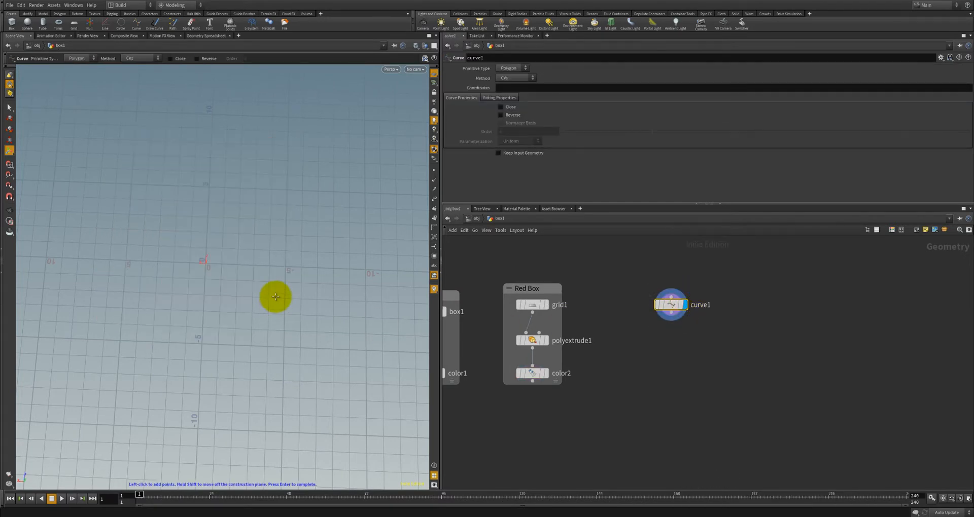
left_click(9, 164)
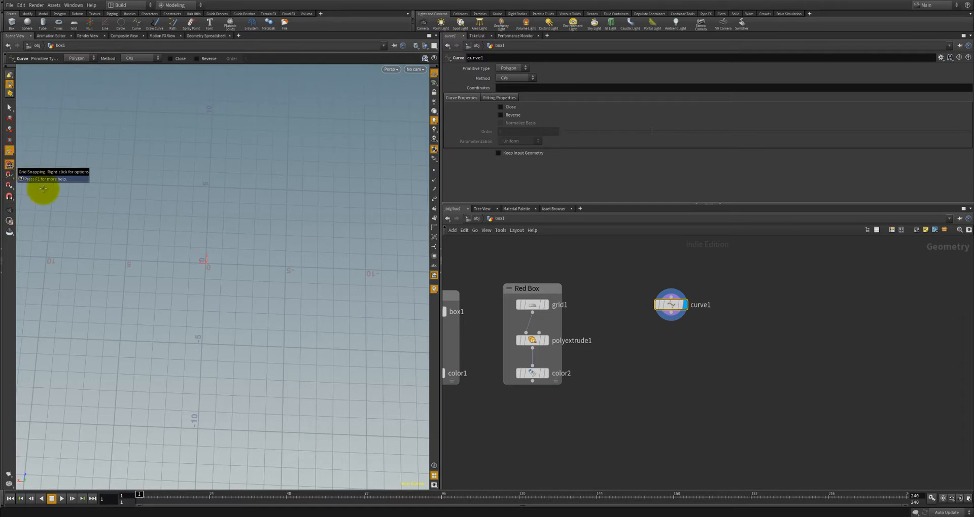
key("x")
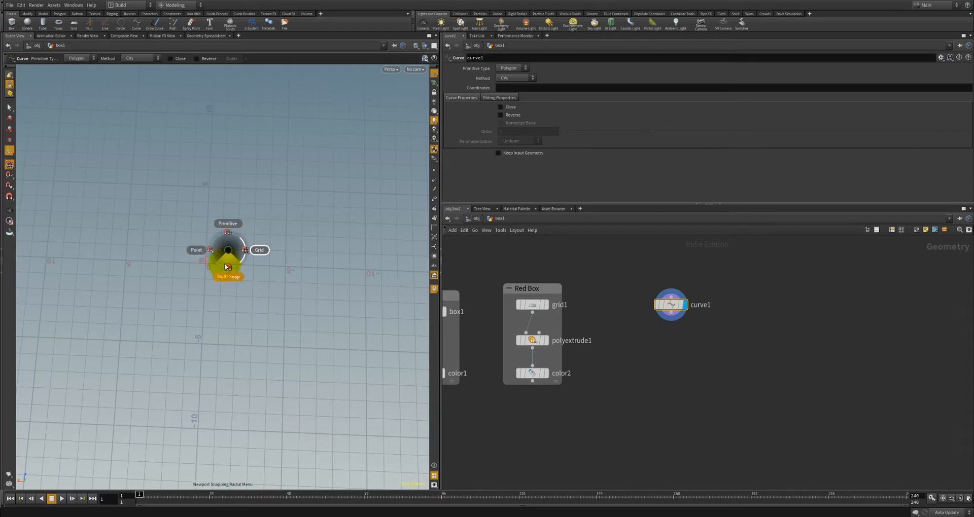
left_click(255, 250)
right_click_drag(219, 273, 304, 261, "alt")
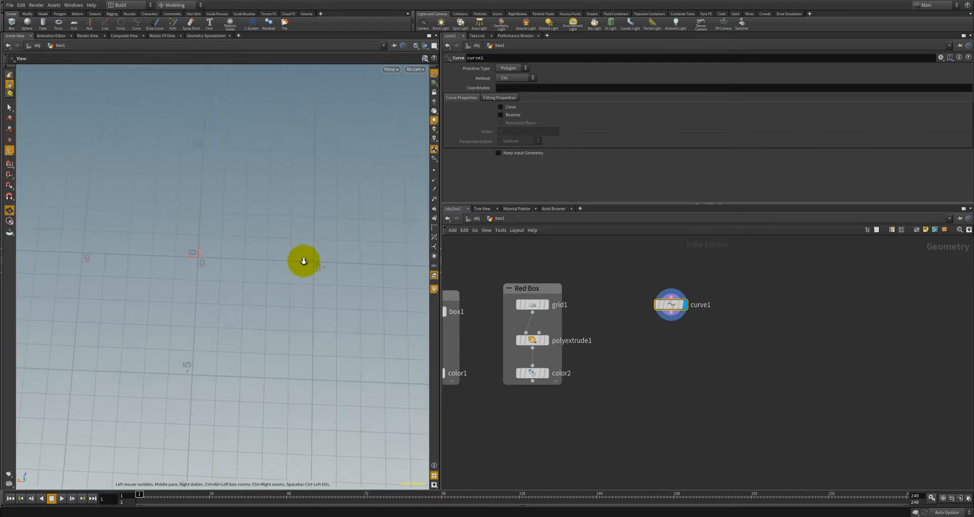
left_click_drag(304, 261, 338, 260, "alt")
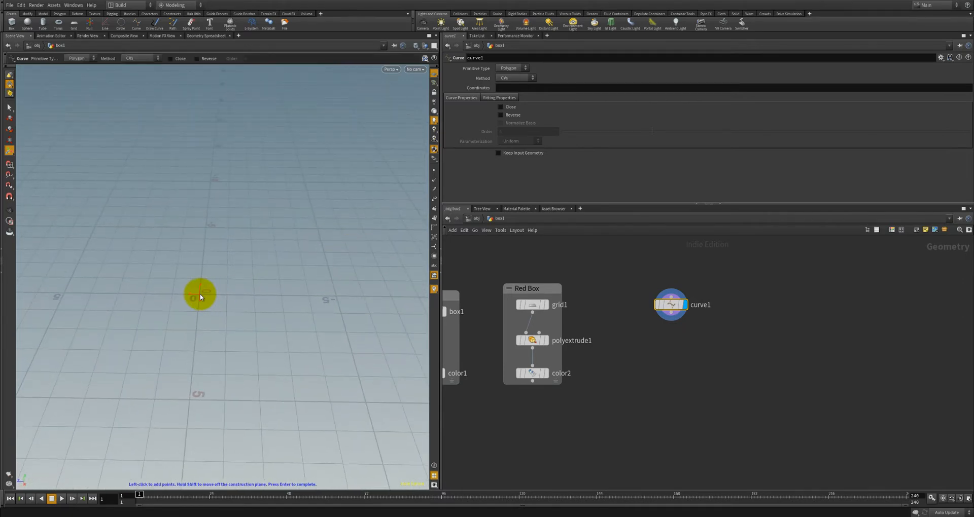
key("x")
left_click(222, 292)
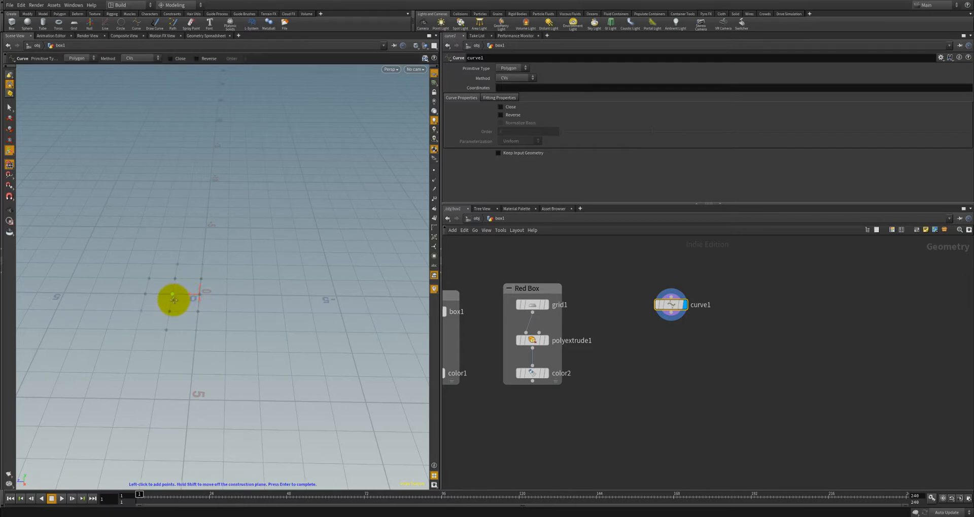
Step: Draw curve1 as a square on the grid through 0,0,0, 0,0,5, -5,0,5 and -5,0,0
left_click(200, 294)
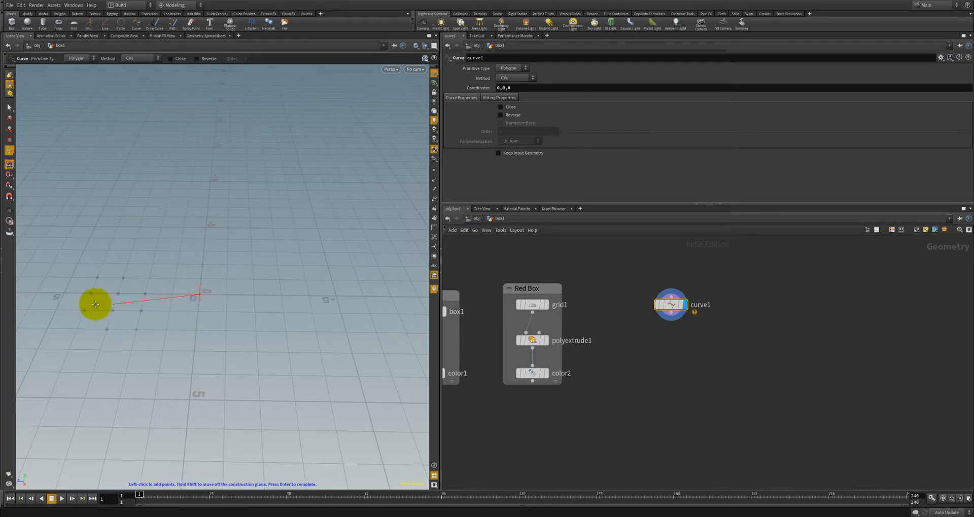
left_click(65, 293)
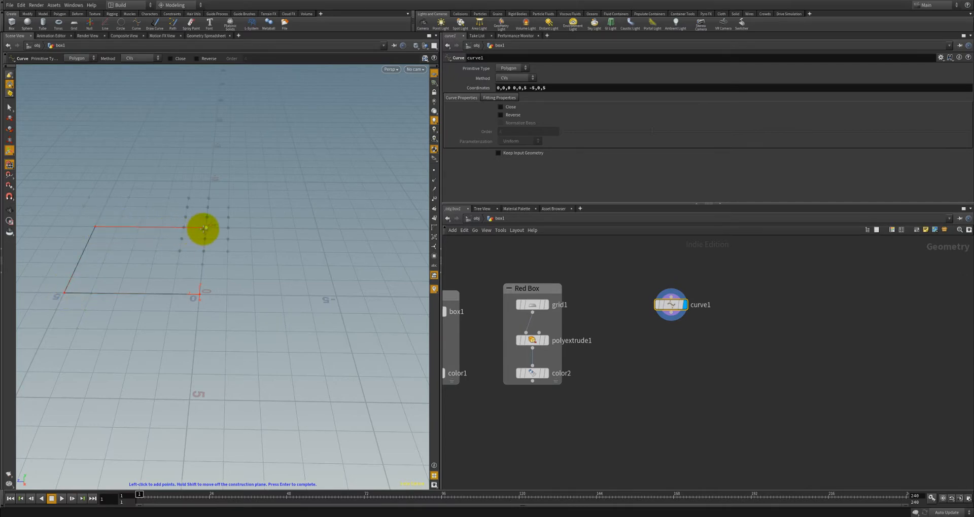
key("Return")
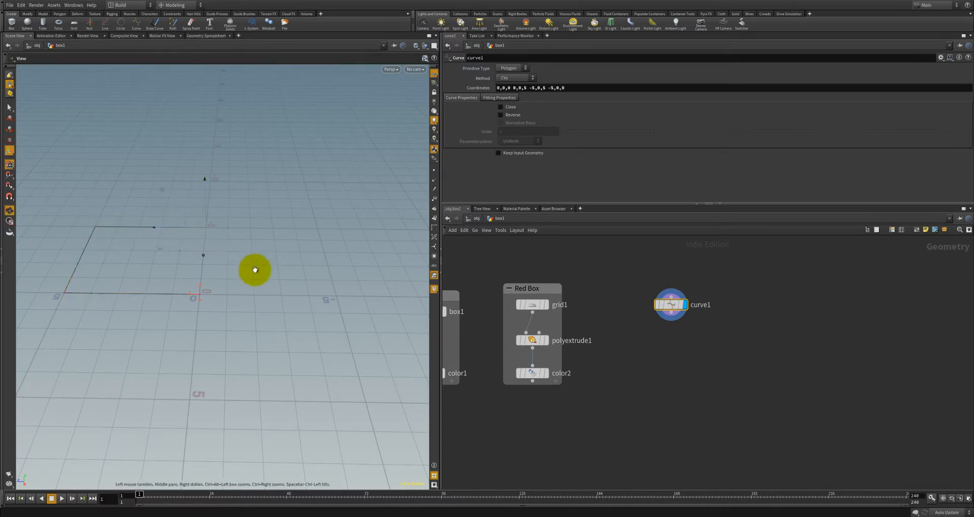
Step: Enable Close on curve1 to turn the square outline into a face, and inspect it from above
right_click_drag(254, 270, 221, 272, "alt")
left_click(500, 107)
key("Escape")
left_click_drag(349, 235, 244, 344)
key("Return")
key("Escape")
right_click_drag(244, 343, 262, 344, "alt")
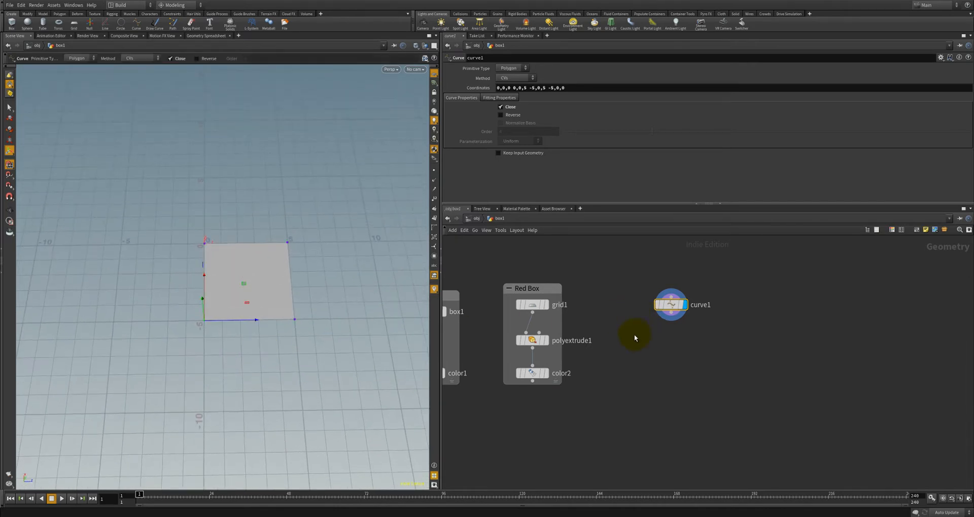
Step: Examine curve1's coordinates and compare its square with the size and outline of box1 in the Blue Box group
scroll(634, 336, "up", 1)
middle_click_drag(635, 336, 610, 319)
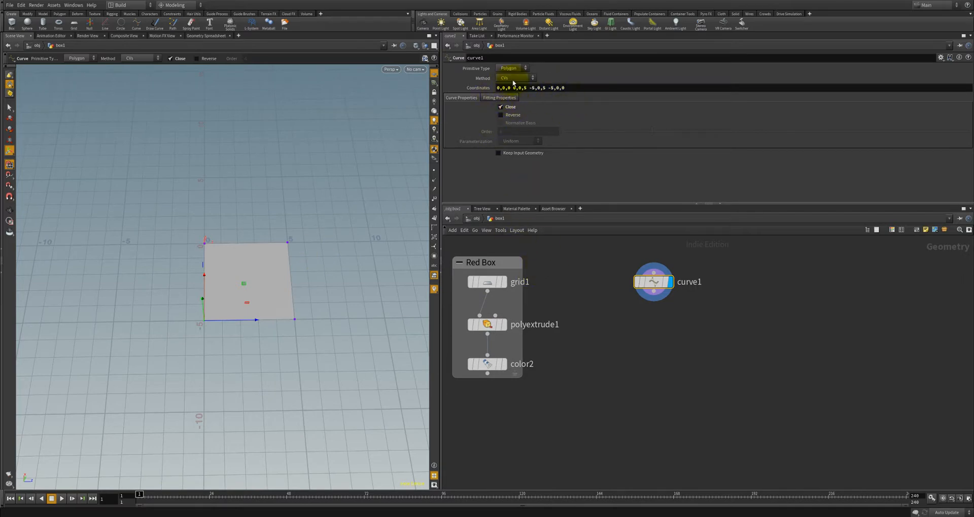
key("space")
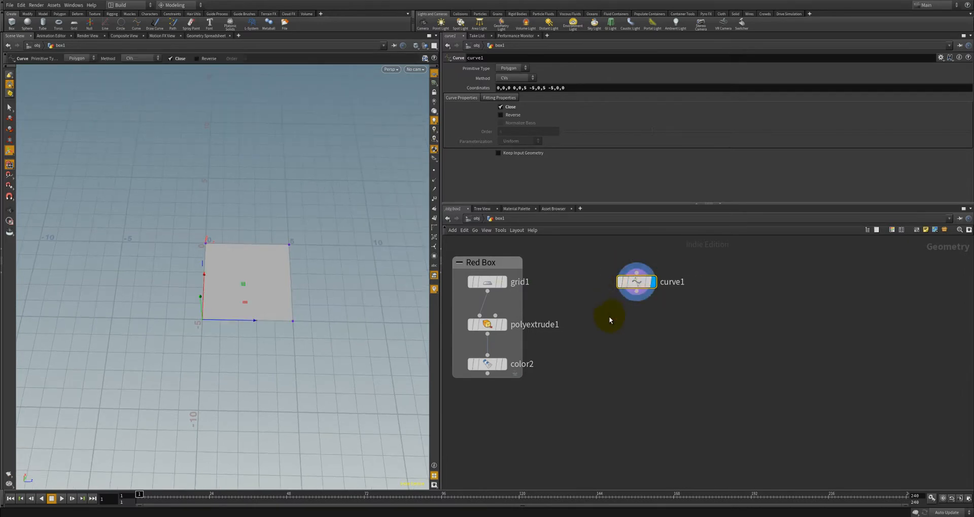
scroll(583, 310, "down", 2)
middle_click_drag(578, 307, 643, 310)
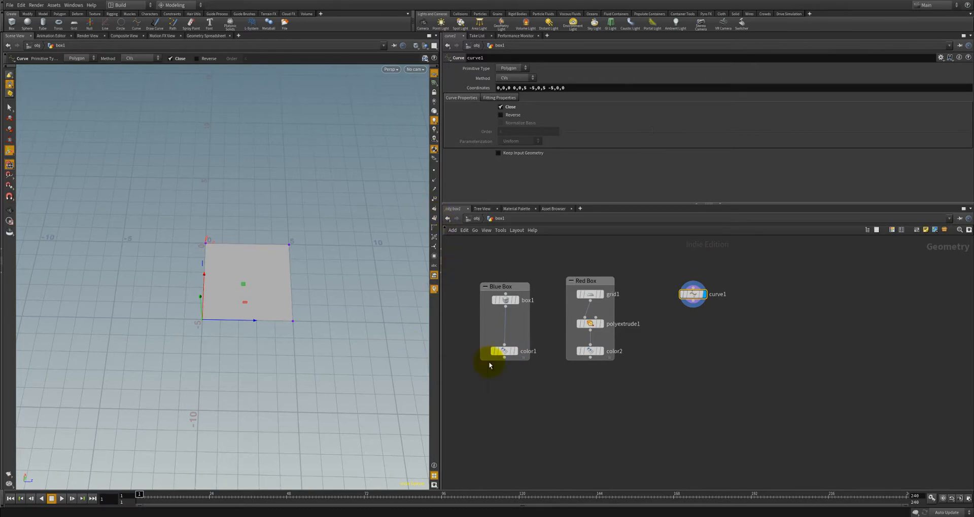
left_click(509, 302)
middle_click_drag(523, 95, 190, 165)
middle_click_drag(596, 96, 363, 252)
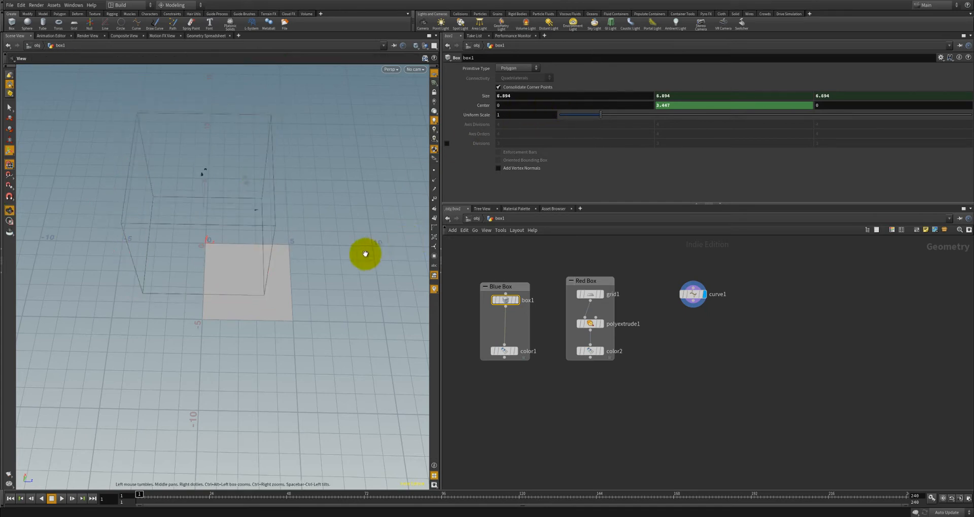
left_click_drag(363, 252, 330, 261, "alt")
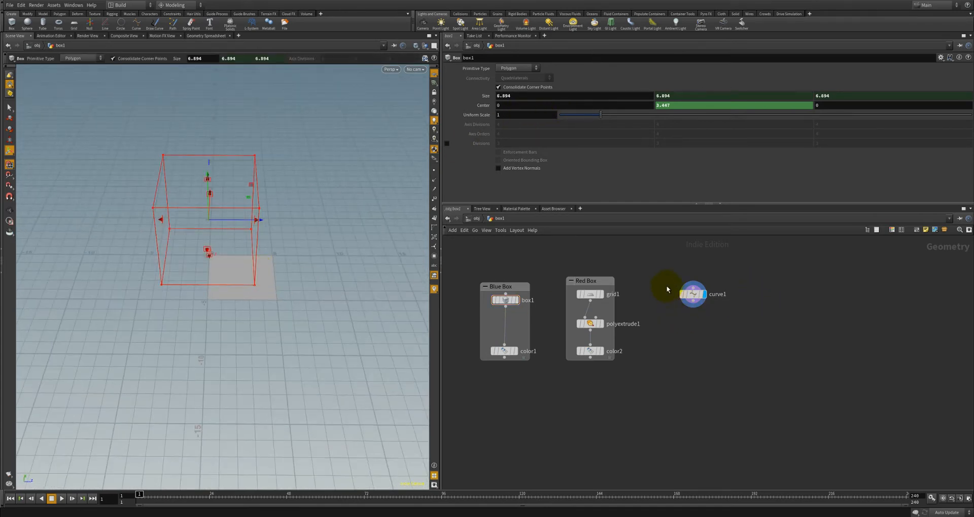
Step: Delete curve1, place an Add node beside the Red Box group in its place, and display it
key("Delete")
key("Tab")
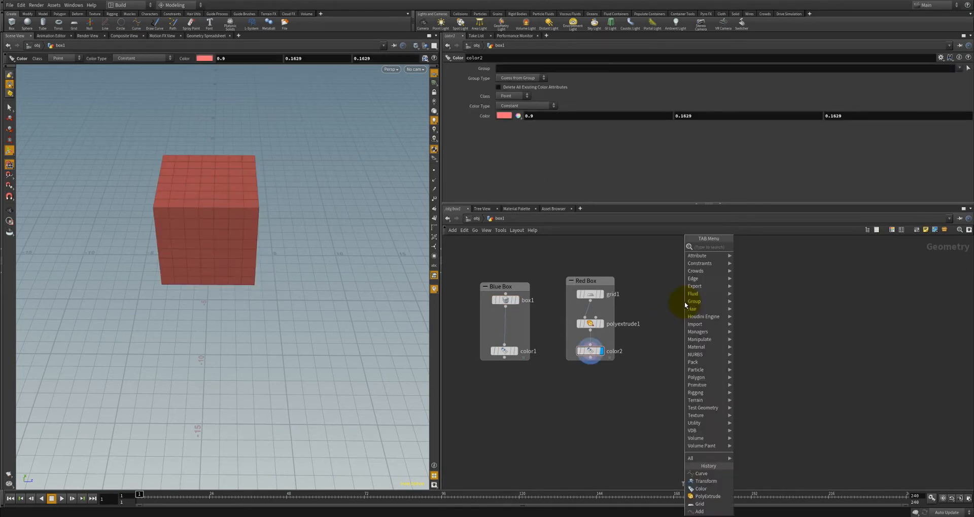
type("add")
key("Return")
left_click(684, 302)
mouse_move(688, 306)
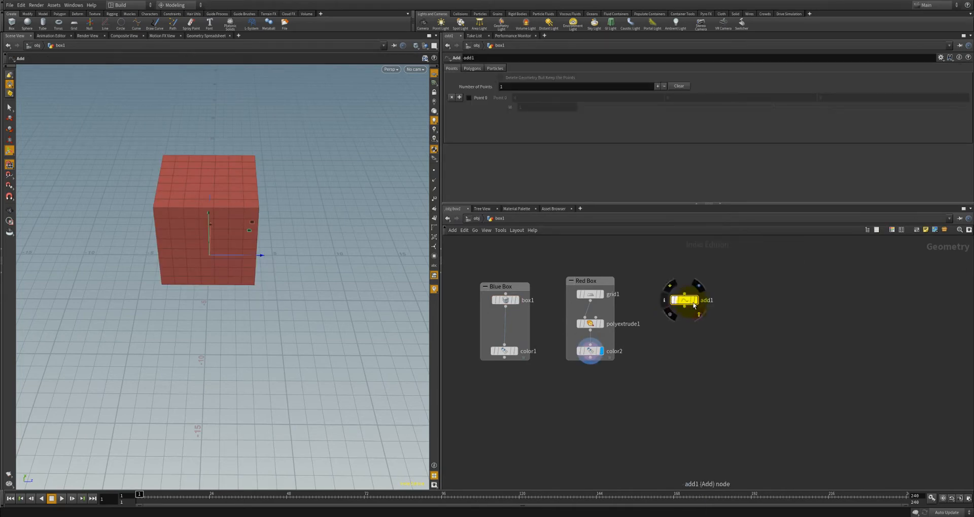
left_click(699, 286)
left_click_drag(685, 301, 684, 294)
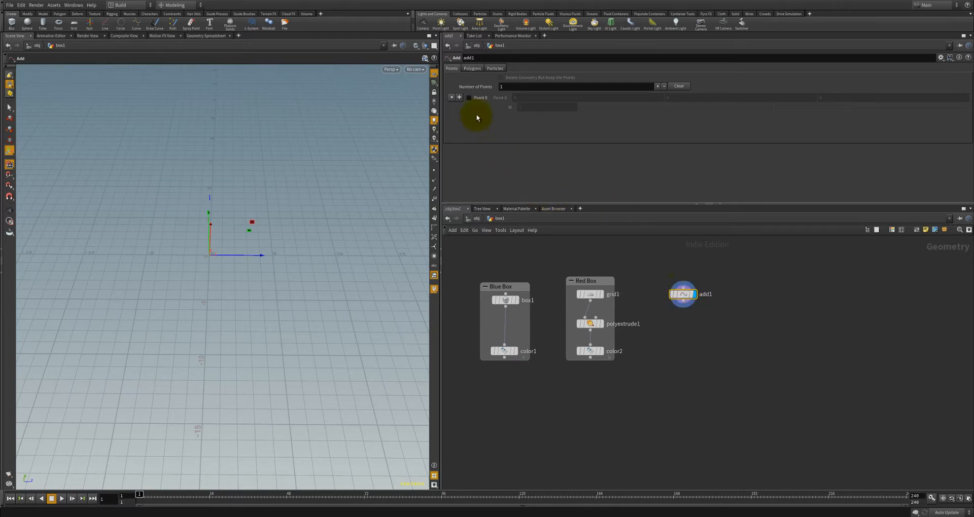
Step: Increase the number of points on add1 to 4
right_click_drag(310, 272, 318, 248, "alt")
left_click_drag(317, 247, 299, 258, "alt")
middle_click_drag(297, 246, 316, 279, "alt")
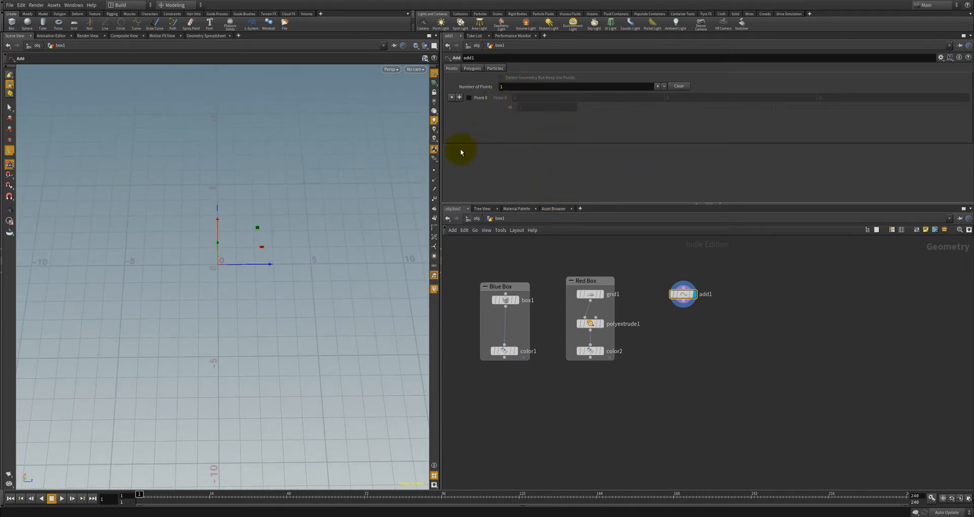
left_click(459, 98)
left_click(459, 97)
left_click(459, 98)
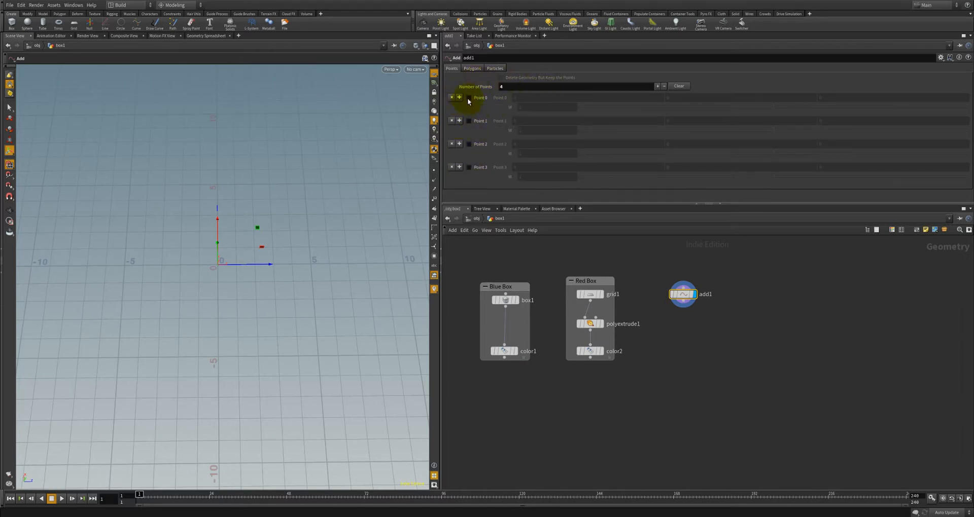
Step: Enable Point 0 and Point 1 on add1, keeping Point 0 at the origin
left_click(468, 98)
key("Escape")
left_click_drag(239, 234, 265, 282)
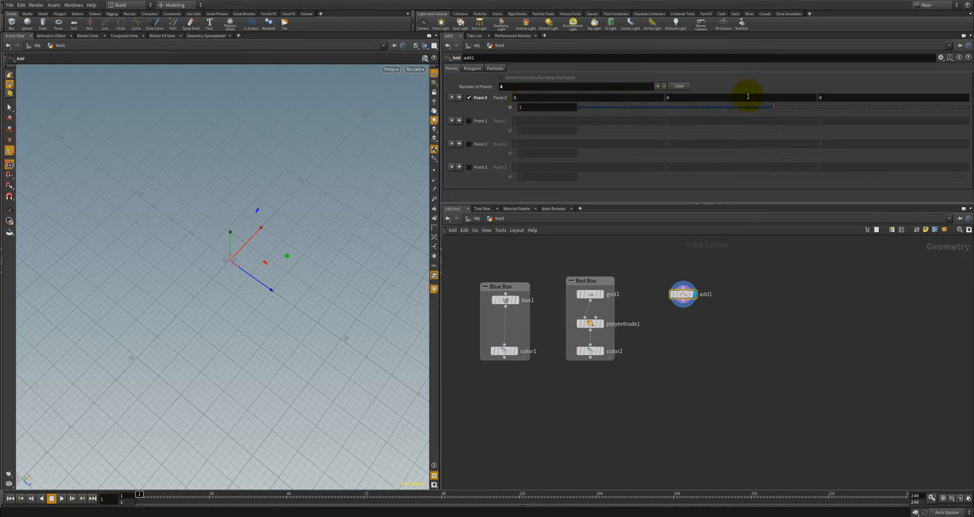
left_click_drag(358, 254, 267, 237, "alt")
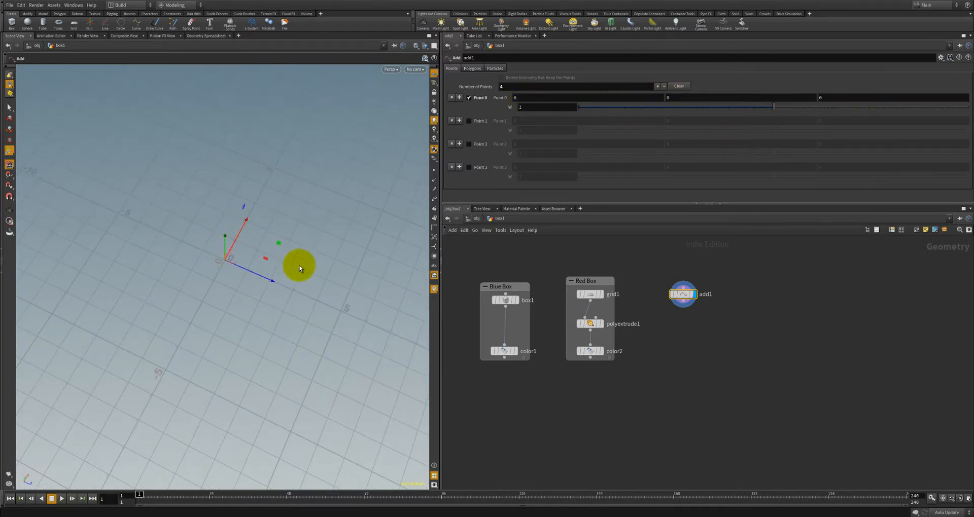
left_click(469, 121)
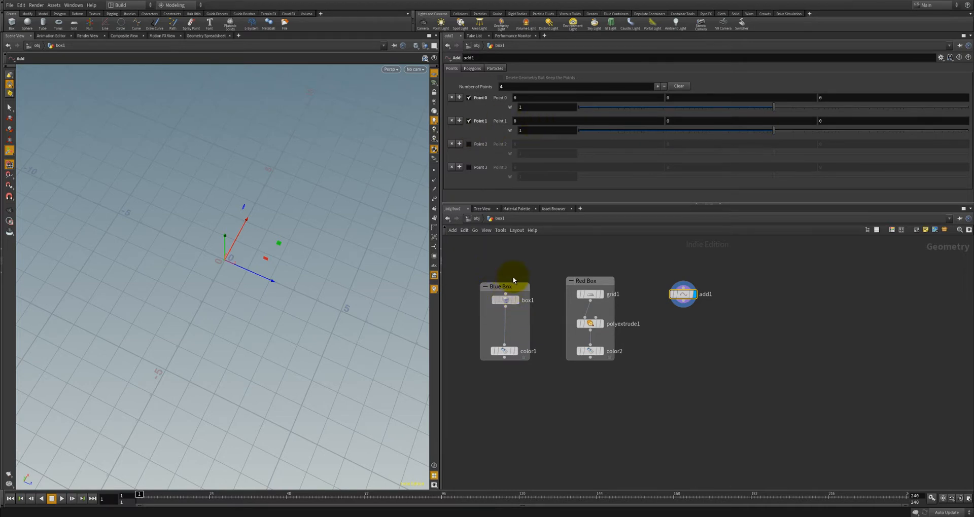
Step: Copy box1's X size parameter and paste it as a relative reference into the X coordinate of add1's Point 1
left_click(506, 299)
right_click(517, 95)
left_click(532, 131)
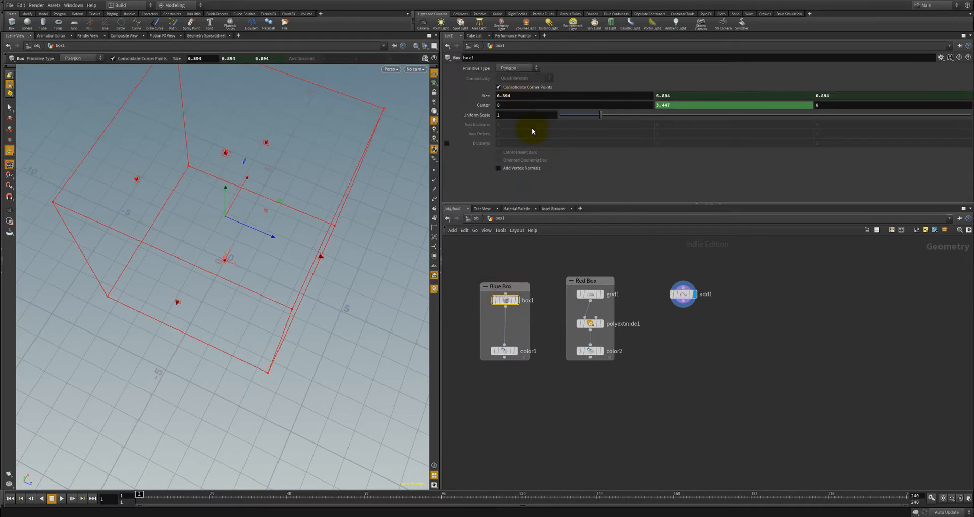
left_click(683, 294)
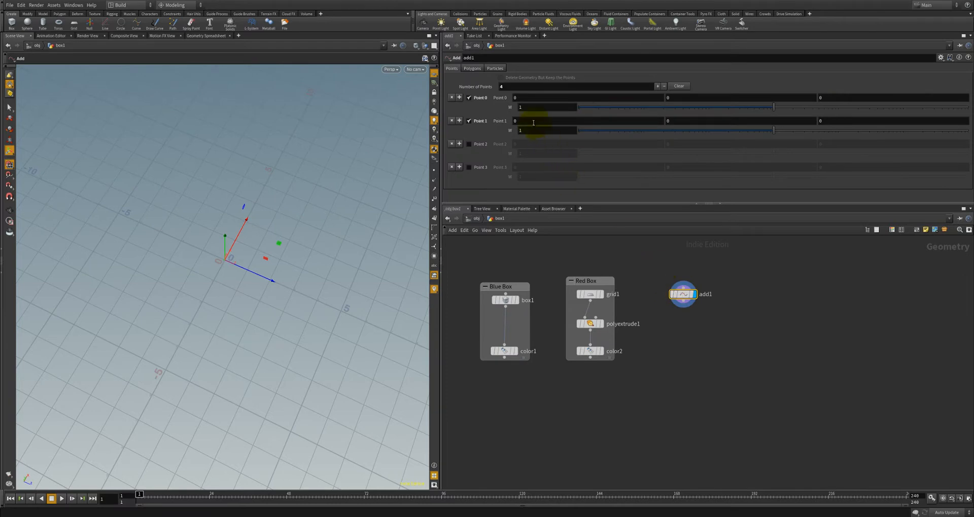
right_click(679, 121)
left_click(670, 119)
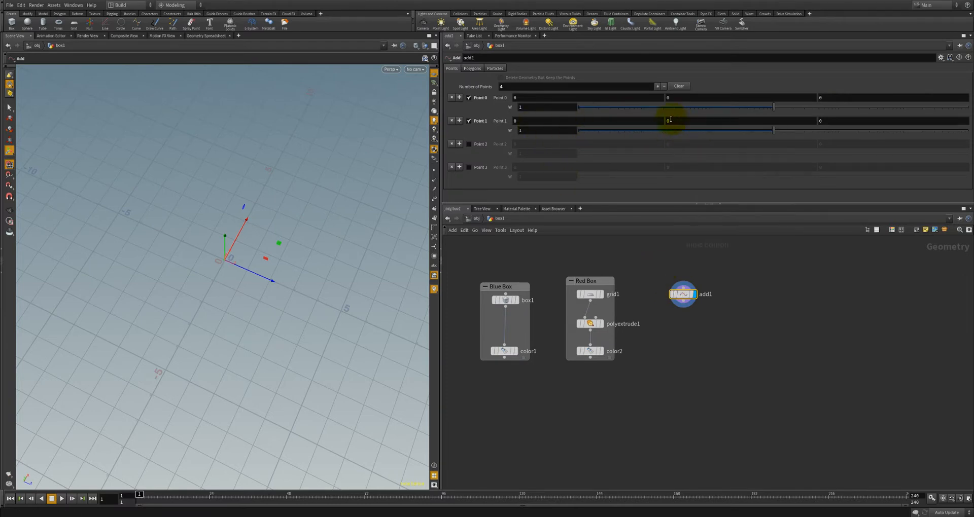
right_click(555, 123)
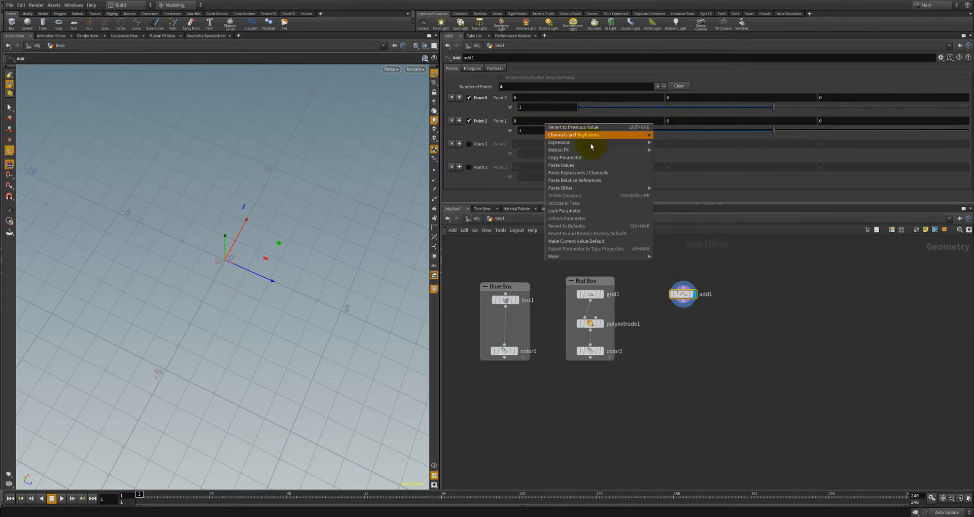
left_click(583, 181)
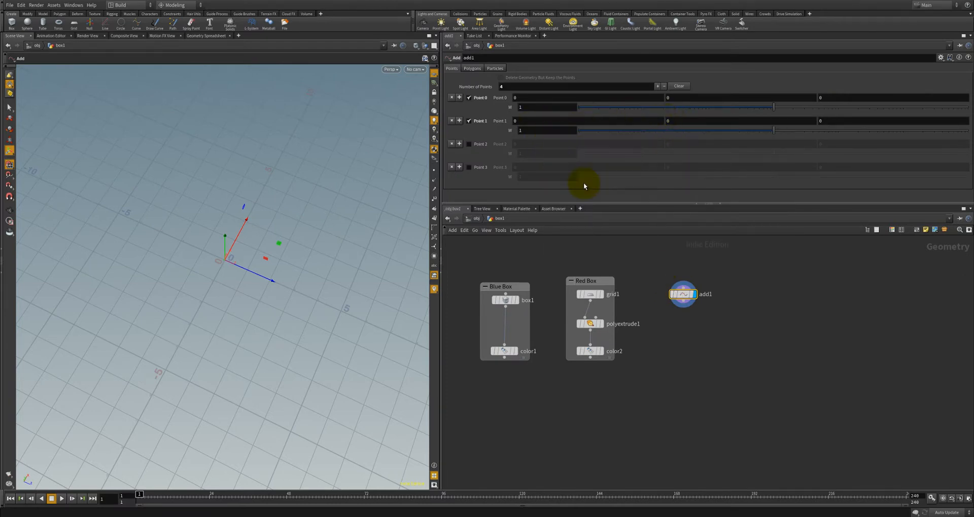
Step: Enable Point 2 and paste the relative reference to box1's X size into its Z coordinate
left_click(469, 145)
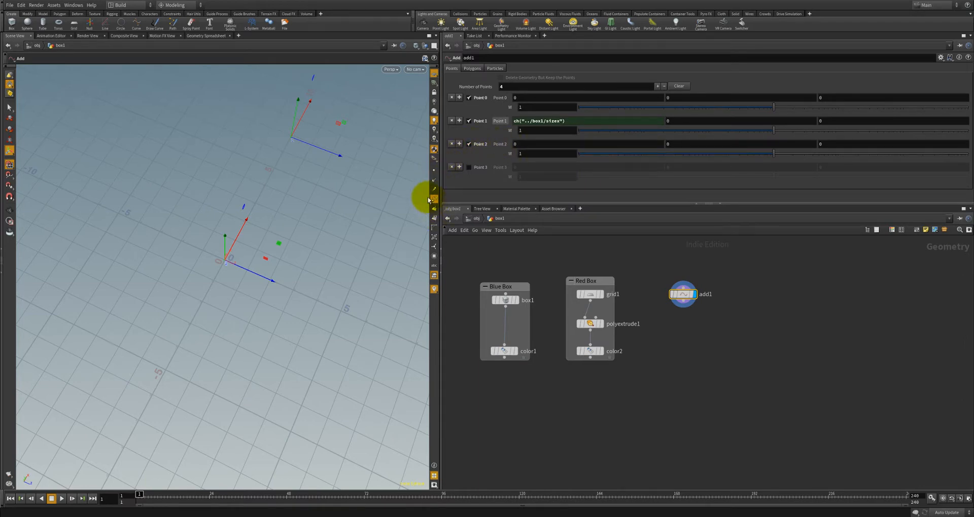
middle_click_drag(374, 216, 293, 267, "alt")
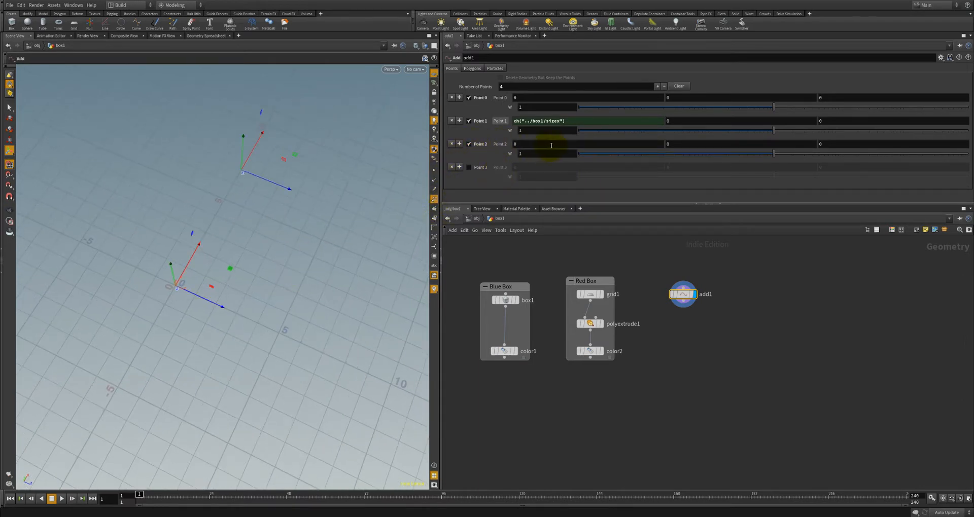
right_click(841, 144)
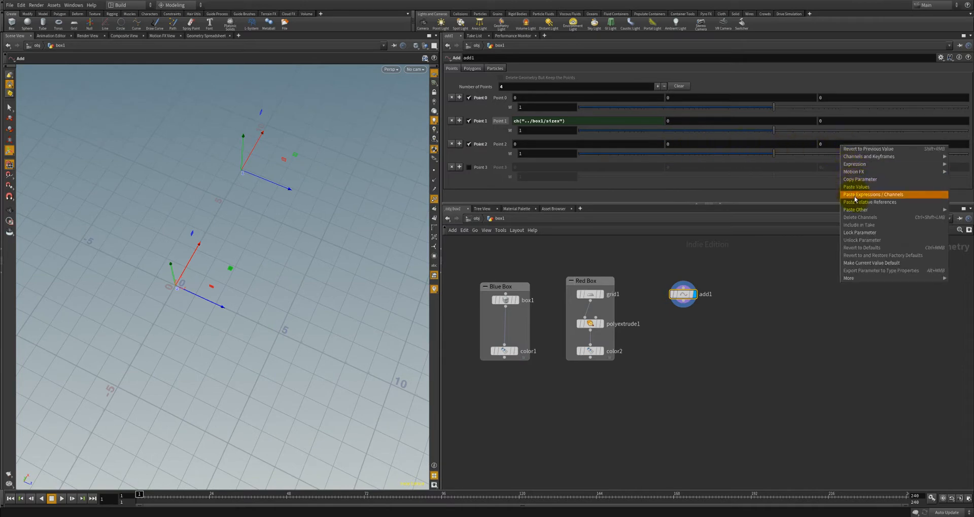
left_click(862, 202)
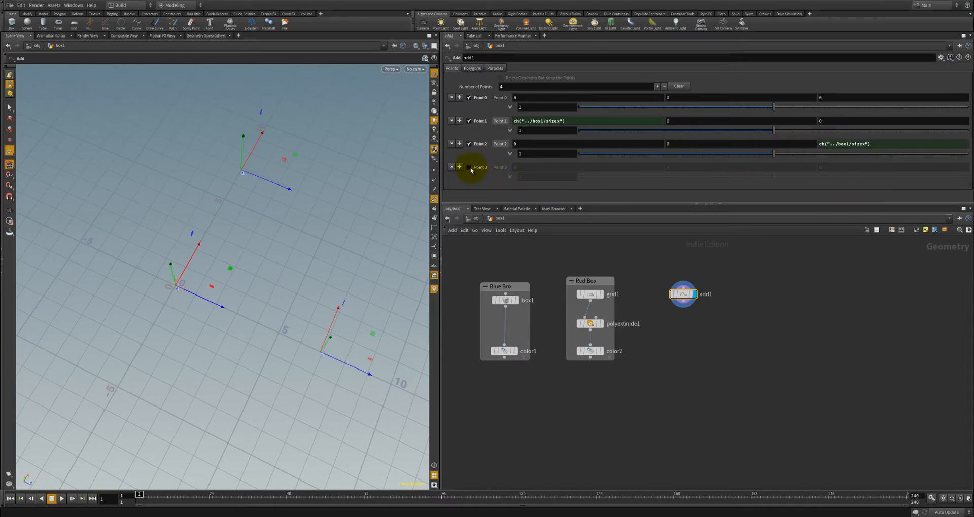
Step: Enable Point 3 and paste the relative reference to box1's X size into both its X and Z coordinates
left_click(469, 168)
right_click(533, 168)
left_click(582, 225)
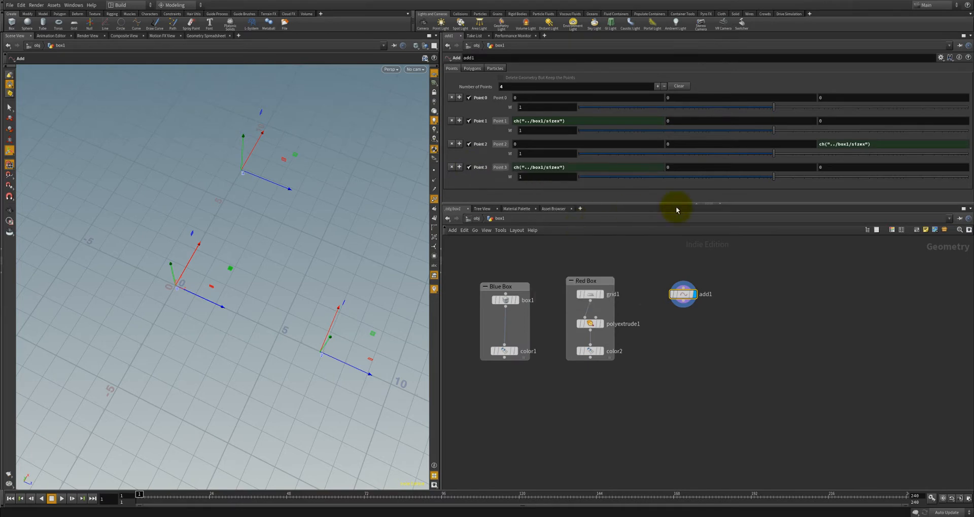
right_click(826, 169)
left_click(862, 227)
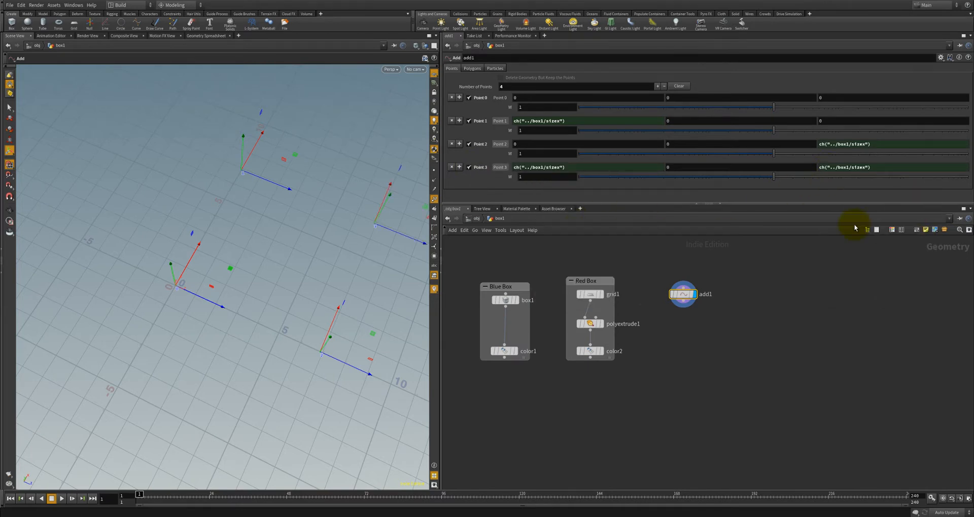
left_click_drag(343, 303, 336, 270)
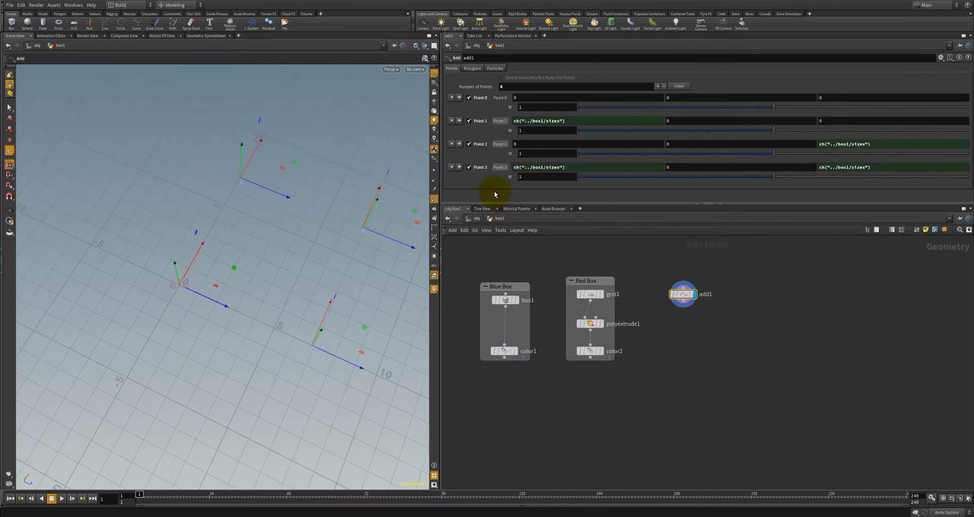
Step: Paste the relative reference to box1's X size into Point 2's X coordinate on add1, leaving Point 3 enabled
left_click(479, 166)
right_click(611, 143)
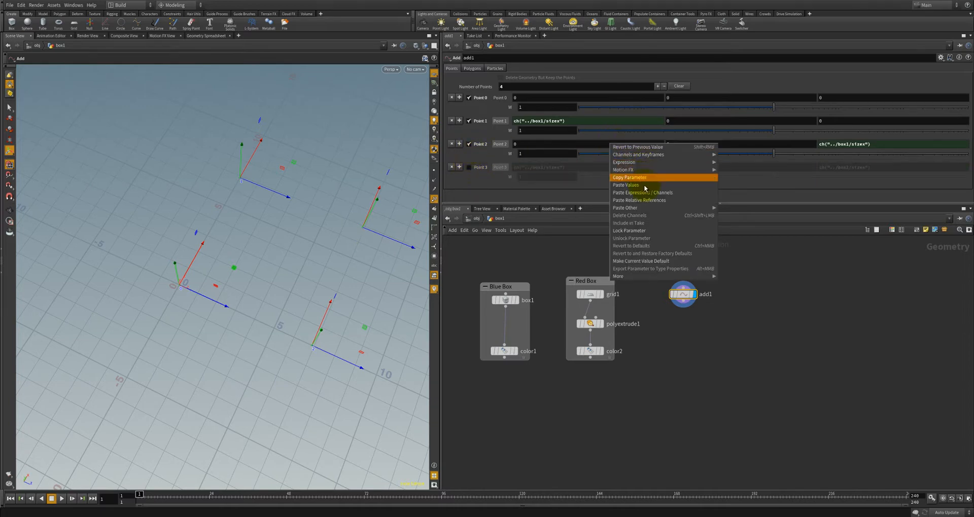
left_click(629, 198)
left_click(469, 168)
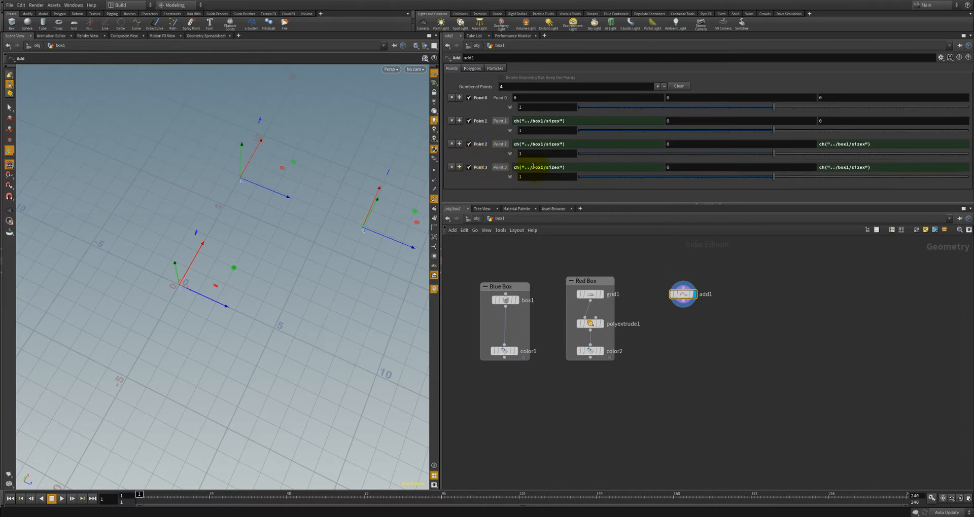
Step: Remove the expression from Point 3's X coordinate and set it to 0
right_click(532, 168)
left_click(551, 239)
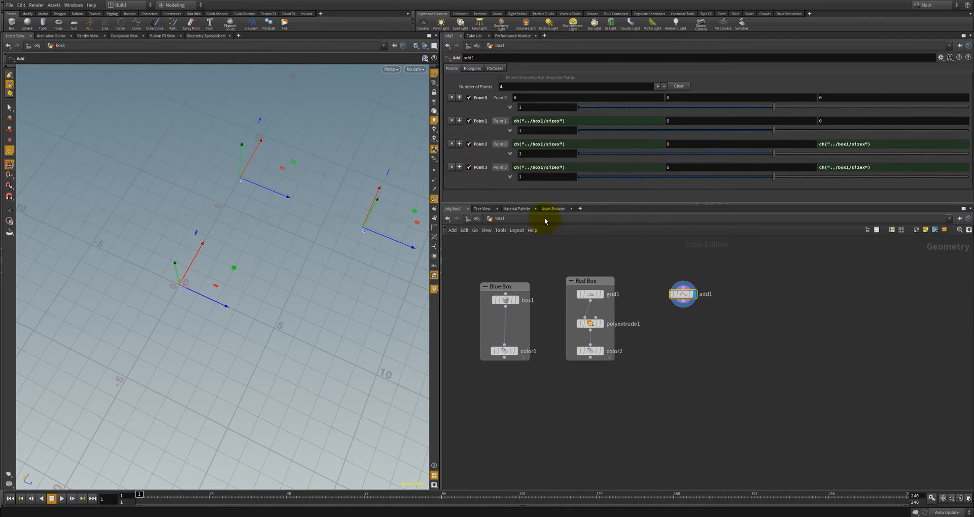
left_click_drag(491, 175, 487, 175)
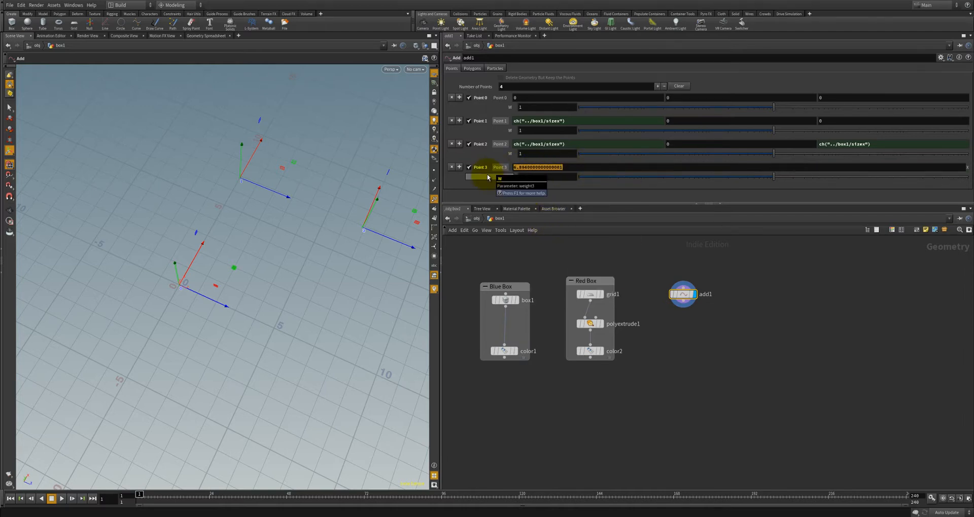
type("0")
key("Return")
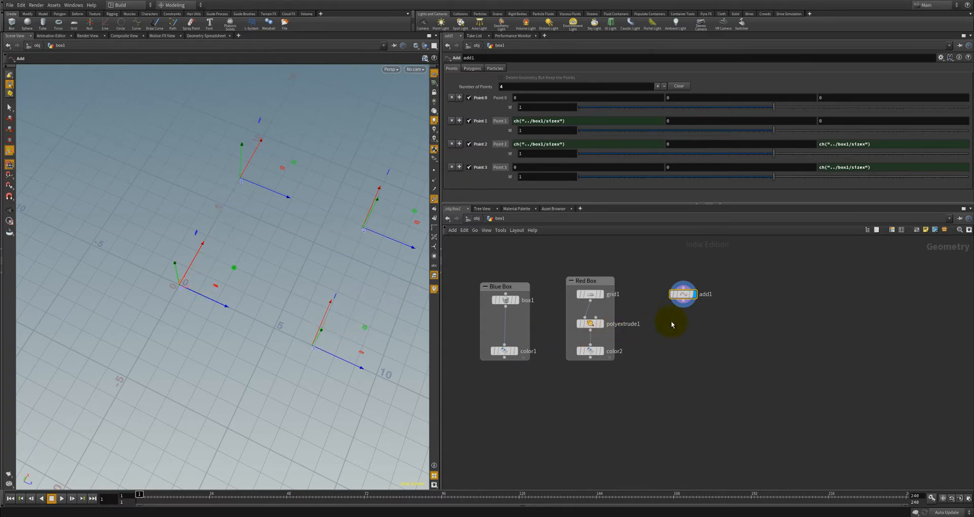
Step: Build a polygon from all of add1's points using the By Group mode and make it closed
key("Escape")
scroll(338, 258, "down", 1)
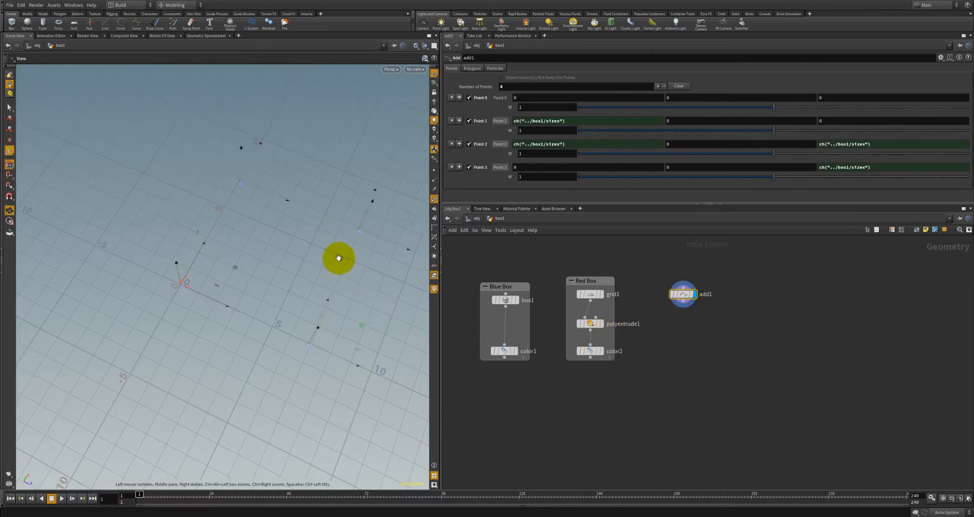
left_click_drag(339, 258, 434, 172)
left_click_drag(328, 234, 325, 286)
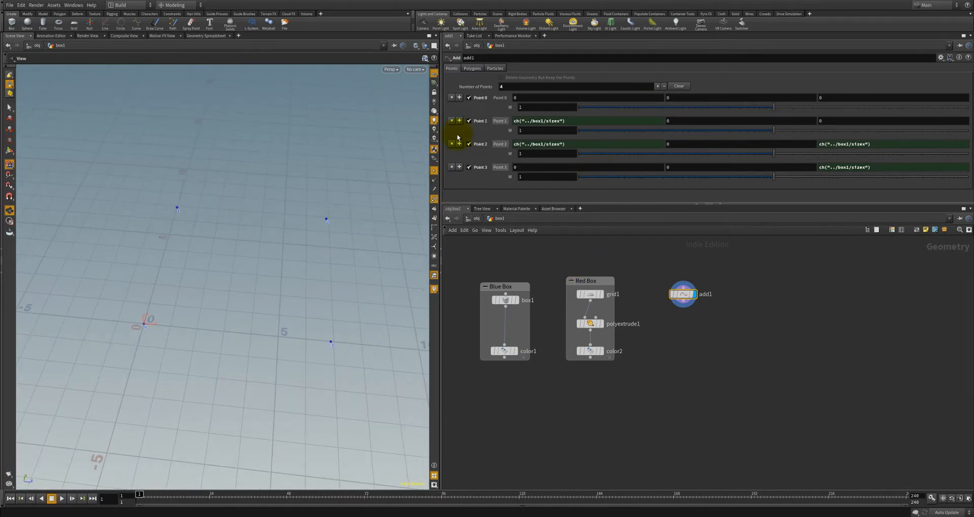
left_click(472, 68)
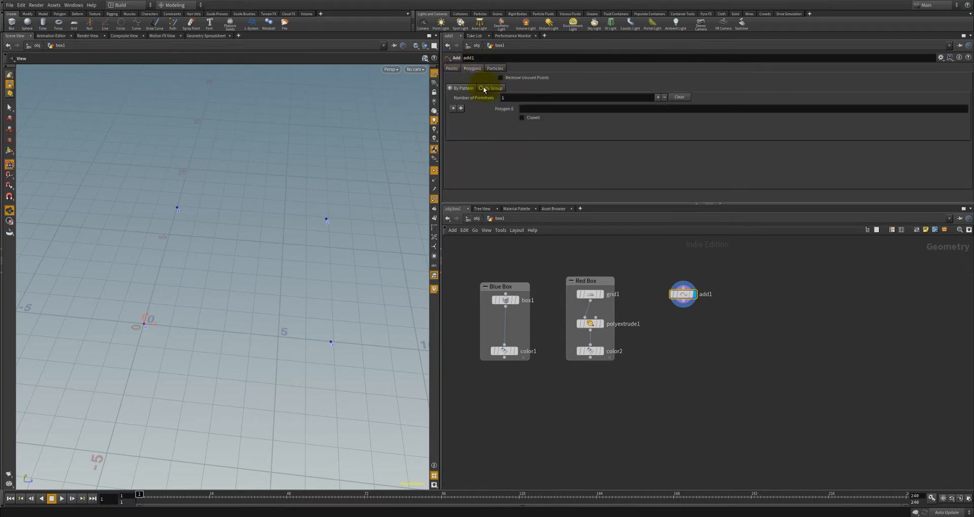
left_click(482, 88)
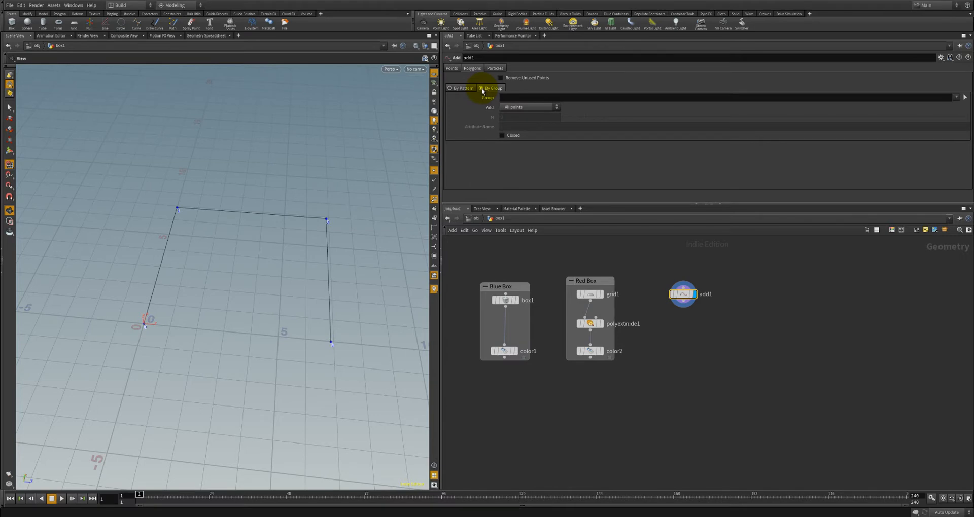
left_click(503, 136)
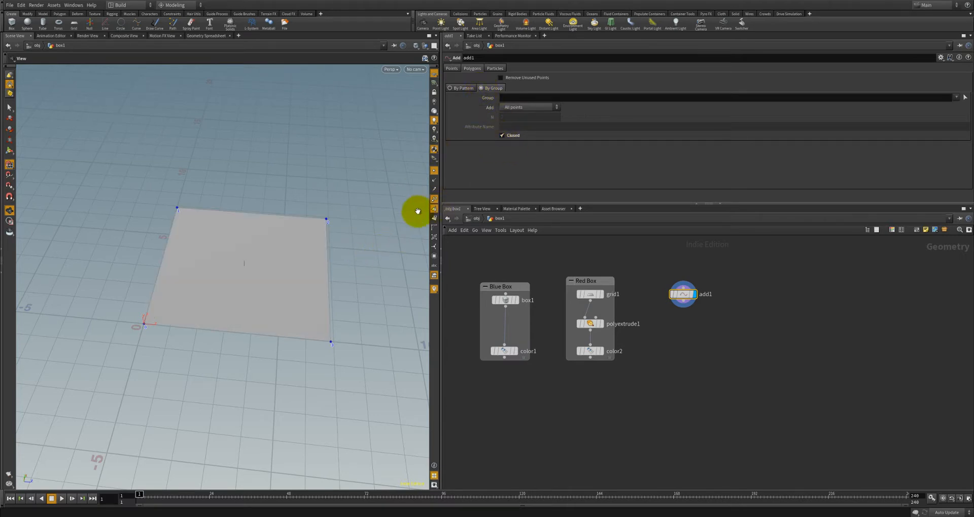
left_click_drag(417, 211, 207, 195)
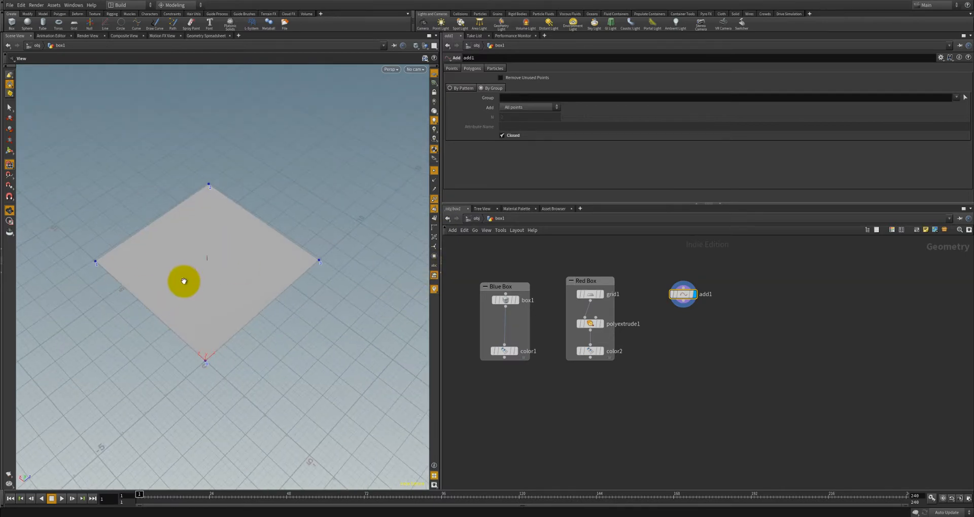
Step: Show box1 as a template and test the link by raising its X size to 9.094, reverting that size change
left_click(510, 301)
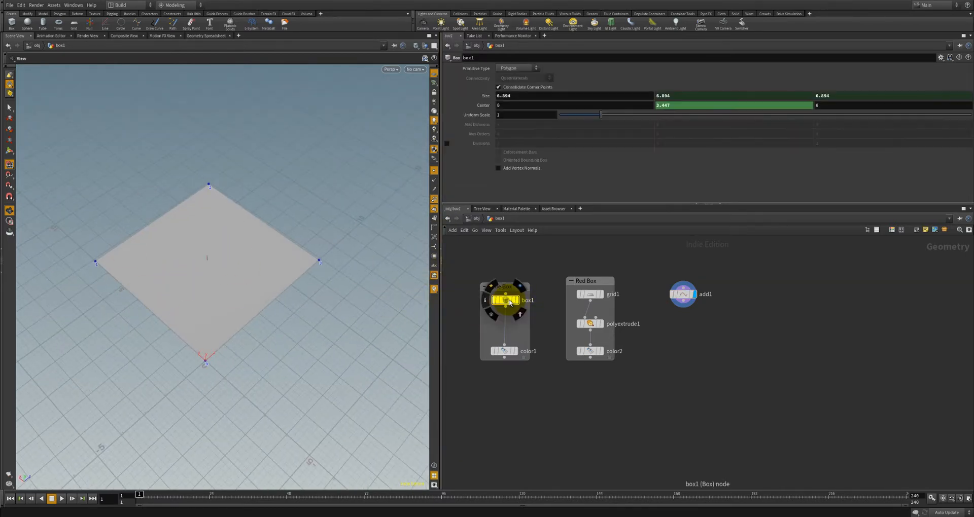
left_click(515, 302)
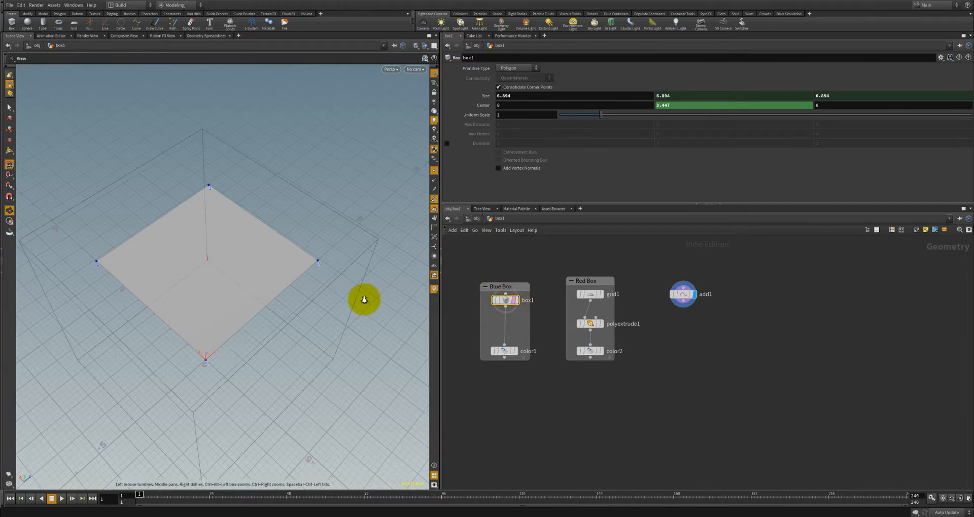
left_click_drag(363, 297, 261, 314)
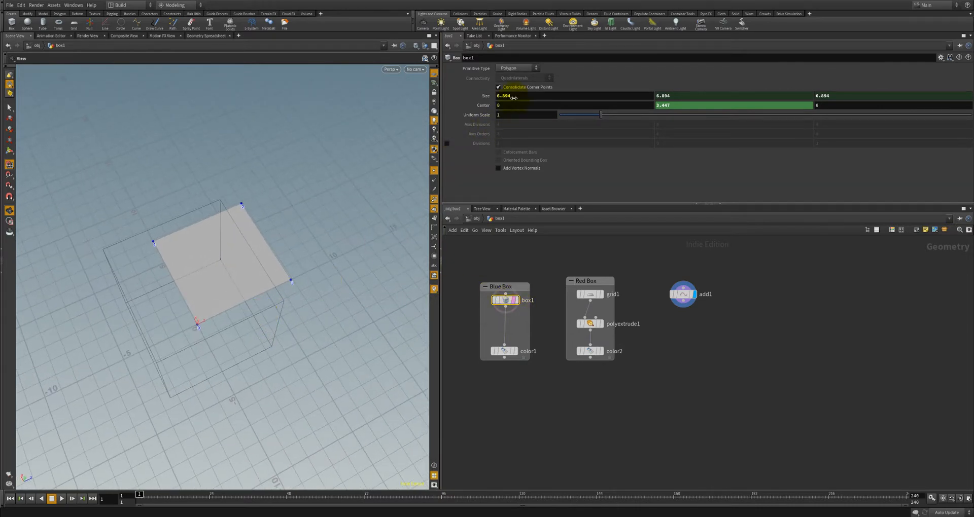
middle_click_drag(514, 97, 583, 110)
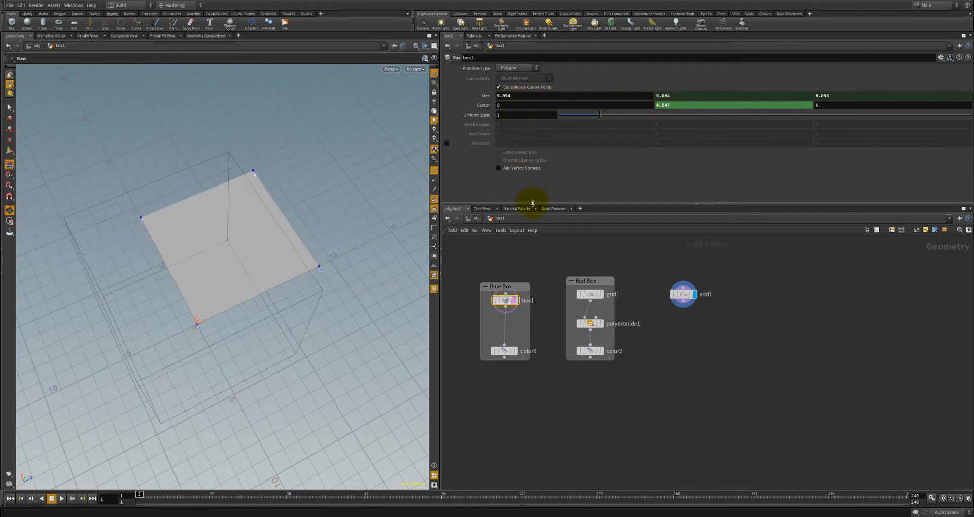
key("ctrl+z")
Step: Add a Transform node below add1, connected to its output, and display its result
key("Tab")
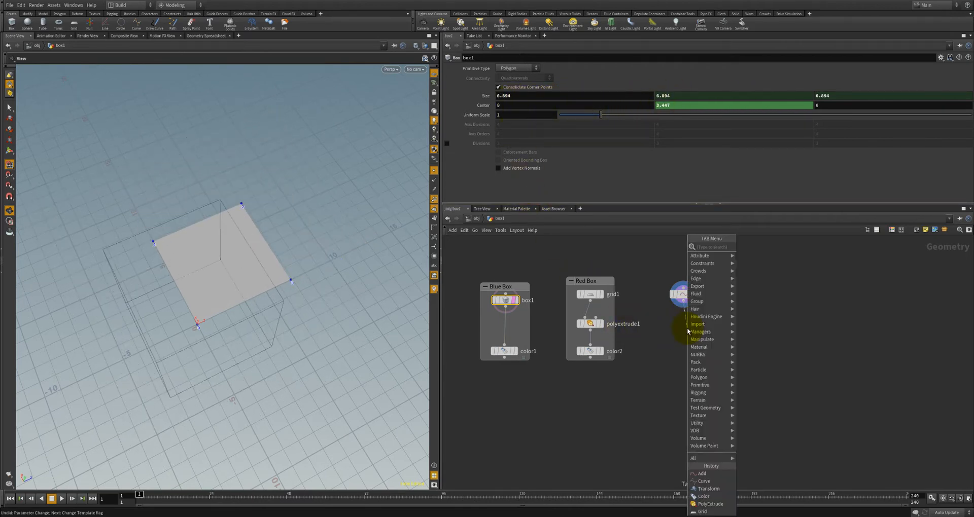
type("tr")
key("Return")
left_click(688, 328)
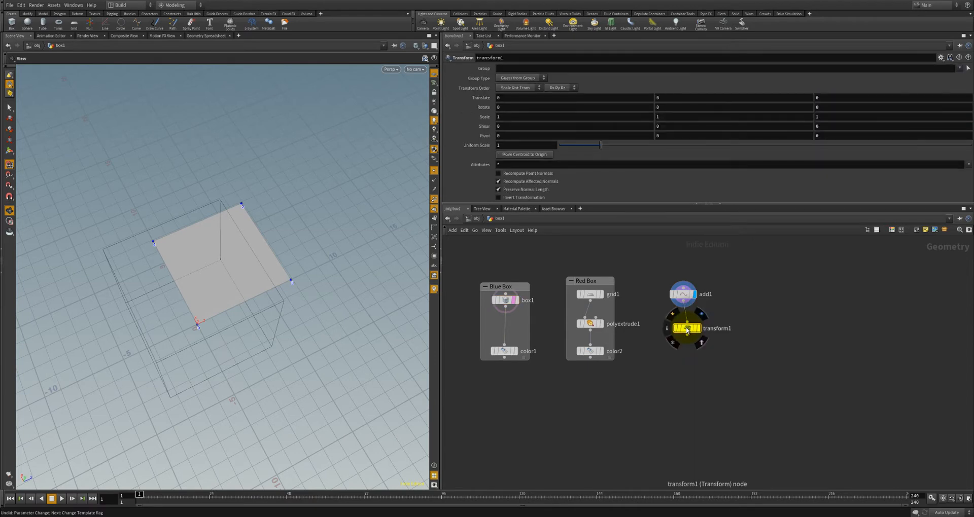
left_click_drag(686, 329, 683, 324)
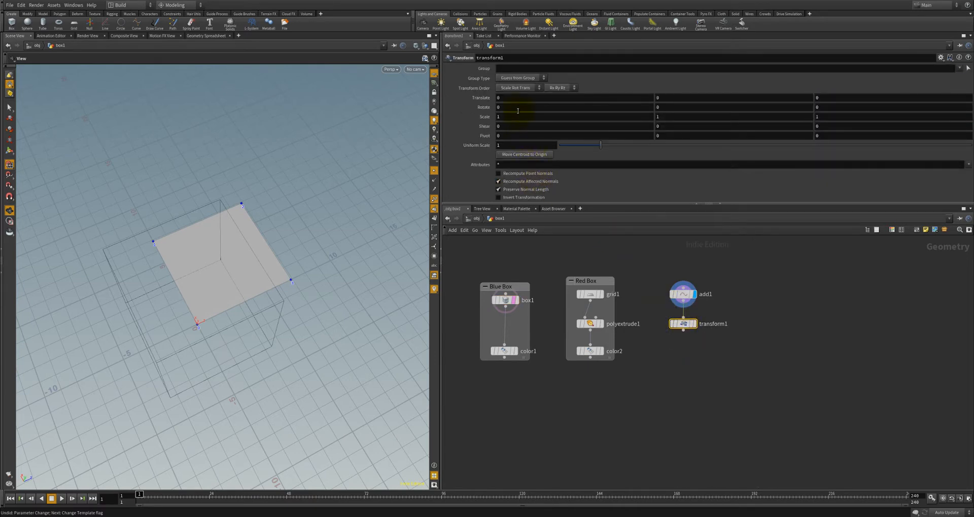
mouse_move(523, 99)
middle_mouse_down()
mouse_move(609, 102)
mouse_move(523, 99)
middle_mouse_up()
left_click(691, 324)
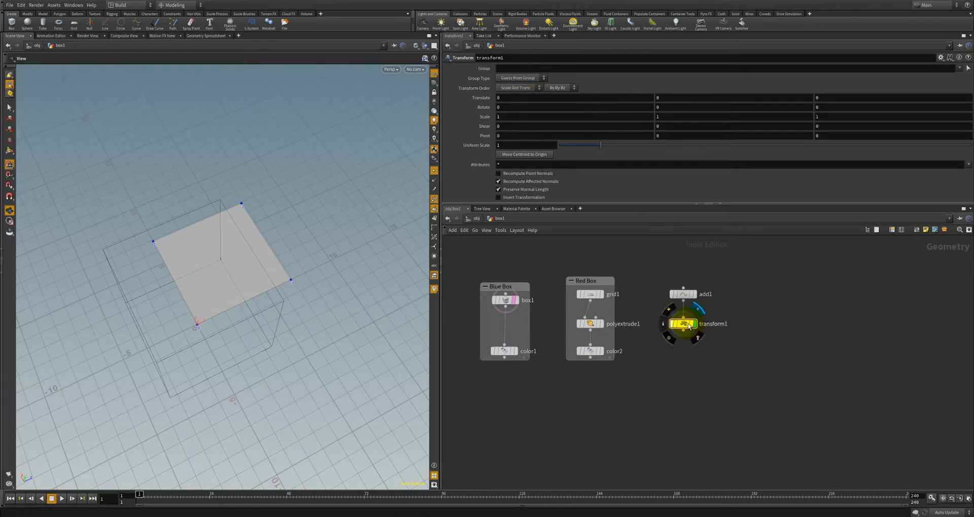
Step: Set the Transform node's X translation to -0.5*ch("../box1/sizex") by pasting and editing the relative reference
mouse_move(534, 101)
middle_mouse_down()
mouse_move(570, 100)
mouse_move(505, 97)
mouse_move(537, 98)
middle_mouse_up()
right_click(553, 98)
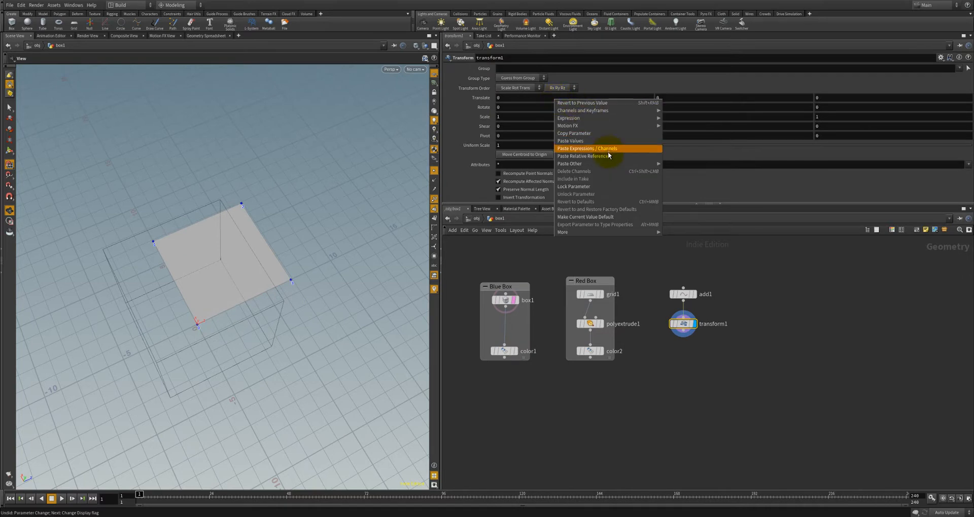
left_click(603, 157)
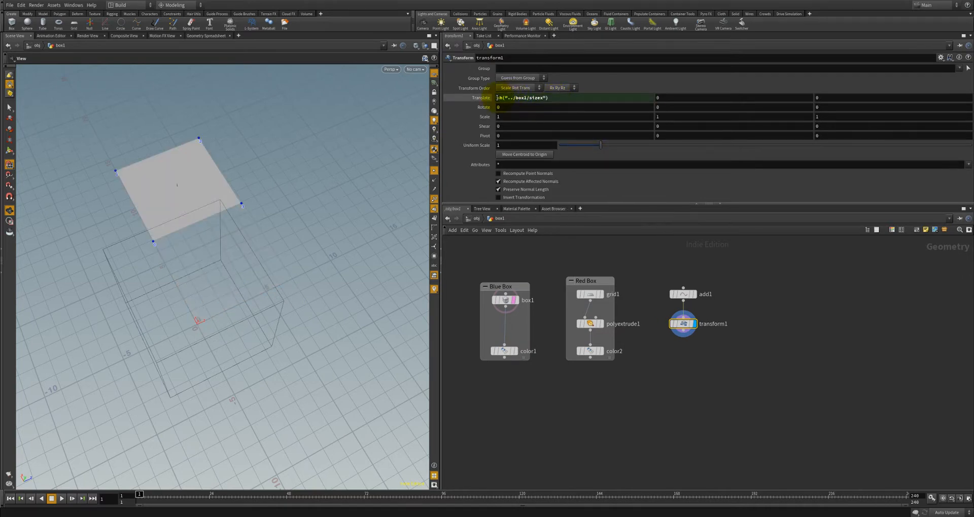
left_click(497, 97)
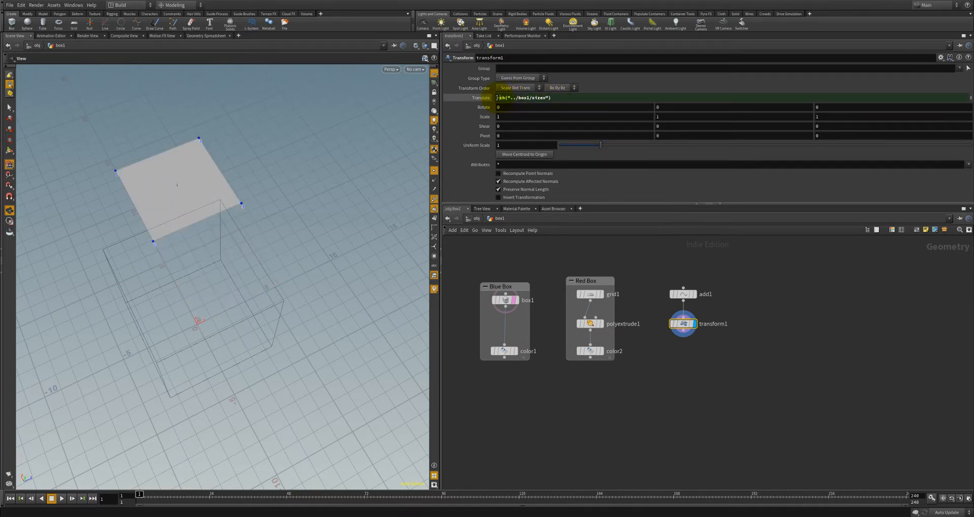
key("Return")
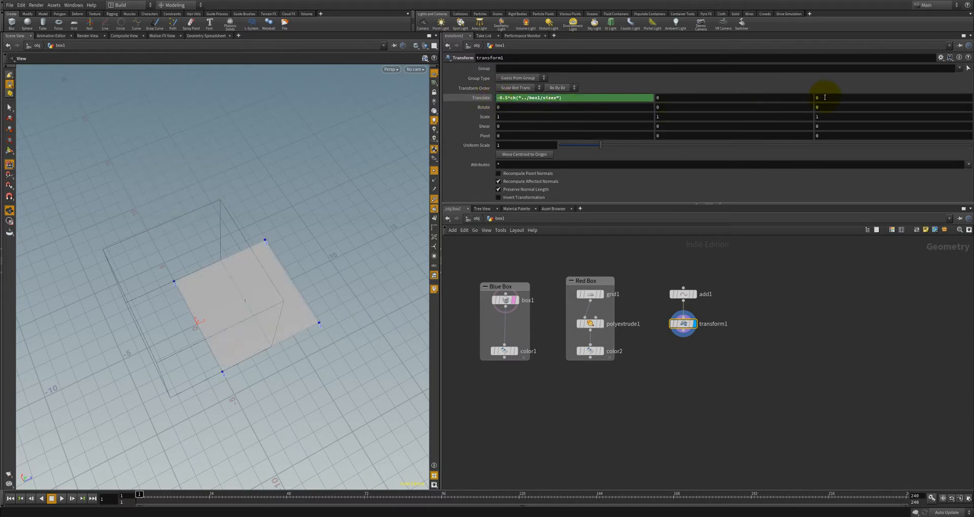
Step: Copy the Transform node's X translation parameter and paste it as a relative reference into its Z translation
right_click(617, 99)
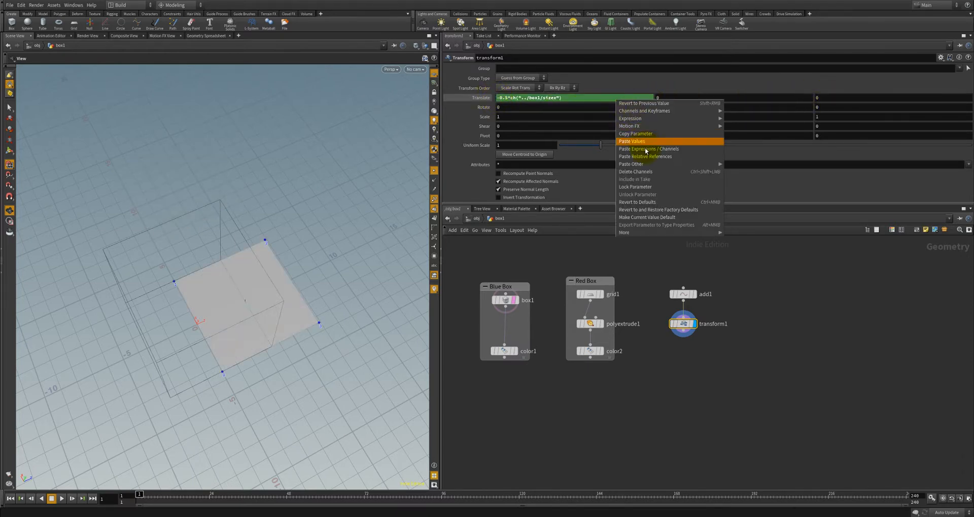
left_click(635, 134)
right_click(820, 98)
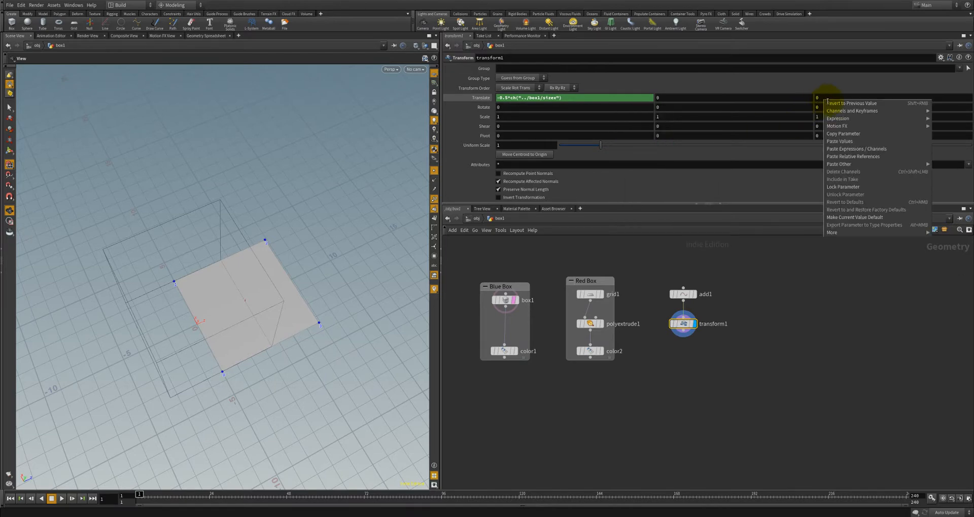
left_click(850, 155)
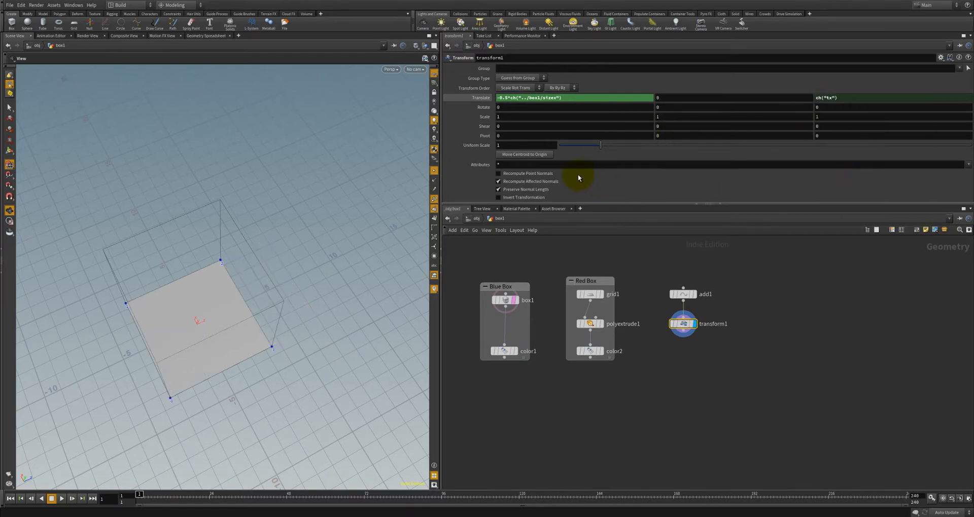
left_click_drag(333, 300, 250, 338)
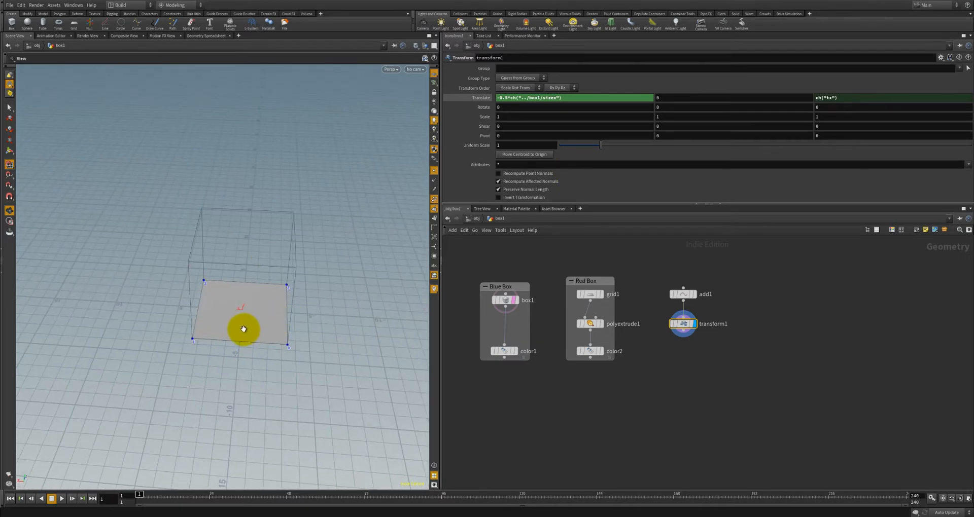
Step: Move transform1 aside, branch a second Transform node off add1 beside it, and display the new node
left_click_drag(691, 327, 674, 328)
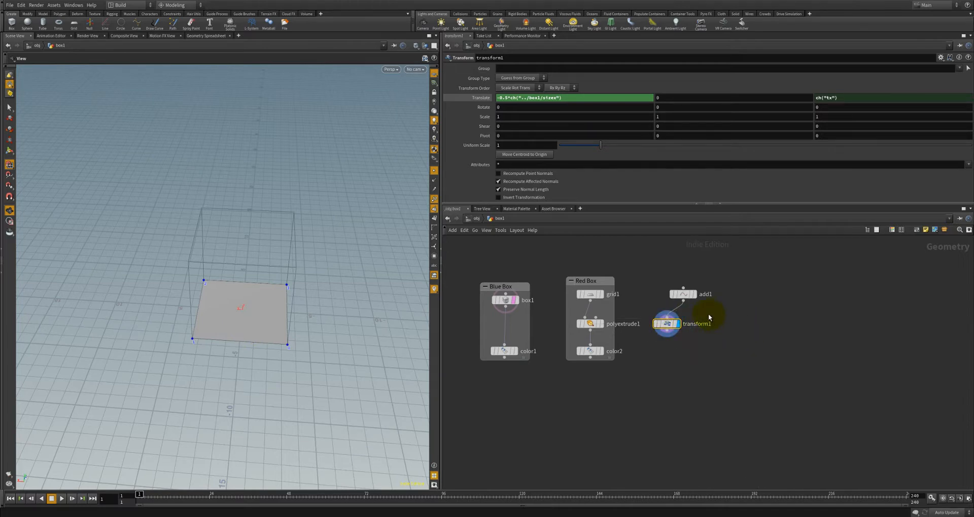
key("Tab")
type("a")
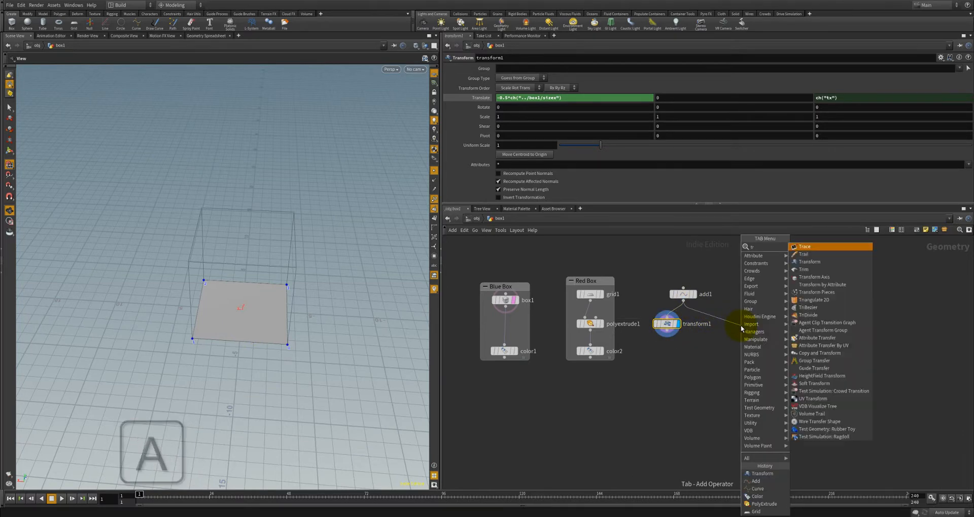
key("Return")
key("Return")
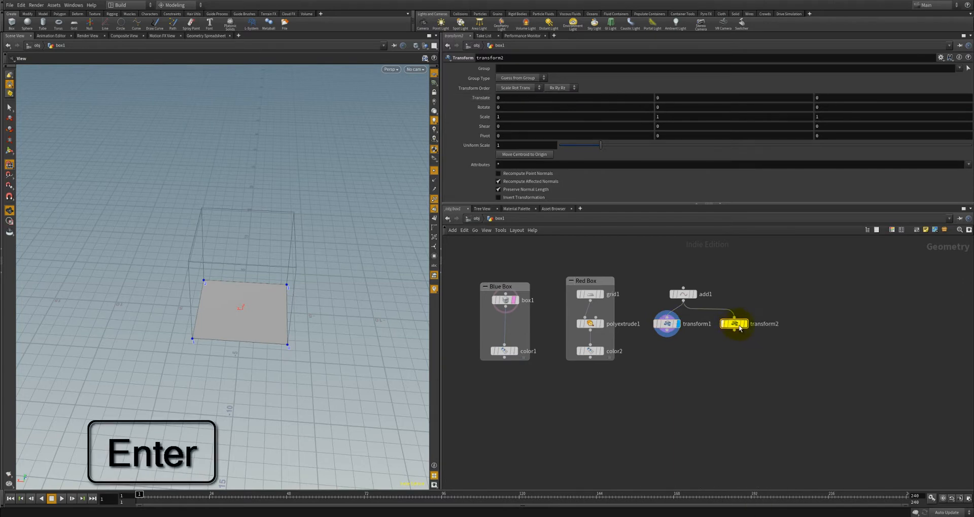
left_click(746, 327)
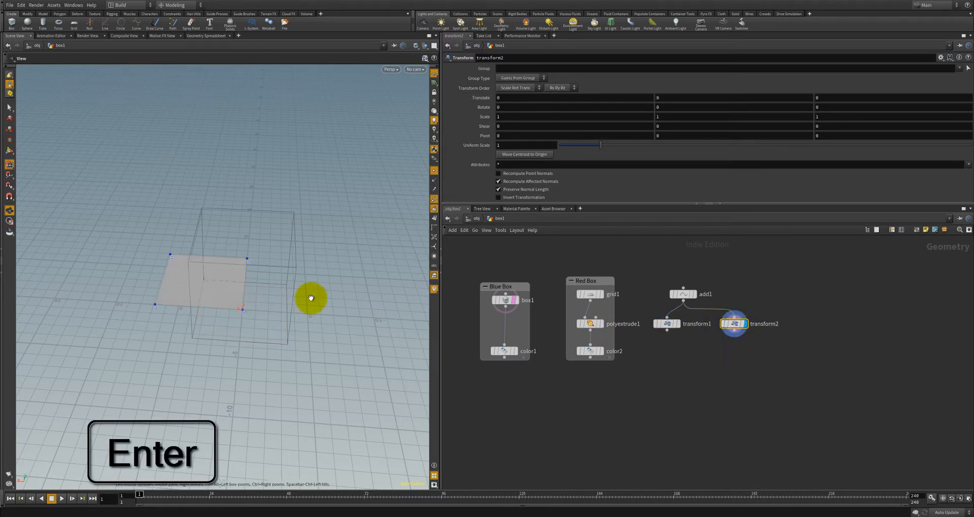
Step: Set transform2's X translation to the expression -$XMAX * 0.5
left_click_drag(311, 297, 314, 282)
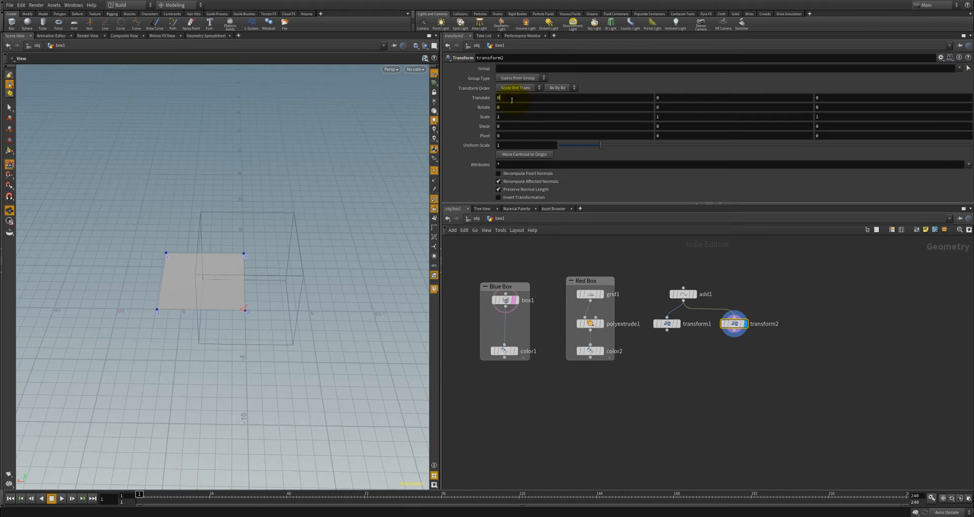
left_click_drag(315, 261, 247, 273)
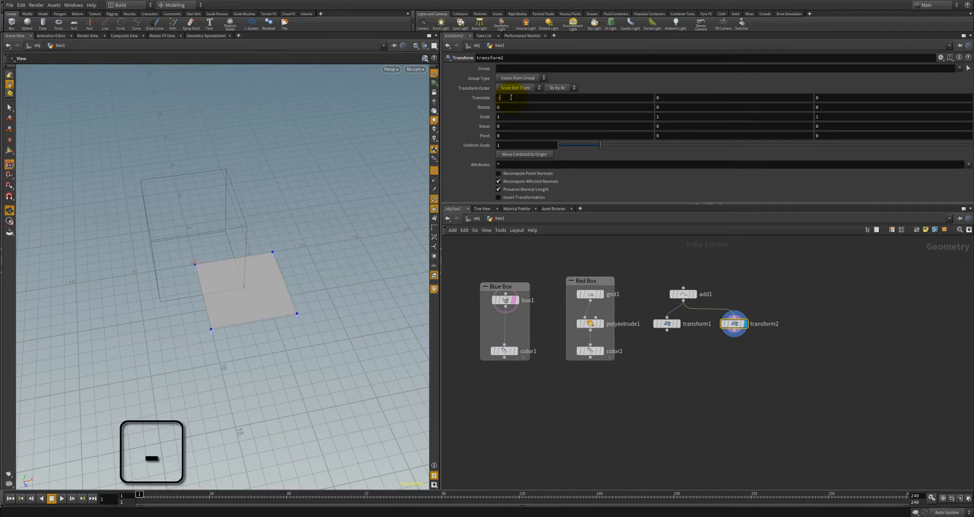
type("$")
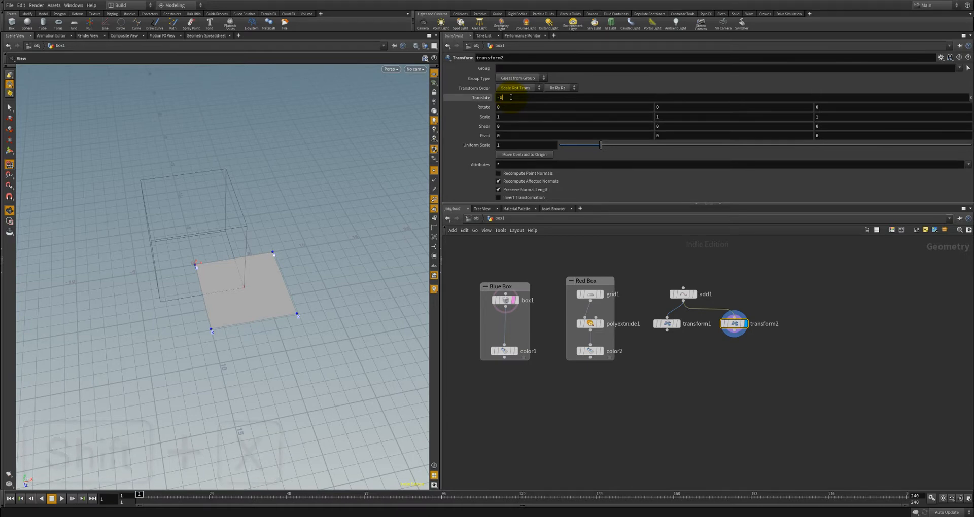
type("X")
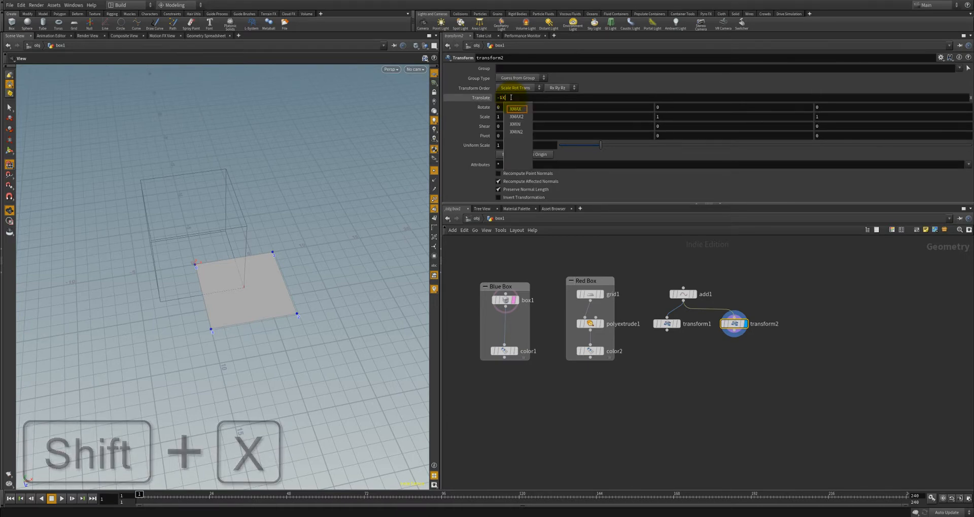
key("Down")
key("Up")
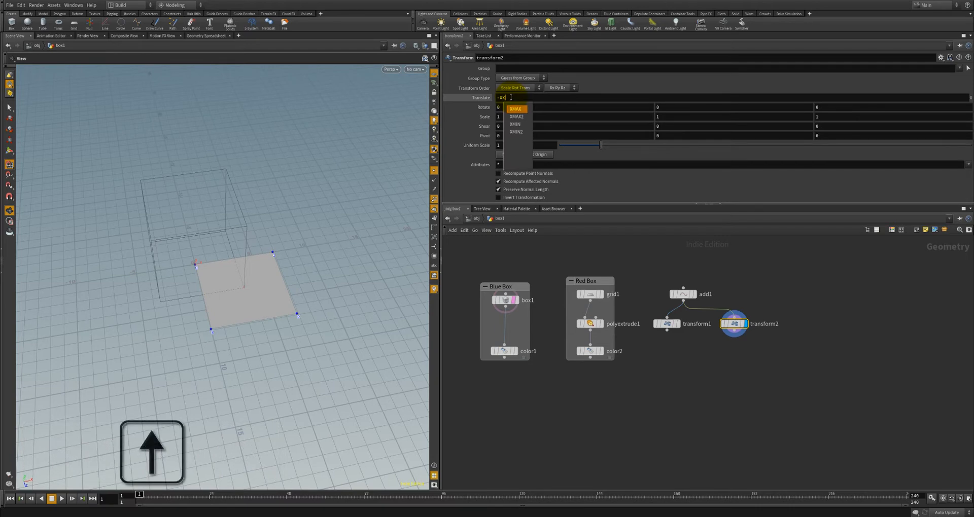
key("Return")
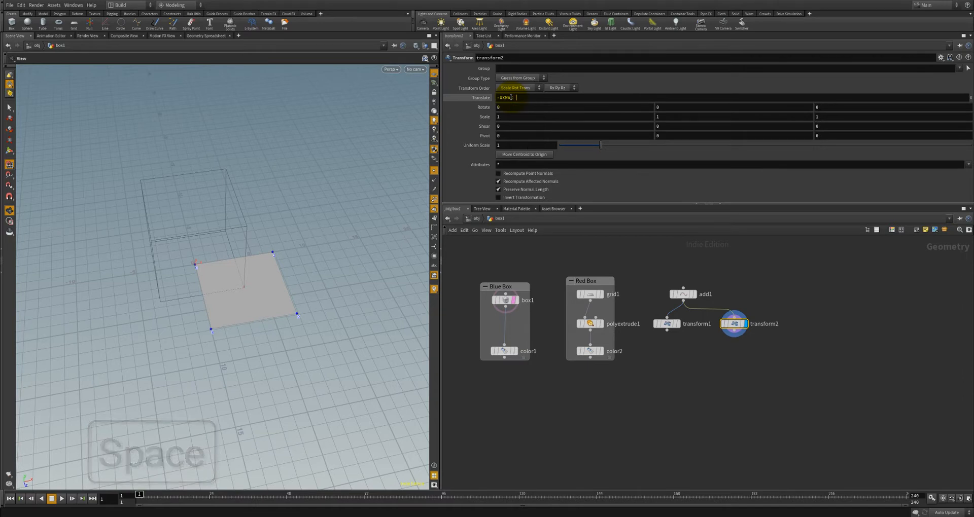
type("* 0.5")
key("Return")
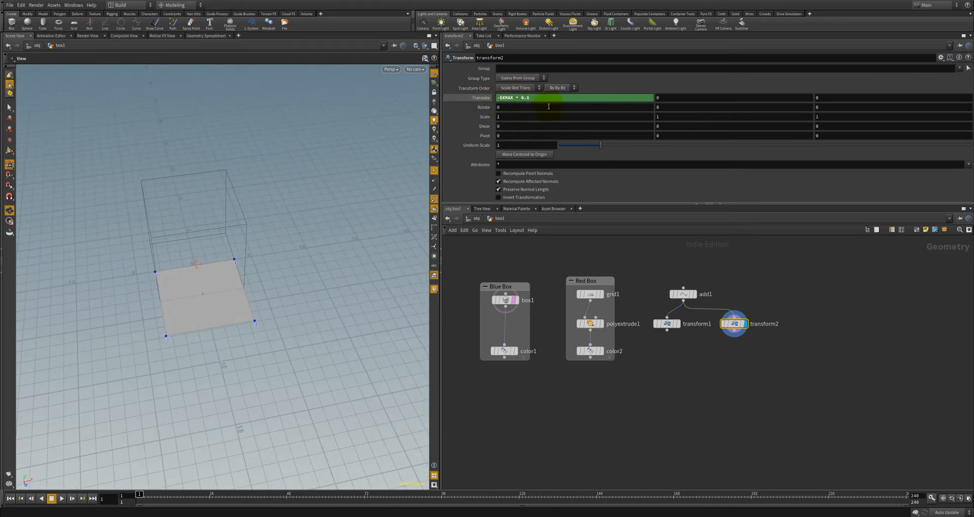
Step: Set transform2's Z translation to the expression -$ZMAX * 0.5
double_click(859, 100)
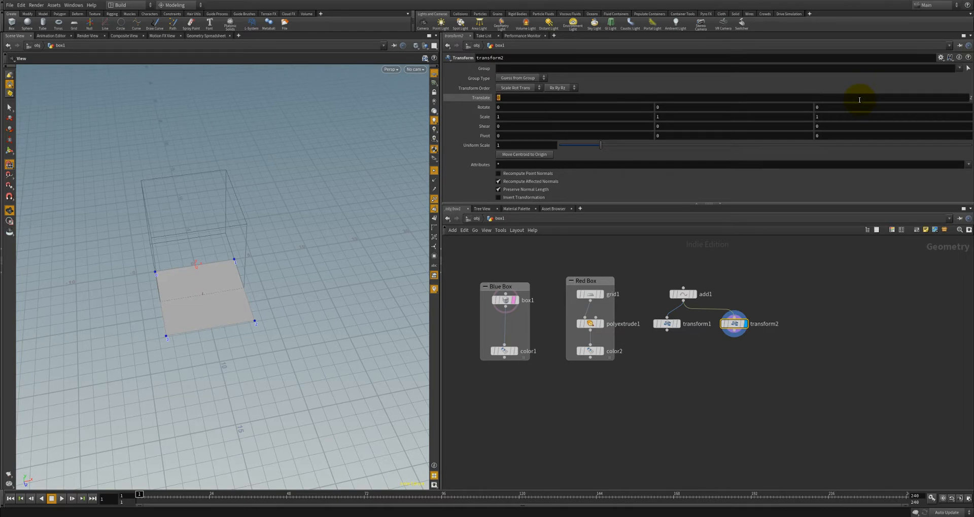
type("-")
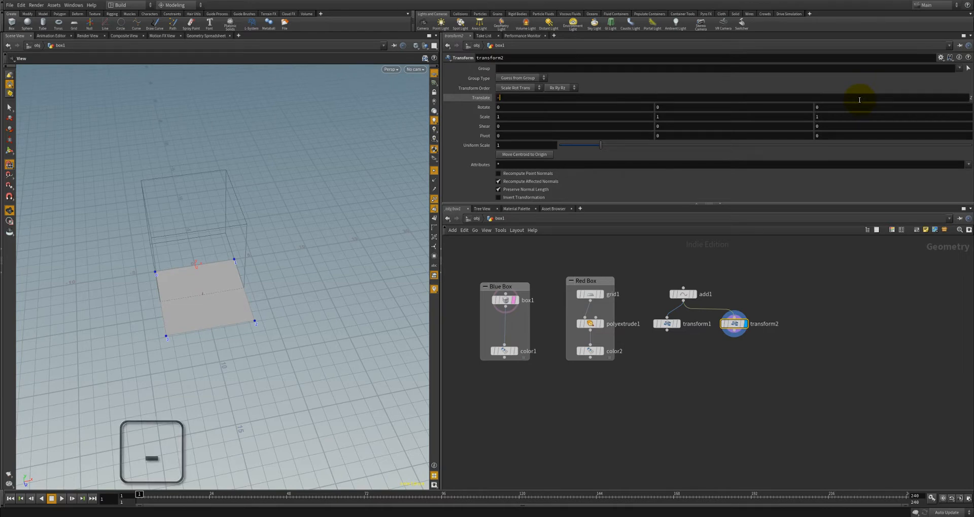
type("$ZM")
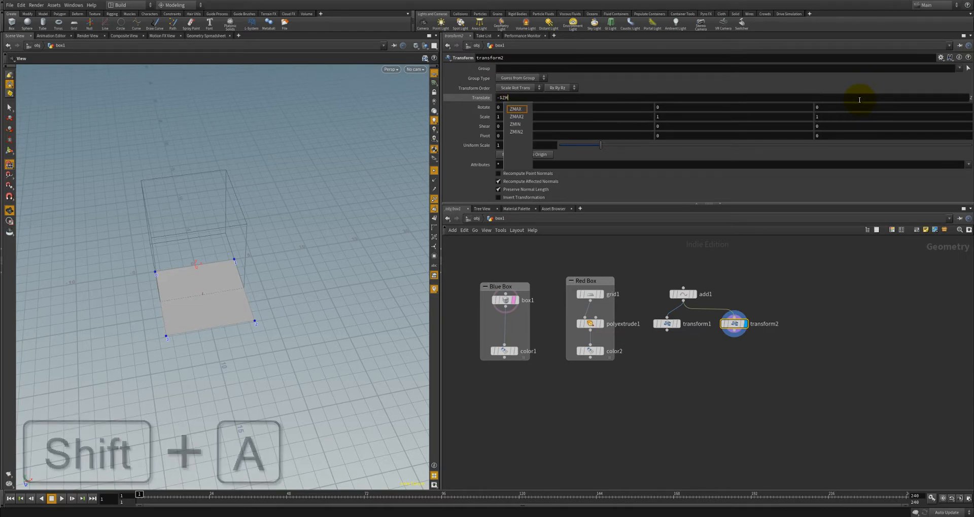
type("AX ")
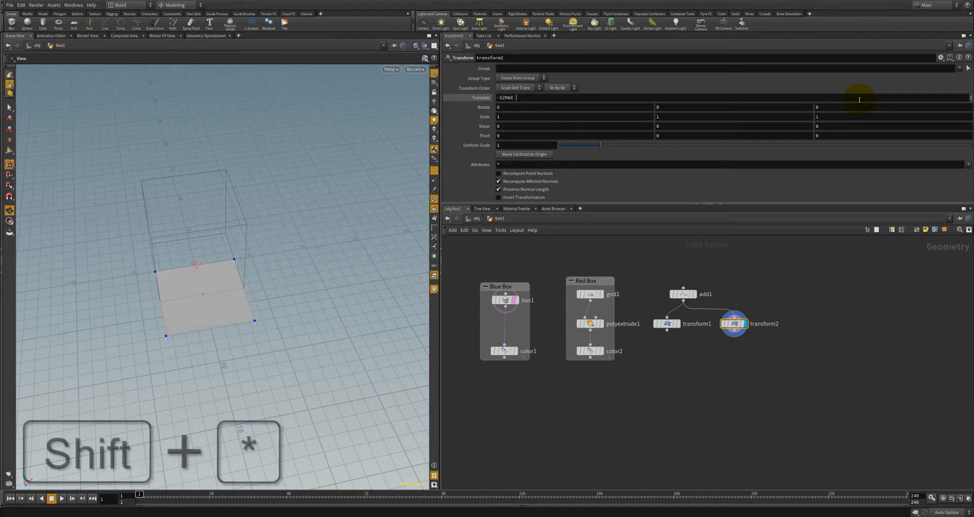
type("* 0.5")
key("Return")
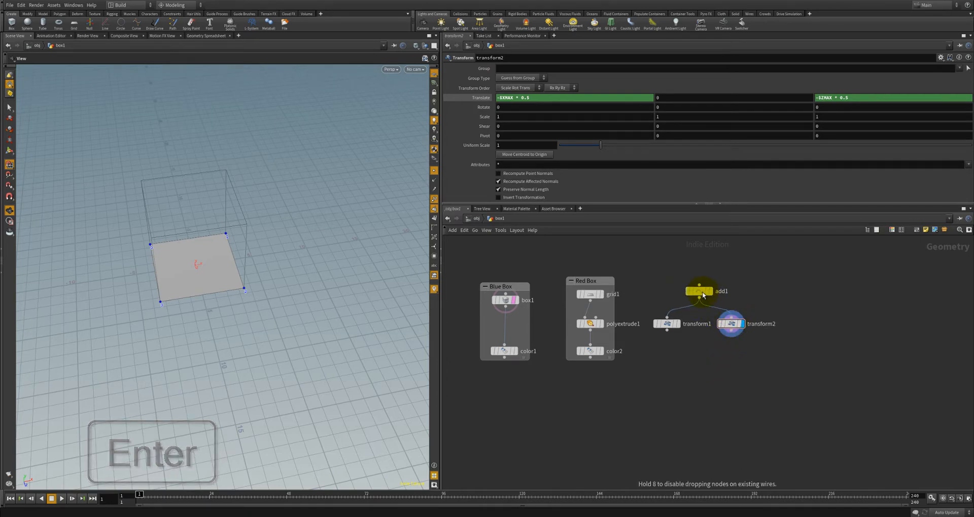
Step: Review the parameters of add1 and box1, and display add1's uncentred polygon for comparison with the centred result
scroll(709, 365, "up", 2)
middle_click_drag(709, 366, 649, 393)
left_click(639, 306)
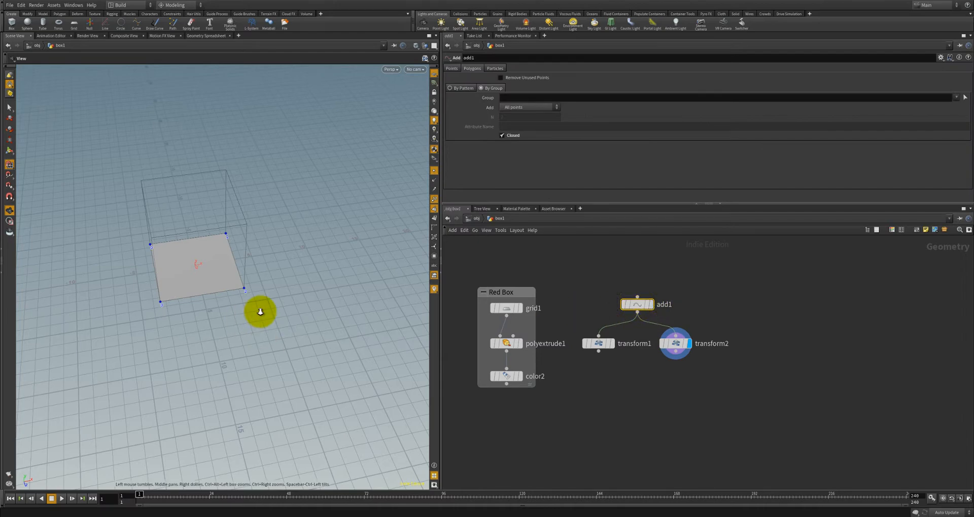
left_click_drag(256, 311, 263, 385)
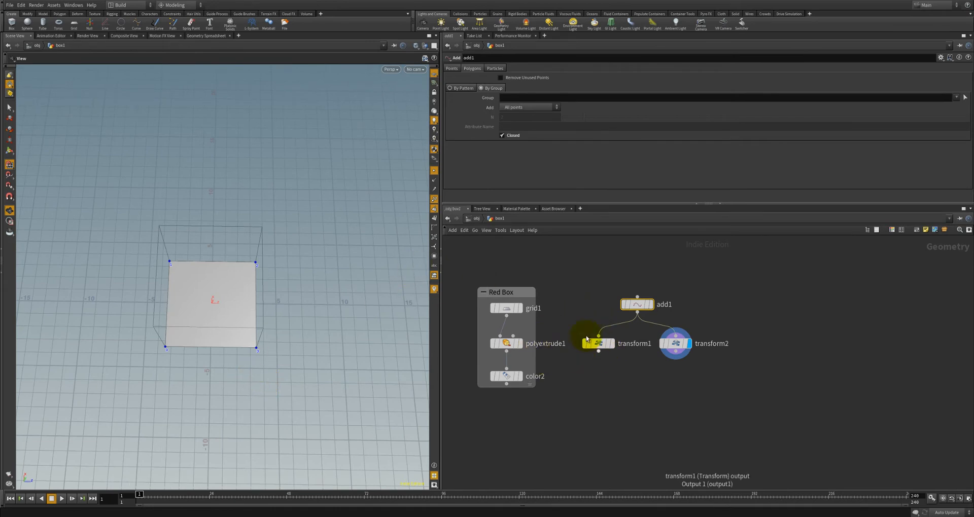
key("h")
left_click(510, 311)
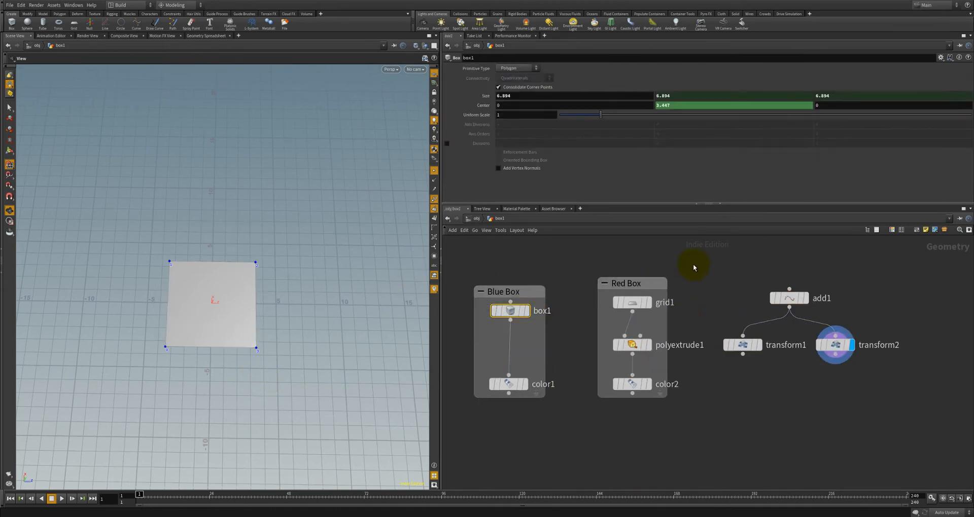
middle_click_drag(694, 267, 598, 284)
left_click(705, 306)
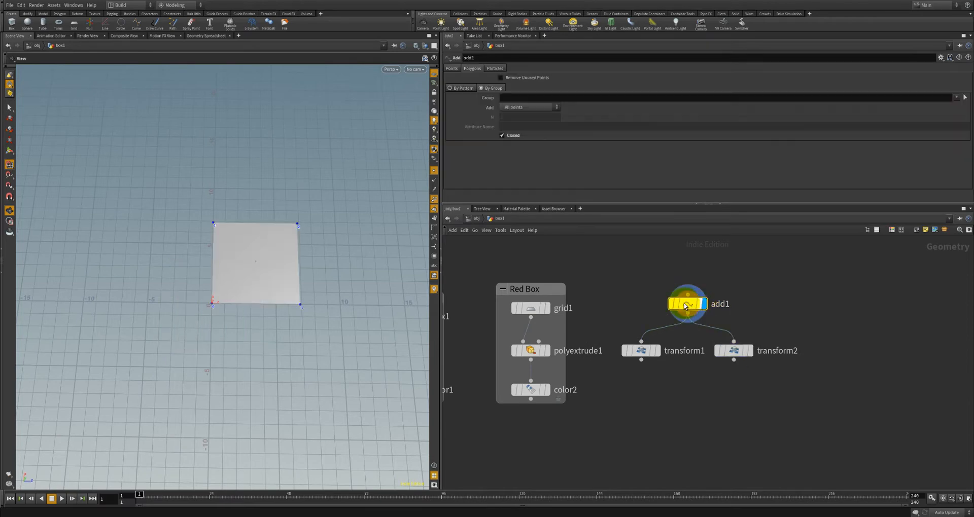
middle_click_drag(328, 293, 311, 307)
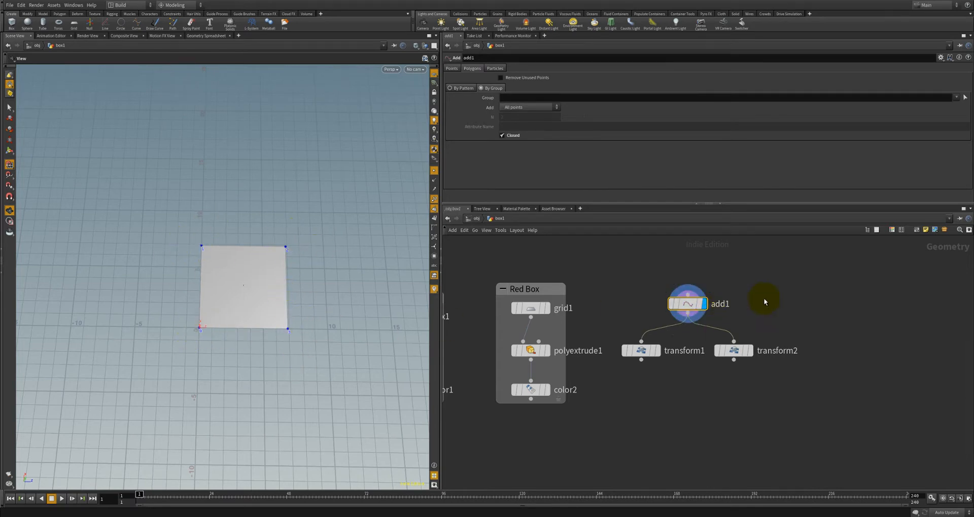
Step: Place a second Add node beside the add1 branch and display it
middle_click_drag(807, 309, 667, 305)
key("Tab")
type("dd")
key("Return")
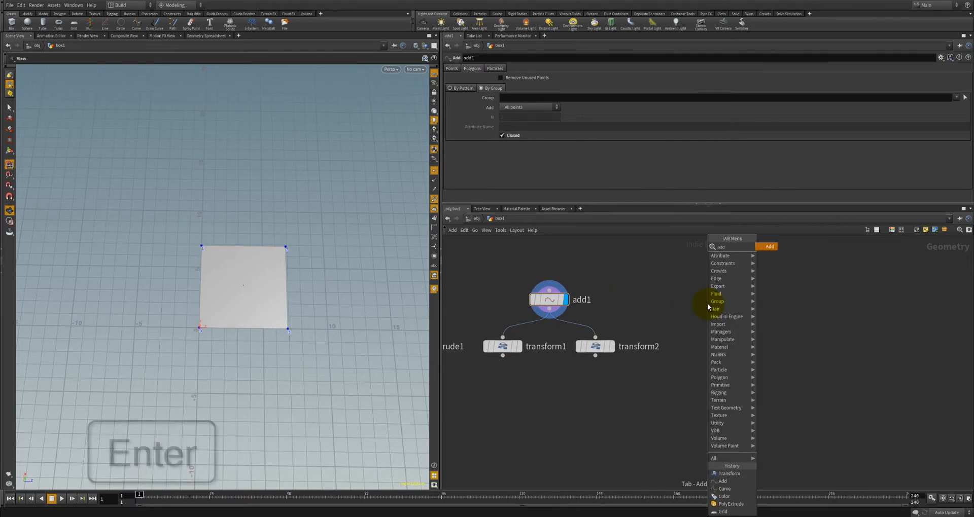
left_click(723, 307)
left_click(723, 307)
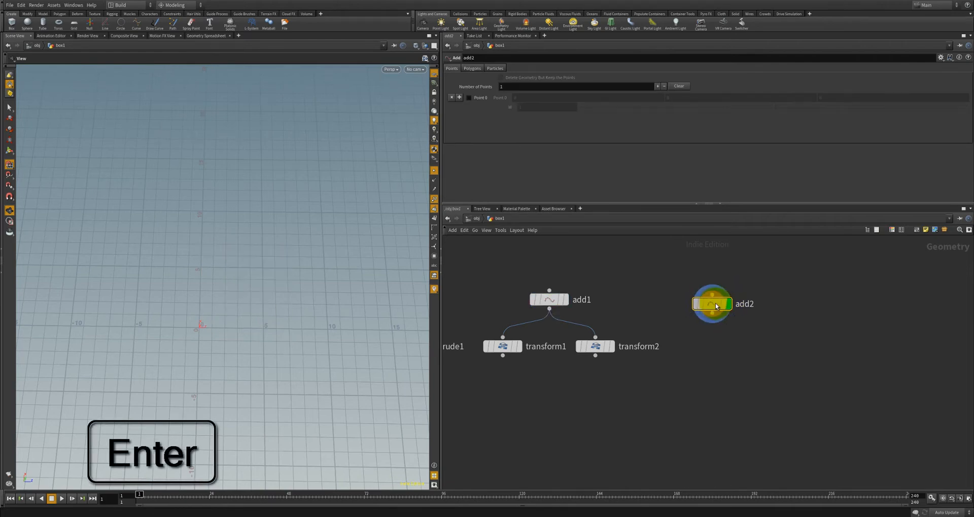
Step: Give add2 four points and enable Point 0 through Point 3
left_click(459, 97)
left_click(459, 97)
left_click(459, 97)
left_click(468, 97)
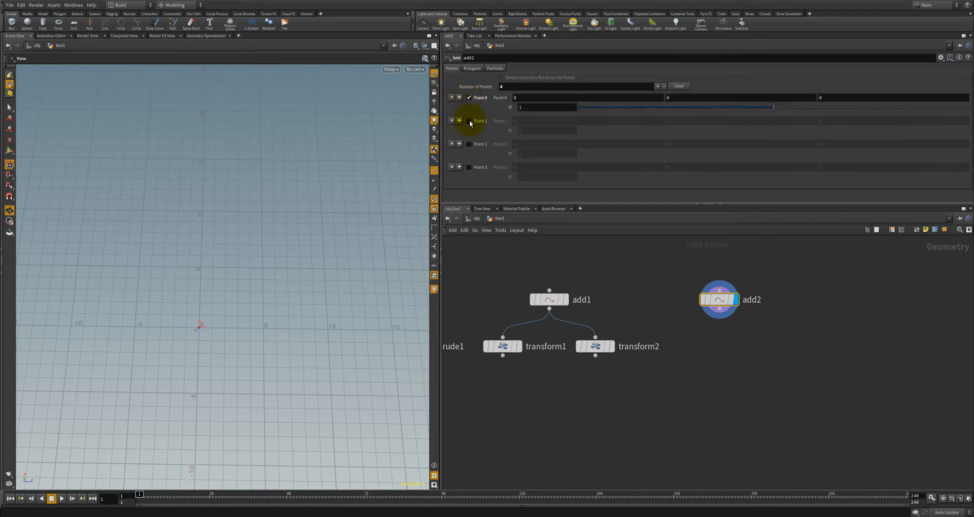
left_click(468, 121)
left_click(469, 144)
left_click(468, 167)
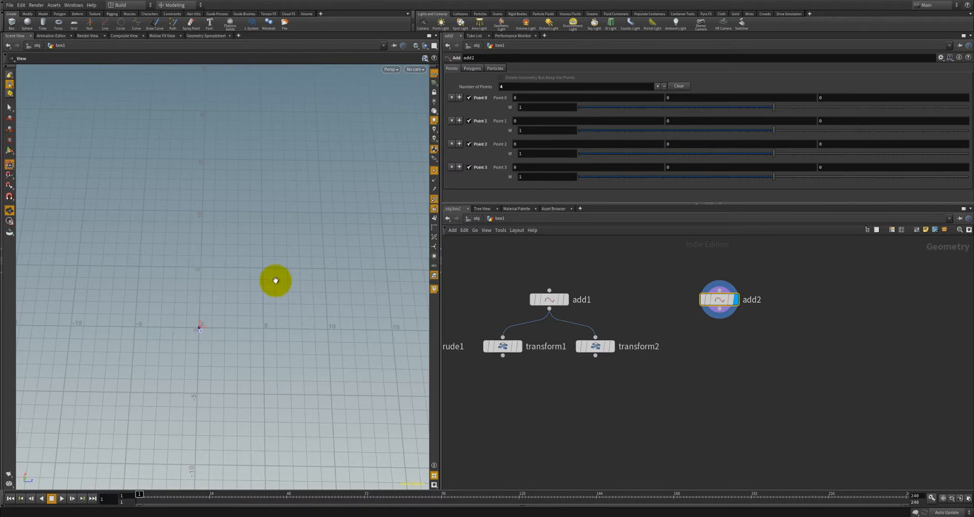
Step: Copy box1's X size parameter and paste it as a relative reference, ch("../box1/sizex"), into add2's Point 3 X coordinate
right_click(532, 168)
left_click(514, 293)
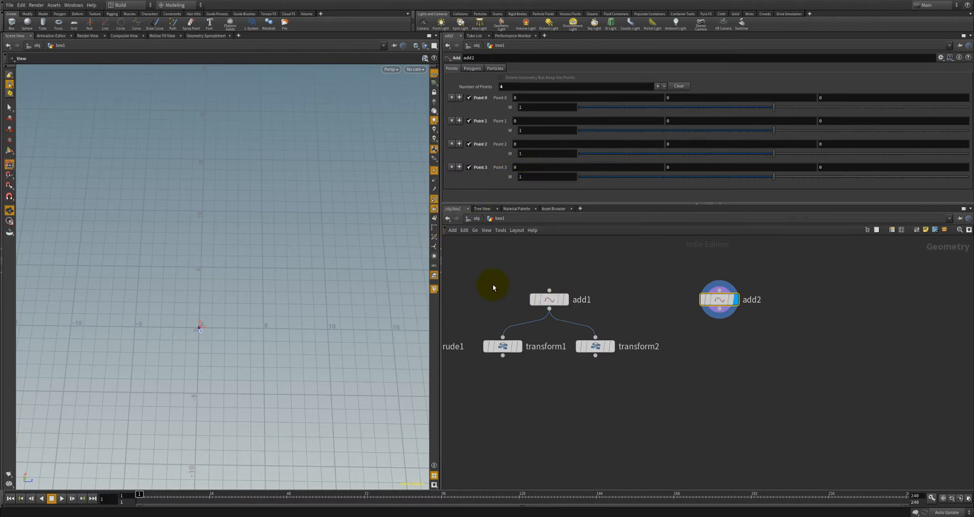
key("h")
left_click(533, 297)
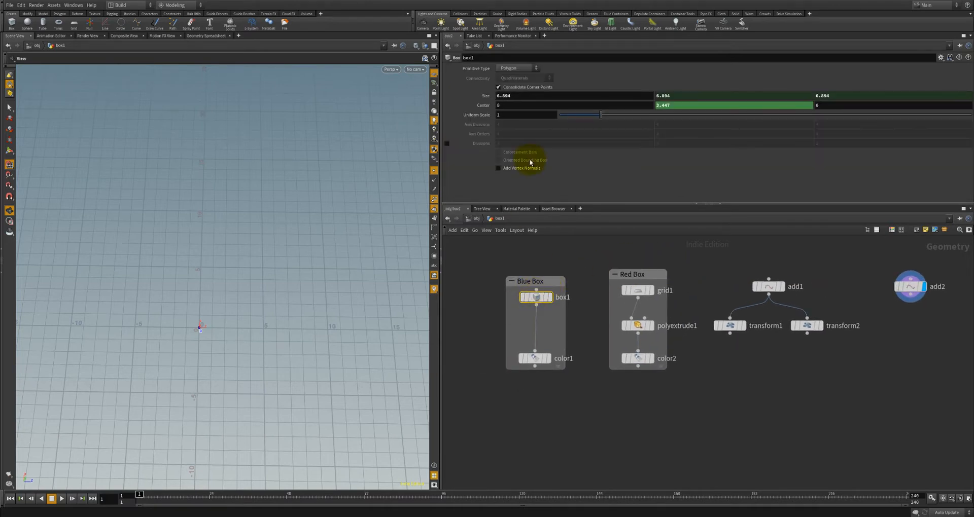
right_click(520, 95)
left_click(544, 131)
middle_click_drag(815, 243, 621, 247)
left_click(716, 290)
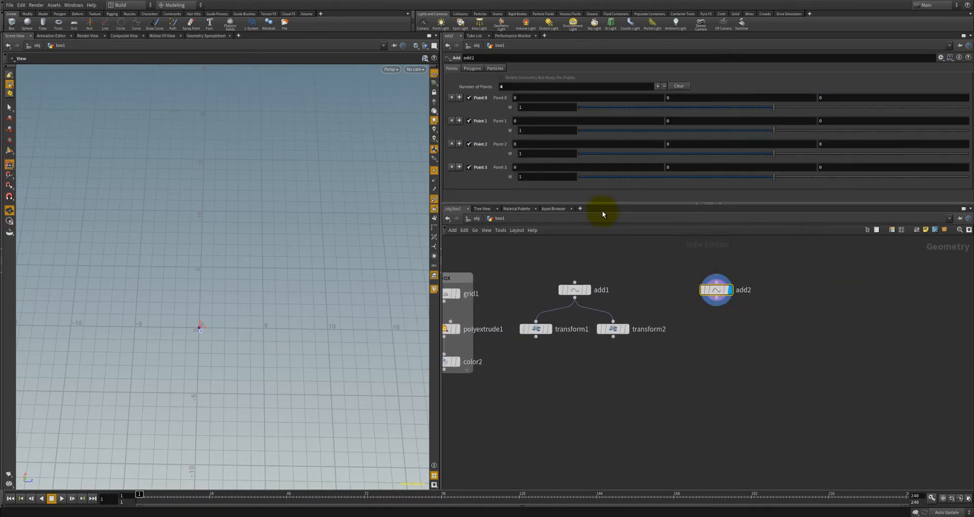
right_click(545, 172)
left_click(571, 217)
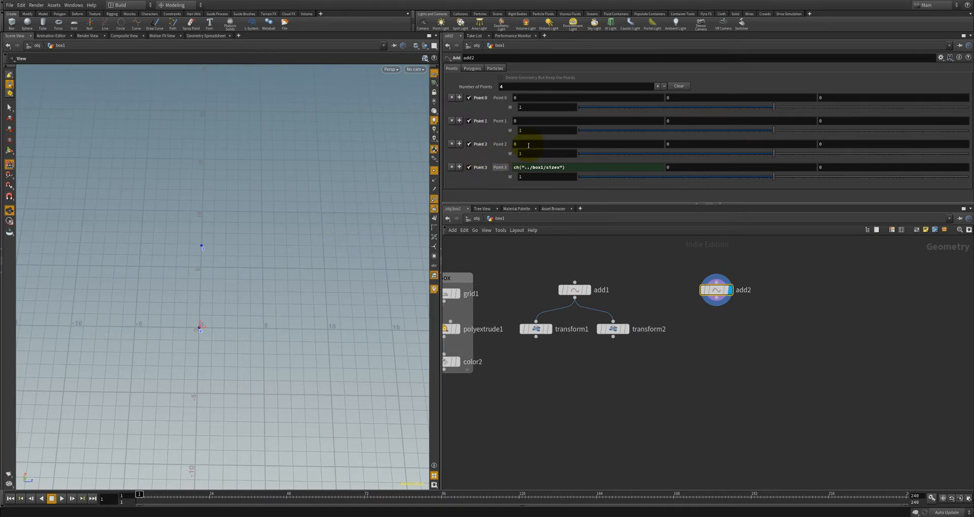
Step: Paste the ch("../box1/sizex") reference into Point 2's X and Z coordinates and Point 1's Z coordinate
right_click(528, 145)
left_click(572, 199)
right_click(824, 145)
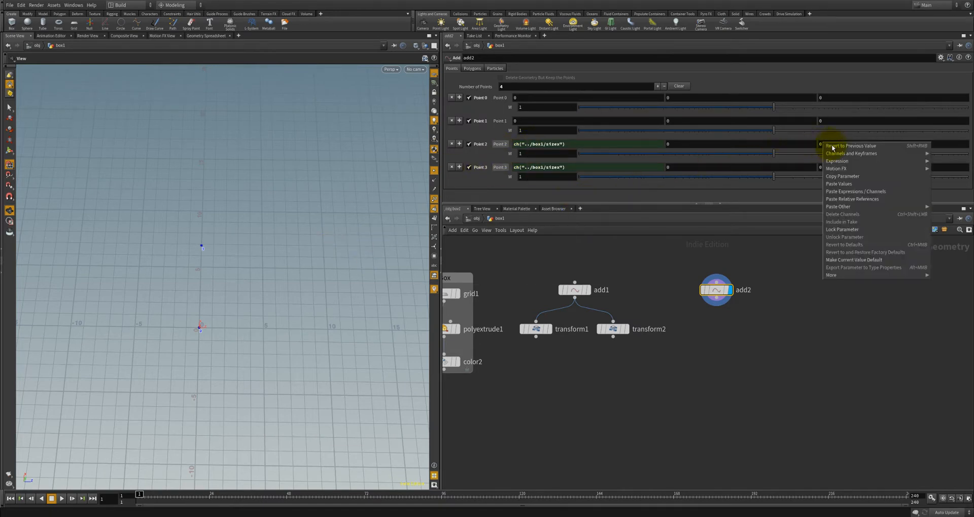
left_click(883, 194)
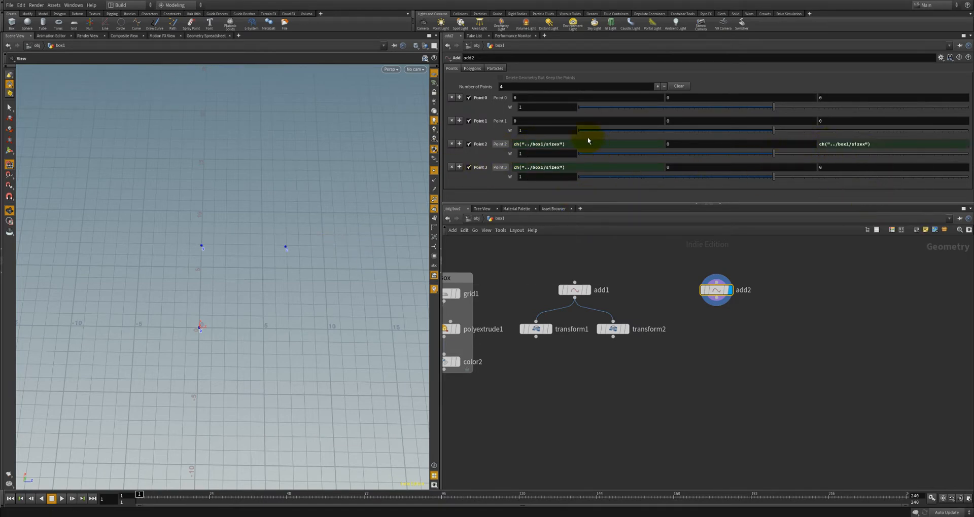
right_click(839, 118)
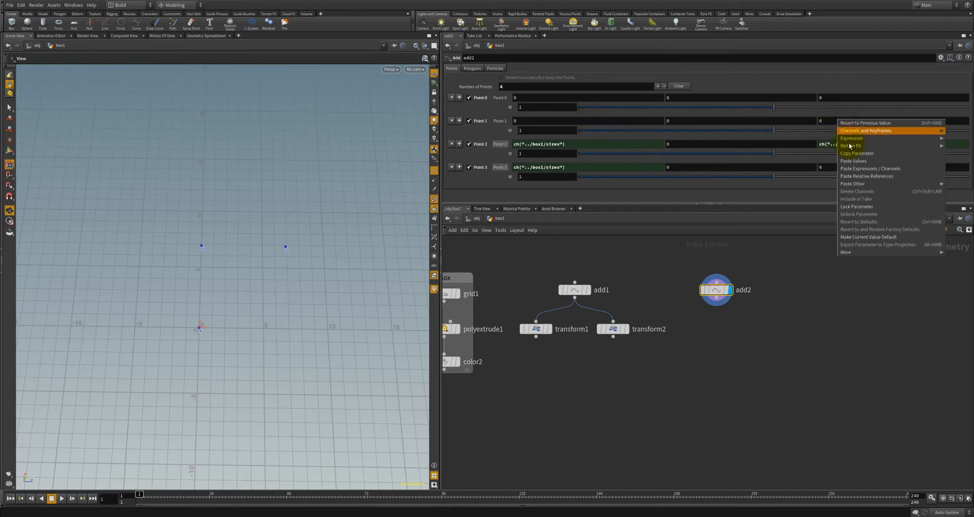
left_click(861, 168)
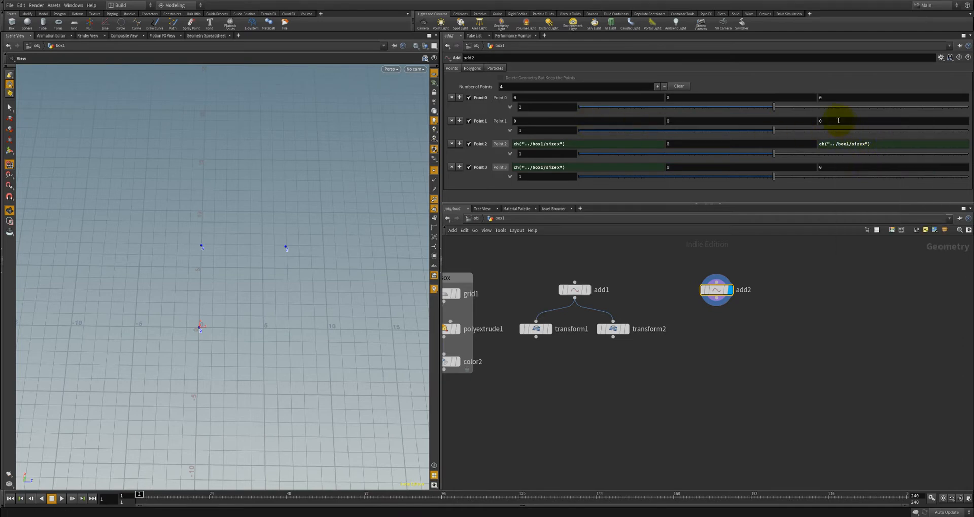
right_click(838, 121)
left_click(865, 171)
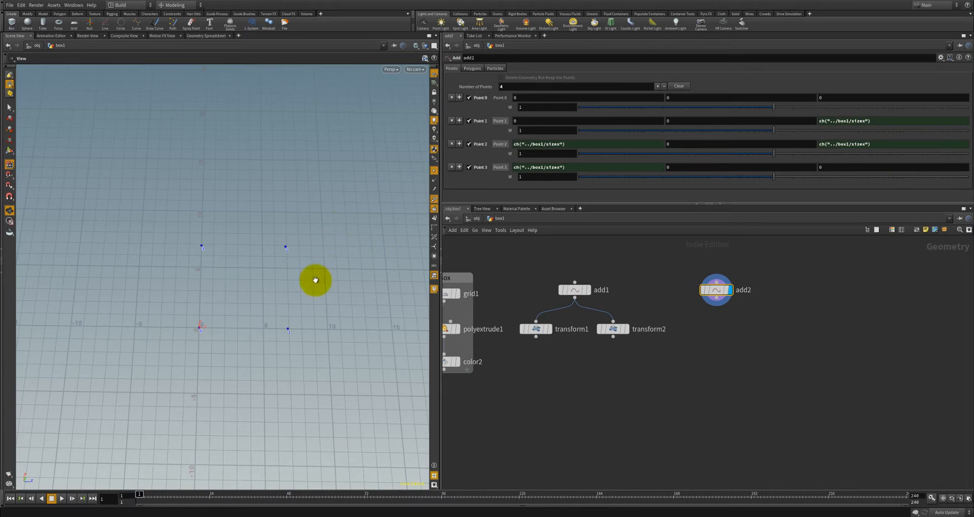
Step: Build a closed polygon from all of add2's points with the By Group polygon option
middle_click_drag(320, 292, 292, 289)
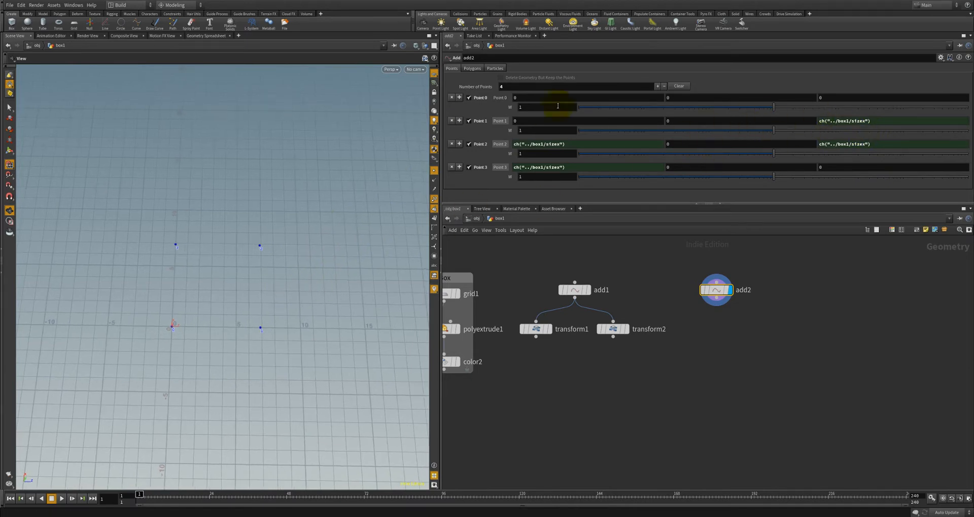
left_click(470, 68)
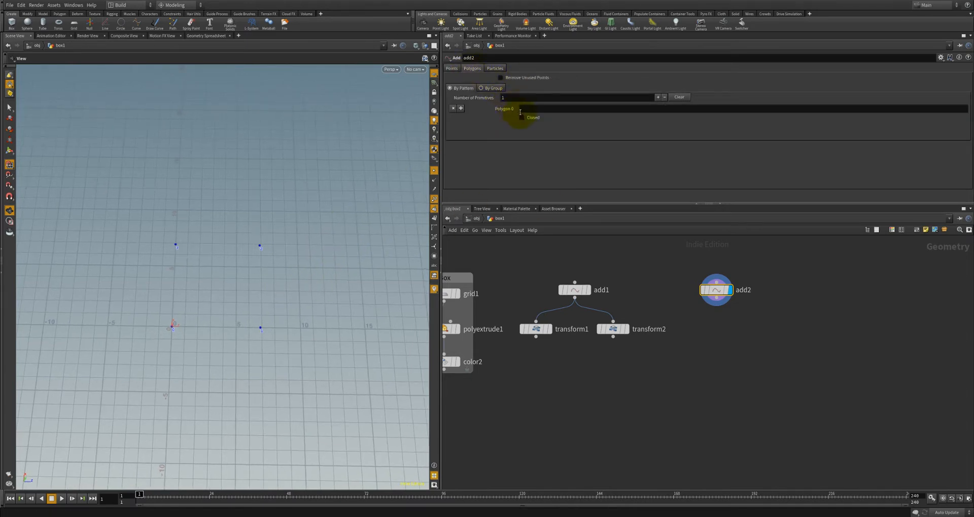
left_click(492, 88)
left_click(502, 135)
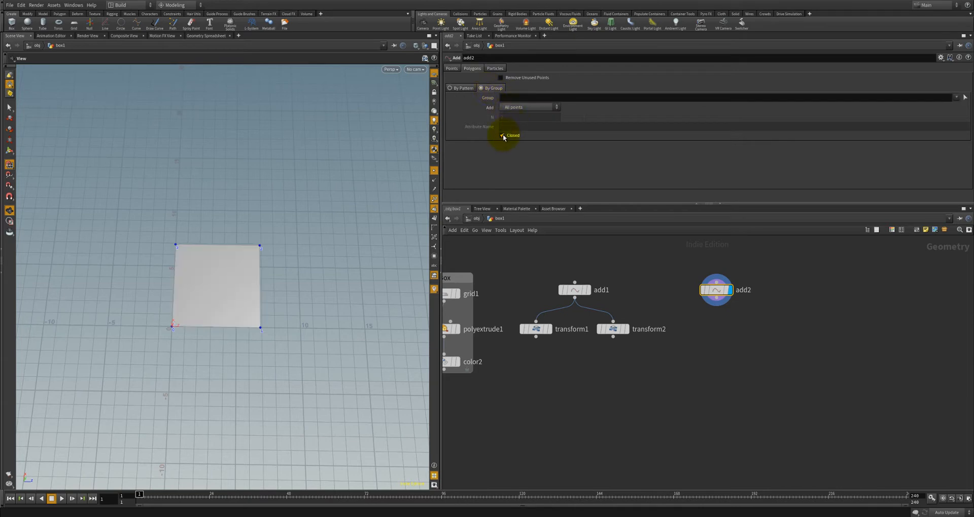
left_click_drag(321, 282, 275, 339)
left_click_drag(271, 328, 246, 343)
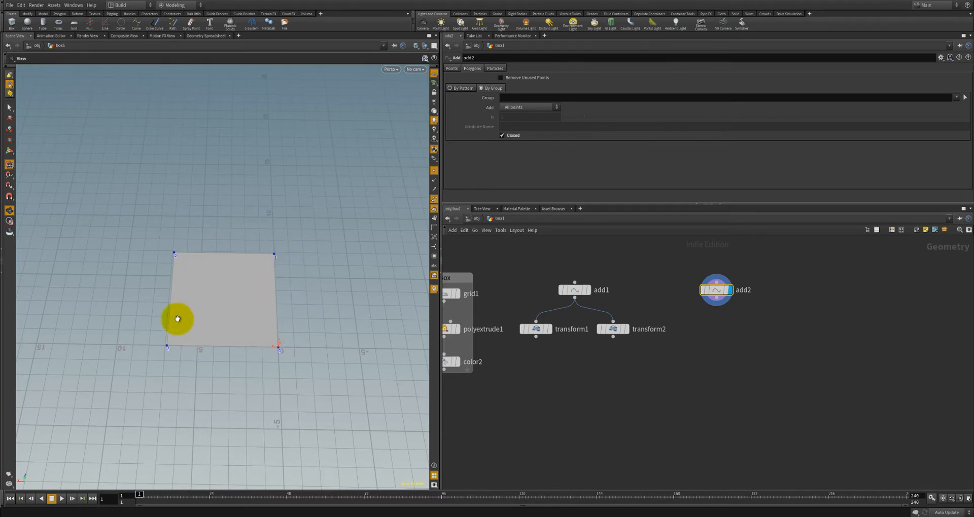
scroll(259, 305, "down", 2)
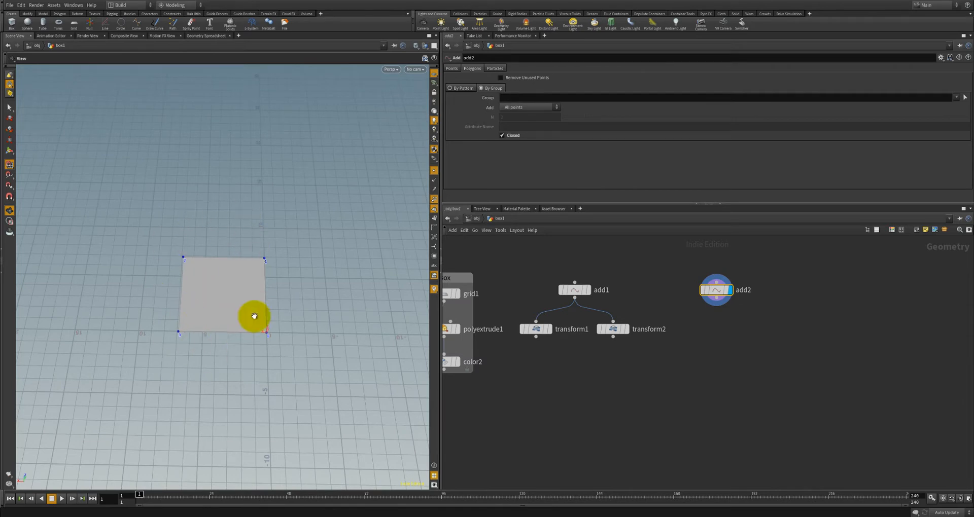
middle_click_drag(214, 305, 254, 312)
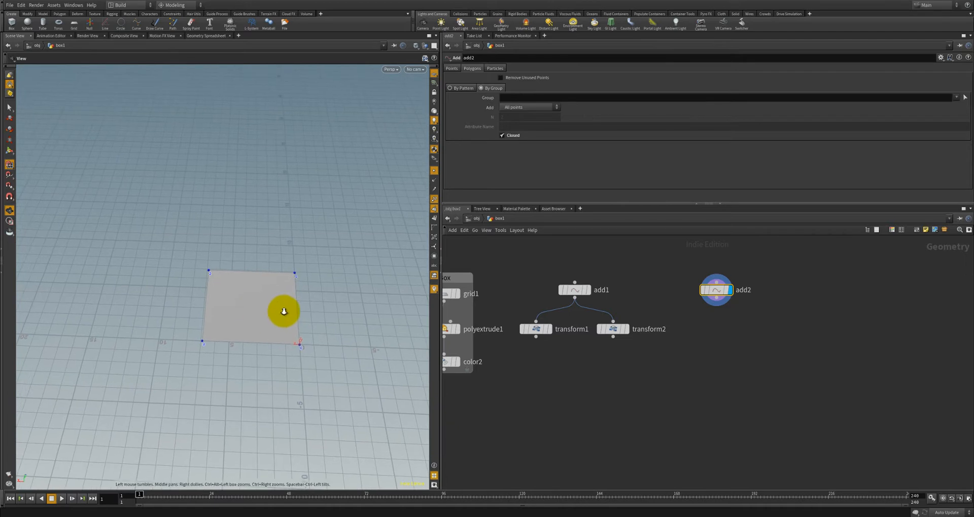
right_click_drag(282, 311, 261, 306)
middle_click_drag(261, 306, 241, 305)
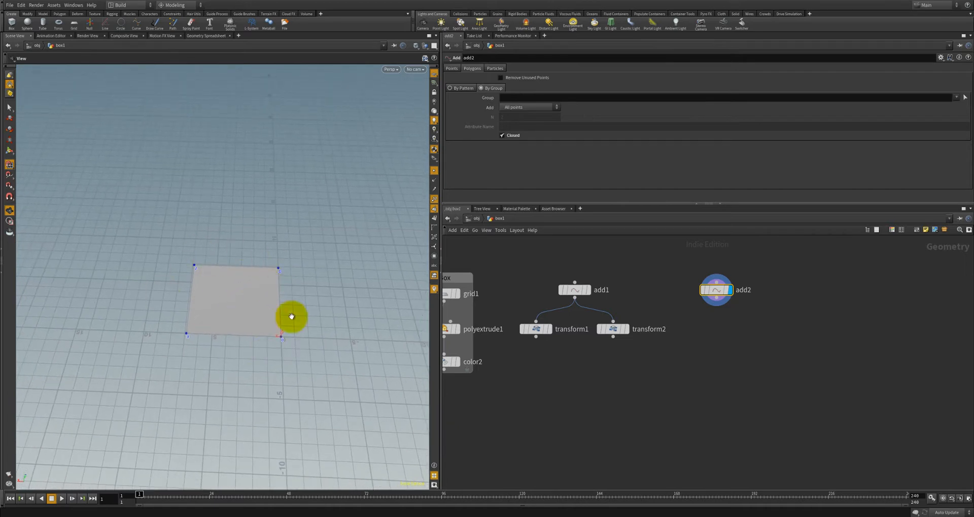
left_click(278, 272)
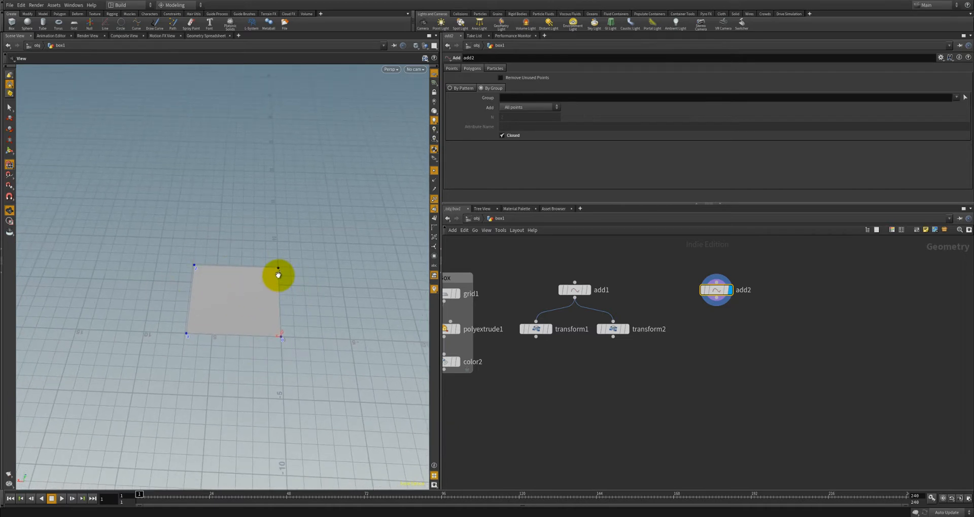
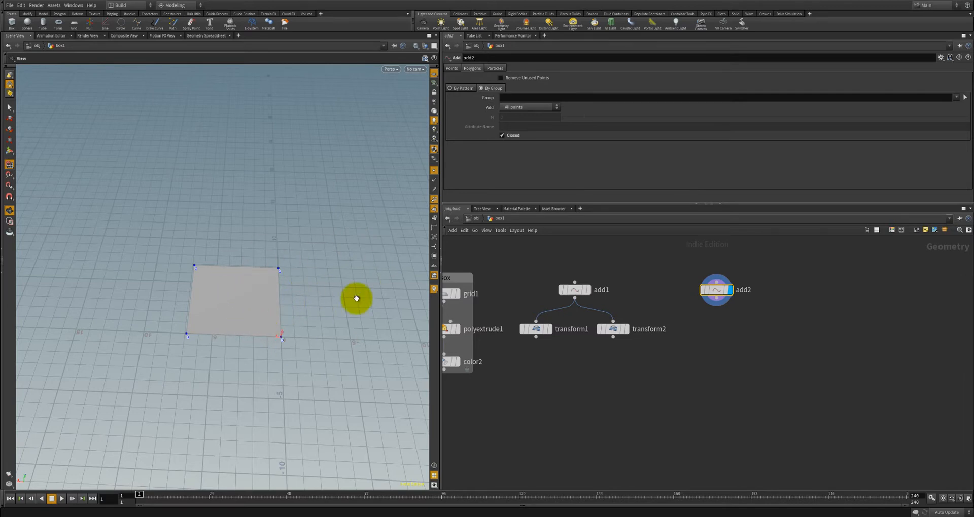
Step: Append a Reverse node to add2's output and display its result
scroll(715, 333, "up", 2)
middle_click_drag(716, 333, 663, 336)
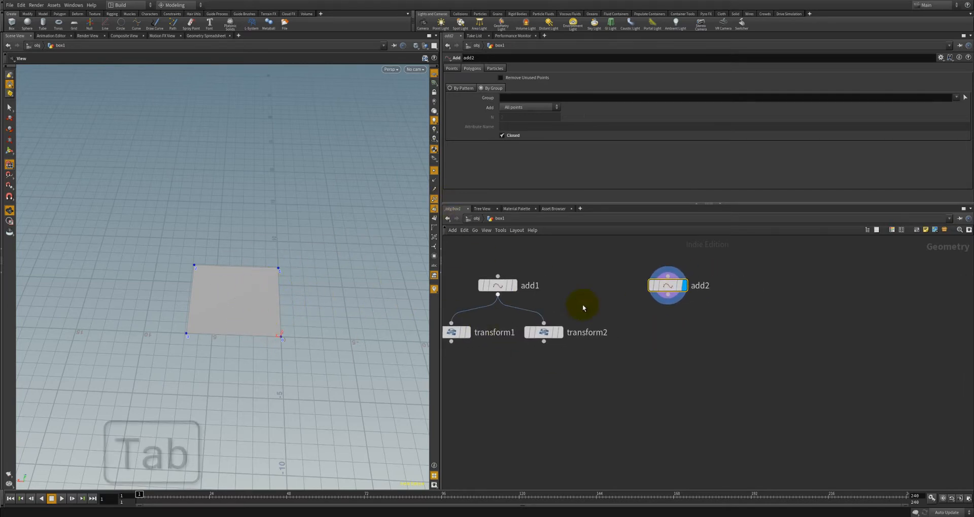
left_click(668, 296)
key("Tab")
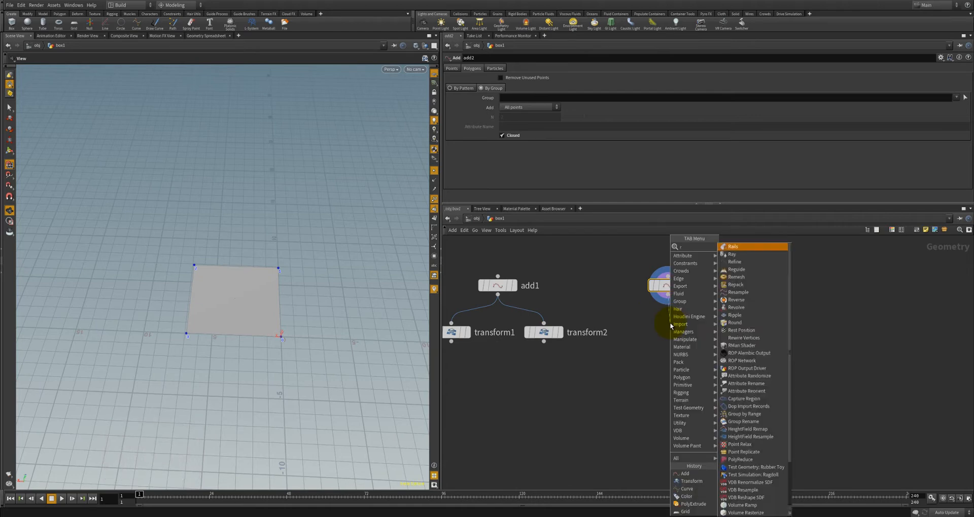
type("rever")
key("Return")
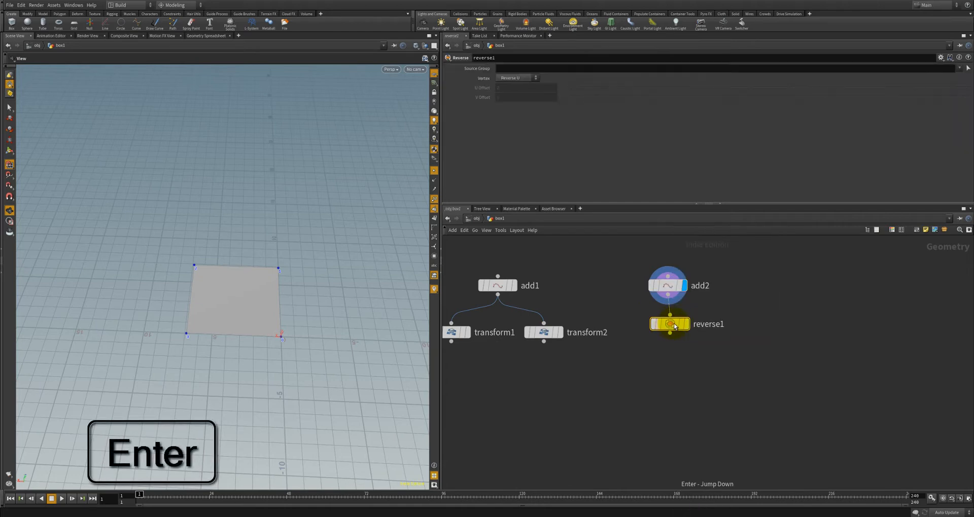
left_click(671, 324)
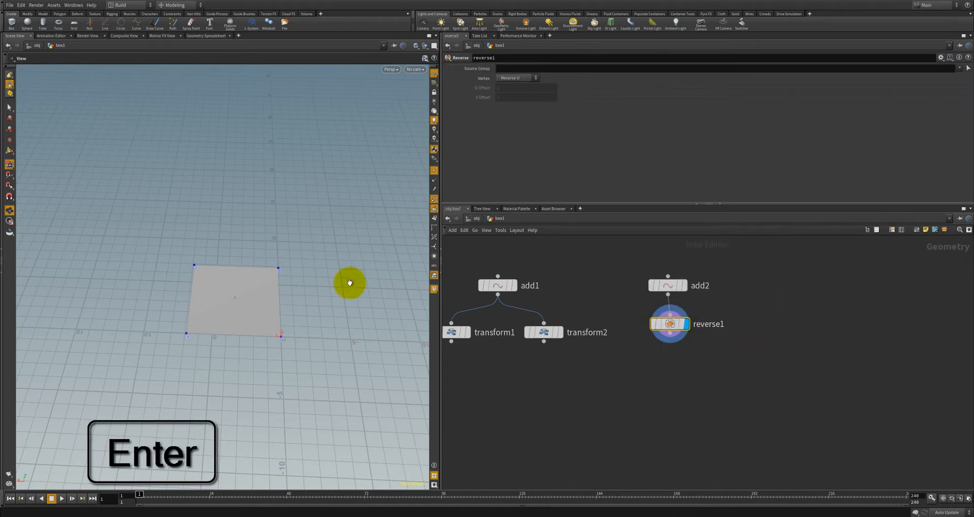
Step: Increase the Scale Normal guide size in the viewport's display options to lengthen the reversed polygon's normal
left_click_drag(348, 283, 269, 330)
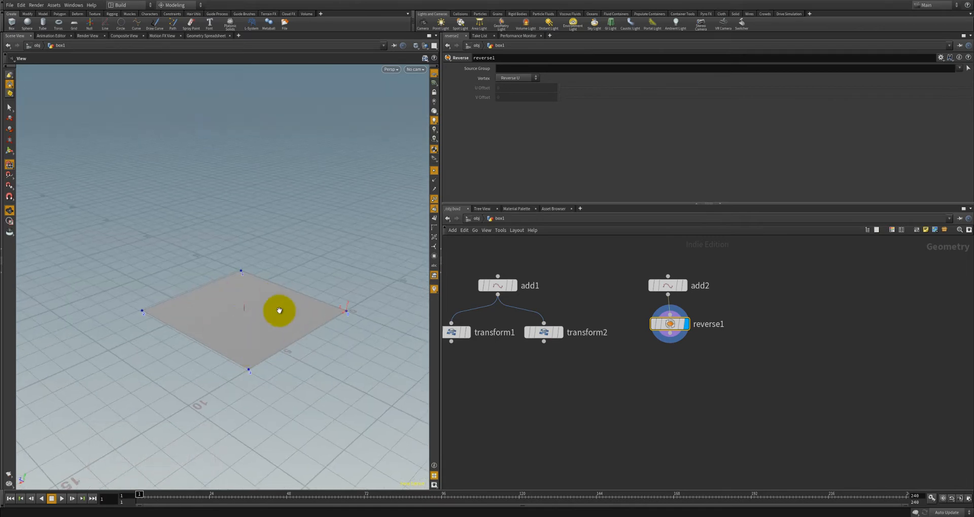
key("d")
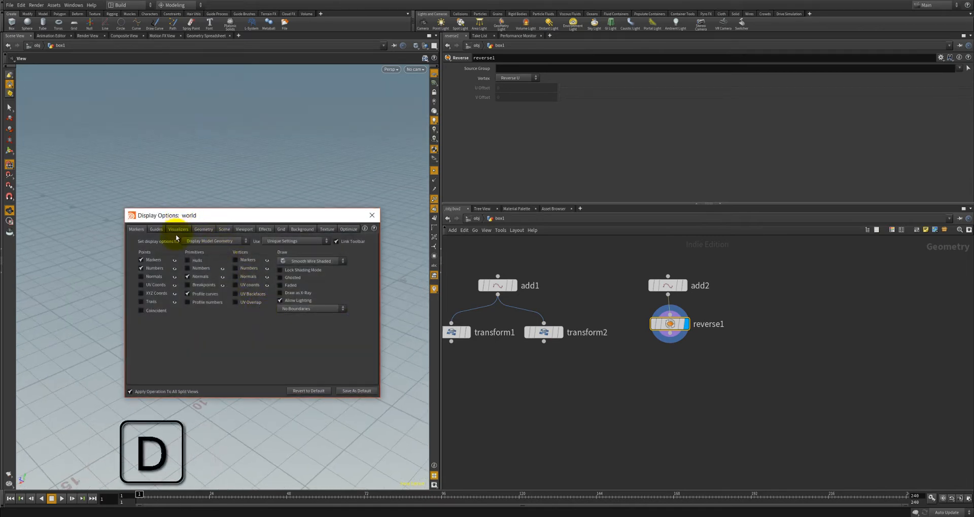
left_click(156, 230)
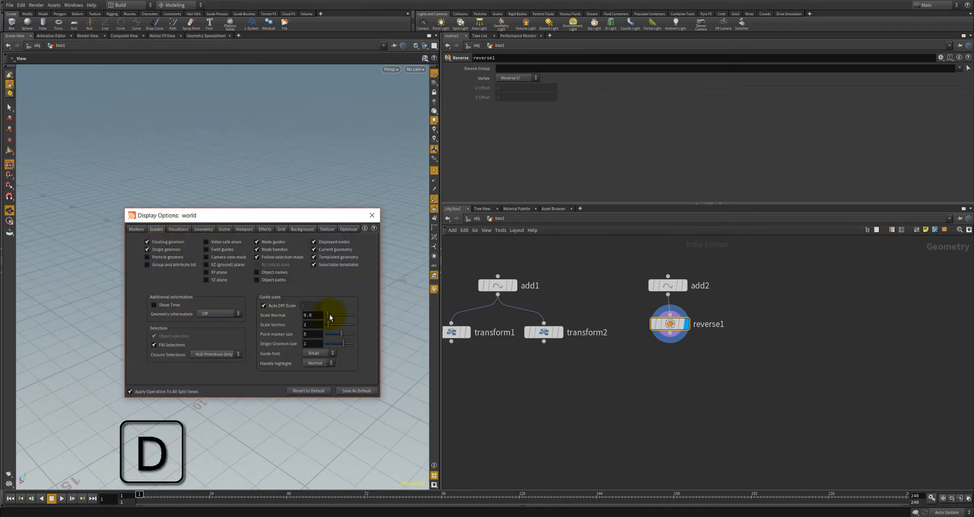
left_click(372, 215)
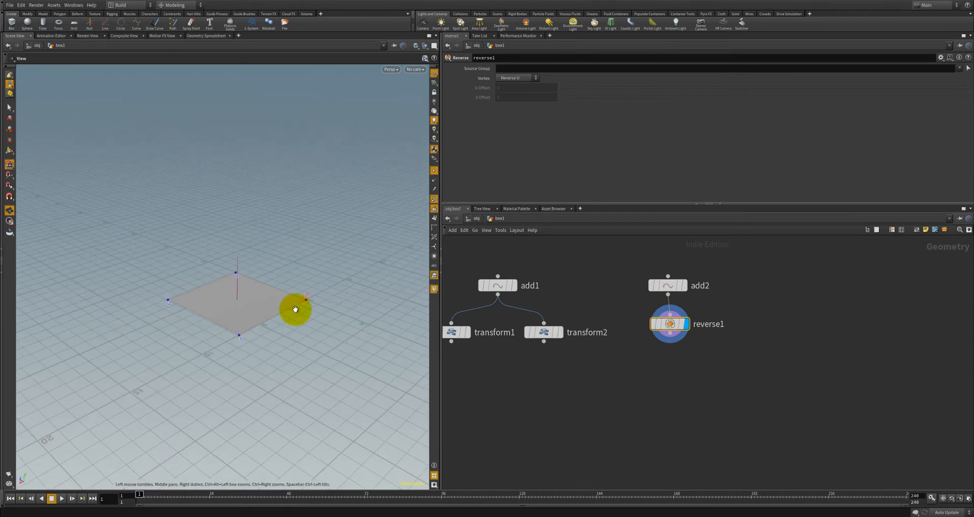
left_click_drag(295, 309, 254, 283)
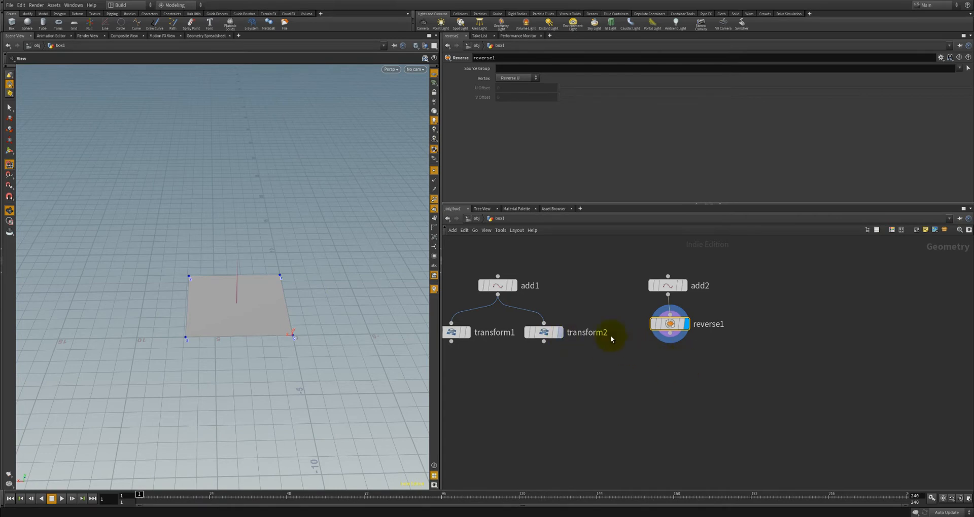
Step: Duplicate transform2, connect the copy beneath reverse1, display it and align the nodes in the add2 chain
left_click(543, 331)
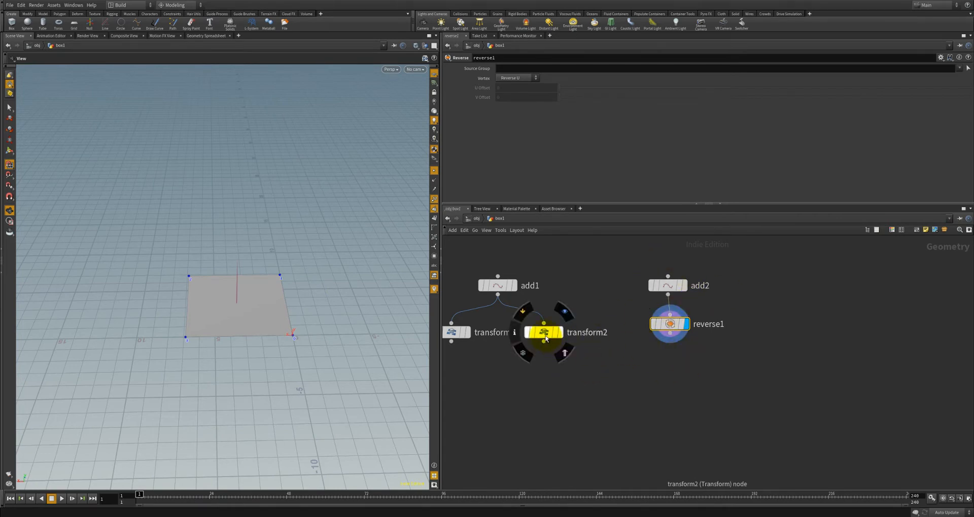
key("ctrl+c")
key("ctrl+v")
left_click_drag(568, 352, 671, 378)
left_click(671, 333)
left_click(677, 371)
left_click(692, 380)
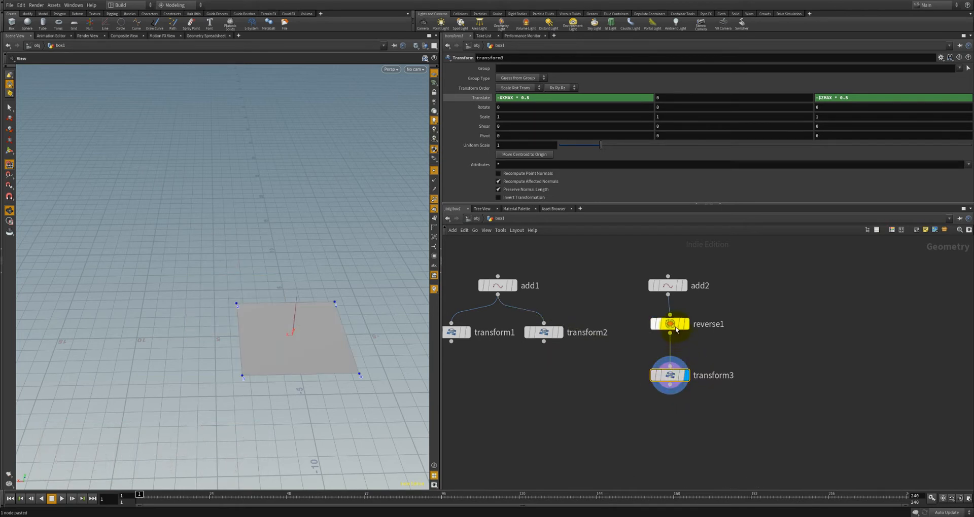
left_click_drag(672, 325, 670, 328)
left_click_drag(678, 378, 675, 376)
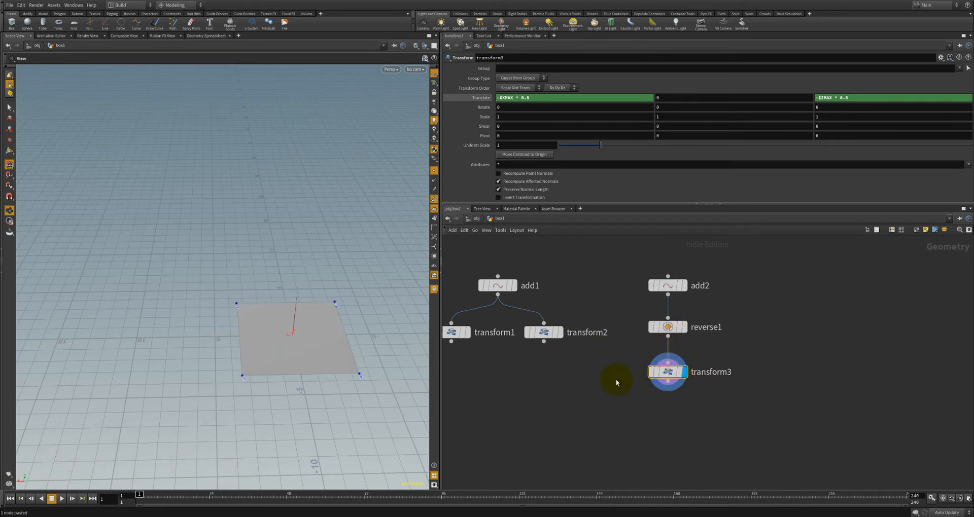
Step: Delete the transform1 node and place transform2 directly beneath add1
scroll(618, 382, "down", 3)
middle_click_drag(582, 394, 588, 358)
key("Delete")
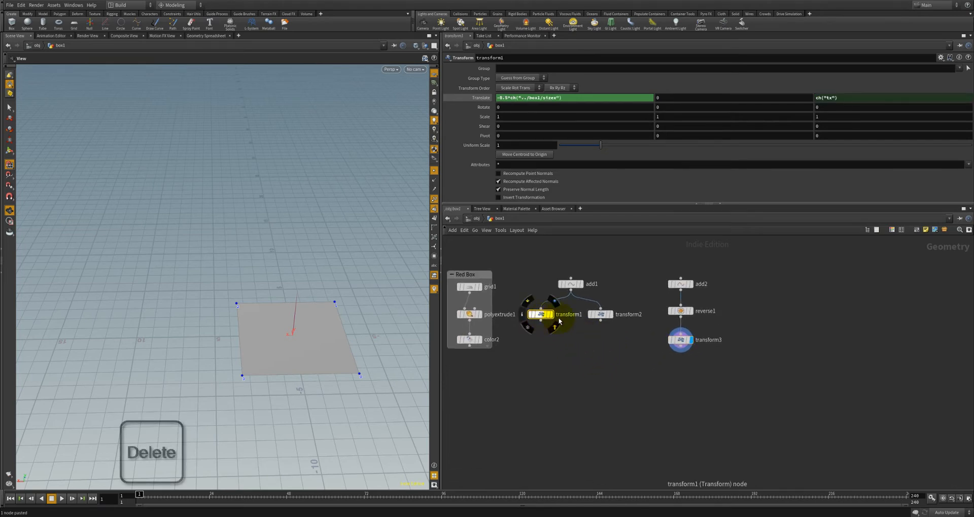
left_click_drag(600, 315, 577, 315)
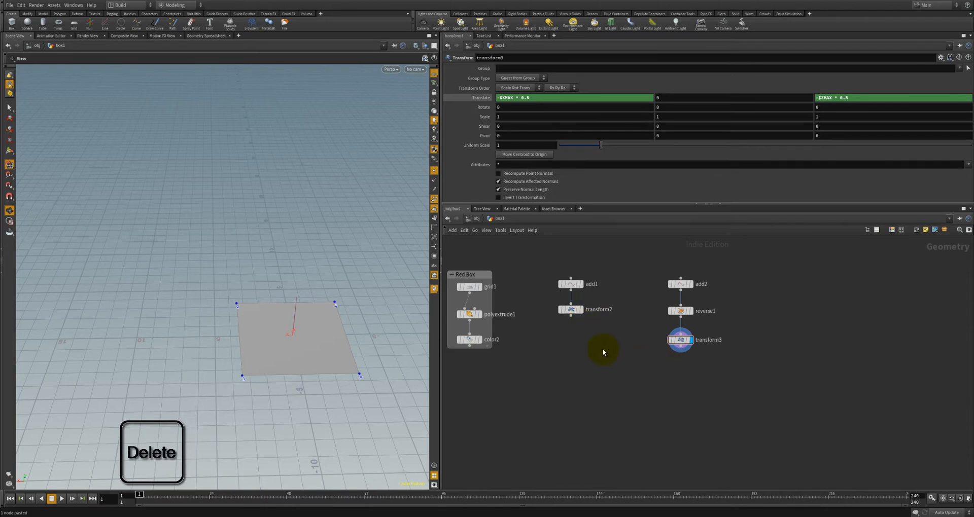
Step: Add a Color node after transform2 in the add1 branch
key("Tab")
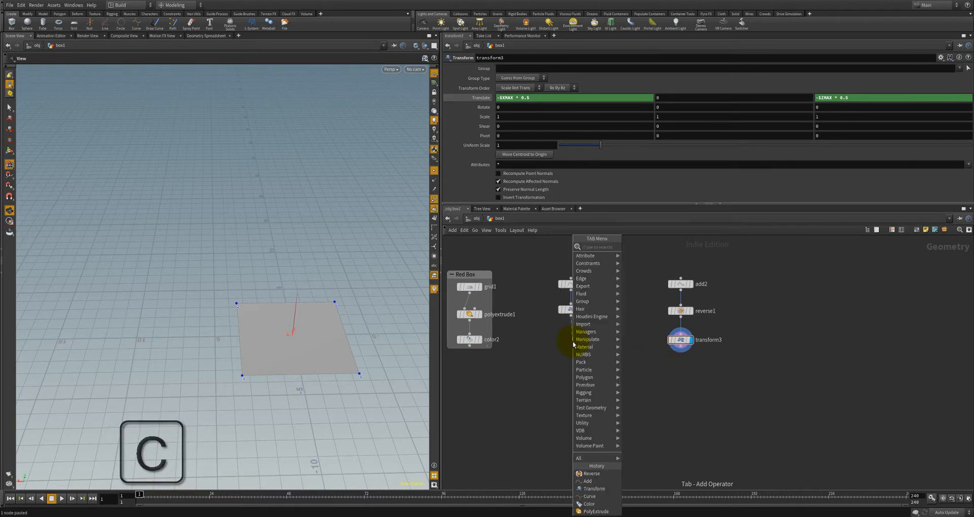
type("col")
key("Return")
key("Return")
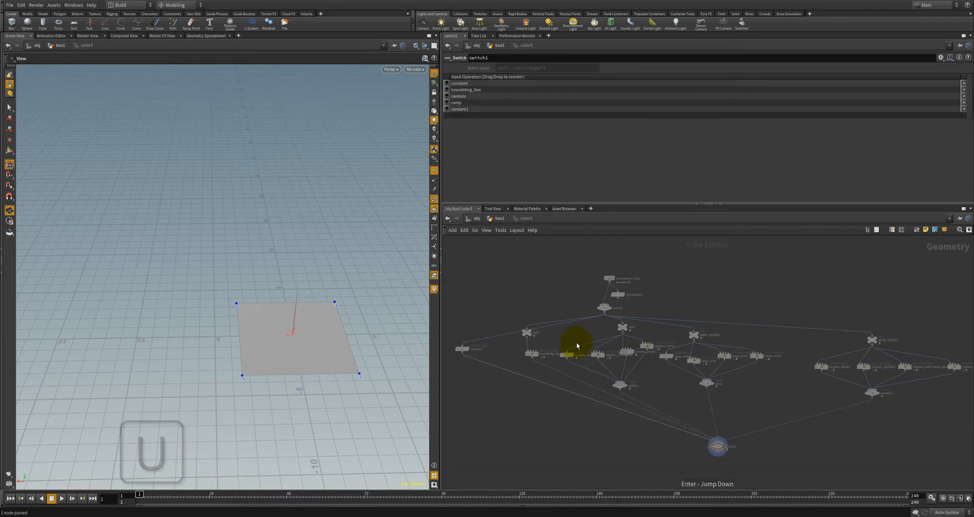
key("u")
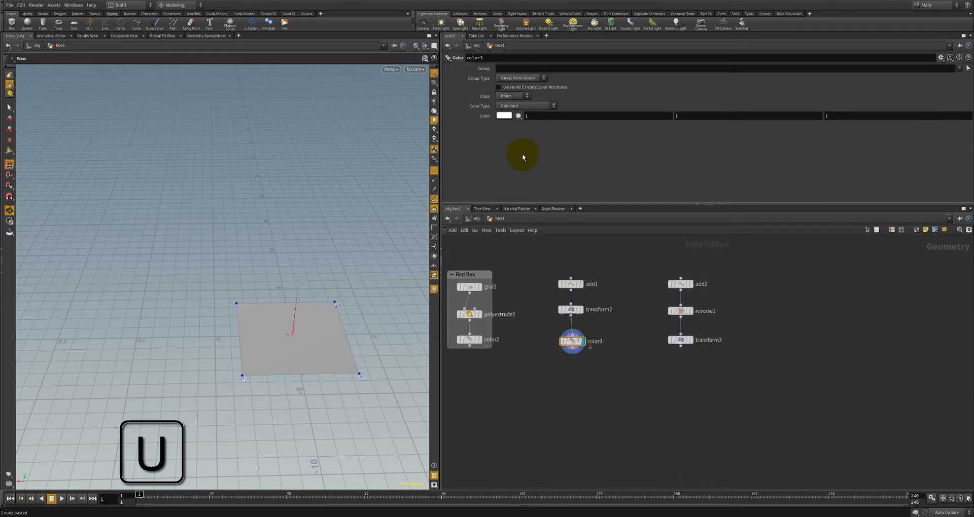
Step: Set the new Color node's color to yellow (0.9, 0.9, 0)
left_click(504, 107)
left_click(503, 113)
left_click(502, 116)
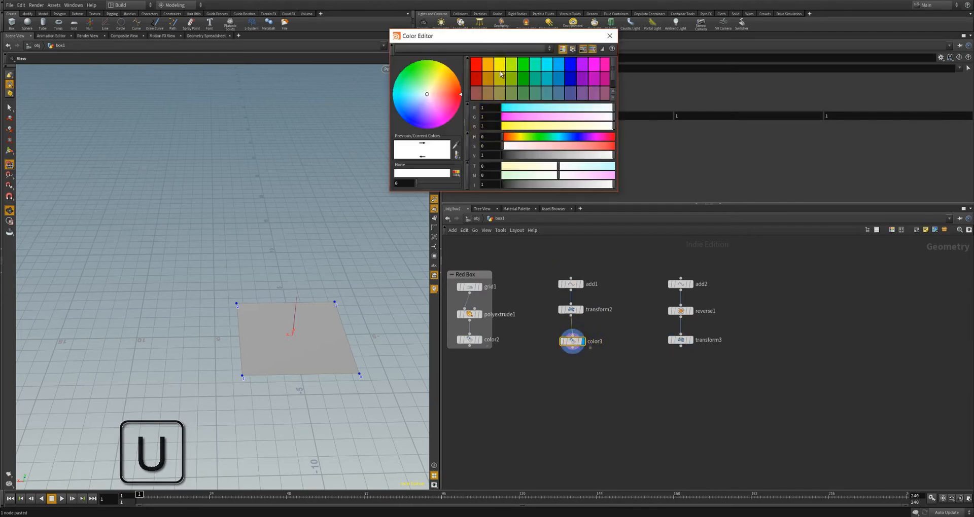
left_click(500, 74)
left_click(610, 35)
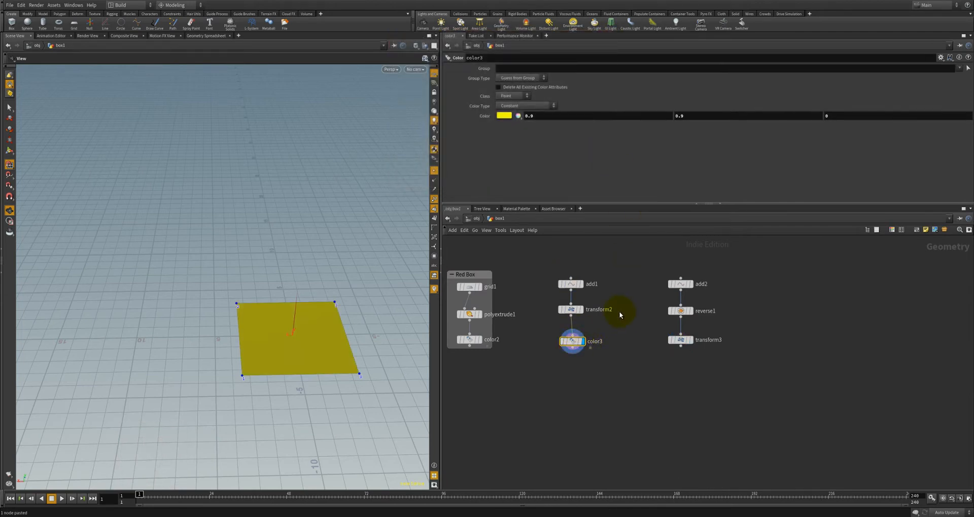
Step: Add a Color node after transform3 in the add2 branch
middle_click_drag(590, 302, 528, 272)
key("Tab")
type("co")
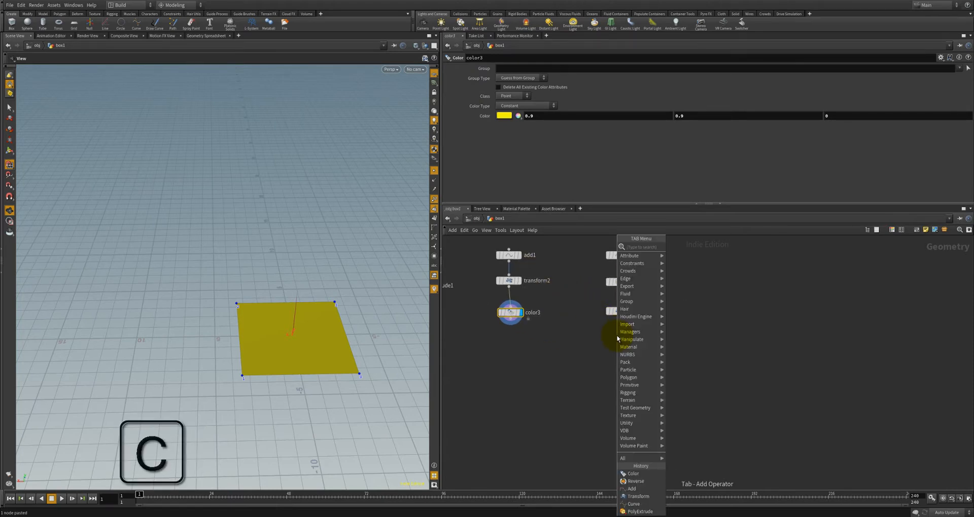
key("Return")
key("Return")
key("Return")
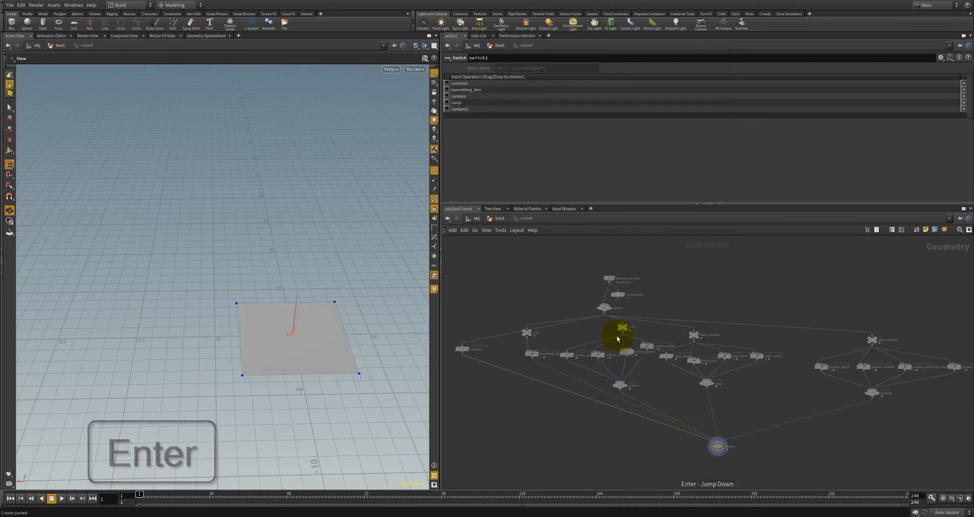
key("u")
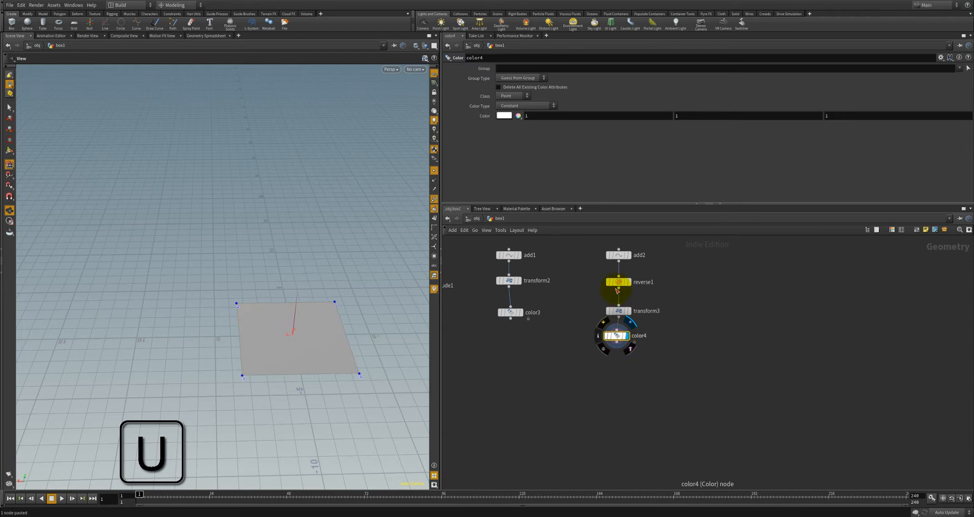
Step: Set the color of the node below transform3 to dark grey, about 0.195 in each channel
left_click(503, 116)
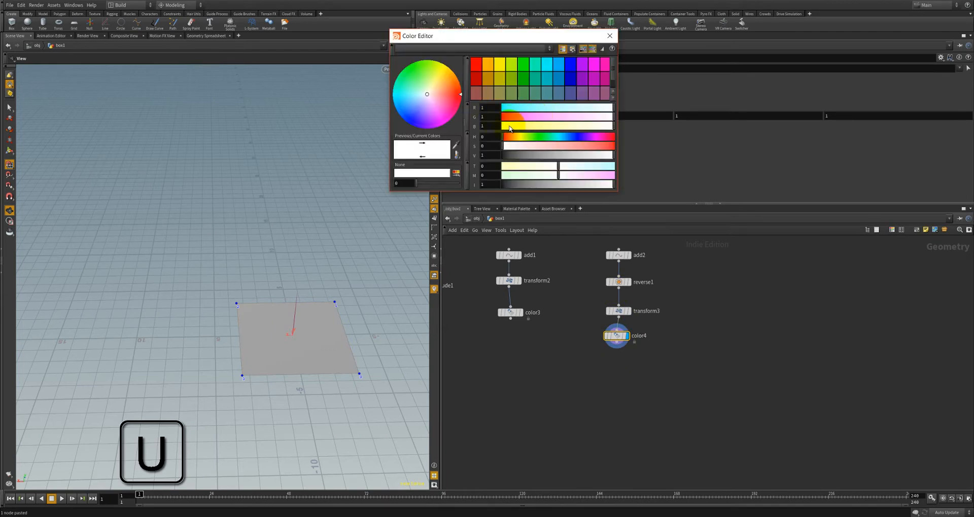
left_click_drag(537, 157, 523, 156)
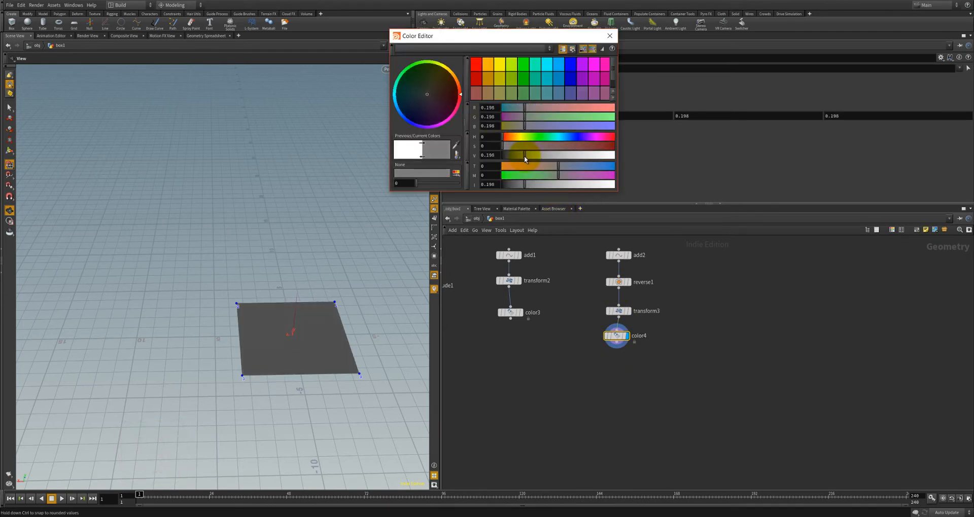
left_click(609, 36)
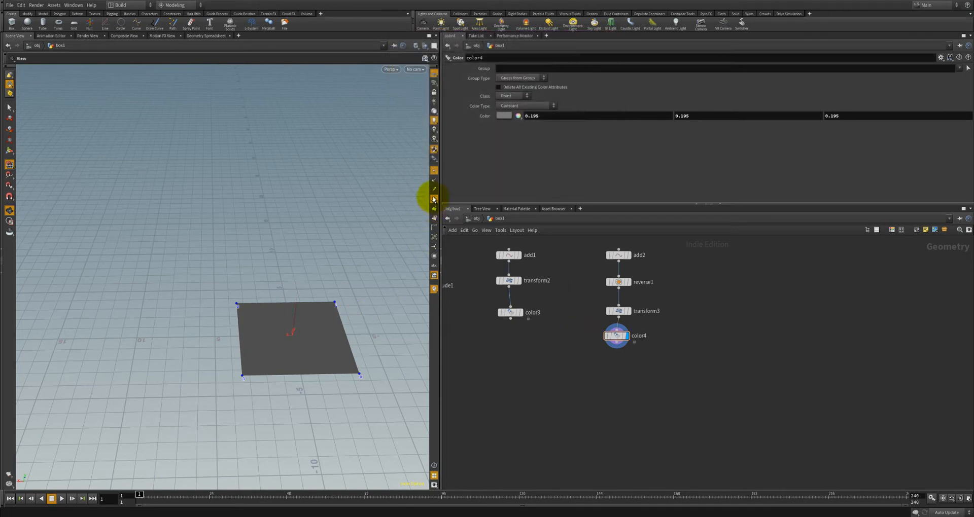
Step: Turn off the point markers in the 3D viewport
left_click(434, 172)
scroll(377, 283, "down", 3)
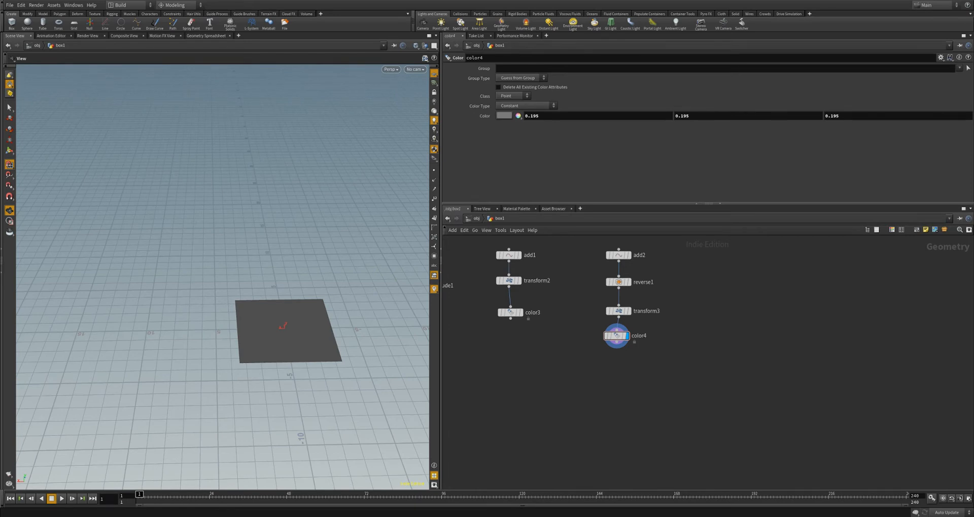
Step: Add a Switch node below the four branches, with color1 wired as its first input
middle_click_drag(545, 362, 526, 389)
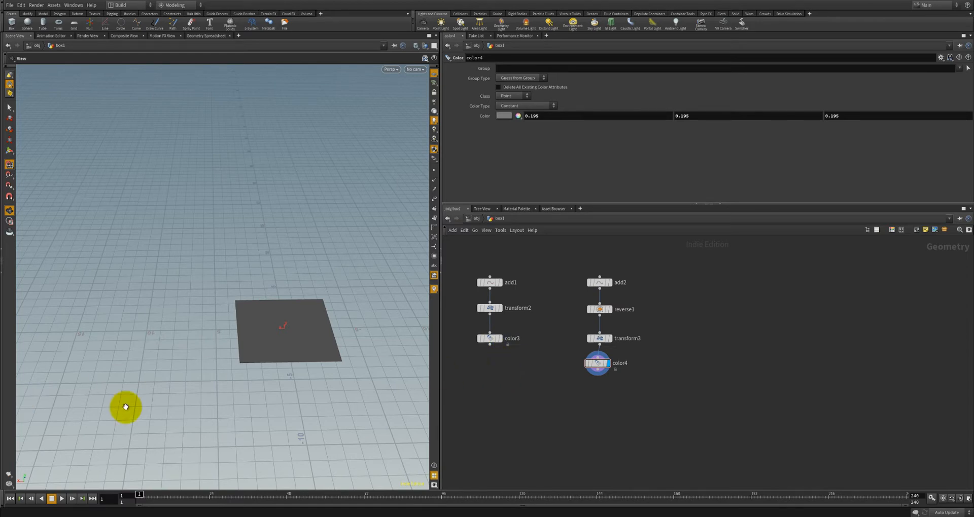
key("h")
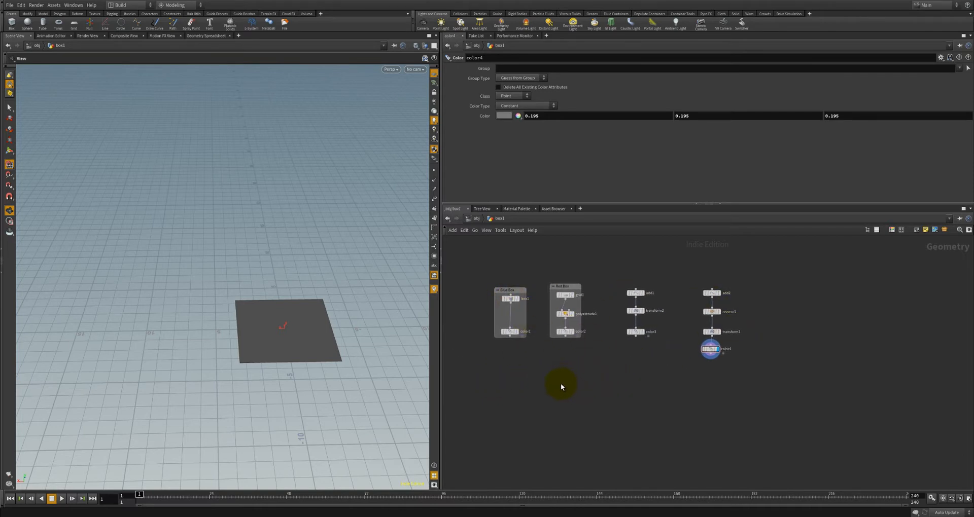
middle_click_drag(623, 389, 547, 394)
scroll(536, 365, "up", 2)
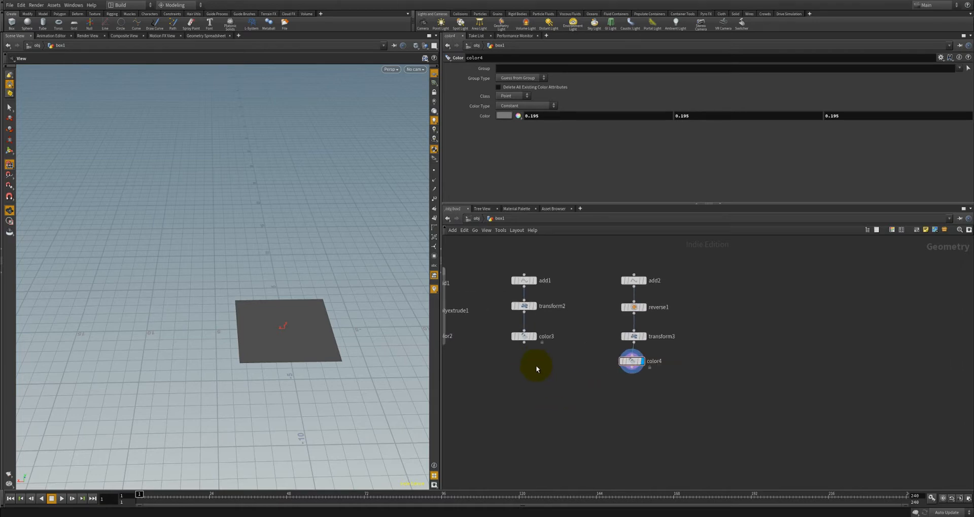
middle_click_drag(578, 361, 722, 331)
scroll(587, 385, "down", 1)
middle_click_drag(587, 385, 637, 351)
left_click(556, 288)
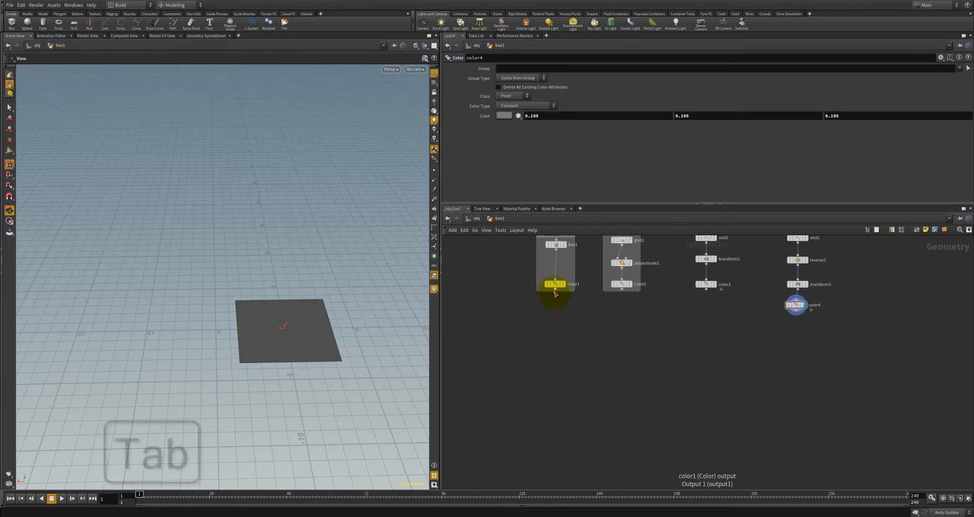
key("Tab")
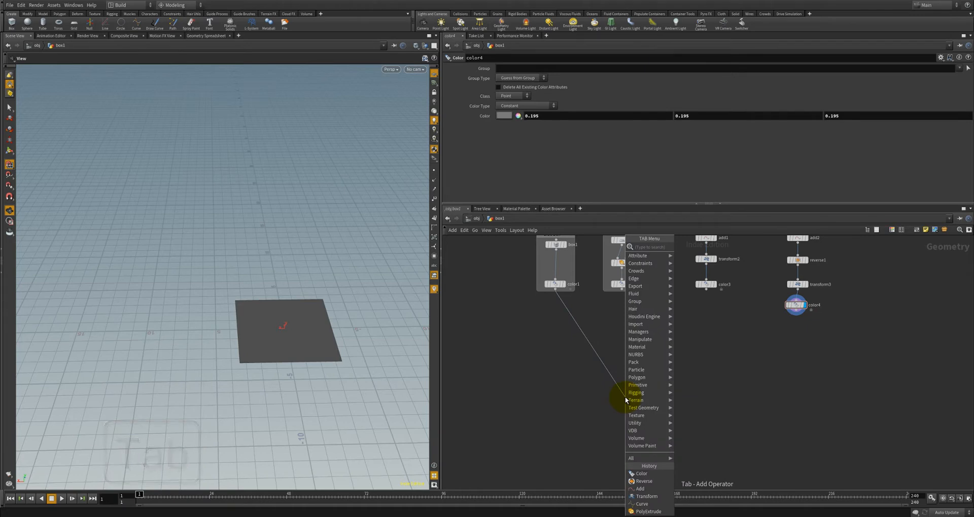
type("Swit")
key("Return")
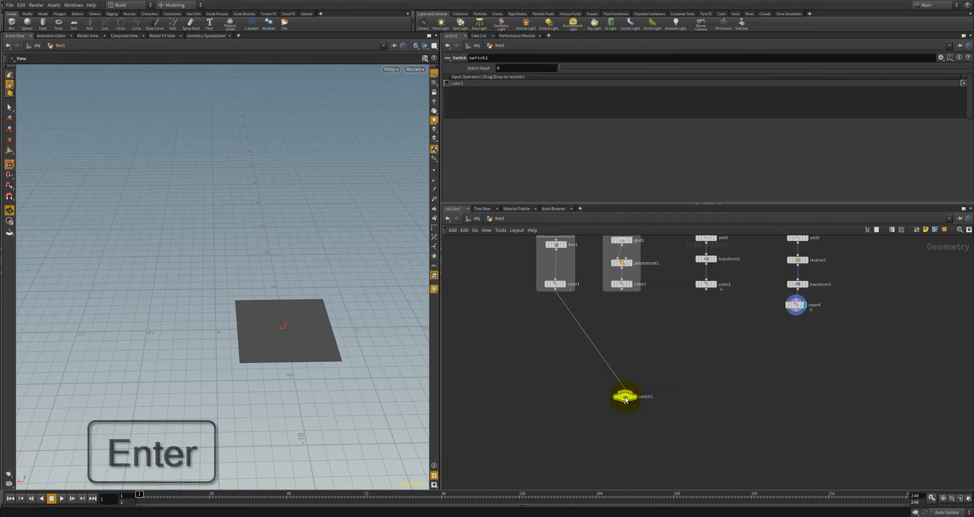
Step: Wire color2, color3 and color4, in that order, into the Switch node as additional inputs
left_click(622, 289)
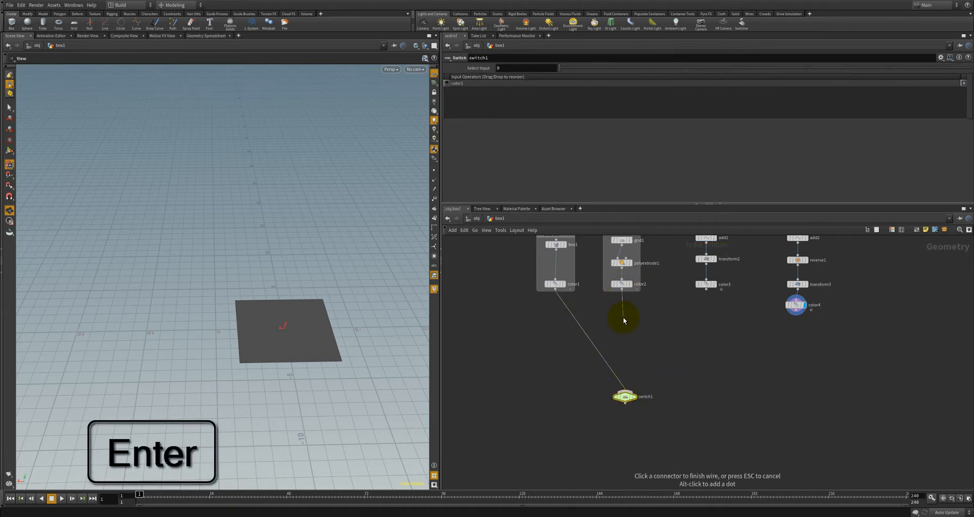
left_click(630, 385)
left_click(706, 290)
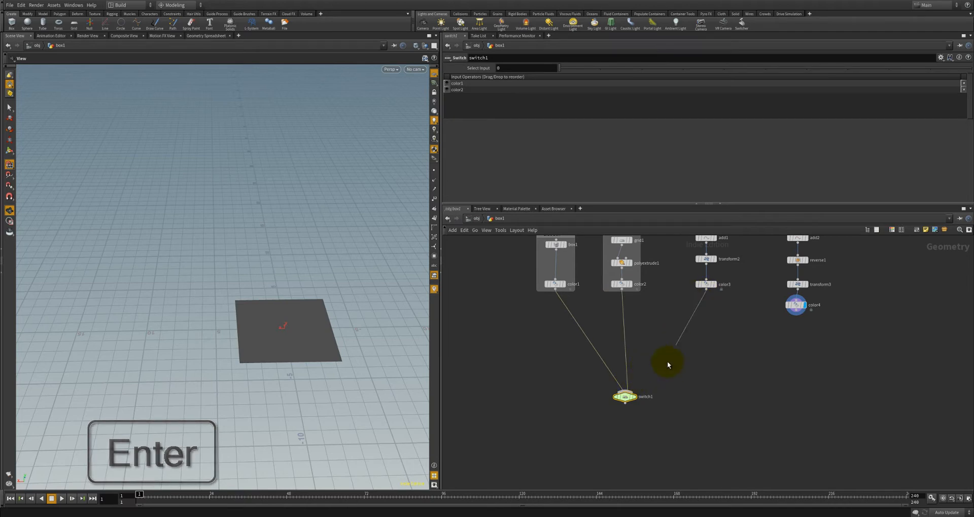
left_click(637, 388)
left_click(796, 315)
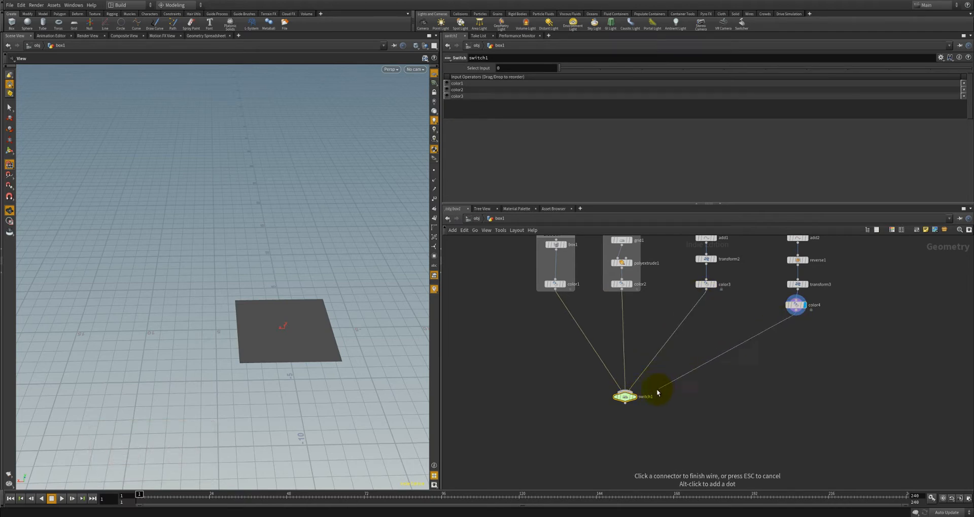
left_click(643, 397)
Step: Display the Switch node's output in the viewport and reposition the node more centrally beneath its input branches
scroll(642, 412, "up", 2)
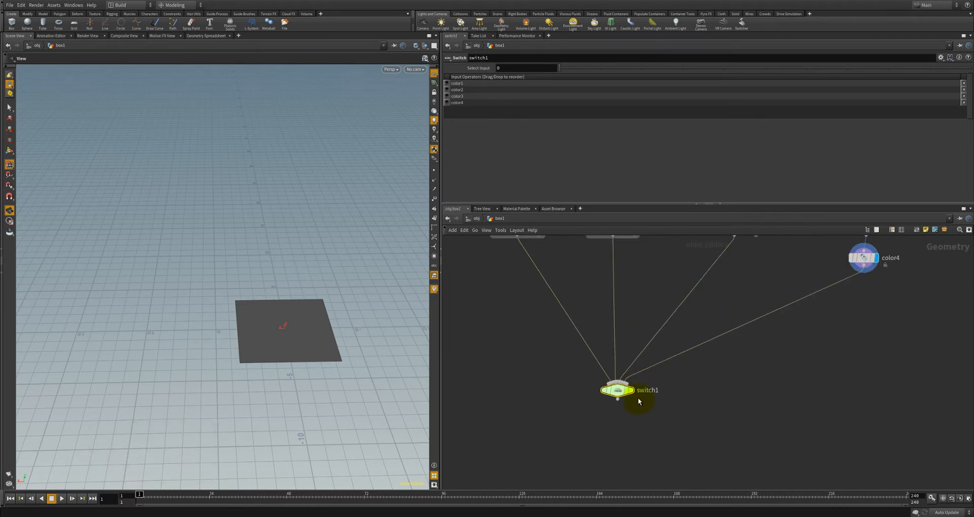
left_click(631, 392)
left_click_drag(622, 395, 691, 406)
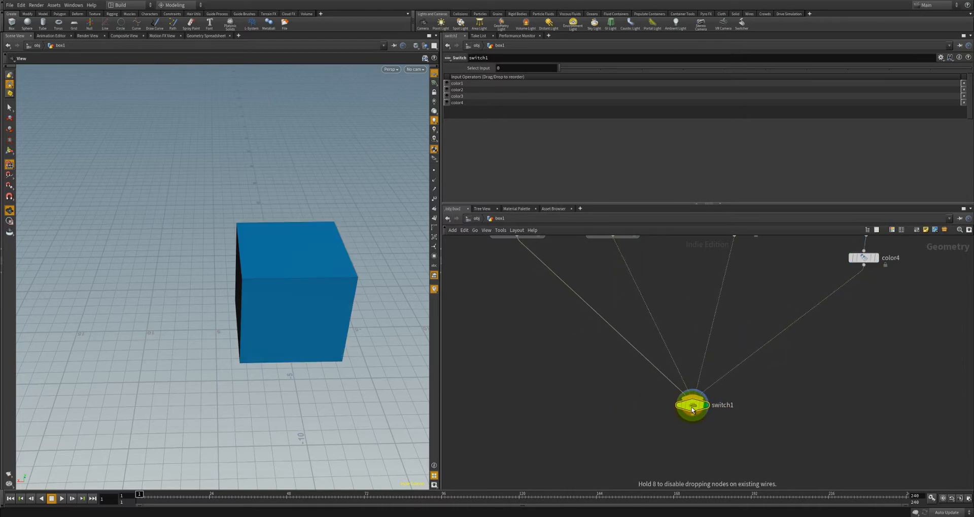
scroll(683, 332, "down", 3)
middle_click_drag(682, 331, 628, 361)
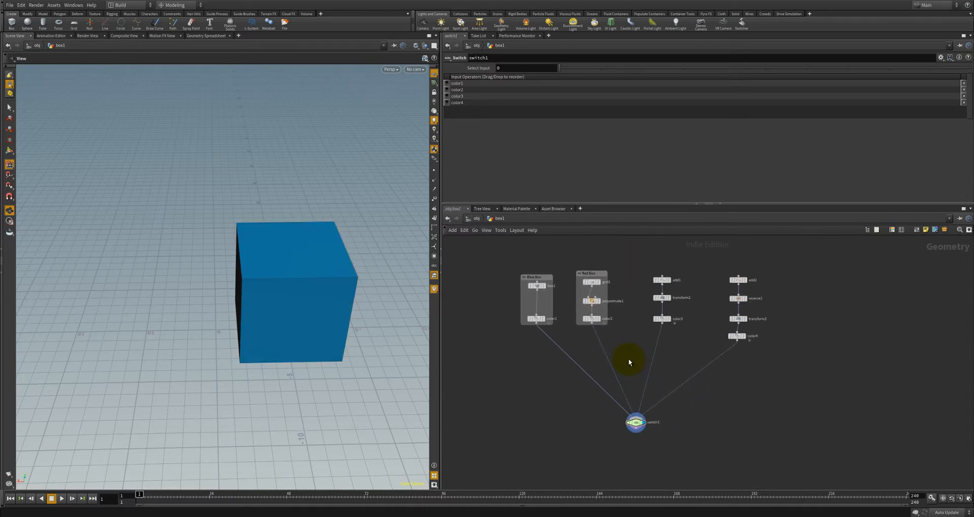
Step: Test the switch by changing its Select Input to 1 and returning it to 0
scroll(670, 426, "up", 2)
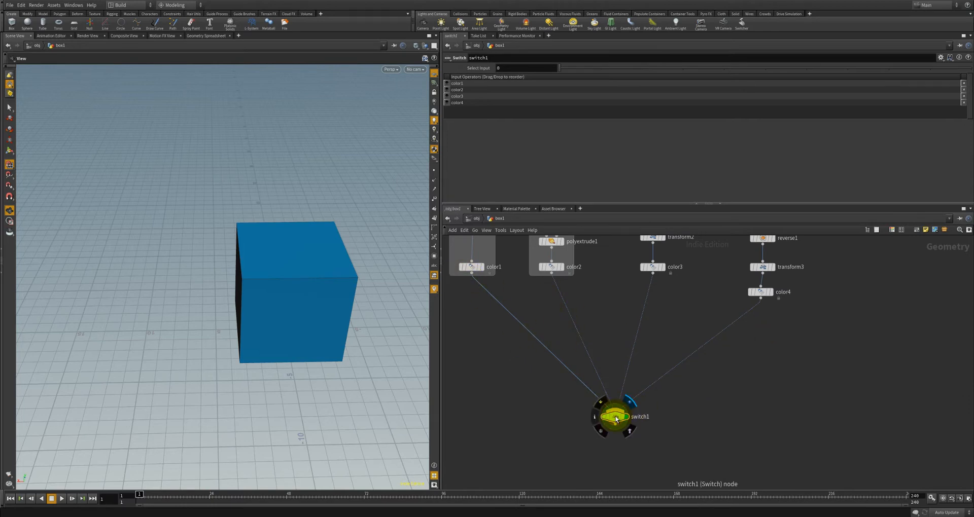
middle_click_drag(600, 311, 596, 339)
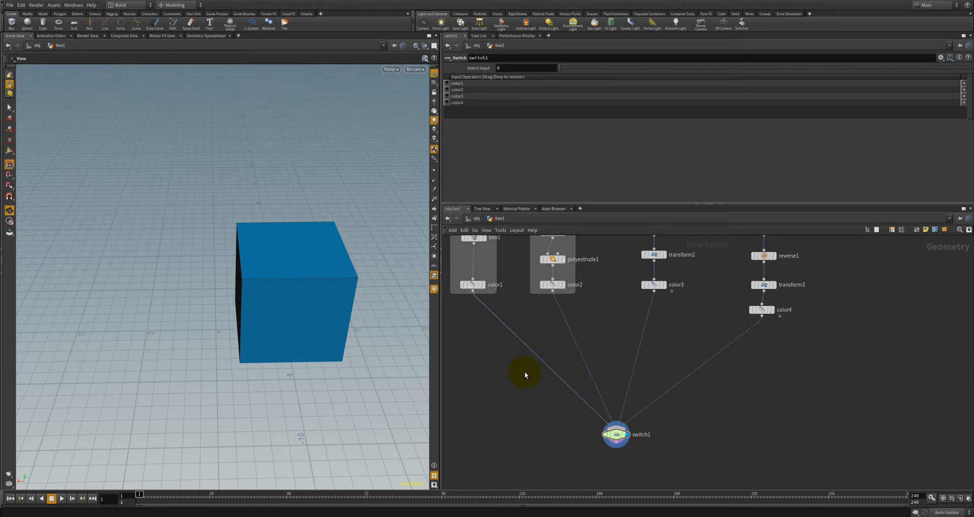
scroll(527, 375, "up", 2)
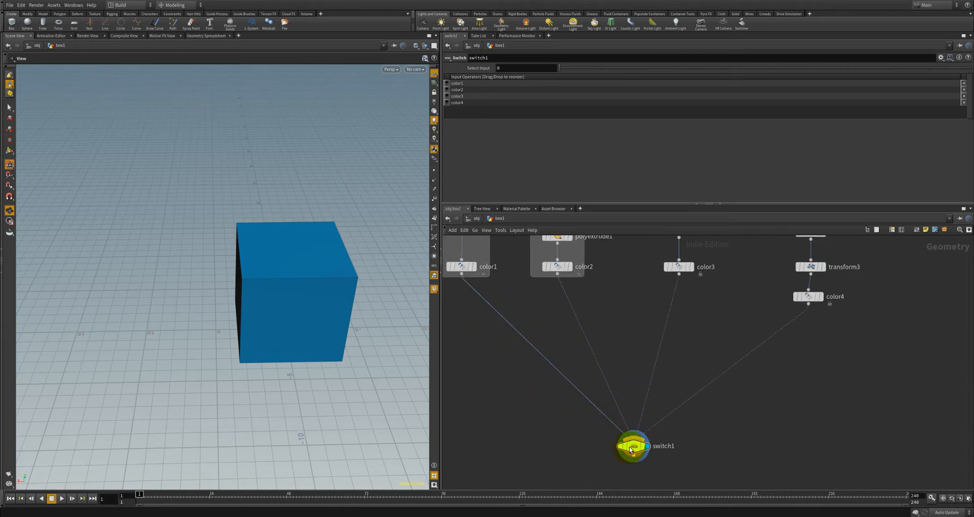
mouse_move(635, 451)
left_click(573, 424)
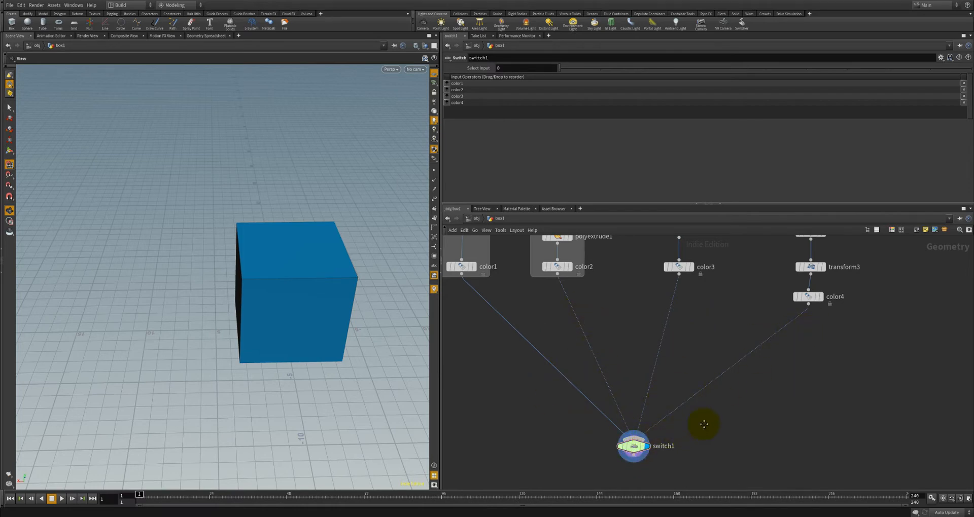
middle_click_drag(704, 425, 681, 428)
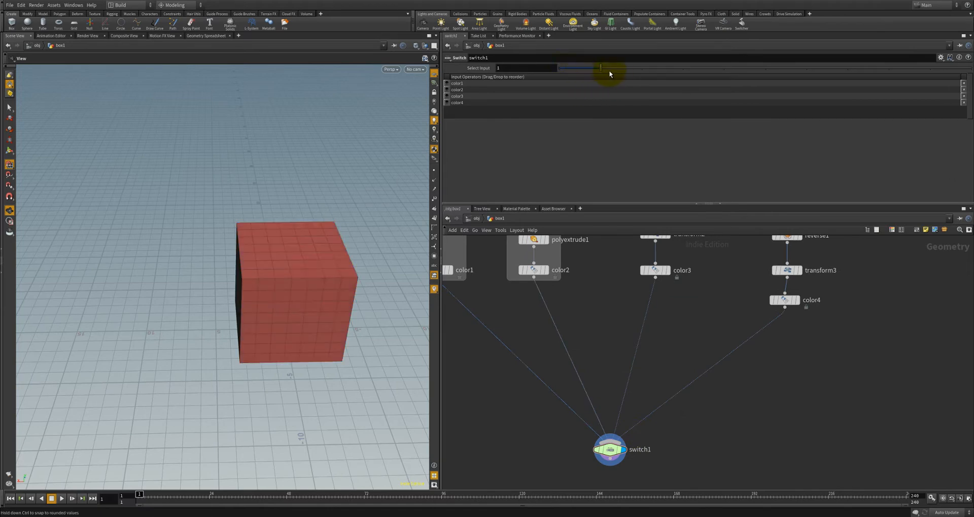
left_click_drag(609, 72, 558, 73)
left_click_drag(621, 75, 526, 85)
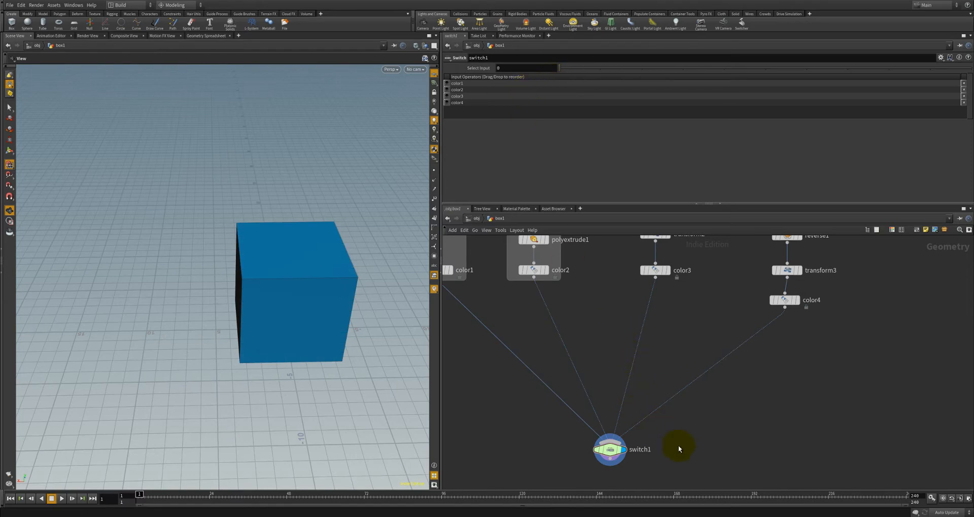
Step: Examine the add1 and add2 branches and their Color nodes feeding the switch
middle_click_drag(646, 456, 687, 376)
left_click_drag(650, 375, 547, 482)
middle_click_drag(687, 390, 605, 495)
middle_click_drag(735, 386, 694, 468)
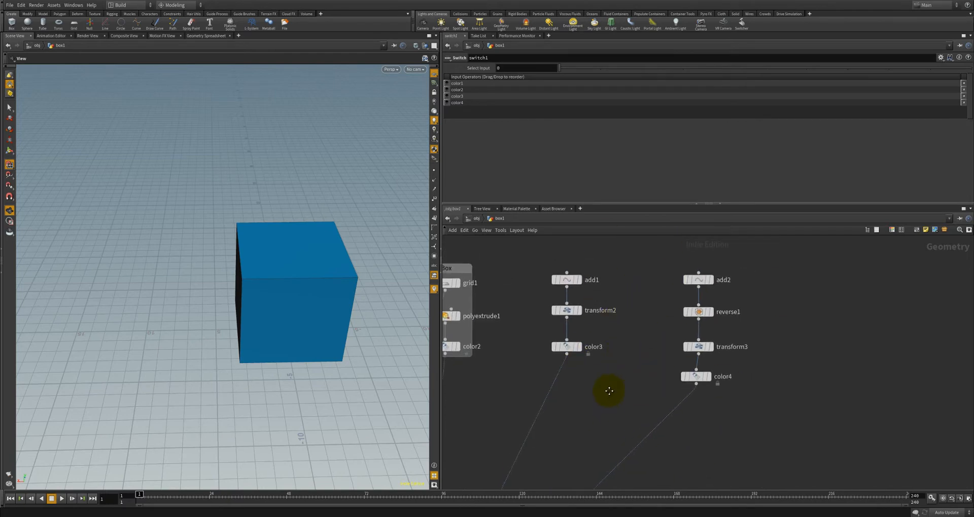
middle_click_drag(609, 391, 587, 357)
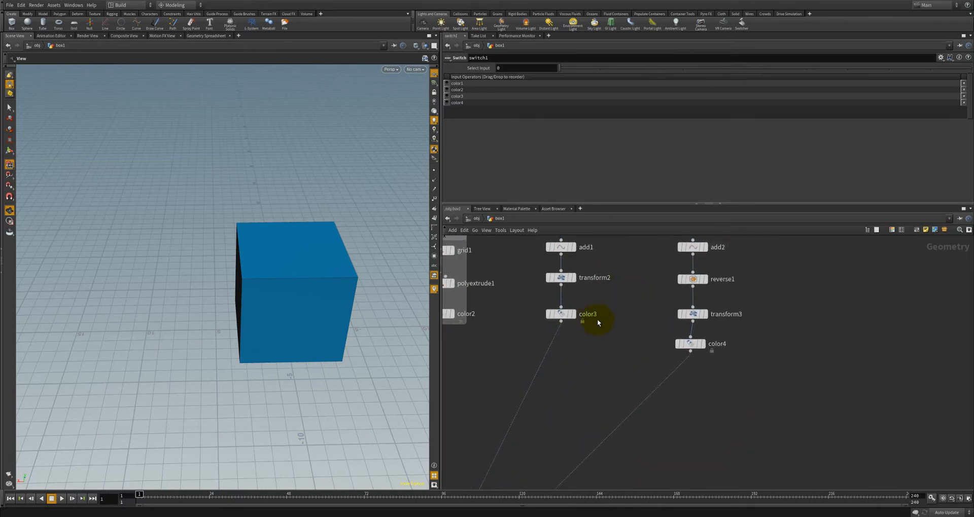
middle_click_drag(611, 309, 624, 276)
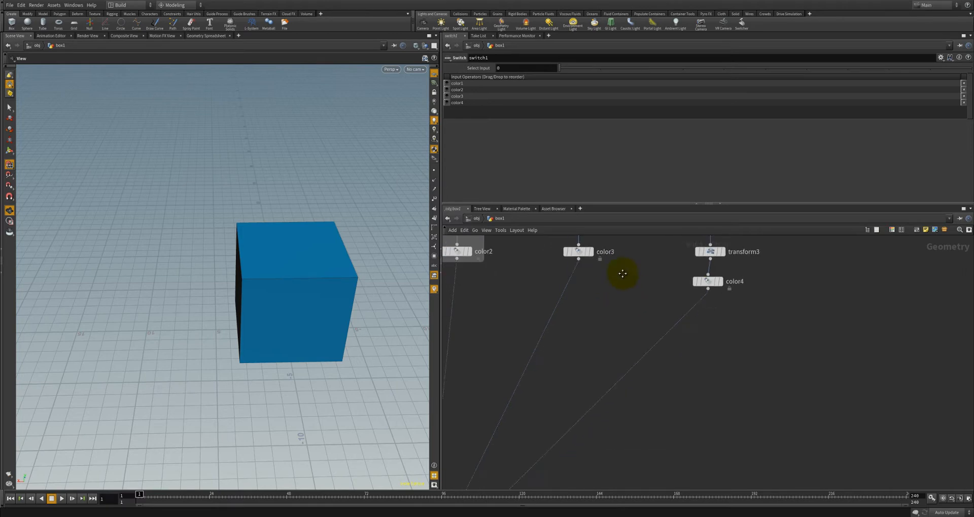
middle_click_drag(611, 321, 562, 380)
scroll(558, 377, "down", 1)
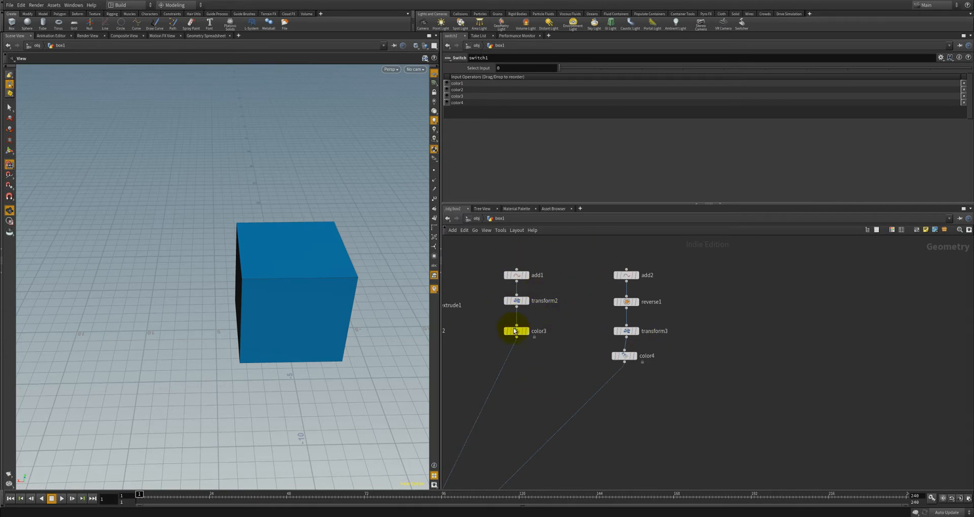
middle_click_drag(524, 404, 536, 356)
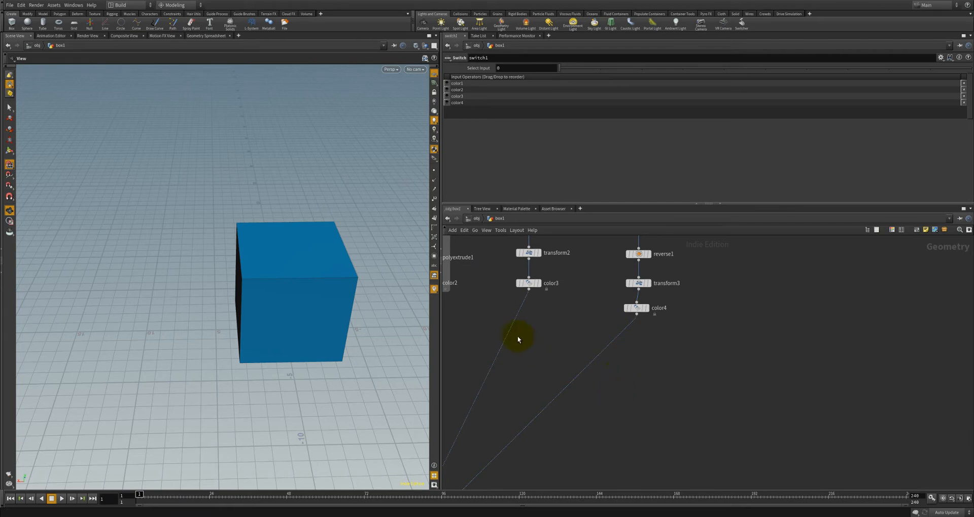
Step: Insert a second Switch node on the wire below color3 and connect color4 as its additional input
key("Tab")
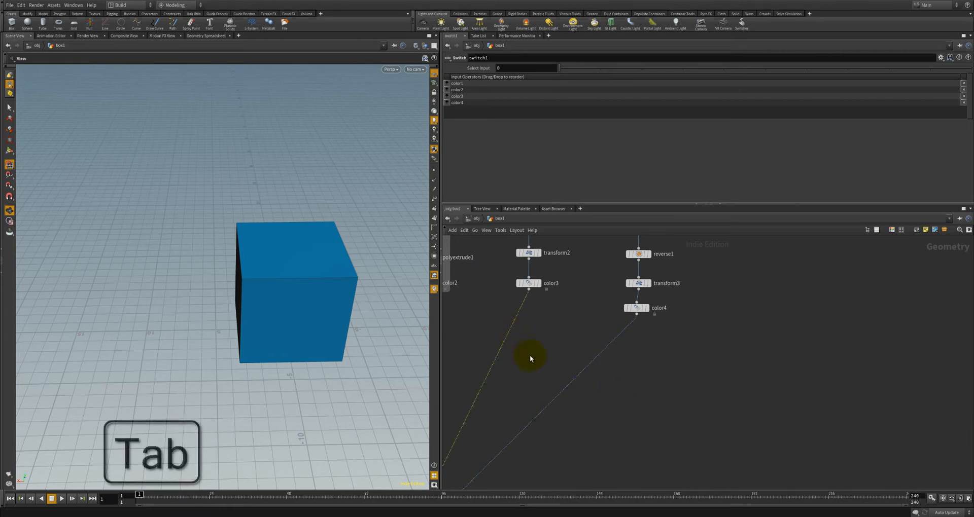
type("S")
key("Return")
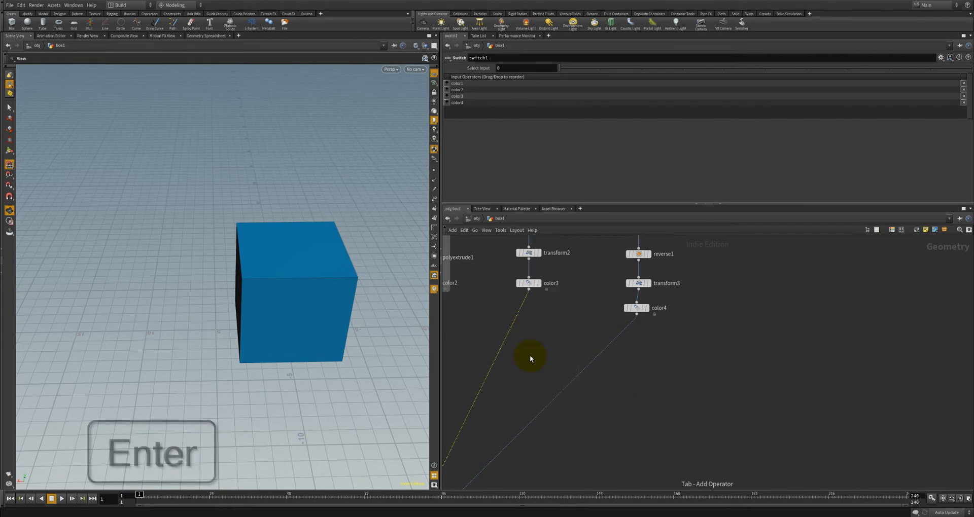
left_click(530, 355)
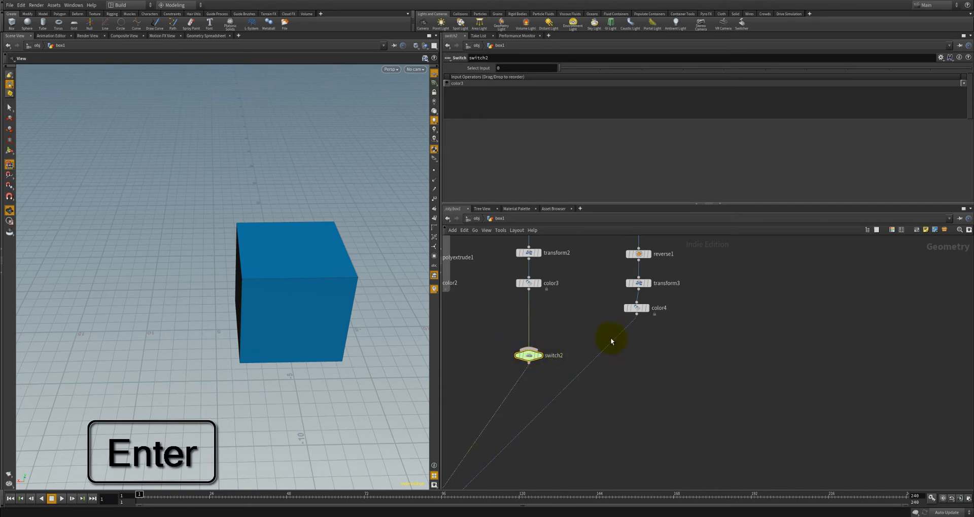
left_click(528, 349)
left_click(636, 315)
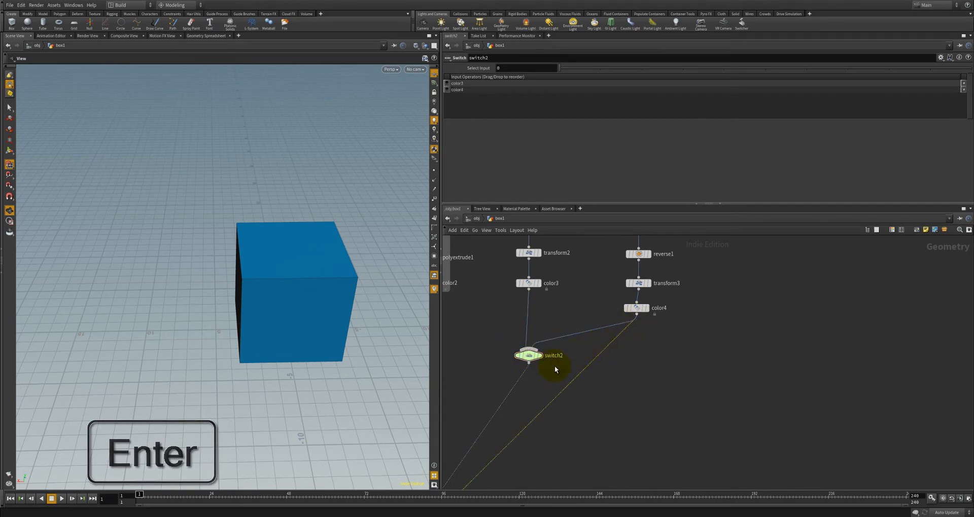
Step: Disconnect color4's direct wire to switch1 and position switch2 between and beneath color3 and color4
right_click(584, 373)
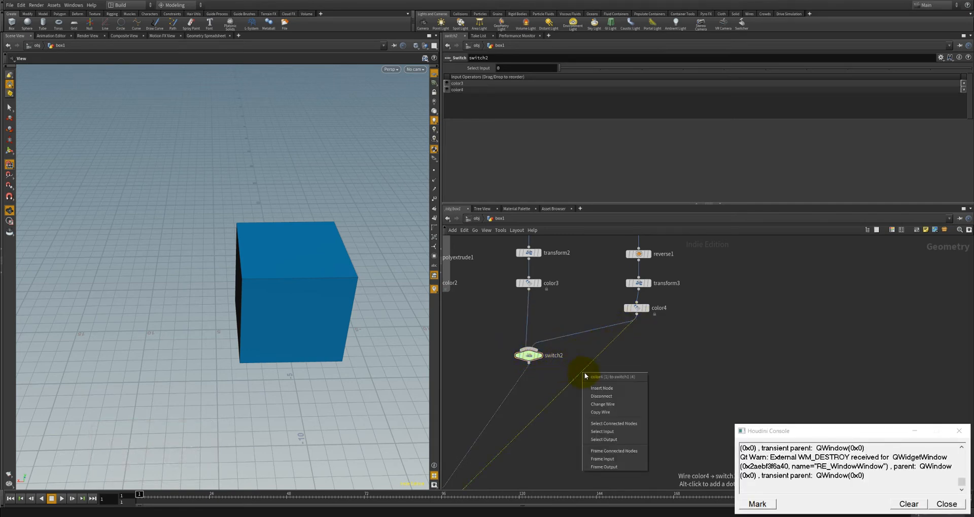
left_click(602, 397)
left_click(958, 430)
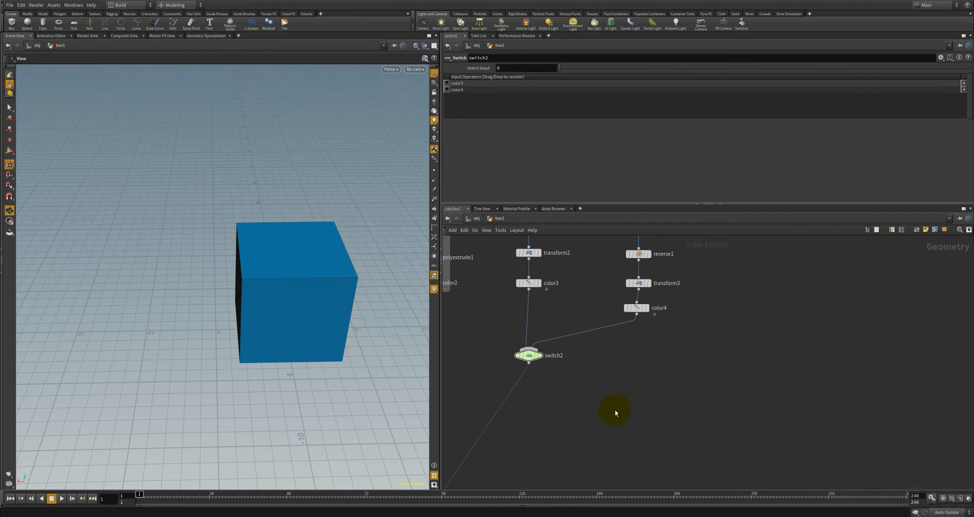
middle_click_drag(562, 371, 634, 365)
left_click_drag(609, 355, 654, 362)
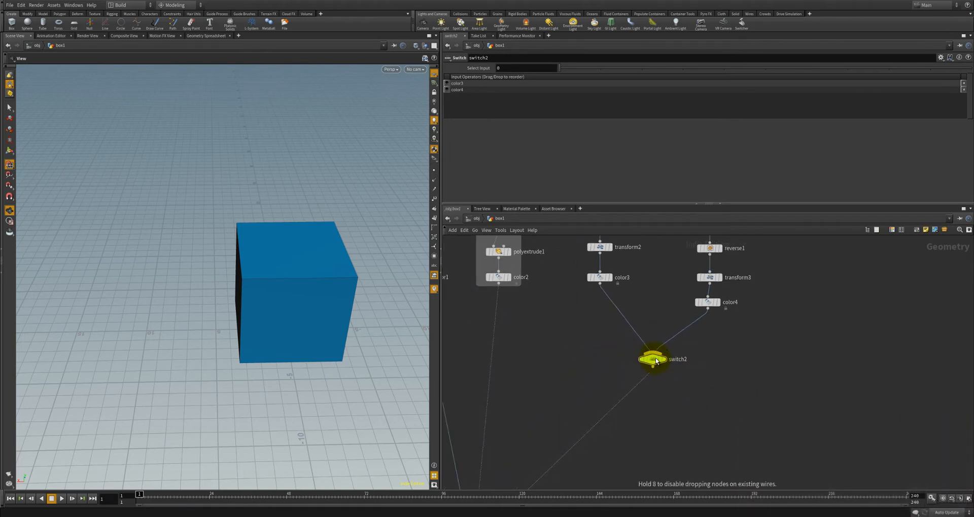
Step: Enclose add1, transform2 and color3 in a network box titled "Yellow Box"
middle_click_drag(567, 389, 601, 415)
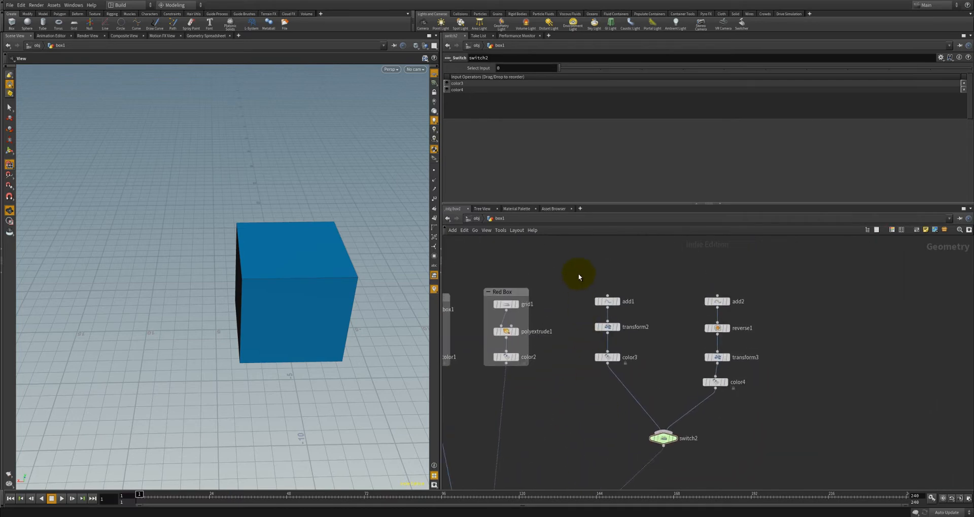
left_click_drag(651, 369, 654, 370)
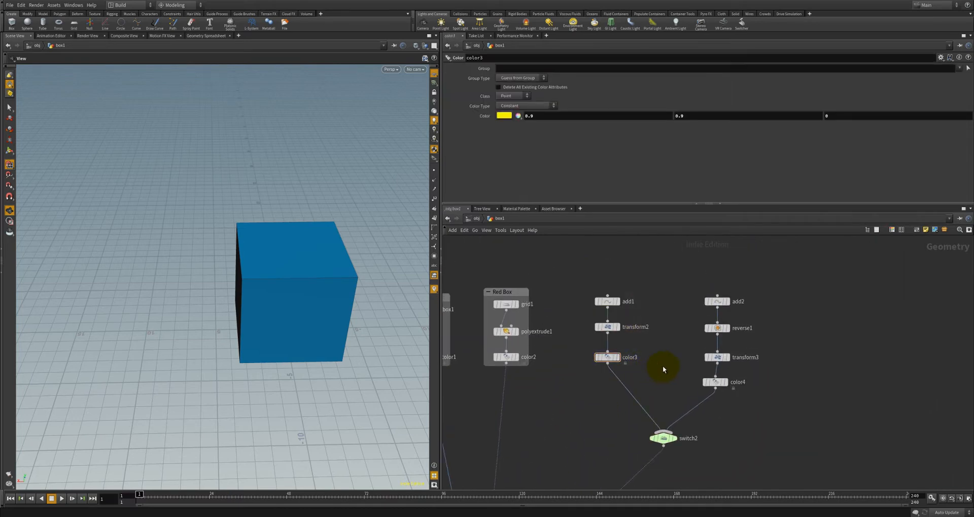
left_click_drag(654, 279, 576, 392)
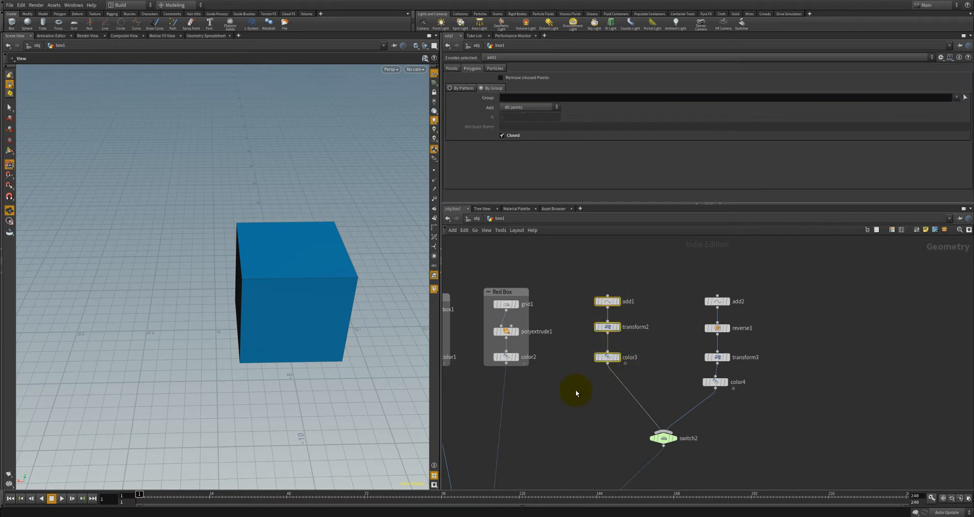
key("shift+o")
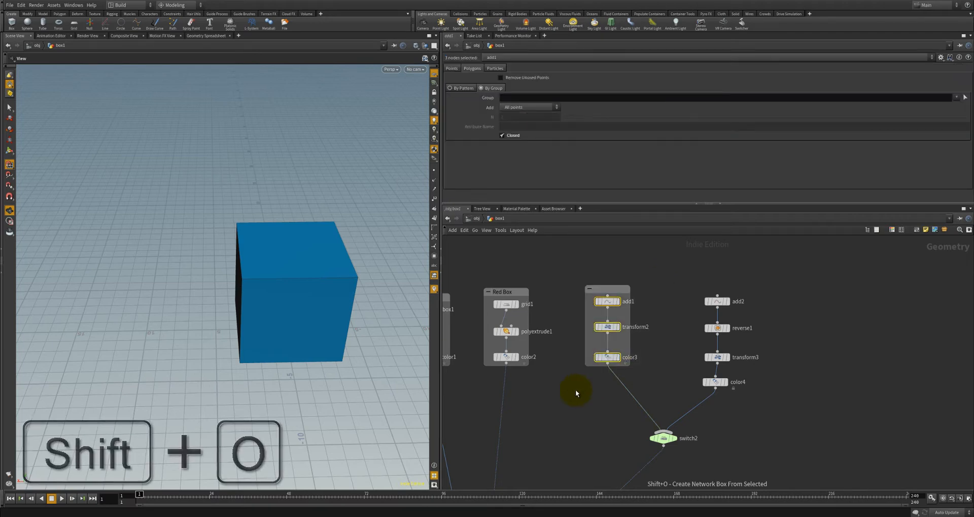
key("shift+y")
key("Return")
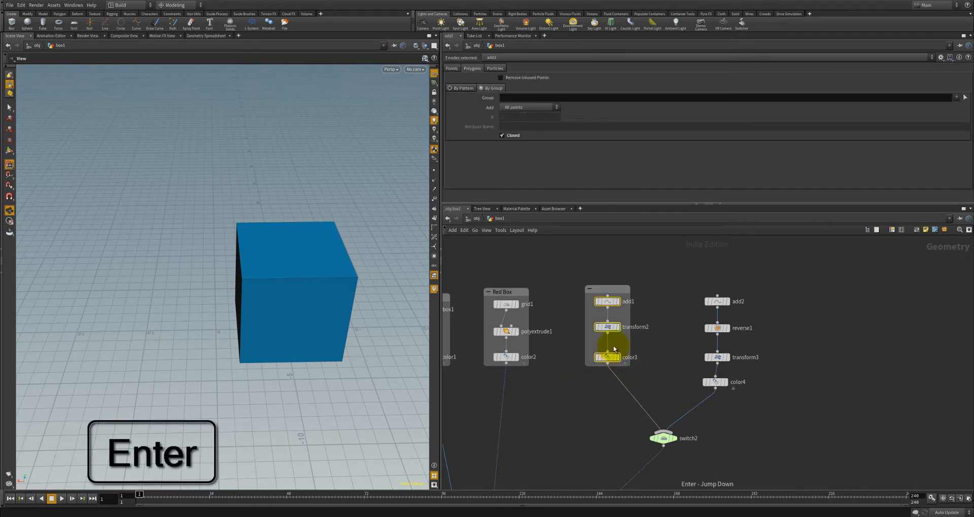
double_click(615, 288)
type("Y")
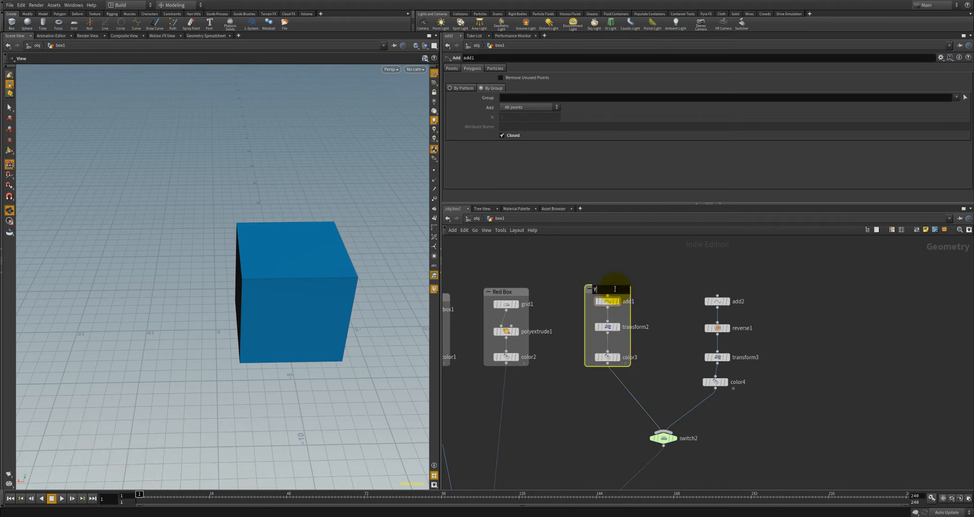
type("ellow B")
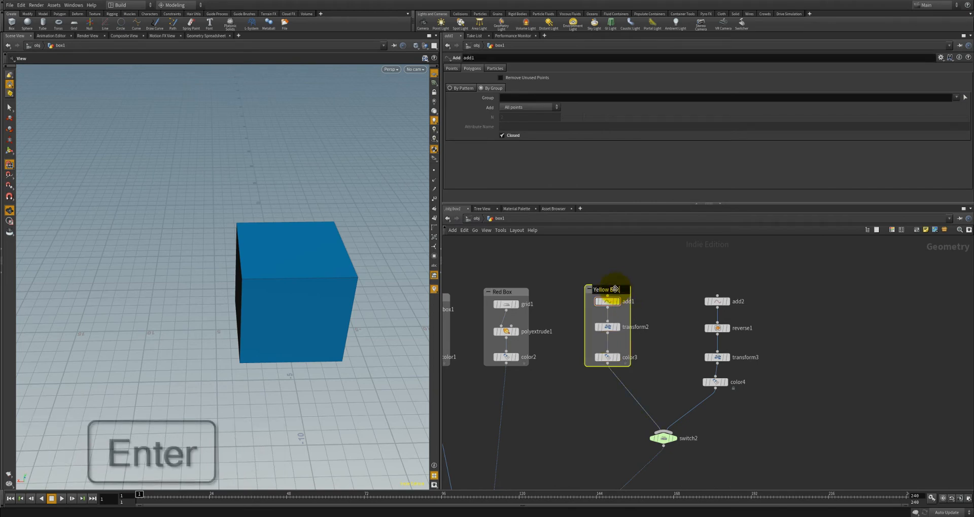
type("ox")
key("Return")
Step: Enclose add2, reverse1, transform3 and color4 in a network box titled "Grey Box"
left_click_drag(678, 278, 799, 410)
key("shift+o")
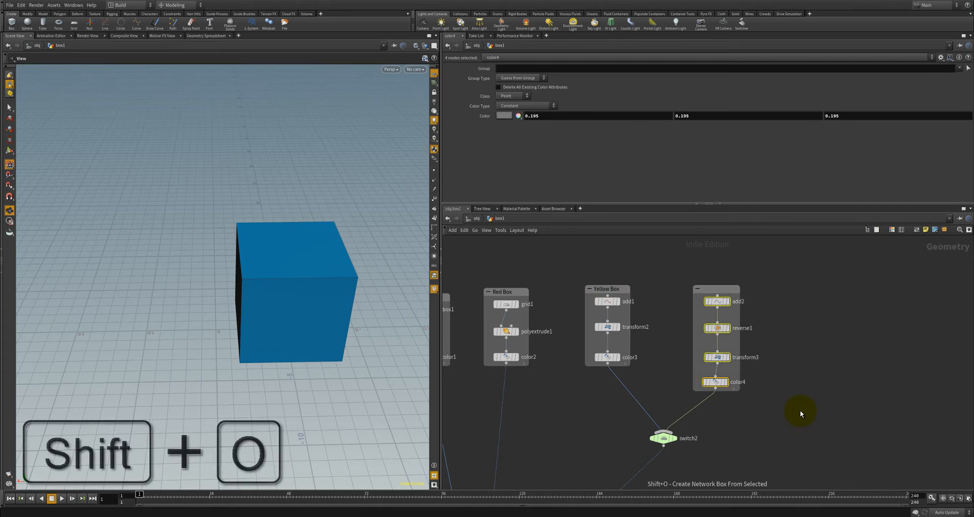
left_click(710, 289)
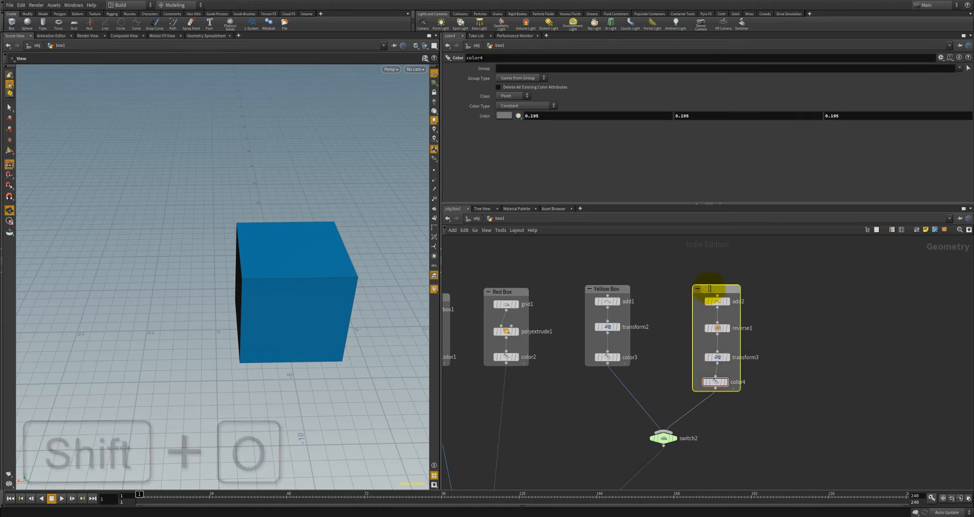
double_click(709, 289)
type("Grey Box")
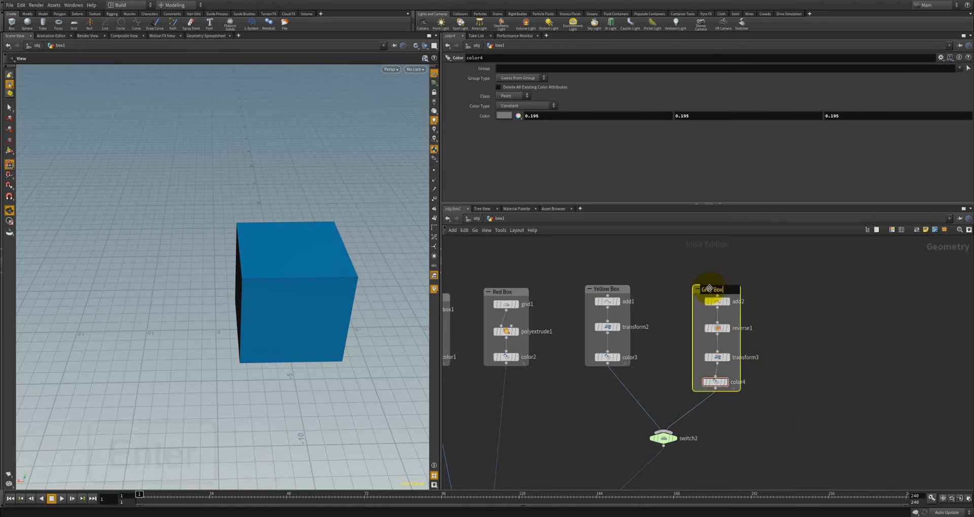
key("Return")
left_click(814, 346)
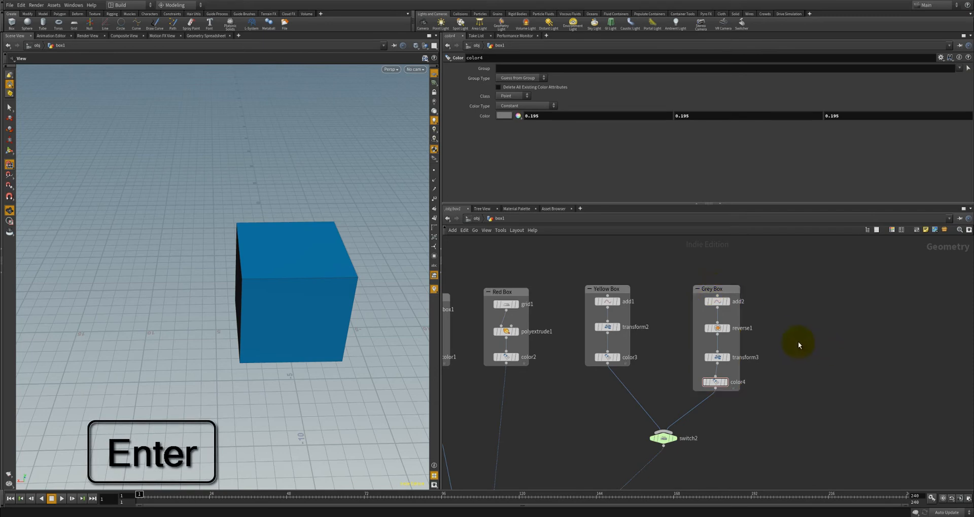
Step: Insert a PolyExtrude node on switch2's output wire, align it beneath the switch and display its result
middle_click_drag(749, 442, 738, 364)
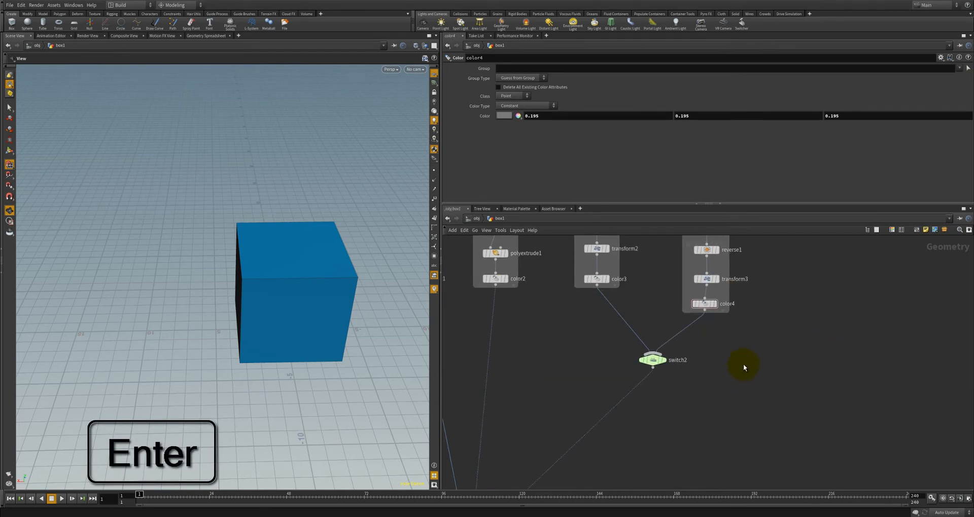
middle_click_drag(735, 388, 721, 416)
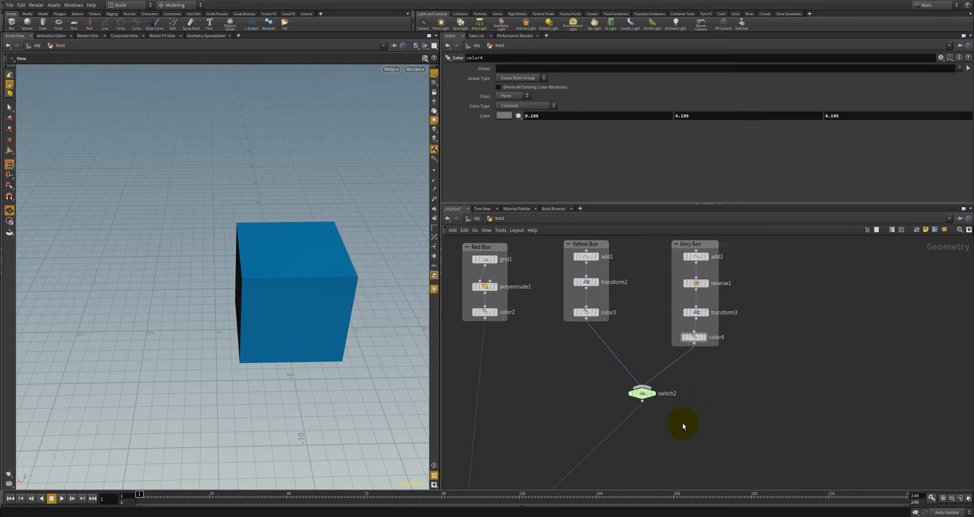
middle_click_drag(682, 423, 689, 382)
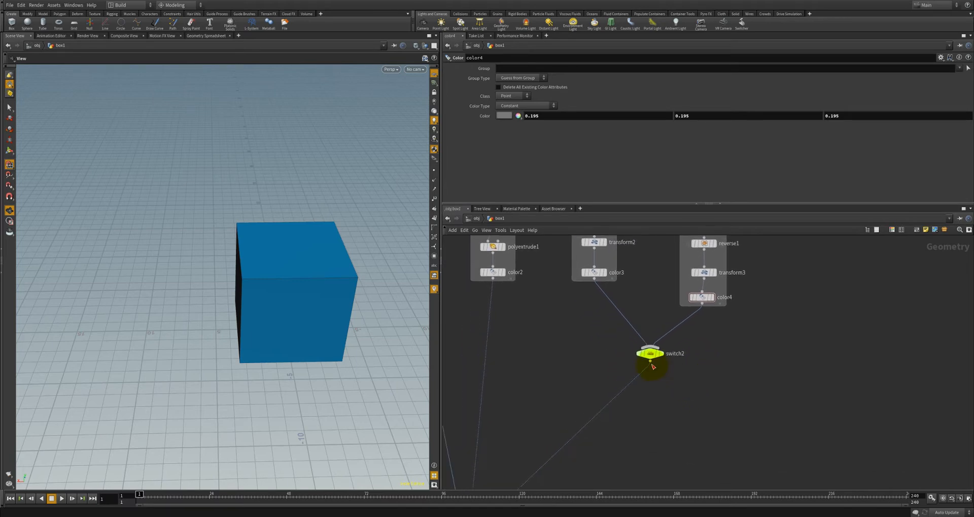
key("Tab")
type("po")
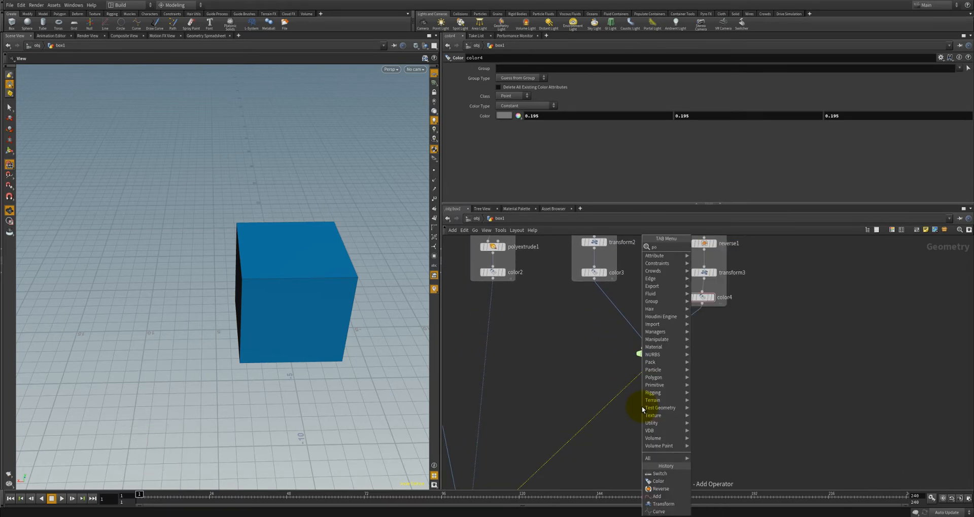
type("lye")
key("Return")
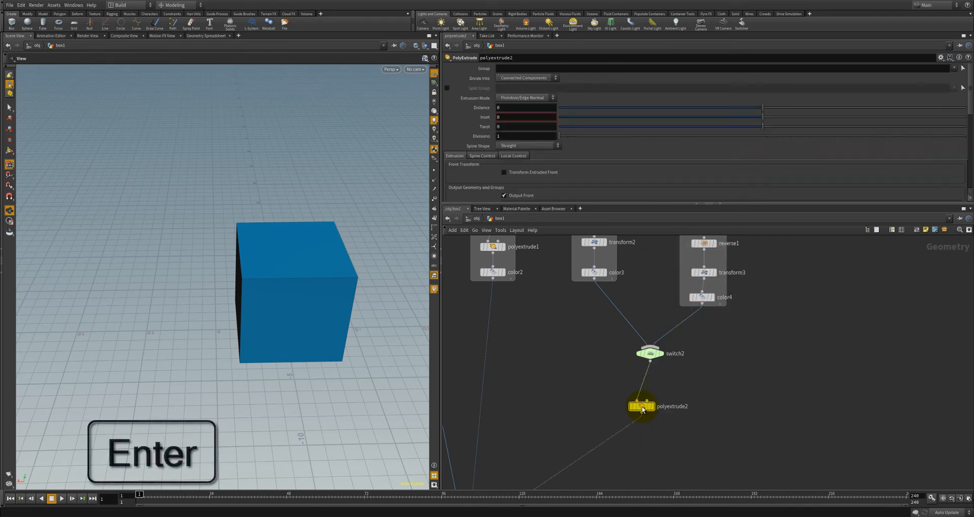
left_click(650, 401)
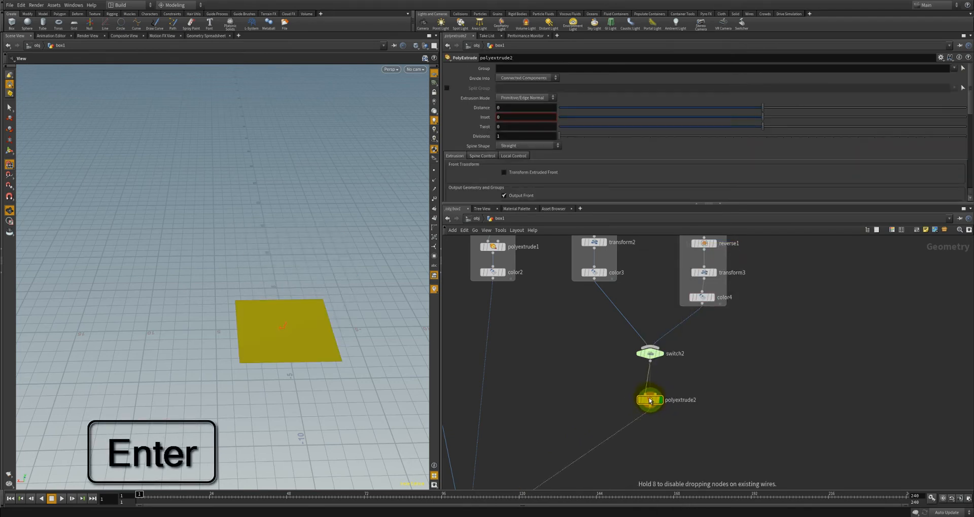
left_click_drag(650, 401, 649, 396)
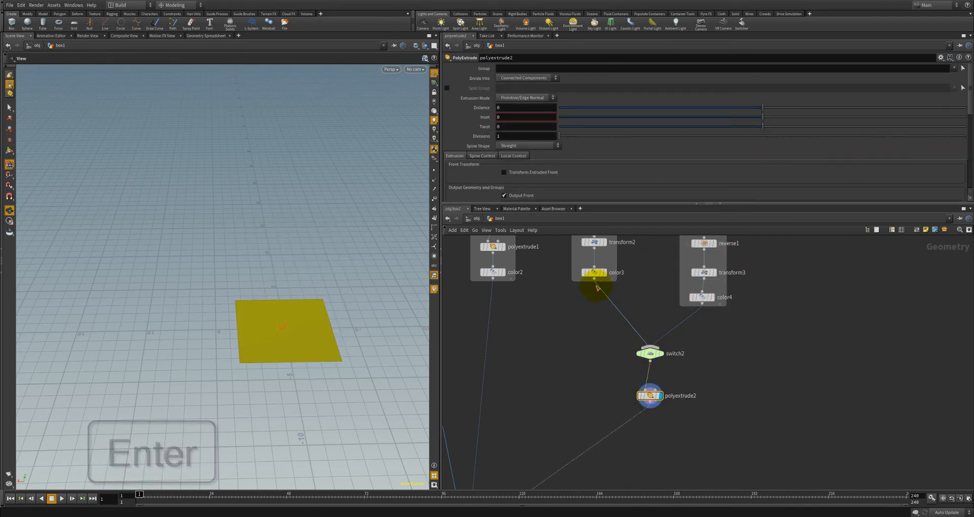
Step: Try a Distance of 0.849 on polyextrude2 to give the yellow face thickness
middle_click_drag(593, 343, 571, 382)
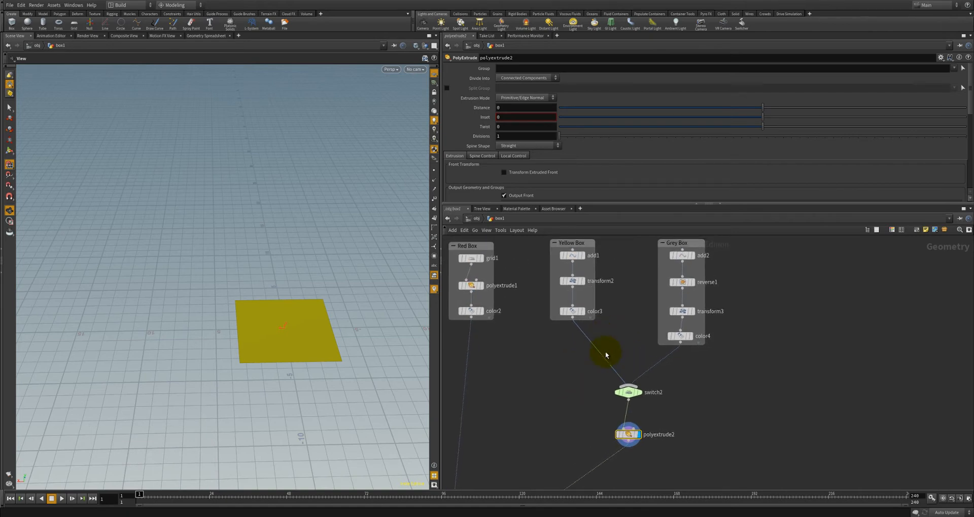
middle_click_drag(678, 397, 654, 358)
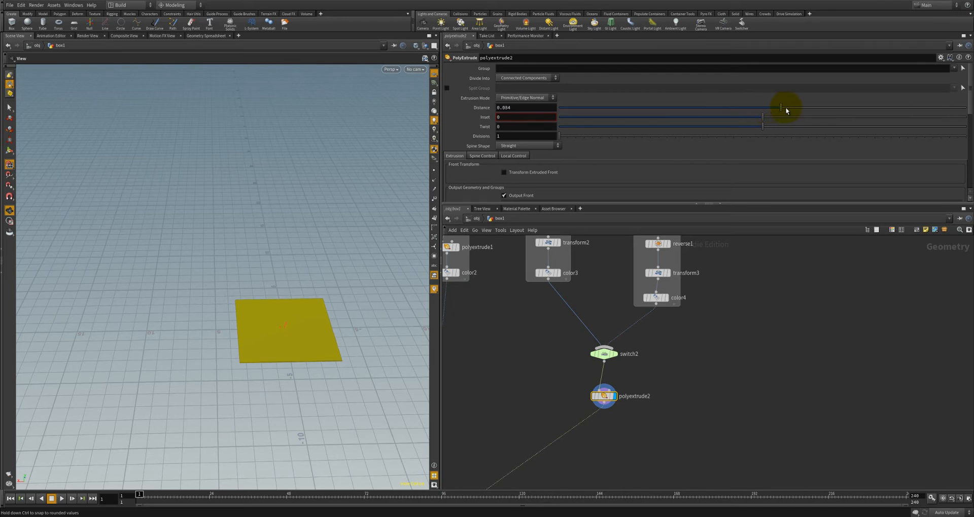
left_click_drag(786, 107, 908, 98)
Step: Copy box1's X Size parameter and paste it as a relative reference into polyextrude2's Distance
middle_click_drag(504, 330, 673, 383)
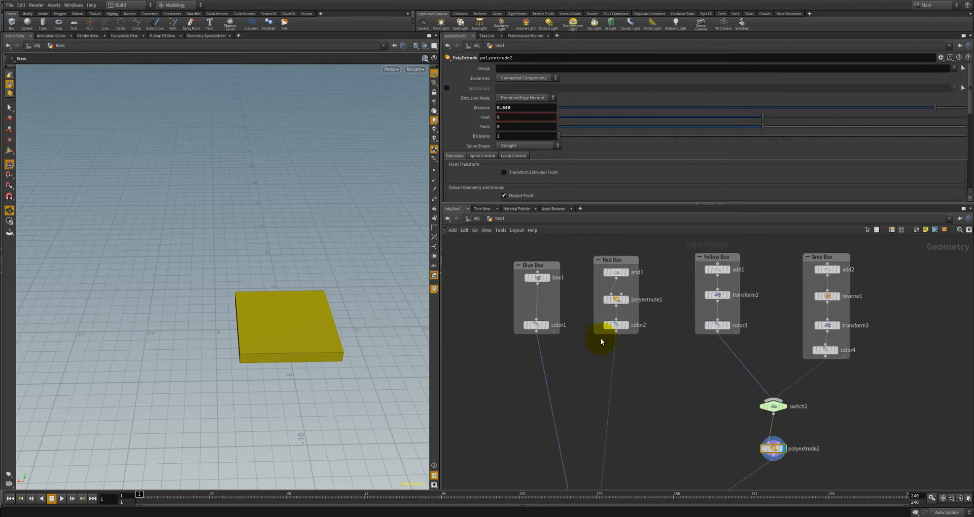
left_click(537, 278)
right_click(529, 95)
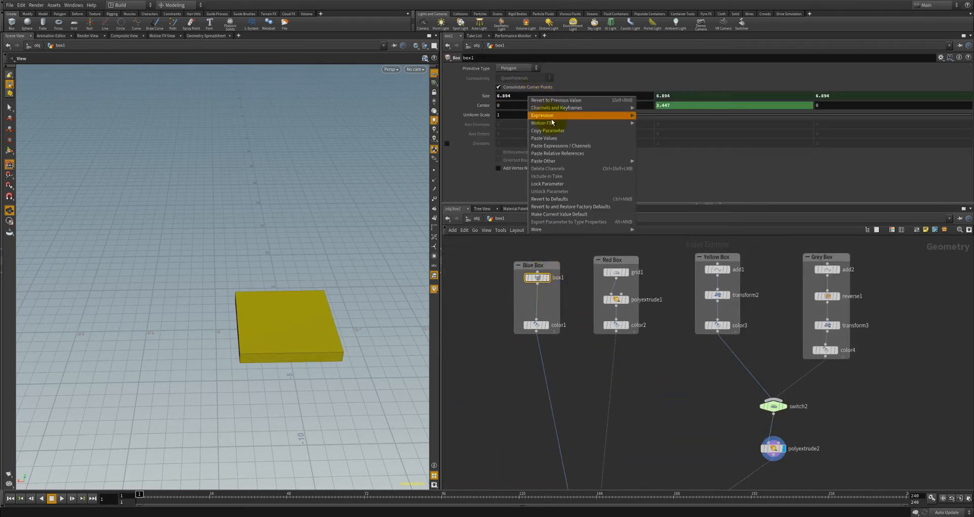
left_click(550, 131)
left_click(773, 450)
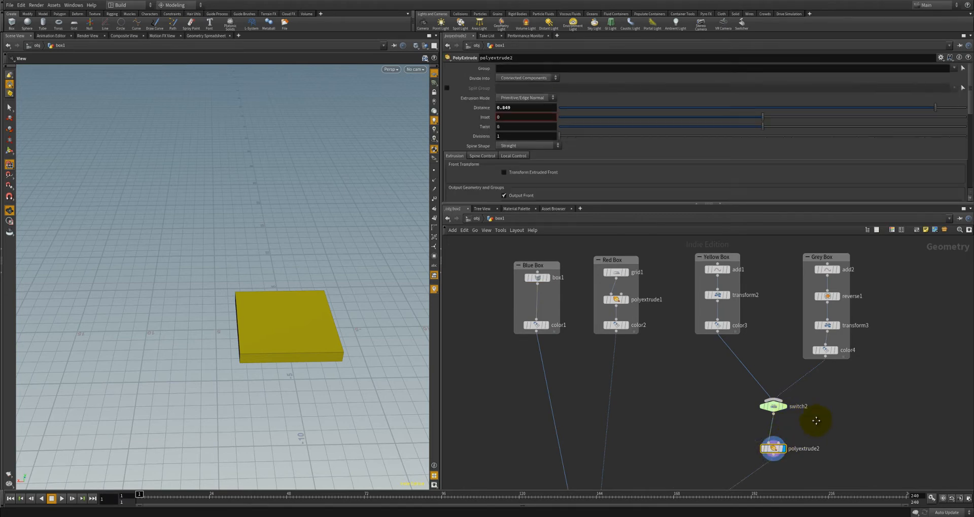
middle_click_drag(764, 359, 668, 339)
right_click(520, 107)
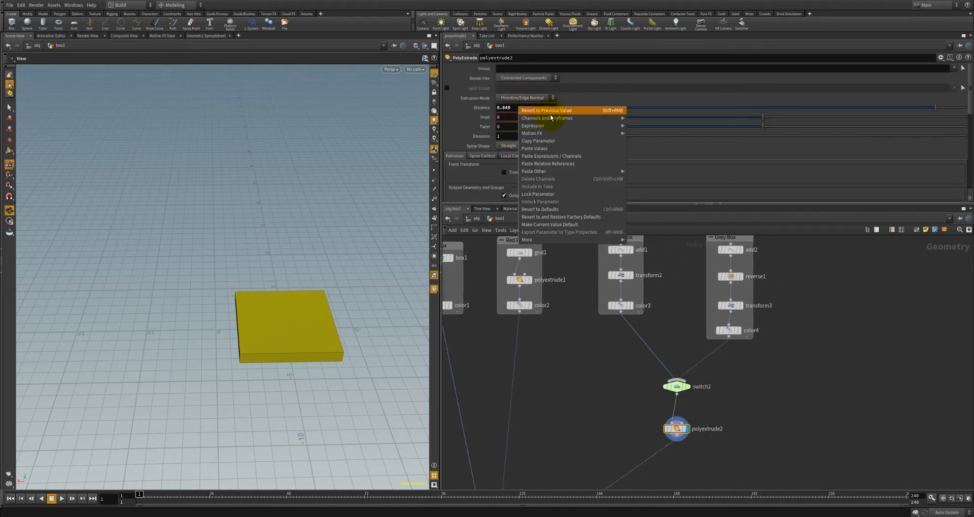
left_click(548, 163)
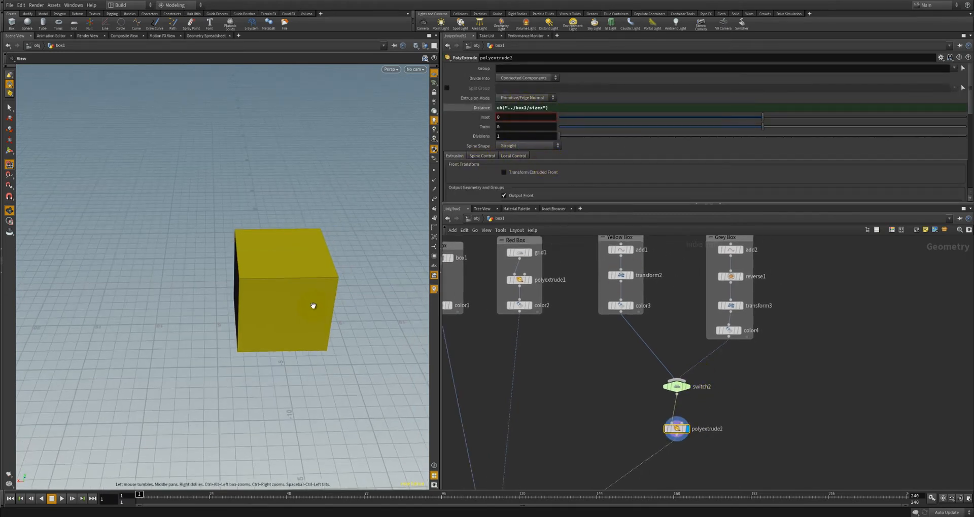
Step: Inspect the extruded yellow box from other angles and review switch2's parameters and the four network boxes
left_click_drag(313, 305, 322, 381)
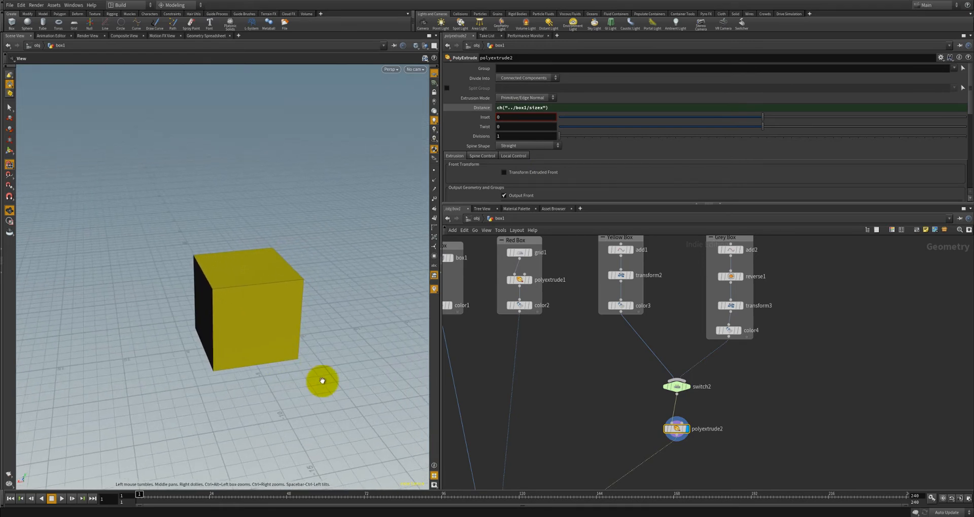
left_click(678, 388)
left_click_drag(560, 77, 278, 285)
middle_click_drag(496, 350, 566, 364)
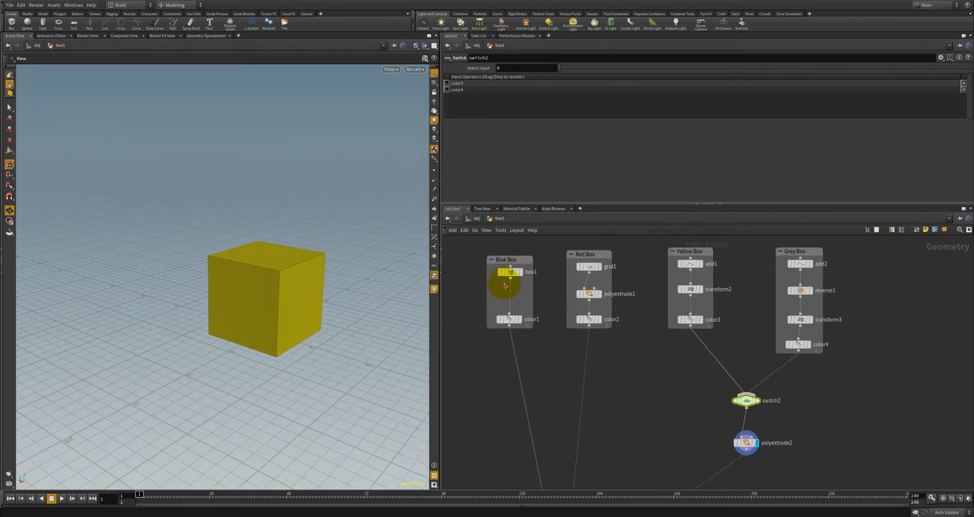
middle_click_drag(621, 352, 636, 359)
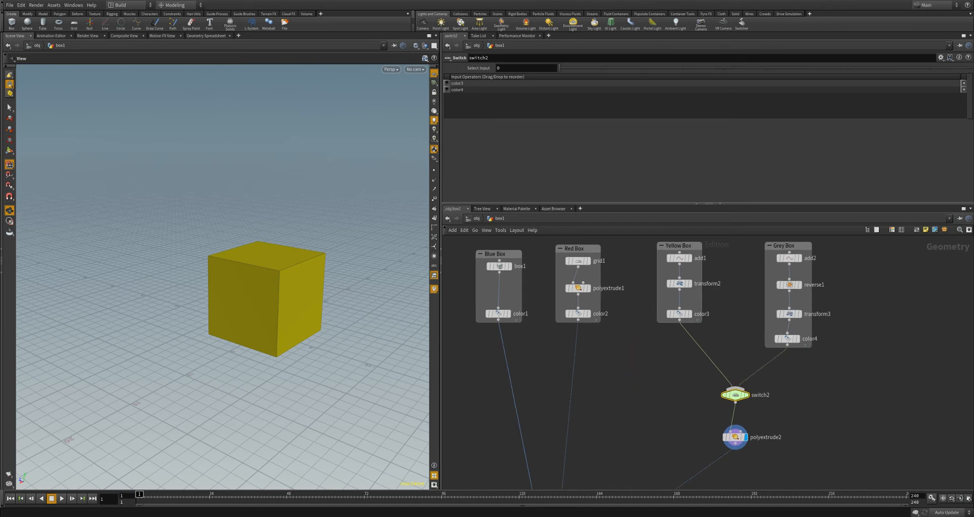
Step: Enable Output Back on polyextrude2 to close the open back side of the yellow box
left_click(735, 438)
left_click_drag(305, 364, 276, 308)
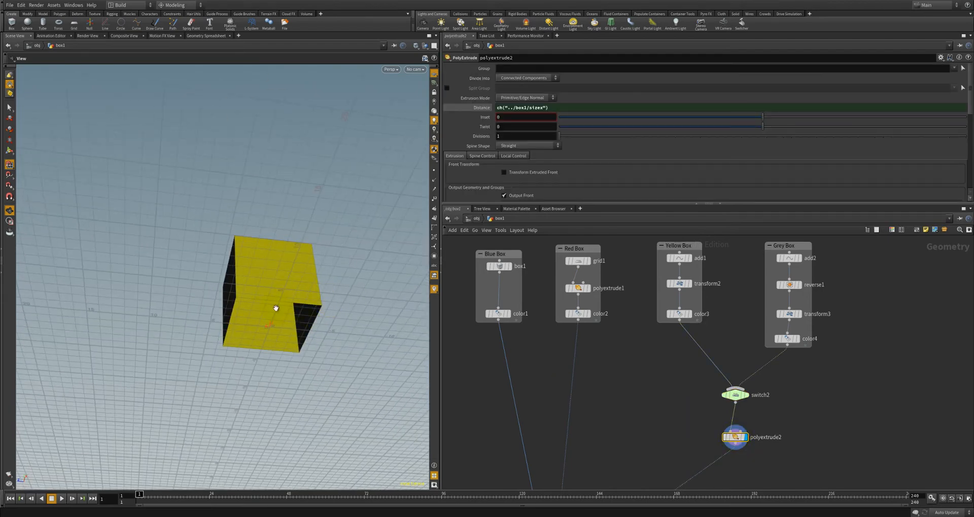
scroll(523, 180, "down", 3)
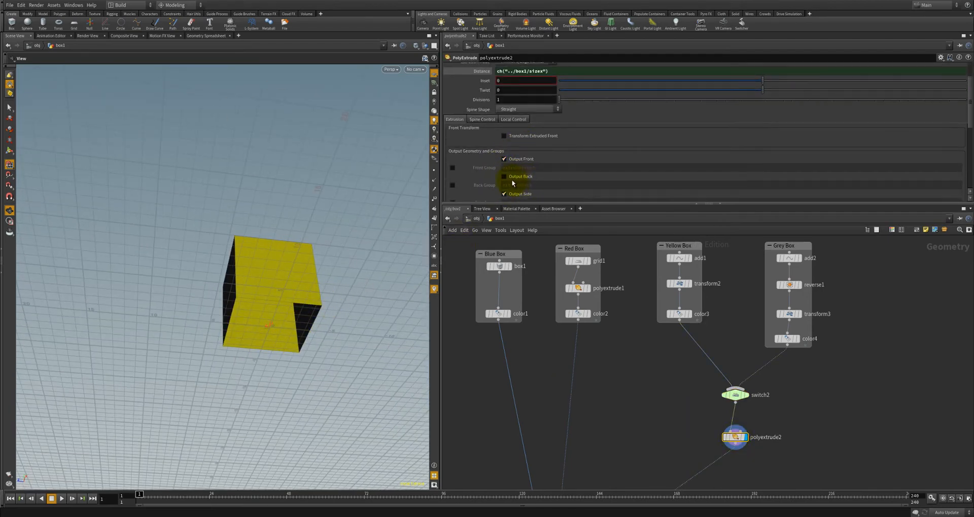
left_click(508, 177)
left_click_drag(341, 279, 268, 353)
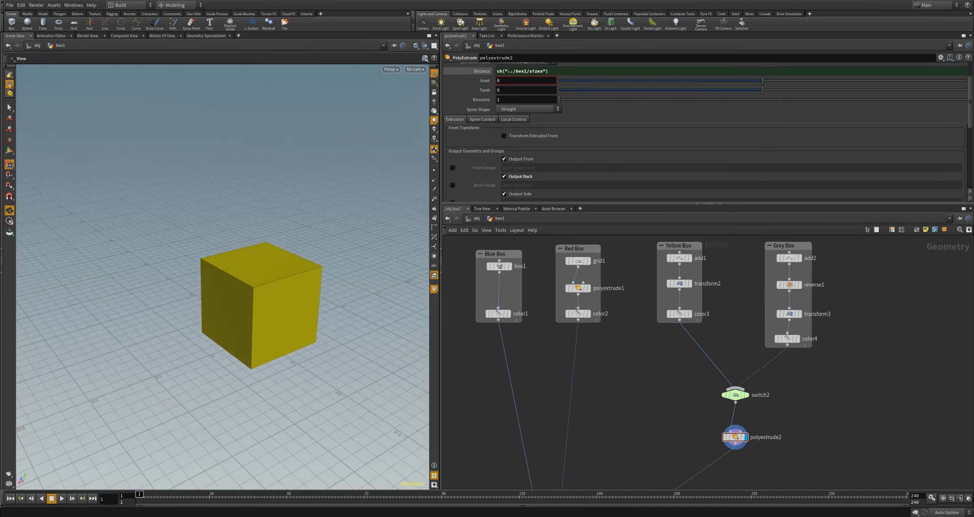
middle_click_drag(758, 476, 637, 451)
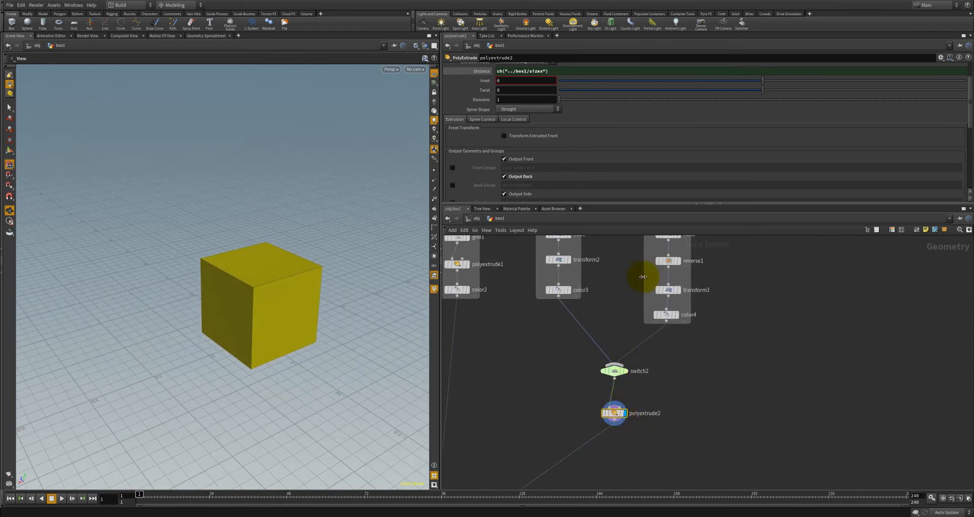
scroll(604, 126, "up", 3)
left_click_drag(560, 137, 566, 139)
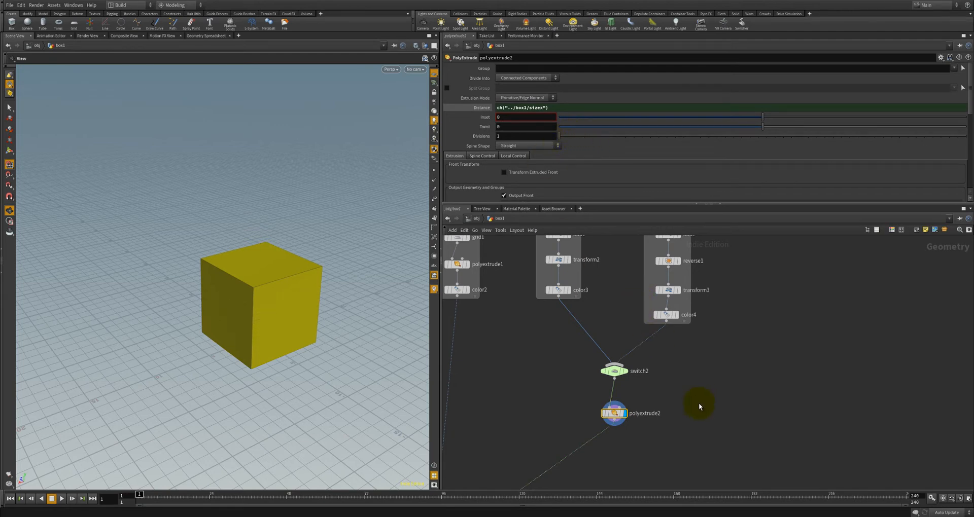
Step: Append a PolySplit node to polyextrude2's output and display its result
middle_click_drag(698, 404, 681, 316)
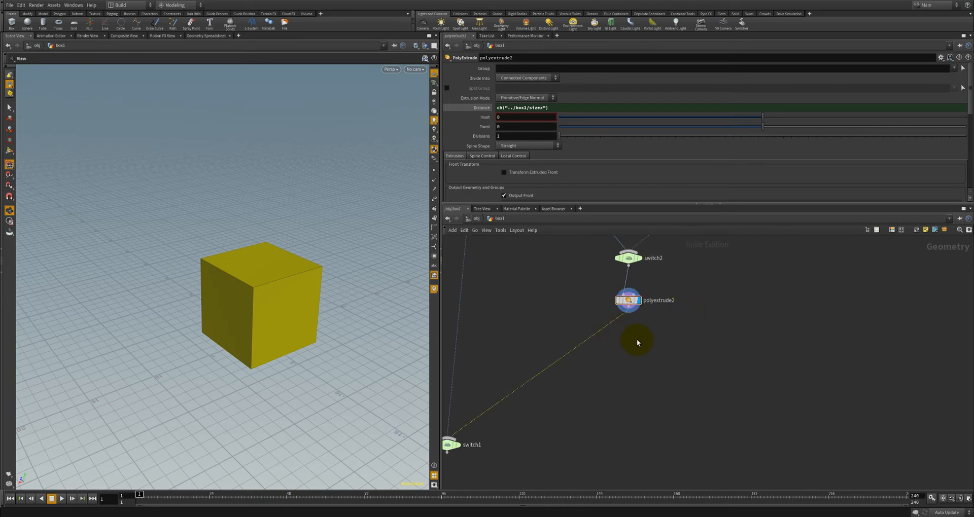
left_click(629, 313)
key("Tab")
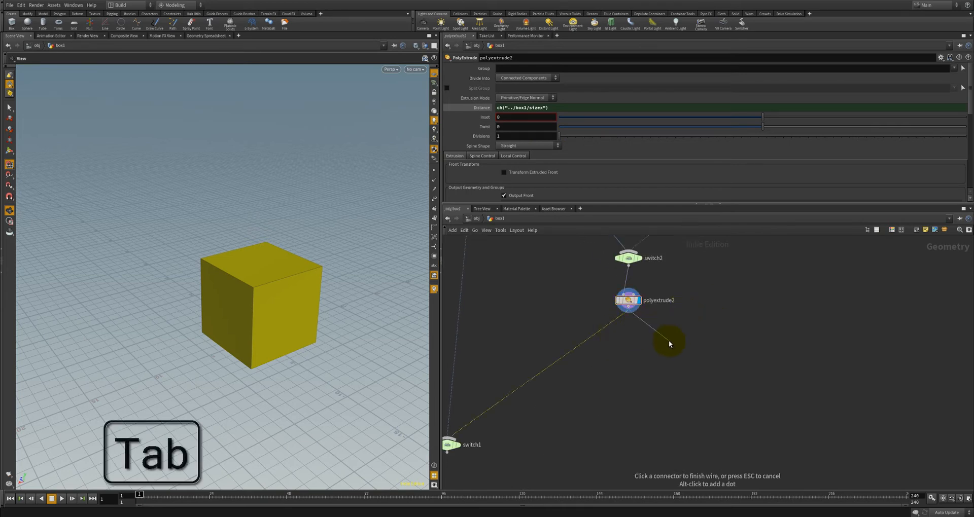
type("polys")
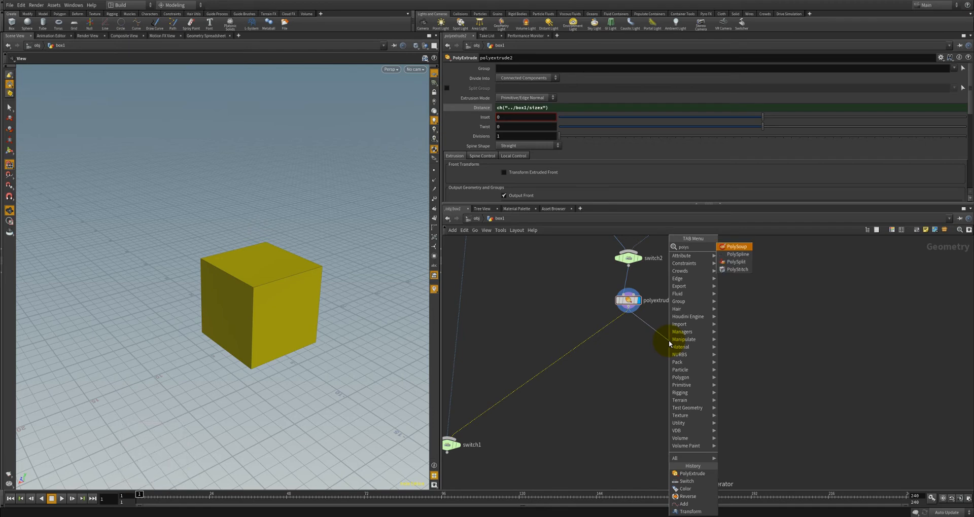
key("Down")
key("Down")
key("Return")
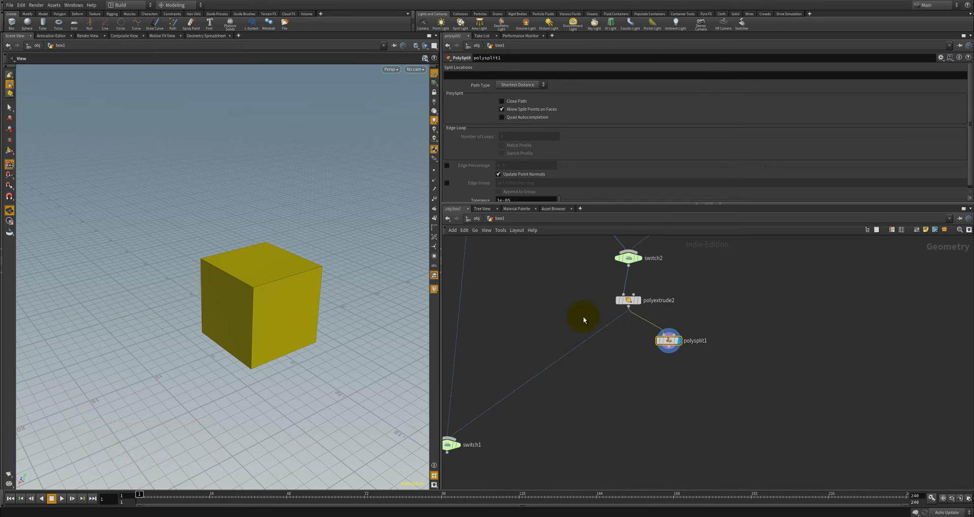
Step: Set polysplit1's Path Type to Edge Loop with 1 loop
left_click_drag(263, 320, 239, 348)
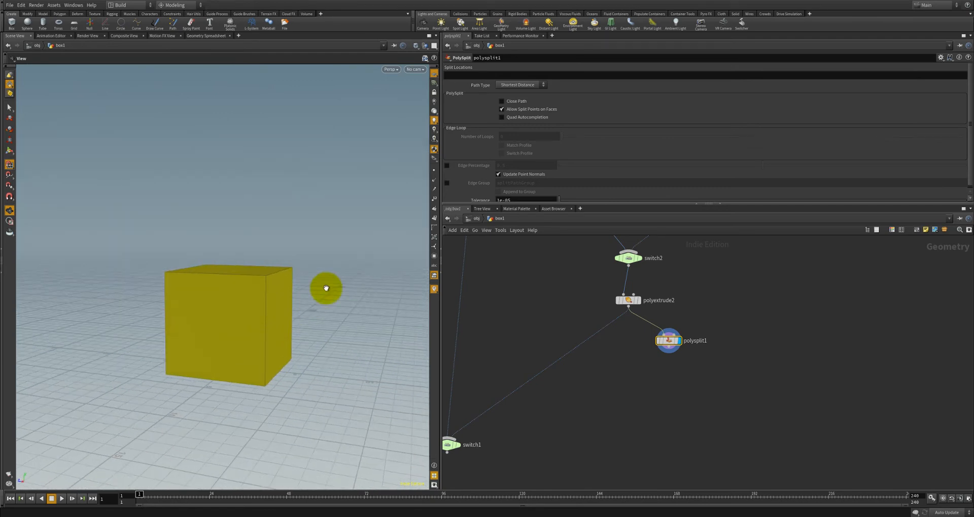
scroll(693, 298, "up", 2)
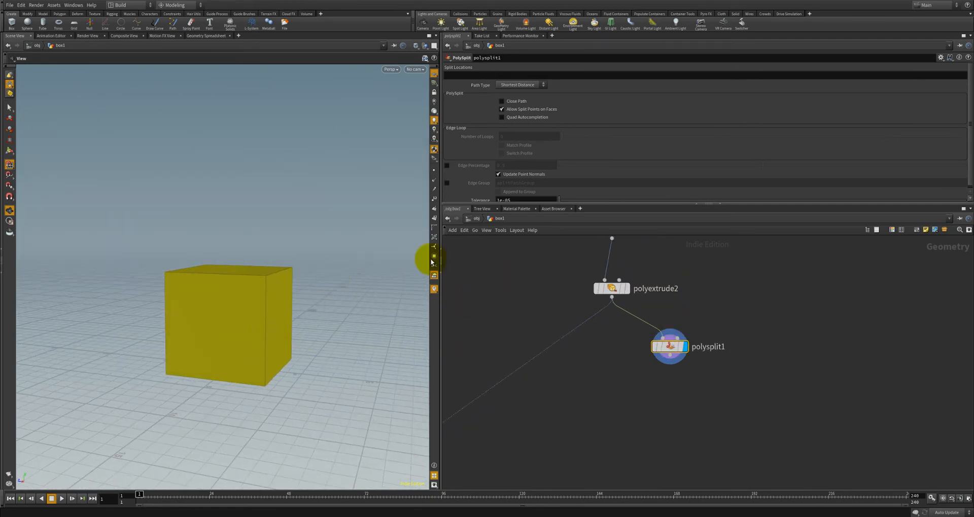
left_click(523, 86)
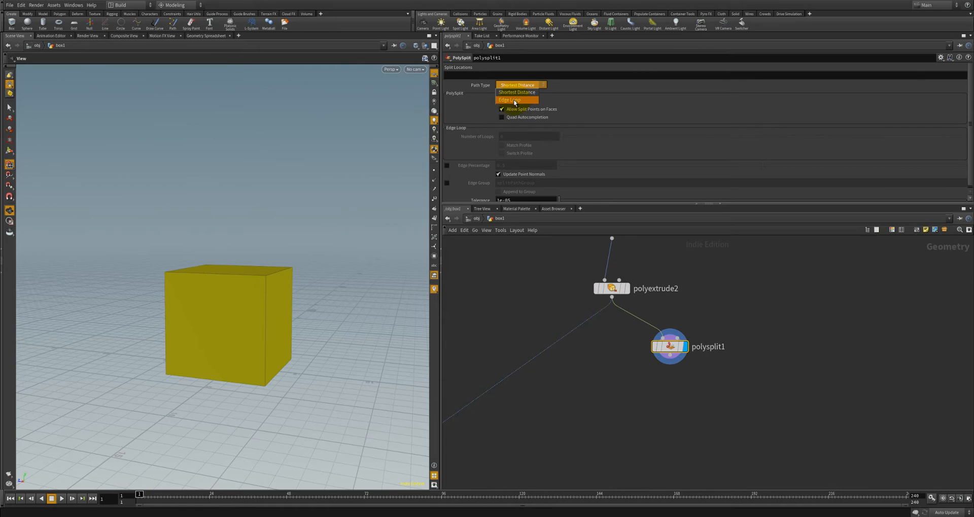
left_click(513, 99)
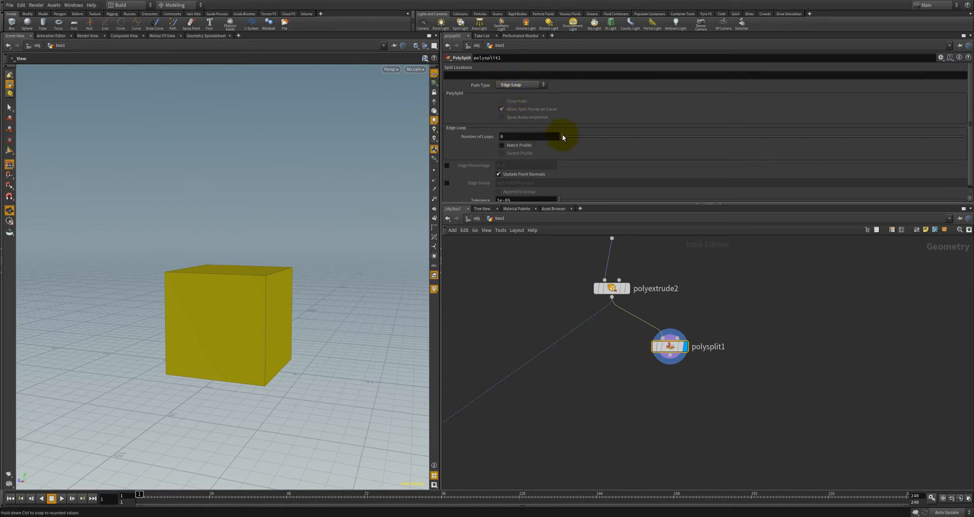
left_click_drag(562, 136, 607, 145)
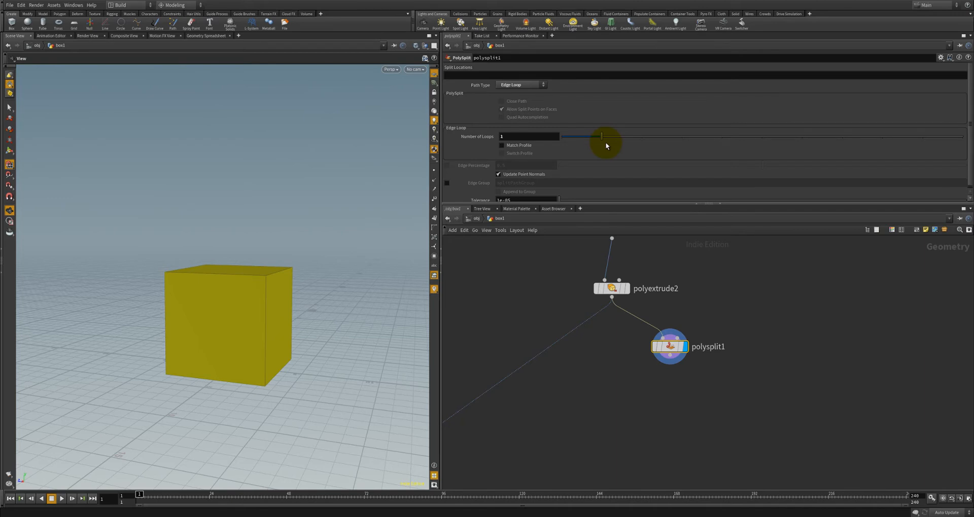
Step: Place polysplit1's edge loop horizontally around the yellow box at about mid-height and check it from several sides
left_click_drag(322, 269, 256, 308)
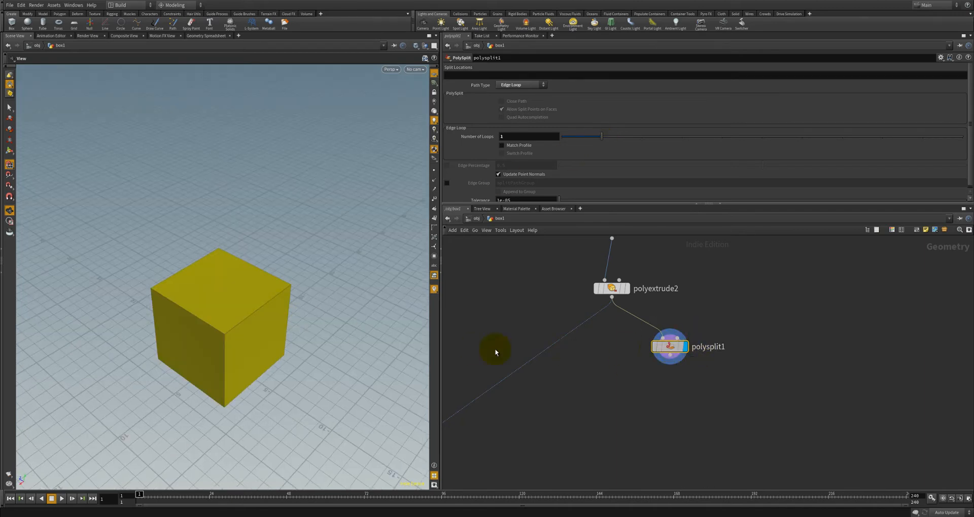
left_click_drag(234, 351, 252, 330)
key("Return")
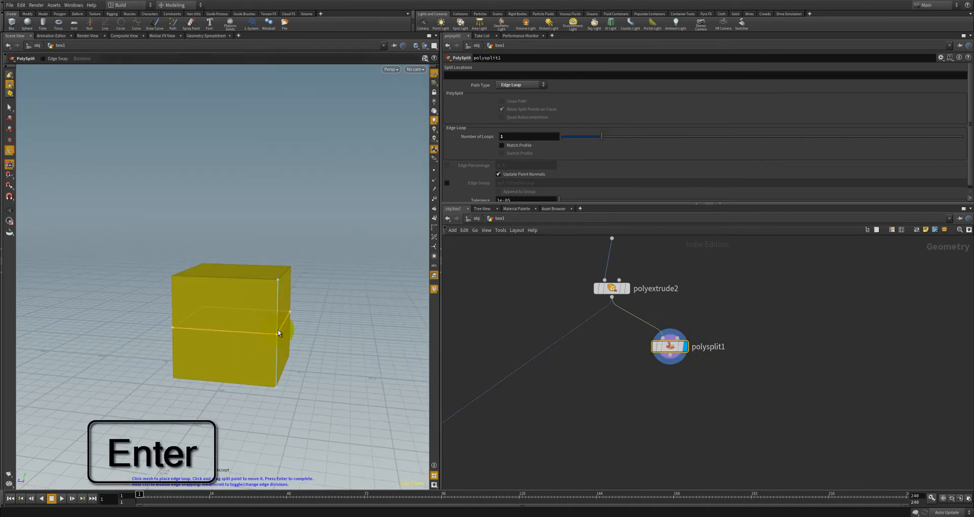
left_click(278, 335)
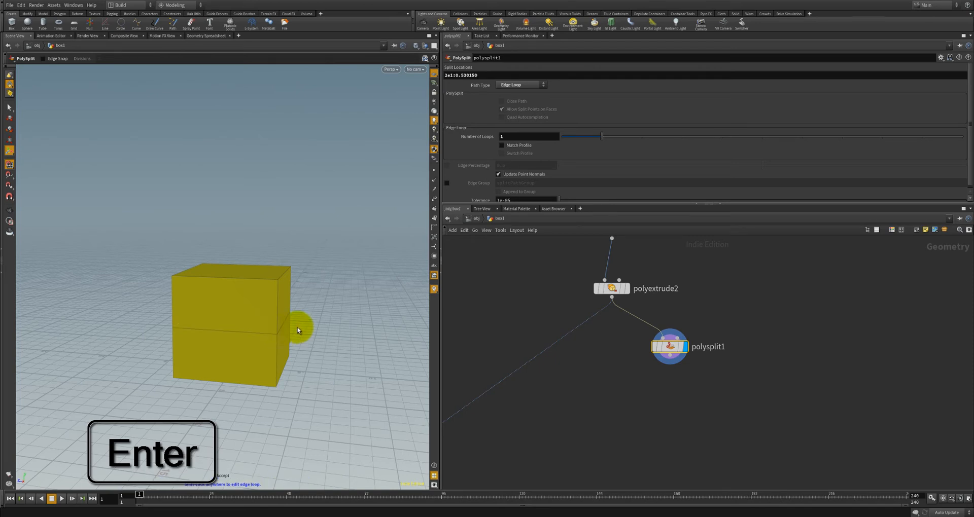
left_click_drag(344, 318, 245, 344)
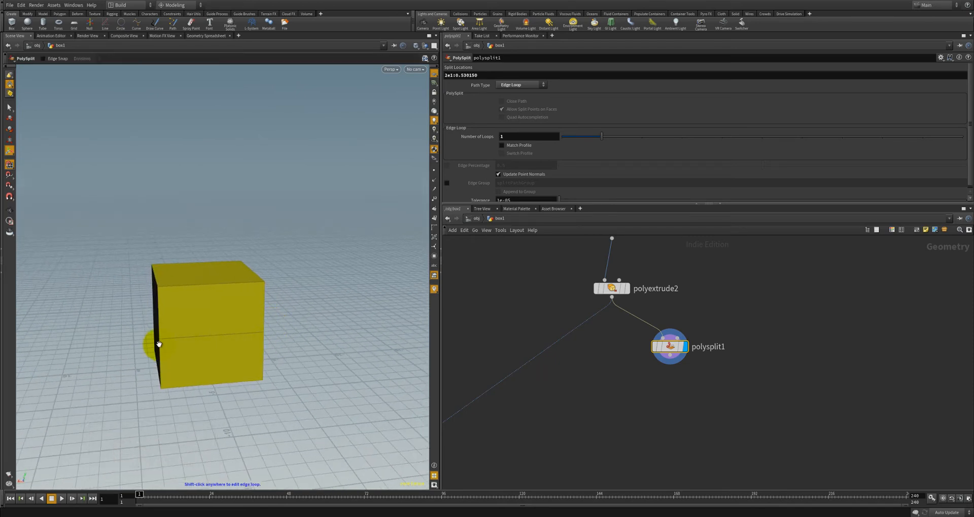
left_click_drag(156, 342, 268, 339)
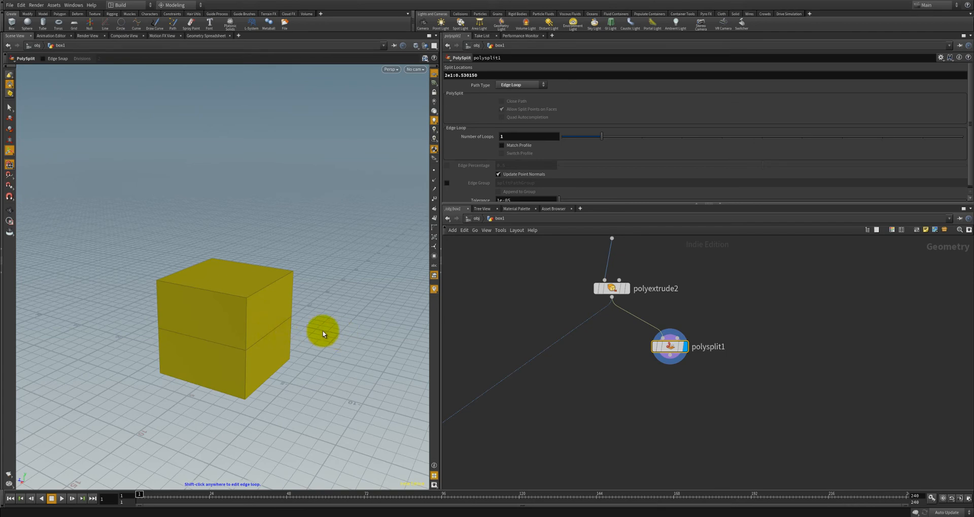
mouse_move(661, 347)
left_click_drag(301, 312, 285, 336)
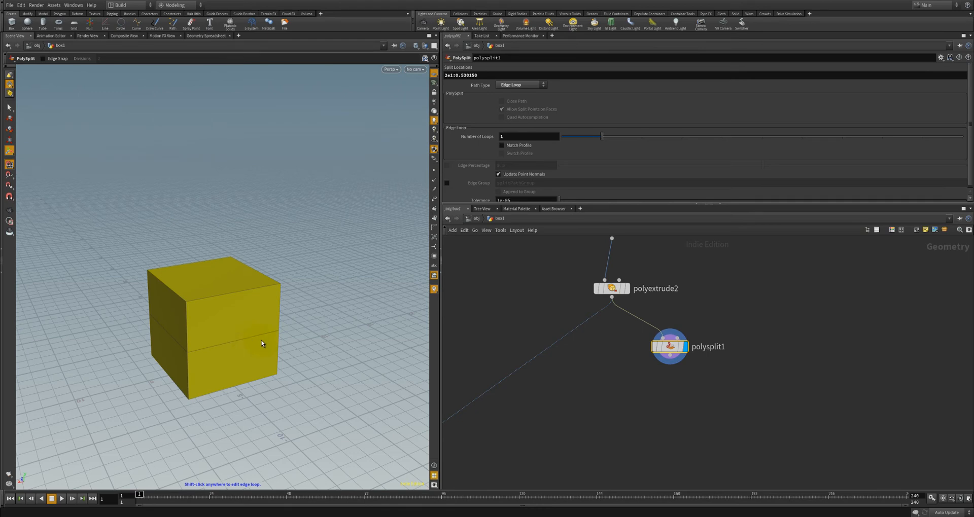
left_click_drag(309, 346, 268, 351)
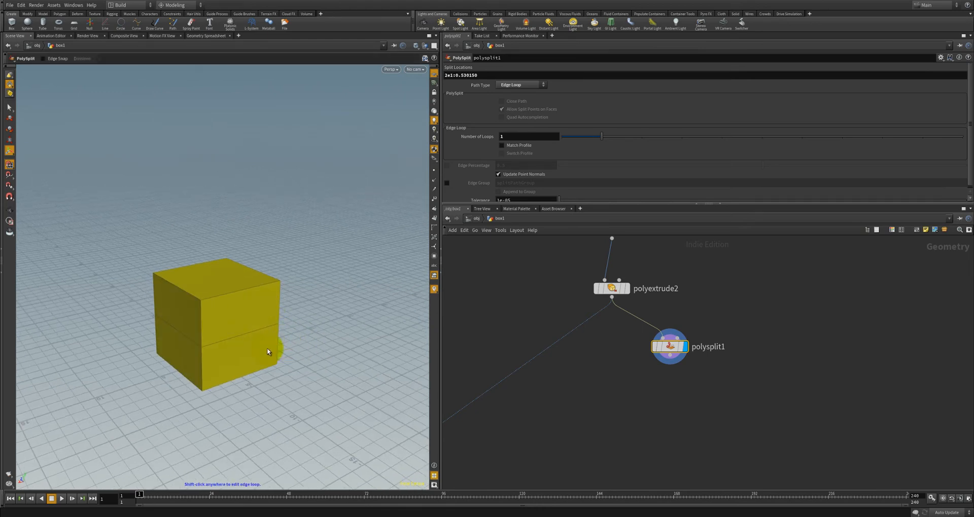
Step: Add a second PolySplit in Edge Loop mode and place a vertical loop near the middle of the box
key("q")
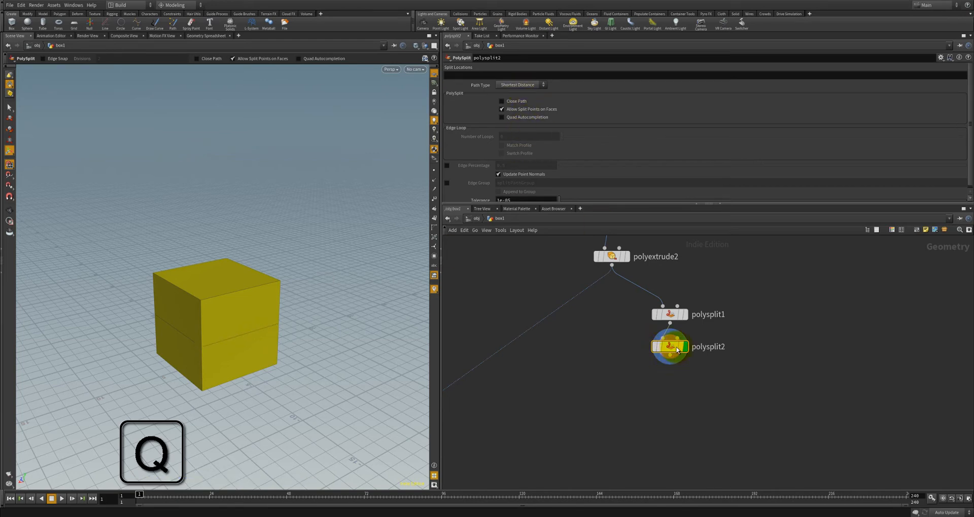
left_click(518, 86)
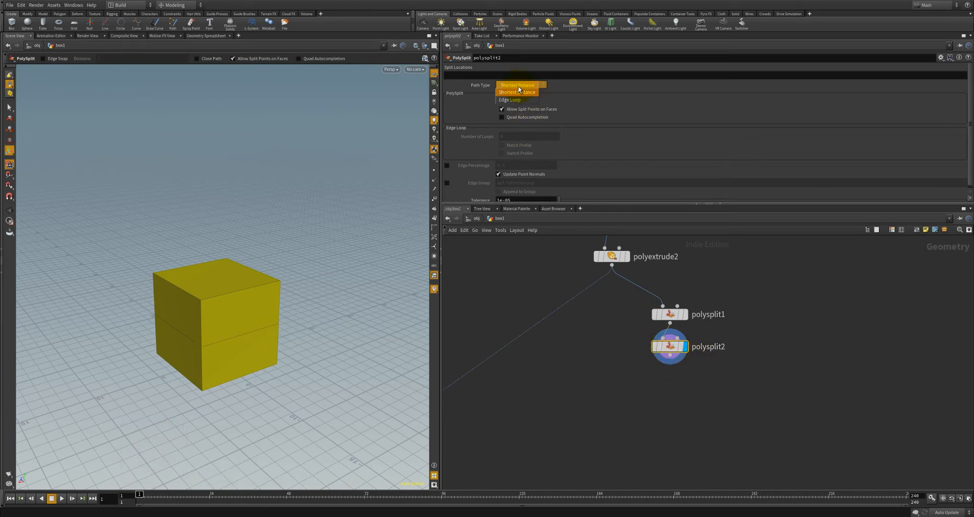
left_click(511, 99)
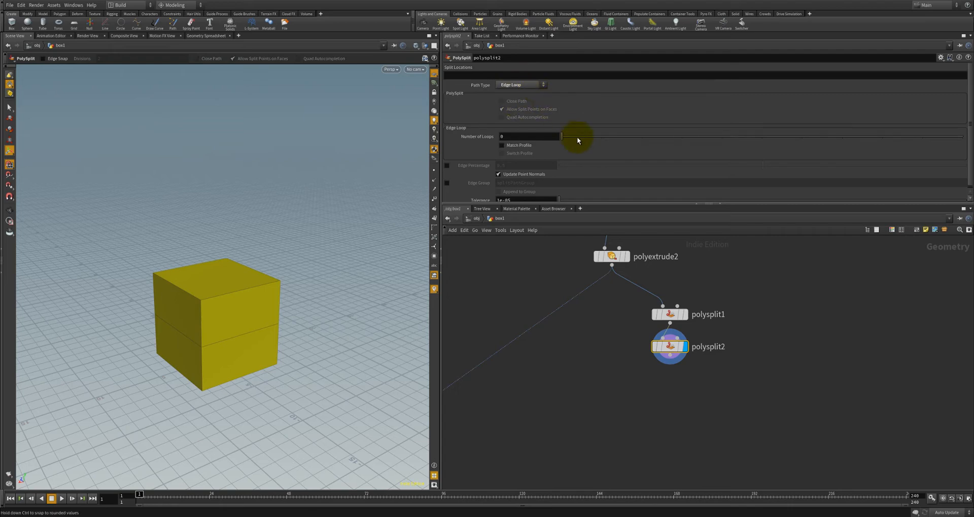
left_click(244, 338)
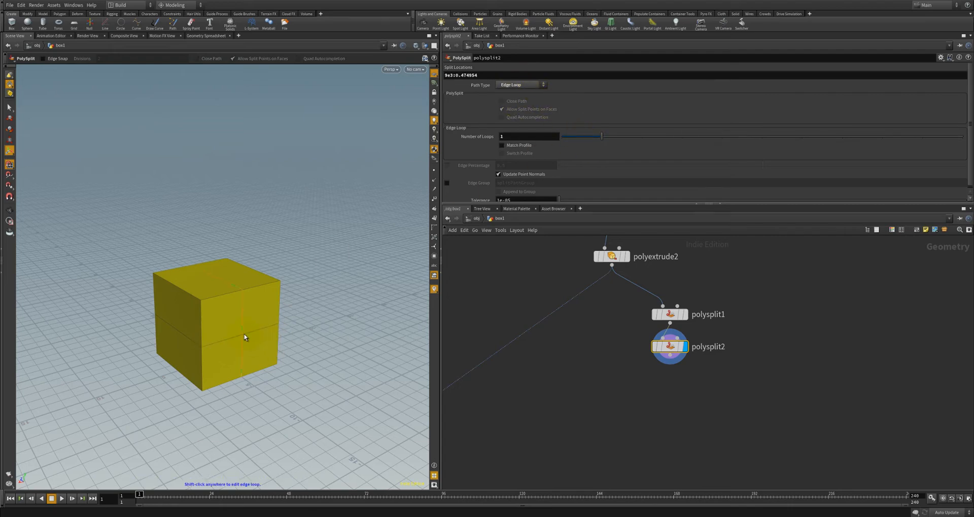
Step: Add a third PolySplit in Edge Loop mode and place a vertical loop crossing the second one, near the middle of the adjacent face
left_click_drag(276, 367, 217, 350)
key("q")
key("q")
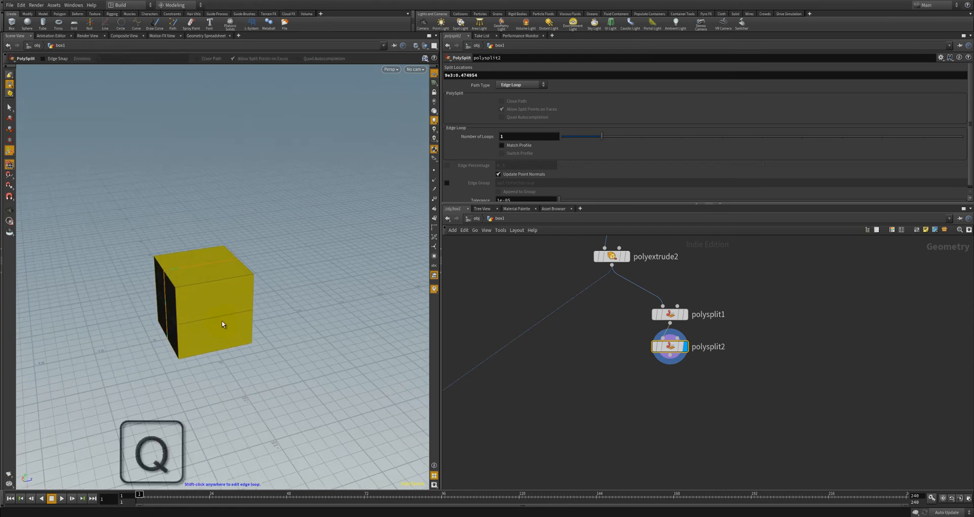
left_click(513, 100)
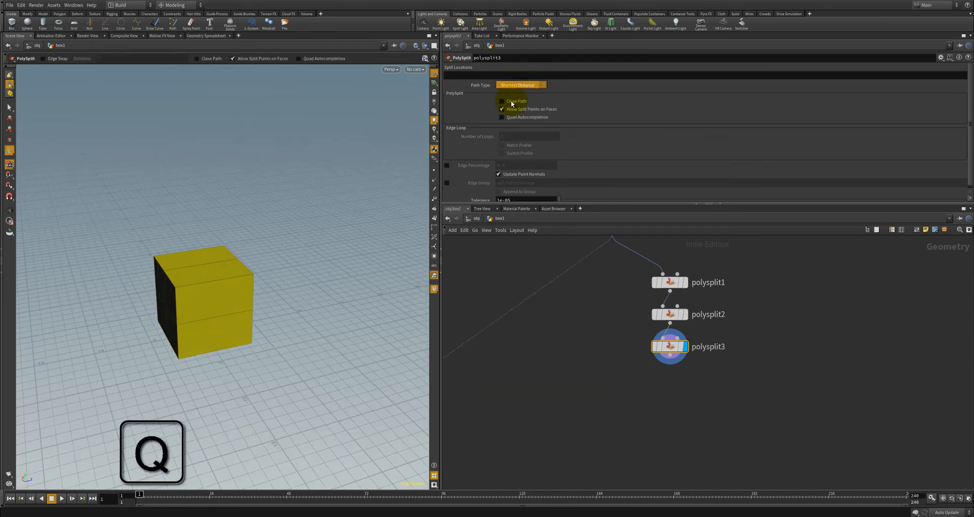
left_click(218, 317)
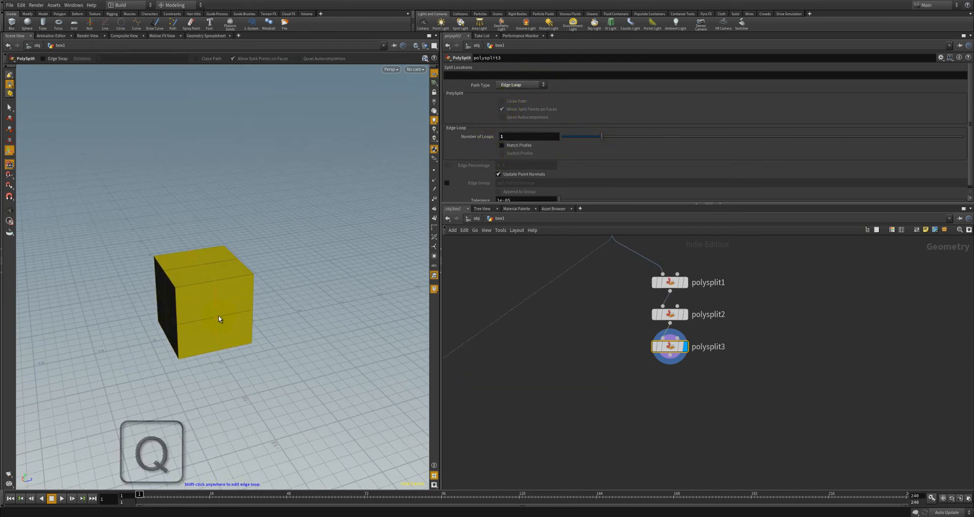
left_click_drag(228, 353, 251, 354)
key("Escape")
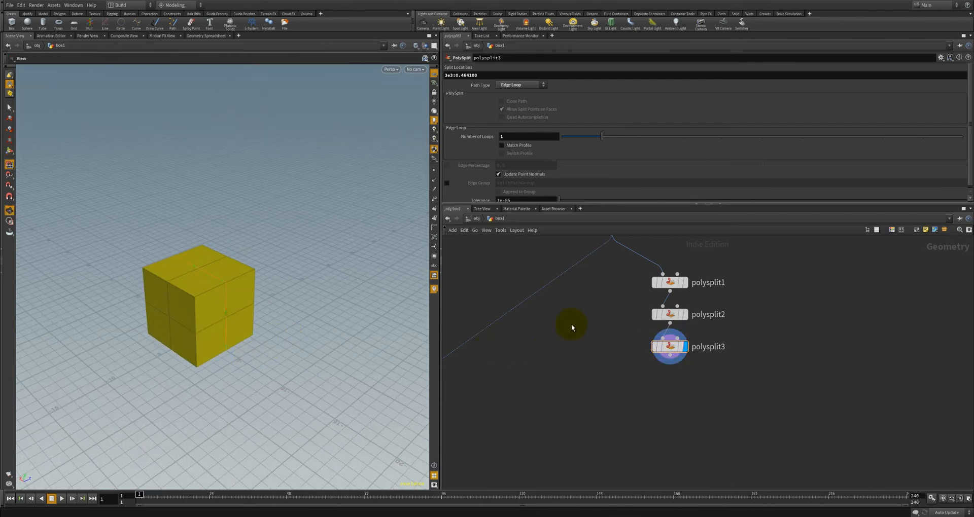
Step: Connect polysplit3's output to the main switch1 node
middle_click_drag(572, 321, 574, 336)
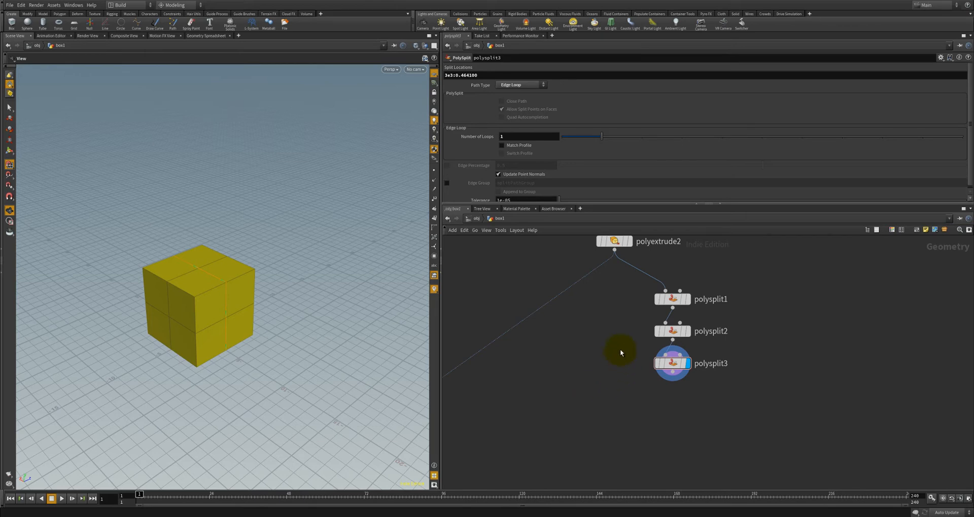
left_click(673, 377)
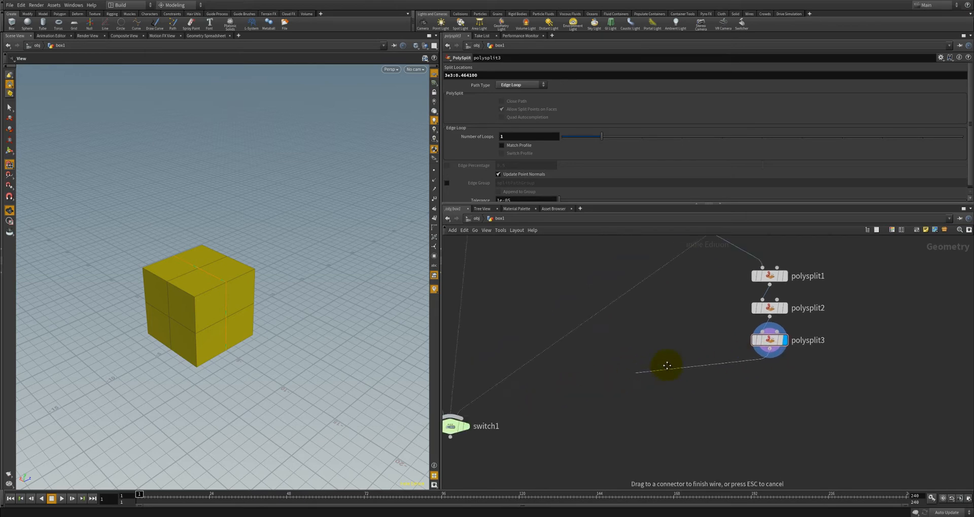
left_click(563, 388)
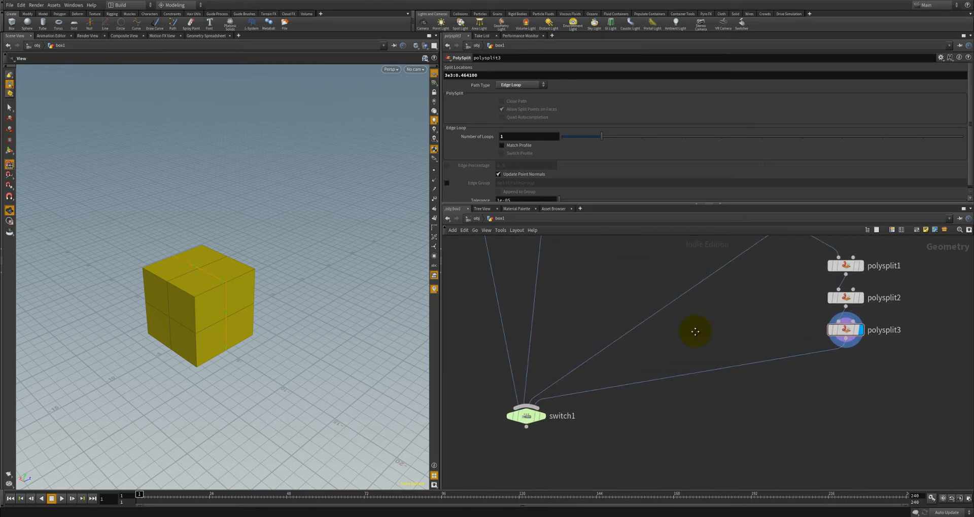
Step: Delete the direct wire from polyextrude2 to switch1 and close the Houdini Console window
right_click(643, 350)
left_click(655, 368)
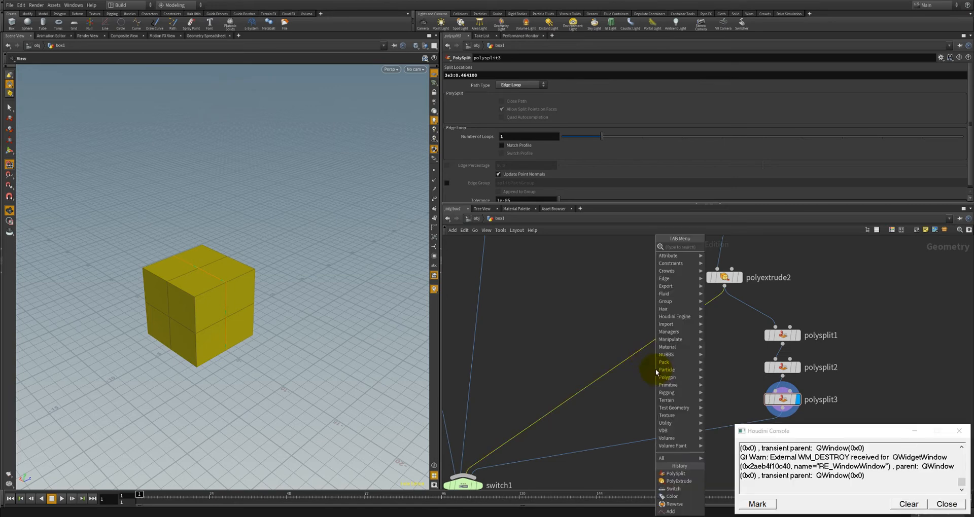
left_click(620, 362)
right_click(620, 364)
left_click(638, 389)
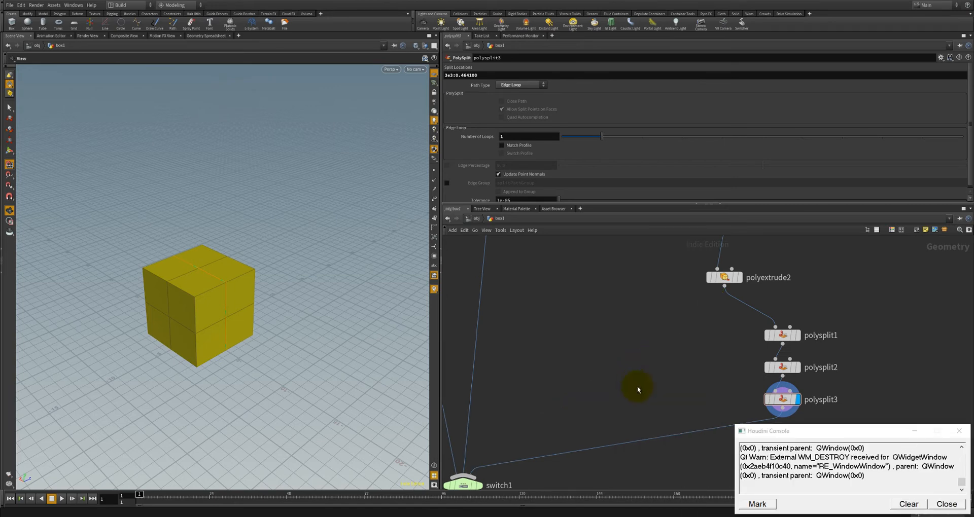
left_click(958, 431)
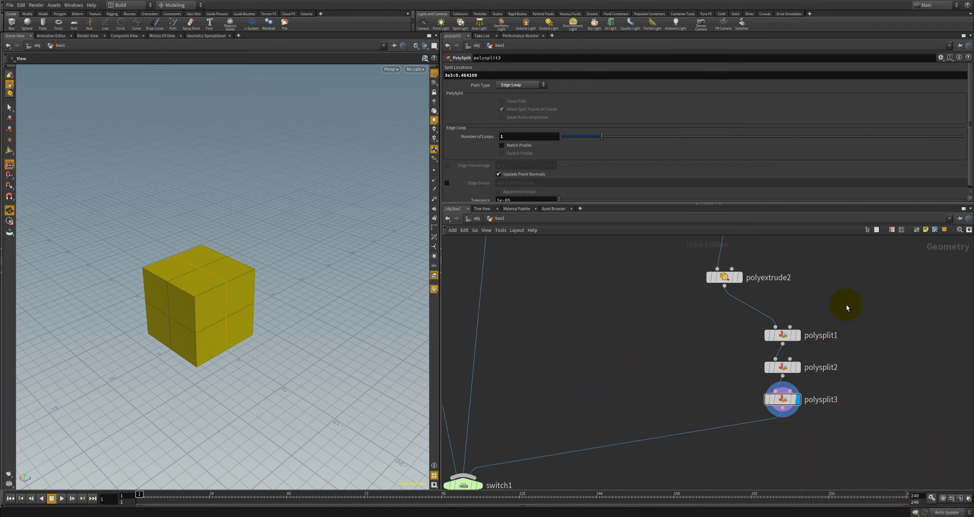
Step: Automatically lay out all nodes in the box1 network
scroll(645, 350, "down", 5)
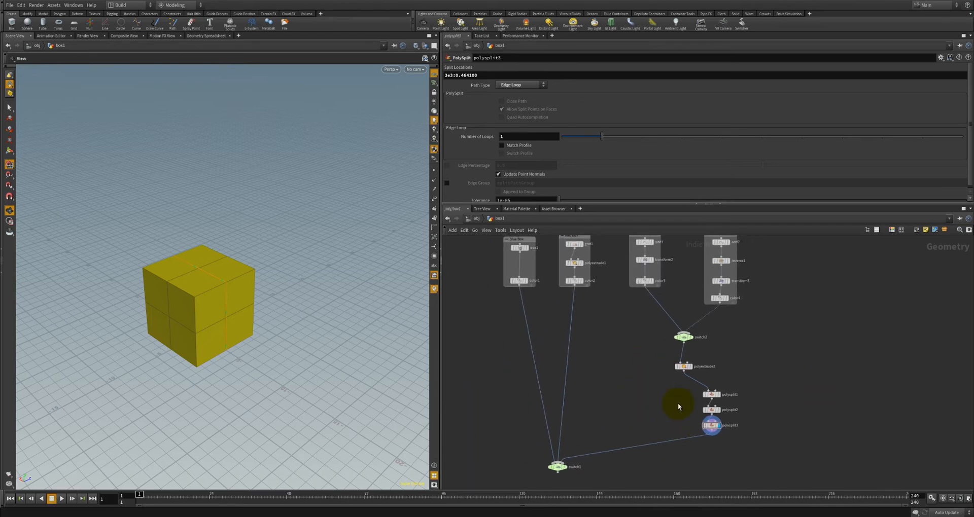
middle_click_drag(628, 363, 625, 381)
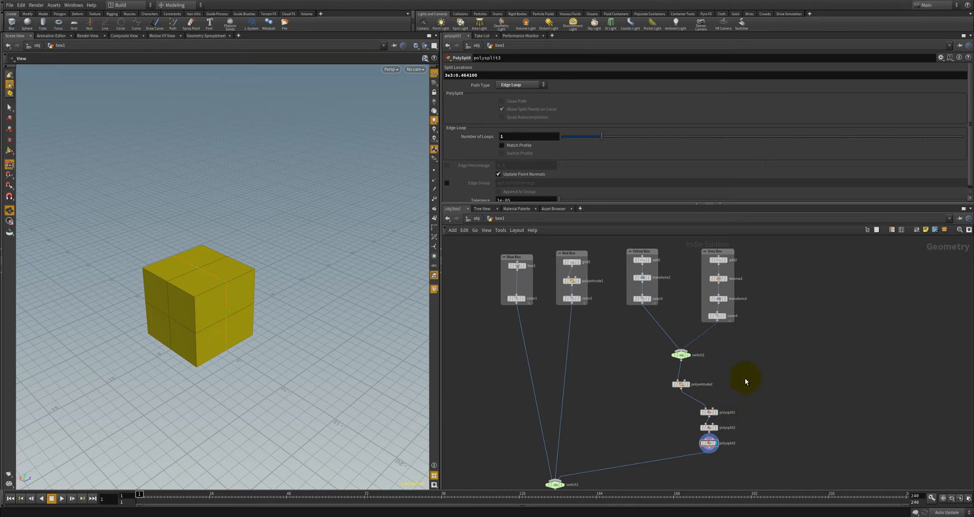
key("l")
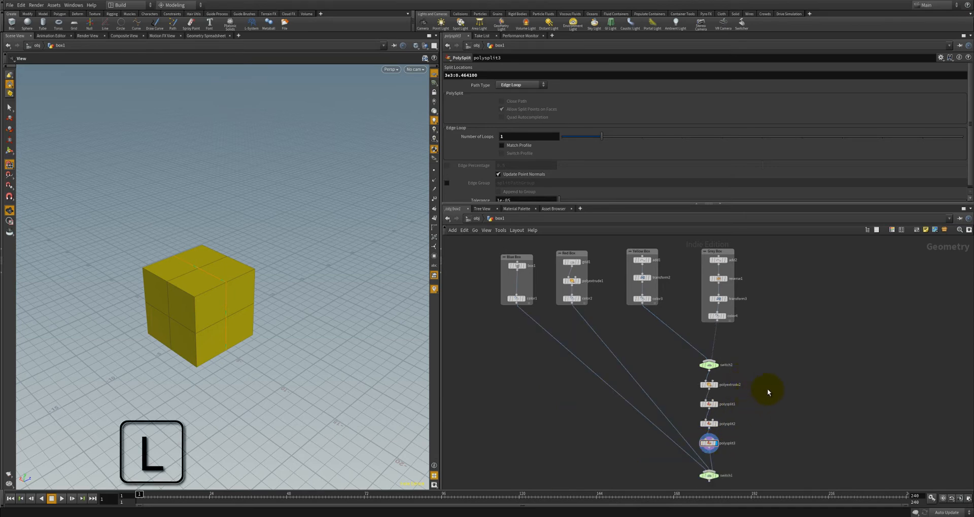
scroll(769, 390, "down", 2)
middle_click_drag(775, 410, 722, 422)
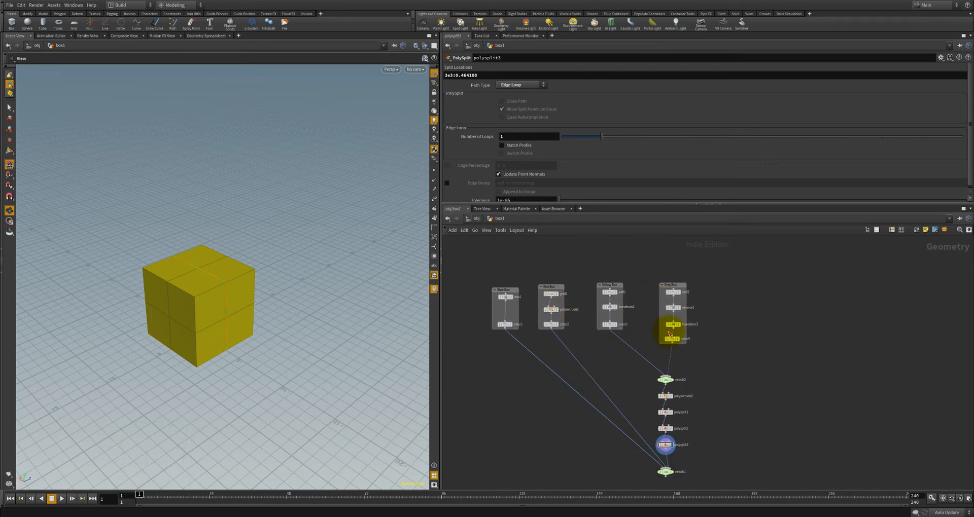
left_click(774, 333)
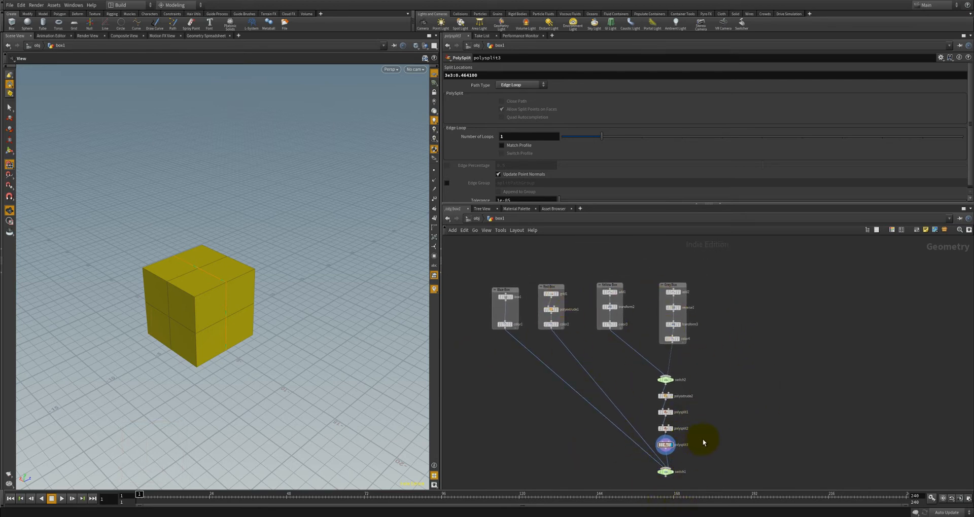
Step: Move the switch1 node below the blue and red branches, lower than polysplit3
left_click_drag(665, 471, 536, 467)
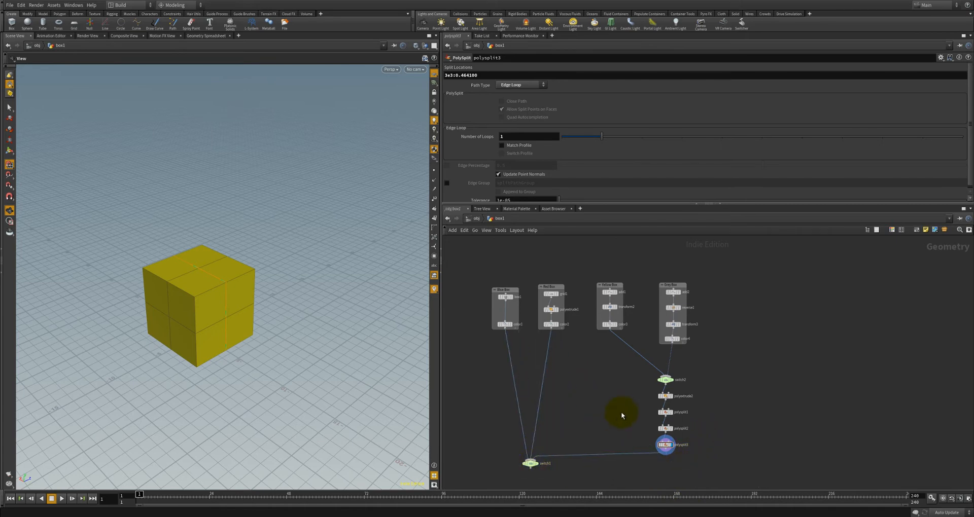
middle_click_drag(629, 408, 642, 332)
left_click_drag(545, 390, 544, 447)
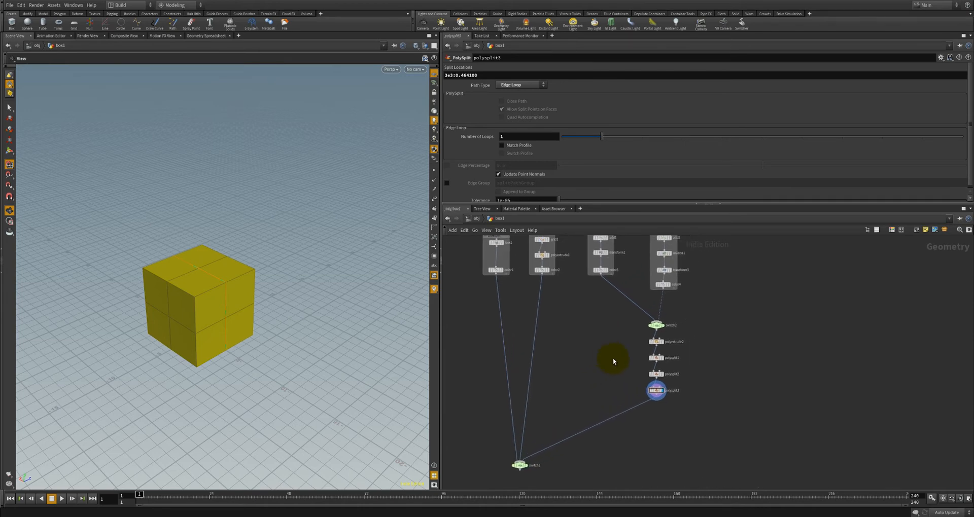
Step: Move the three PolySplit nodes together out of line with polyextrude2, away from the blue and red branches
mouse_move(613, 360)
left_mouse_down()
mouse_move(691, 397)
mouse_move(690, 408)
left_mouse_up()
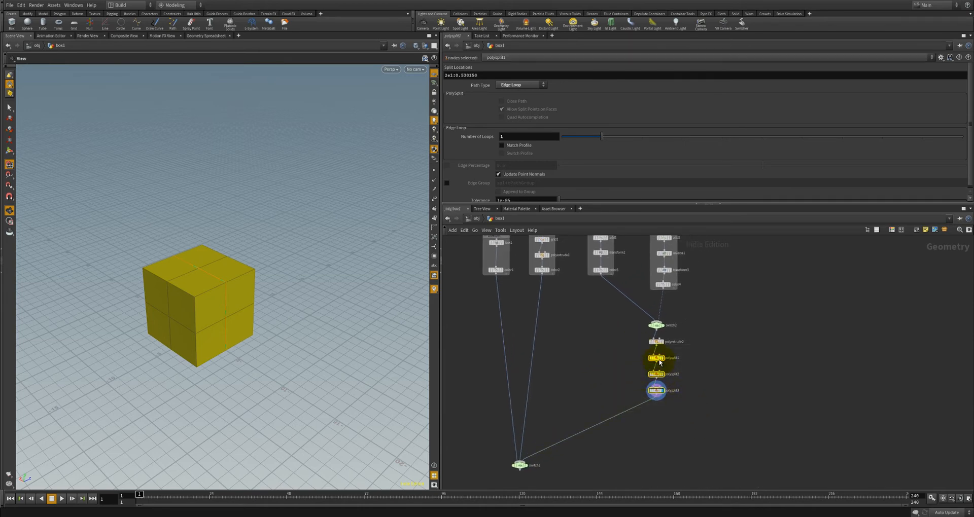
left_click_drag(660, 362, 713, 366)
left_click(685, 374)
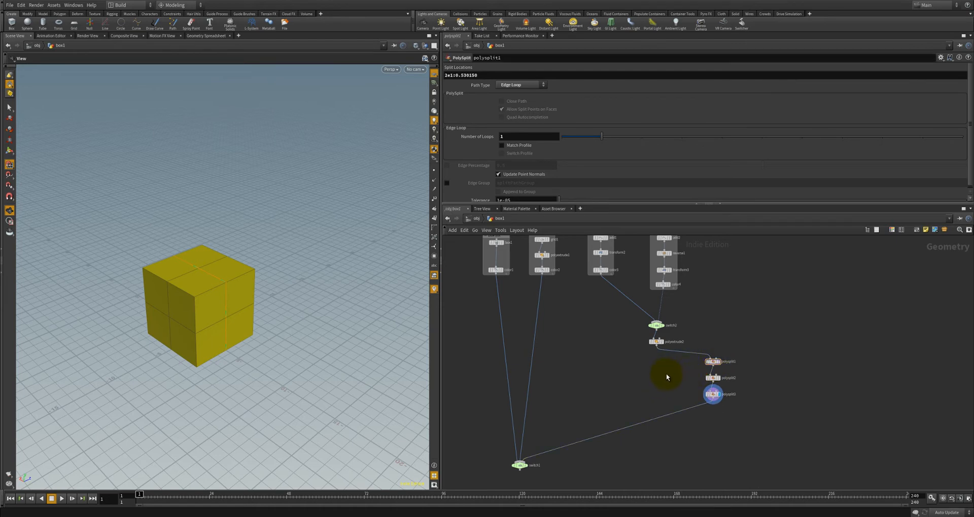
Step: Lay out only the selected chain from switch2 through polyextrude2 to polysplit3
middle_click_drag(740, 372, 759, 357)
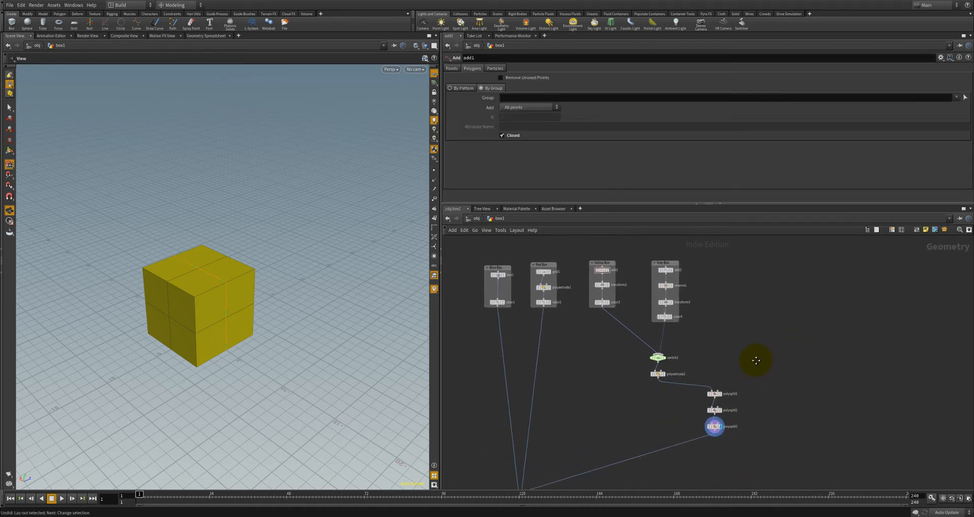
left_click_drag(640, 354, 788, 479)
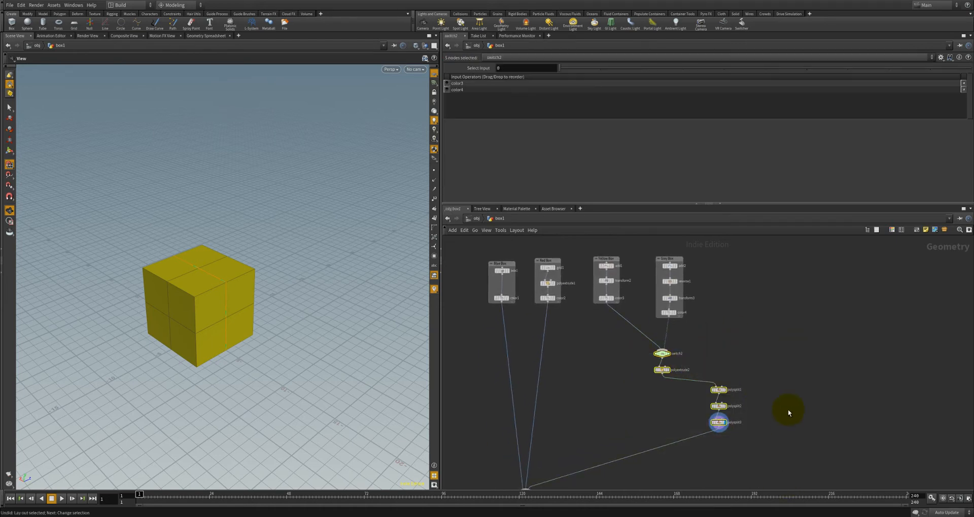
key("shift+l")
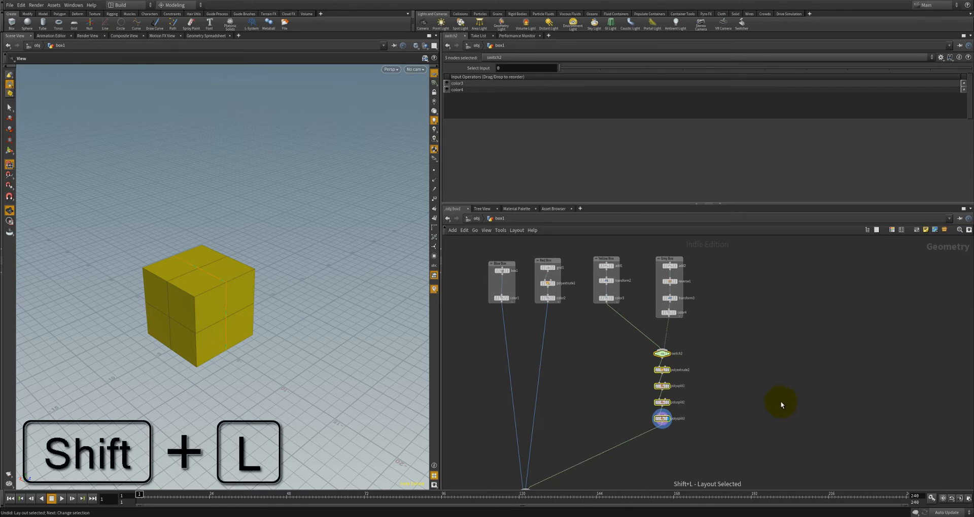
left_click(733, 425)
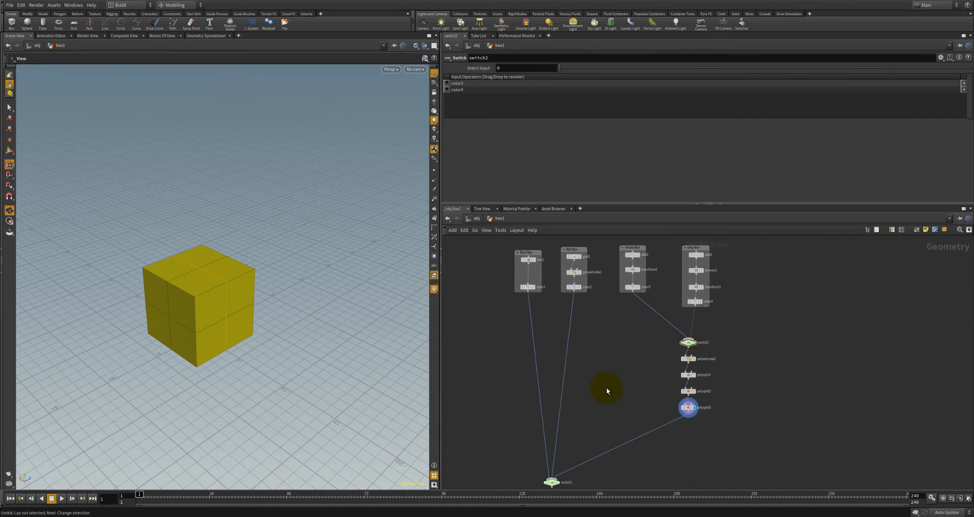
Step: Display switch1 and run its Select Input through the connected branches, finishing at 0
middle_click_drag(607, 388, 563, 335)
middle_click_drag(569, 413, 631, 372)
scroll(602, 392, "up", 3)
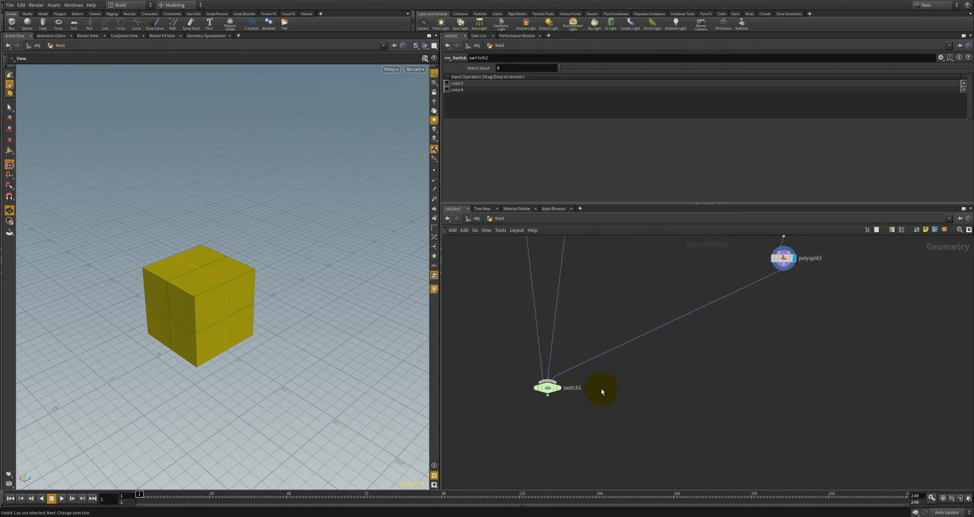
left_click(548, 391)
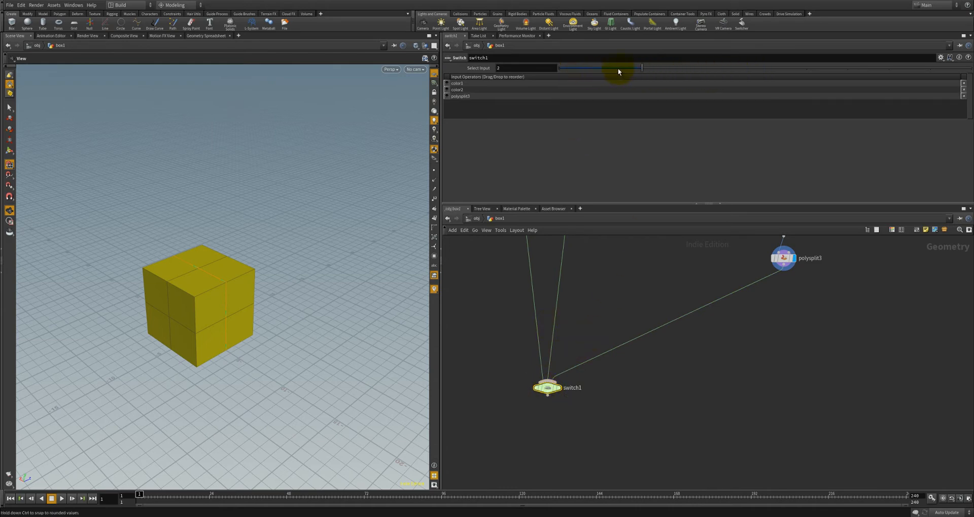
left_click(558, 385)
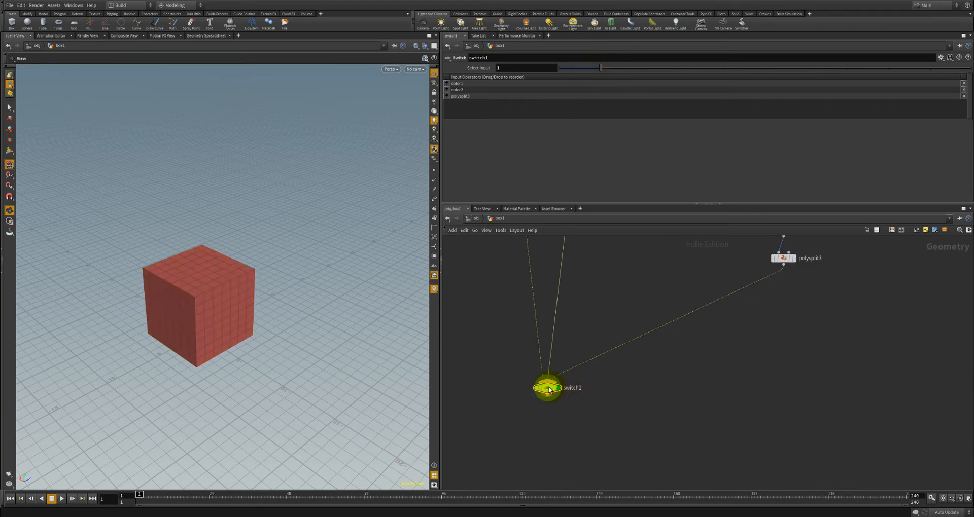
left_click_drag(583, 70, 711, 77)
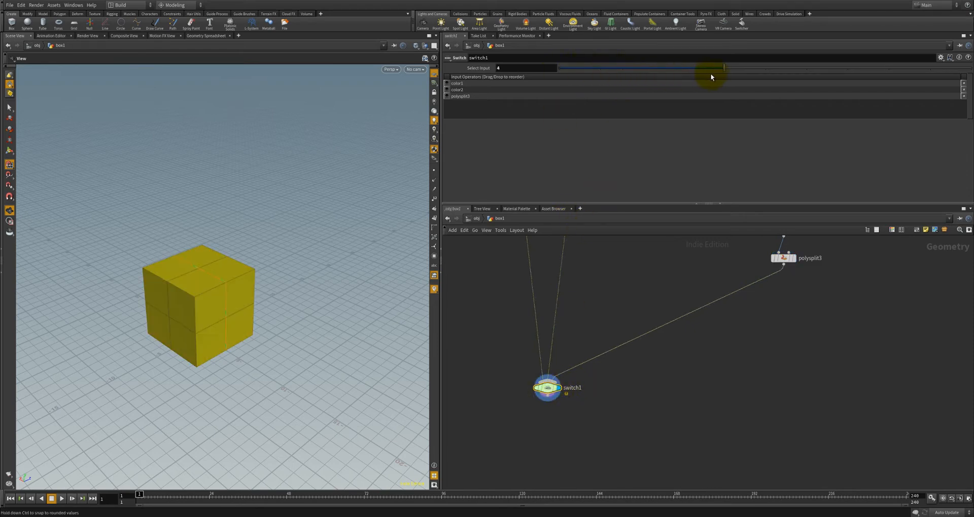
left_click_drag(639, 70, 557, 76)
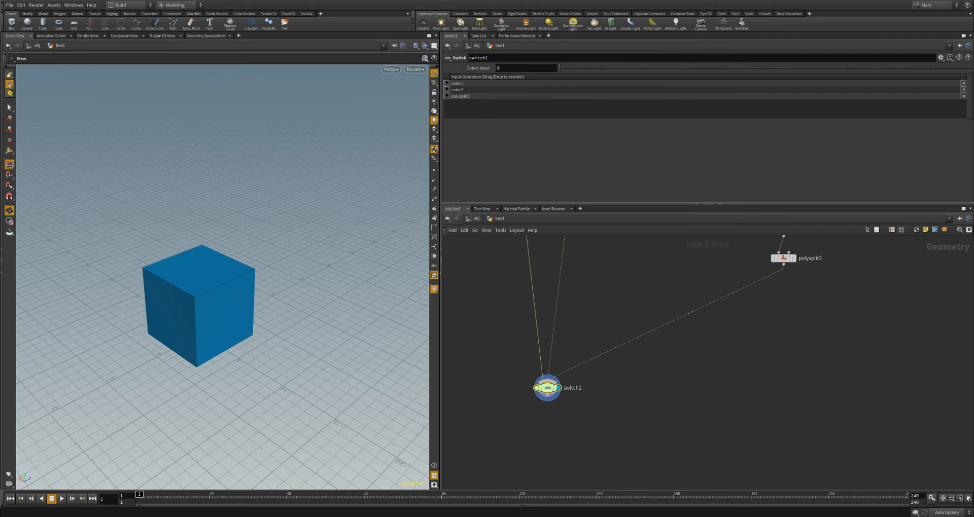
left_click(567, 433)
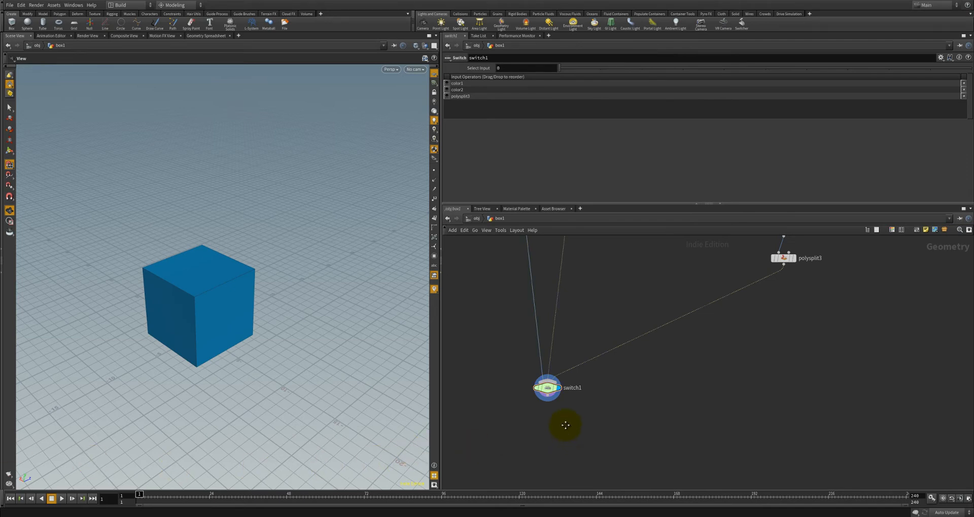
Step: Move switch1 up in the network so it sits just below the level of polysplit3
middle_click_drag(561, 460, 566, 503)
left_click_drag(552, 432, 553, 364)
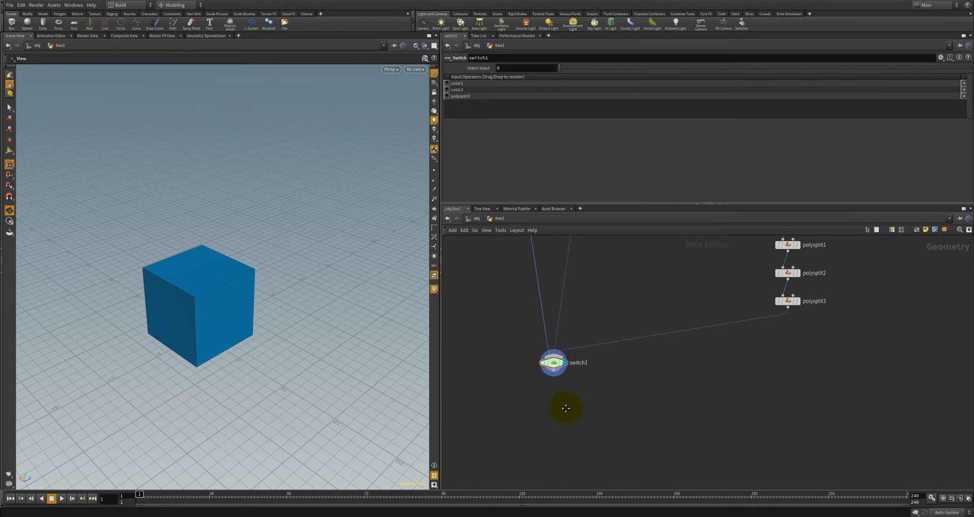
middle_click_drag(566, 408, 602, 387)
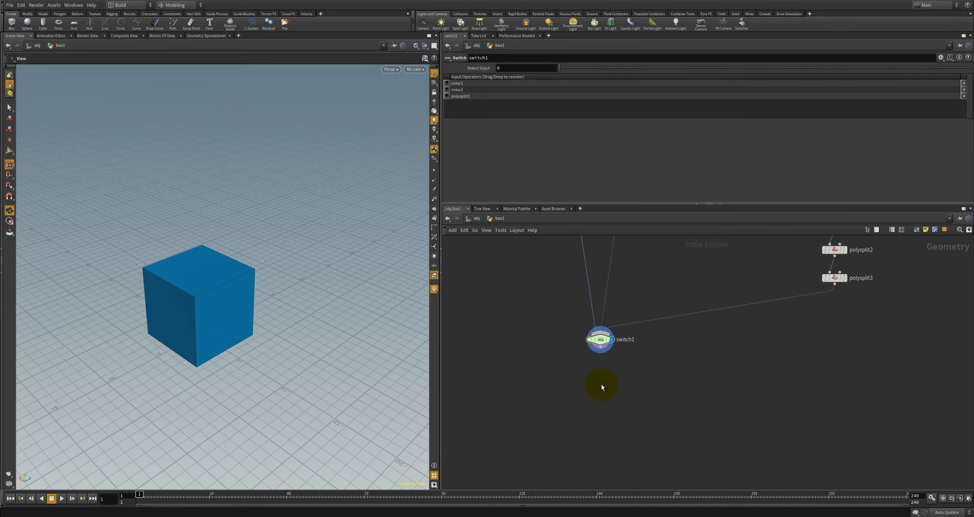
Step: Add a Group node to switch1's output, display it and place it below and to one side of switch1
left_click(603, 352)
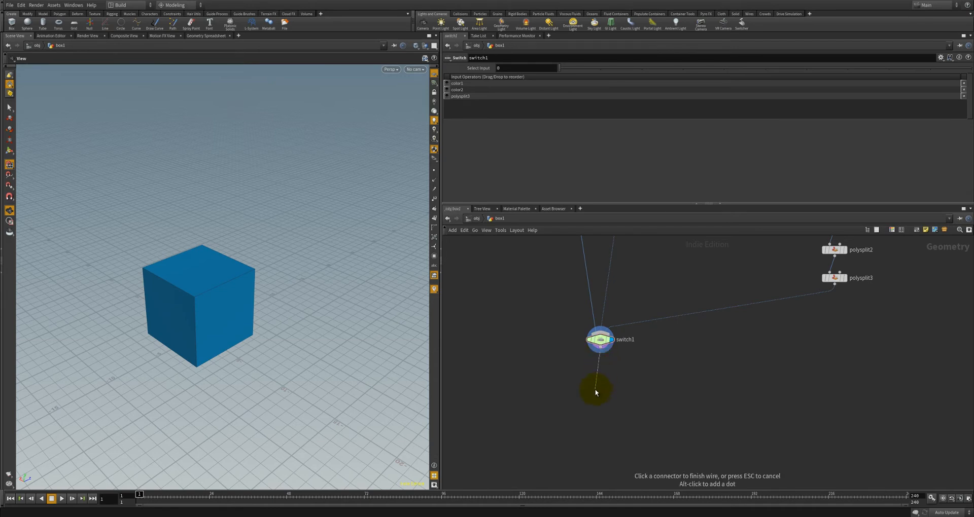
key("Tab")
type("gr")
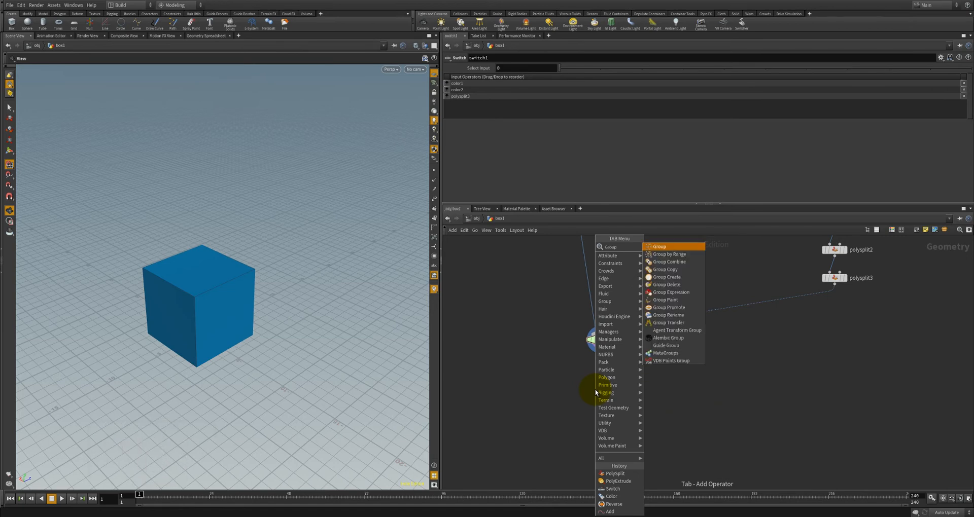
key("Return")
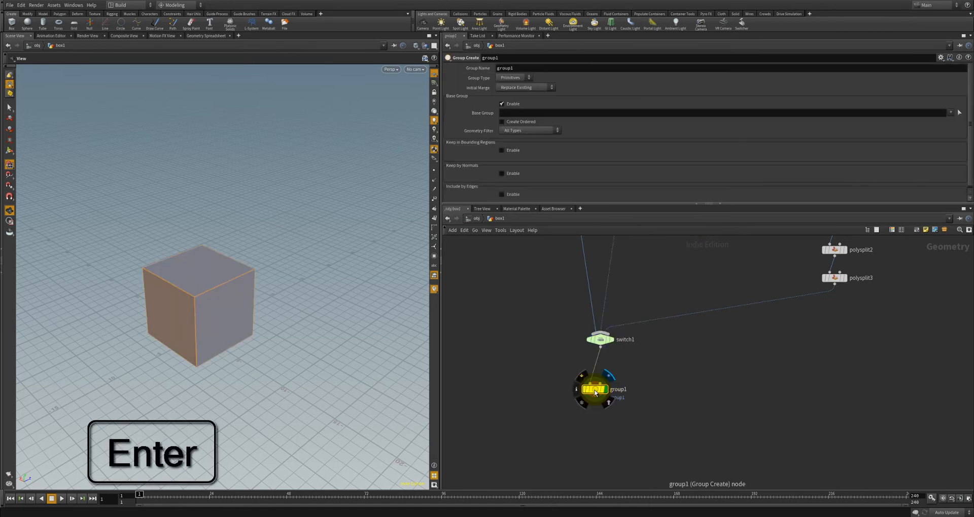
left_click_drag(587, 389, 537, 374)
middle_click_drag(566, 400, 543, 398)
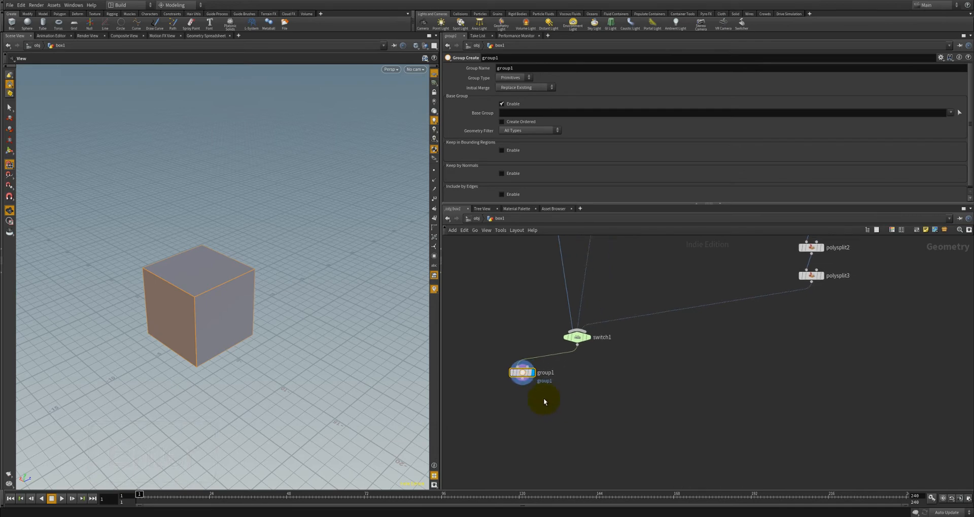
Step: Examine the grouped faces from several sides of the box, switching group1's Base Group off and on again
left_click_drag(250, 335, 278, 332)
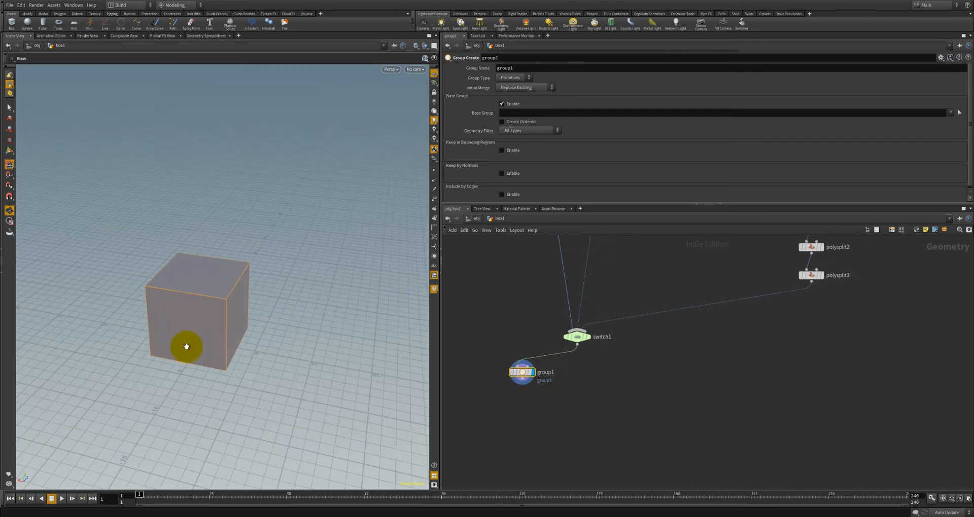
left_click_drag(238, 279, 100, 261)
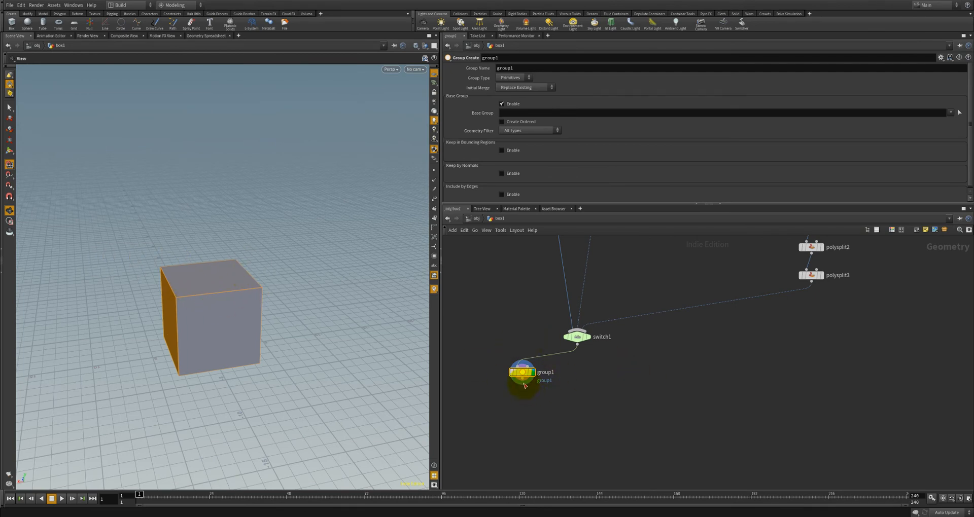
left_click_drag(526, 374, 522, 375)
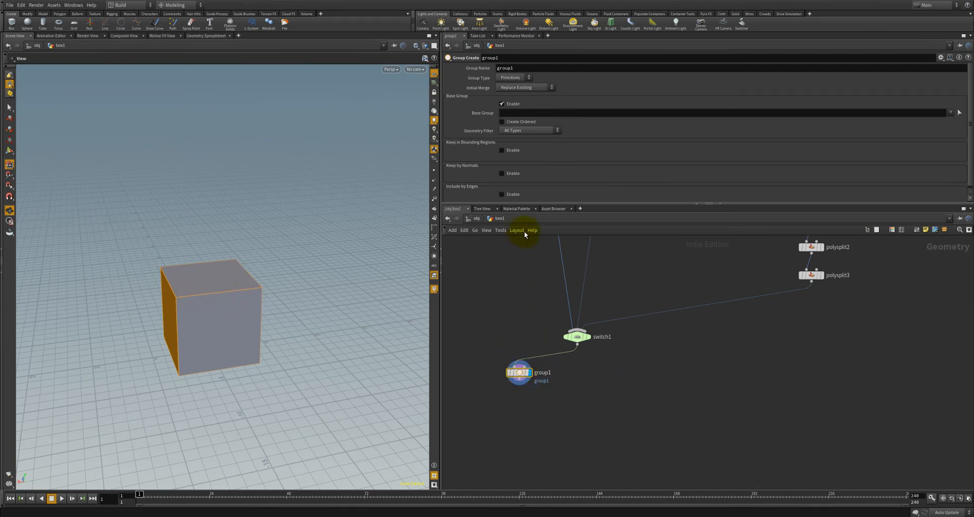
left_click(502, 104)
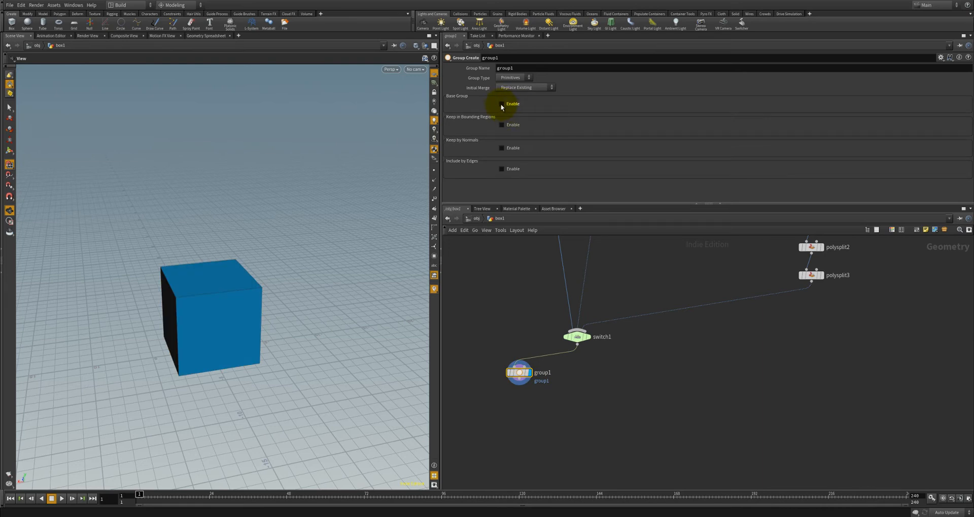
left_click(502, 104)
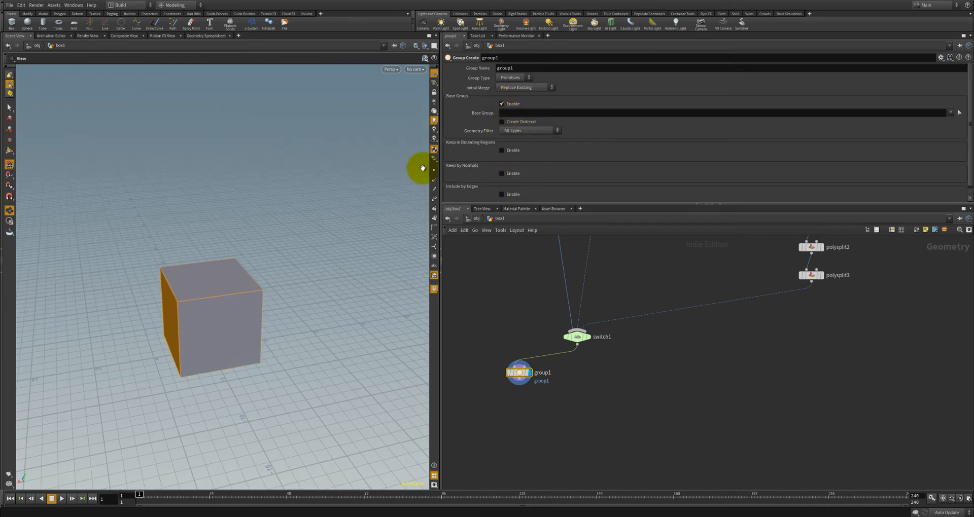
left_click_drag(300, 284, 185, 340)
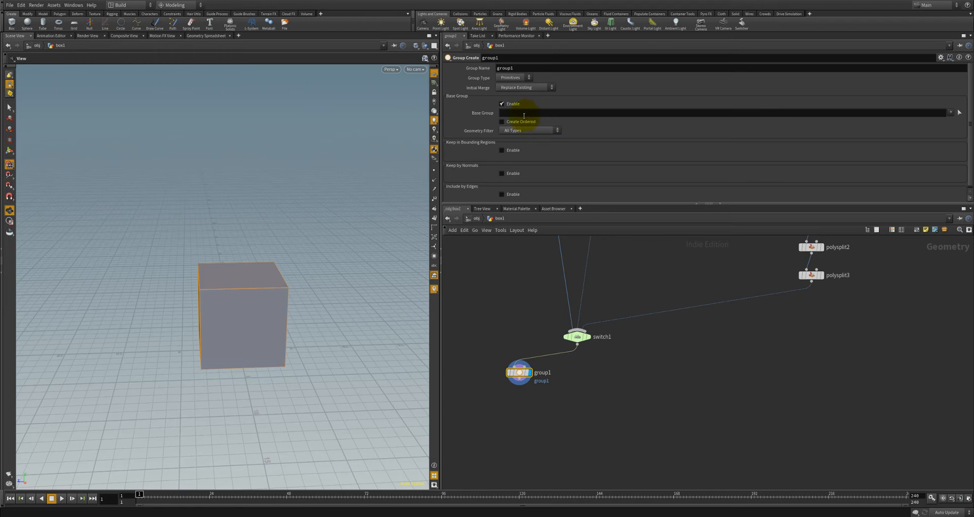
left_click_drag(352, 216, 278, 294)
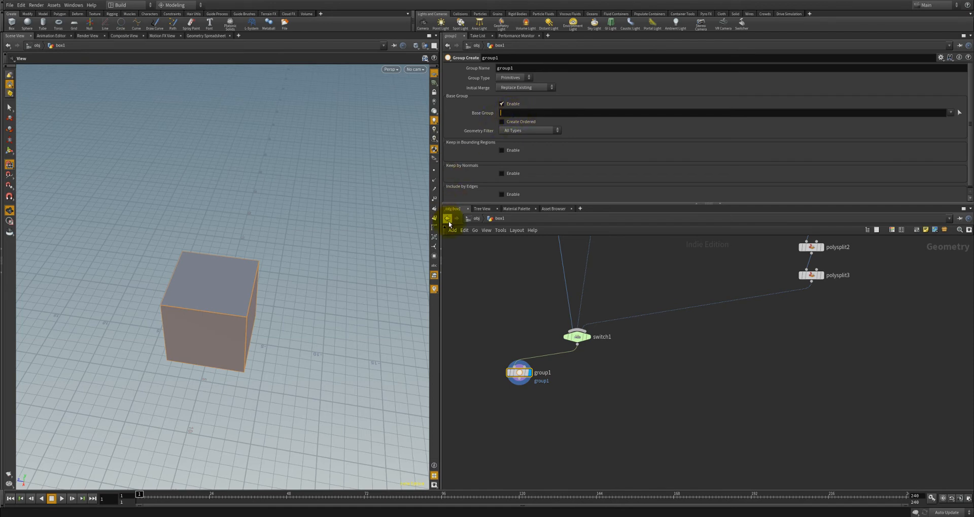
Step: Set the viewport's guide font to Large in the display options so the box's primitive numbers are readable
left_click_drag(283, 298, 250, 272)
scroll(249, 279, "up", 3)
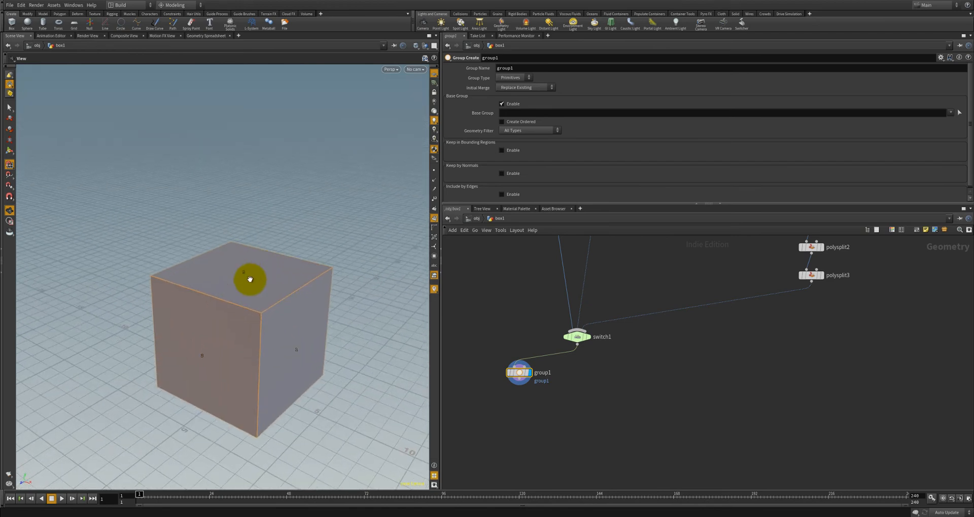
key("d")
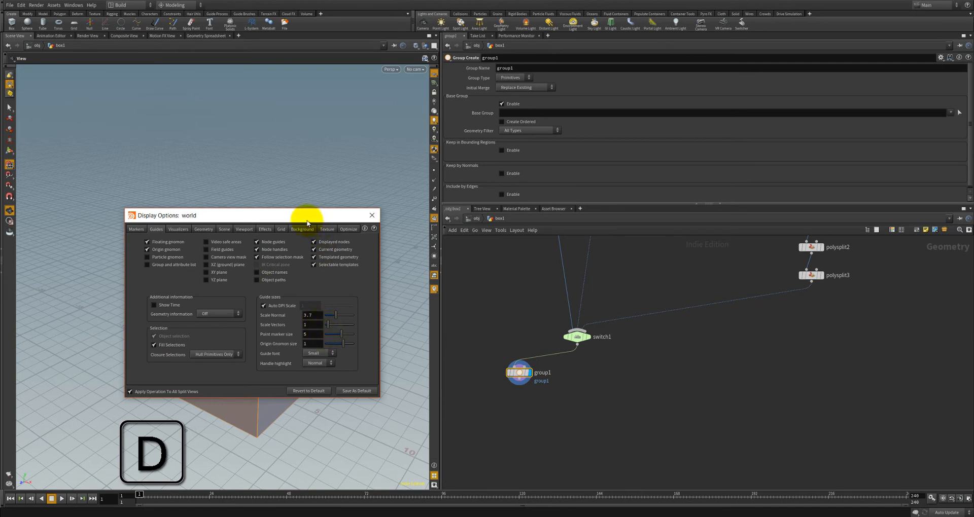
left_click_drag(307, 222, 474, 130)
left_click(486, 260)
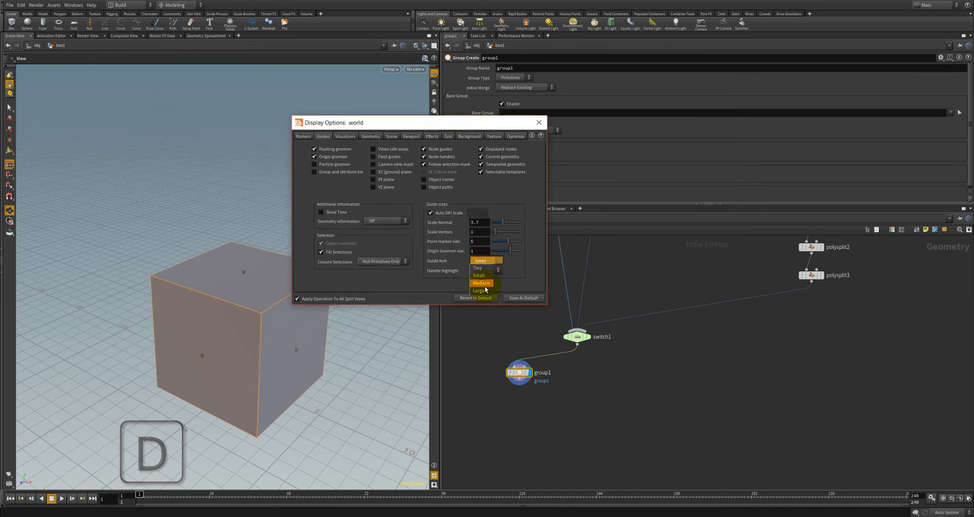
left_click(485, 291)
left_click(538, 123)
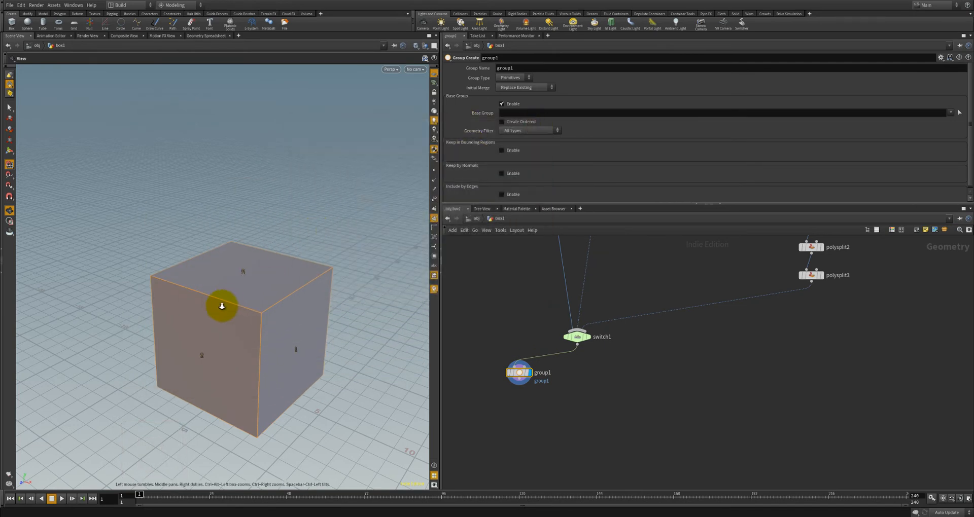
Step: Set group1's Base Group to primitive 5, the box's top face
left_click_drag(218, 304, 259, 292)
left_click(556, 112)
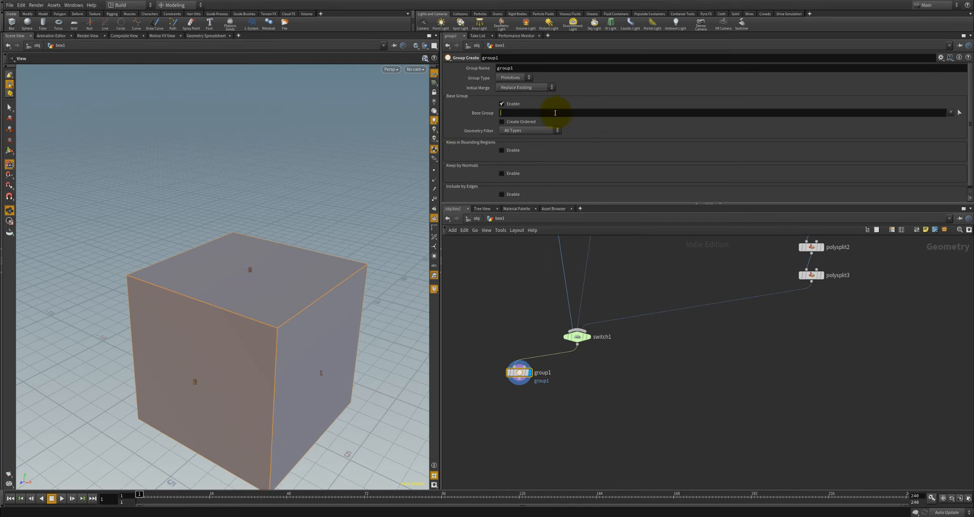
type("5")
key("Return")
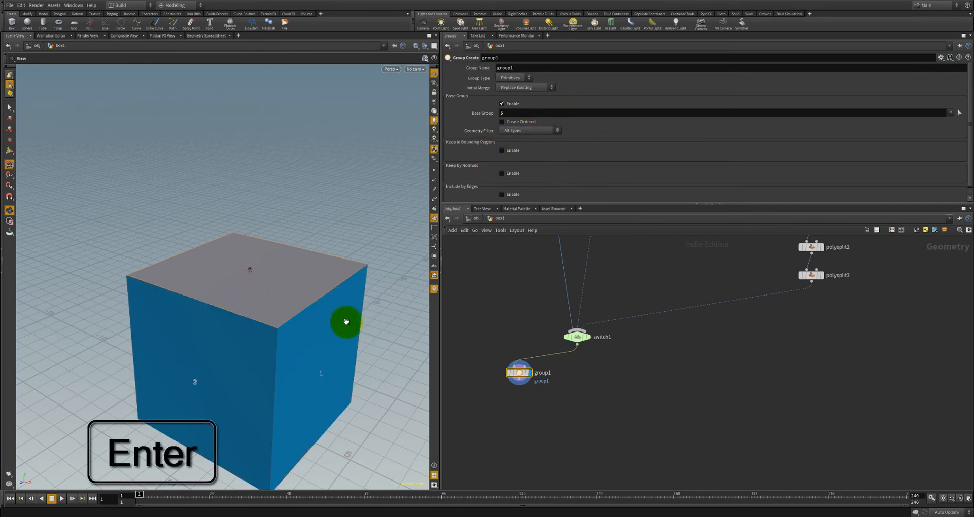
left_click_drag(358, 235, 237, 276)
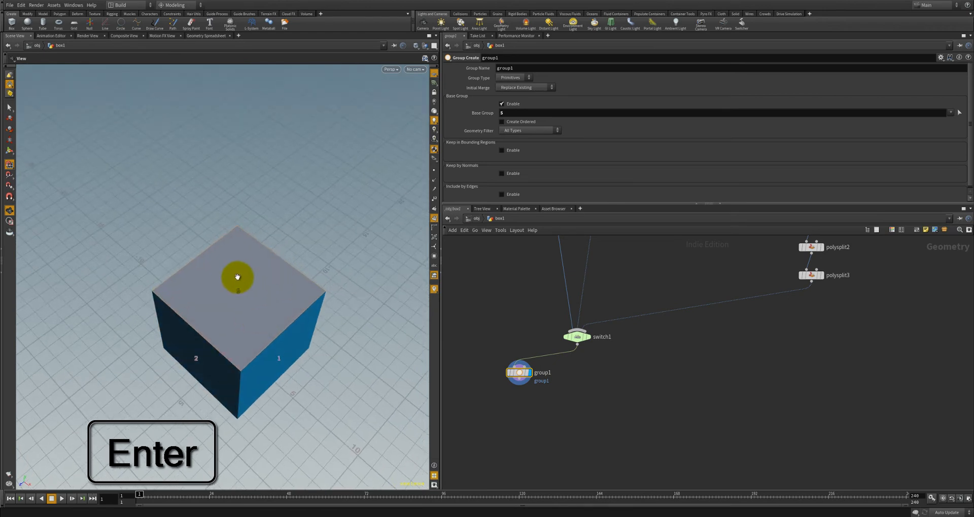
right_click_drag(235, 303, 287, 299)
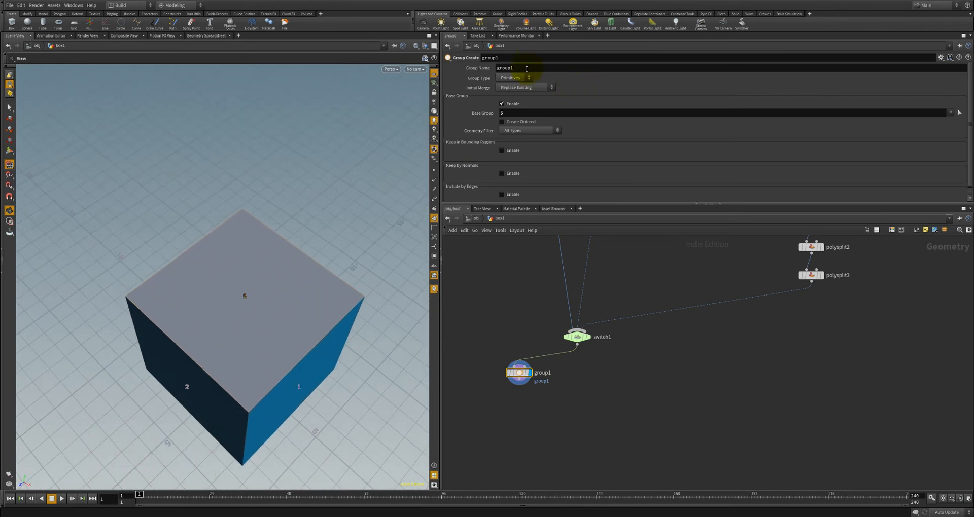
Step: Name the group Top_Faces, replacing that with Top Face
type("To")
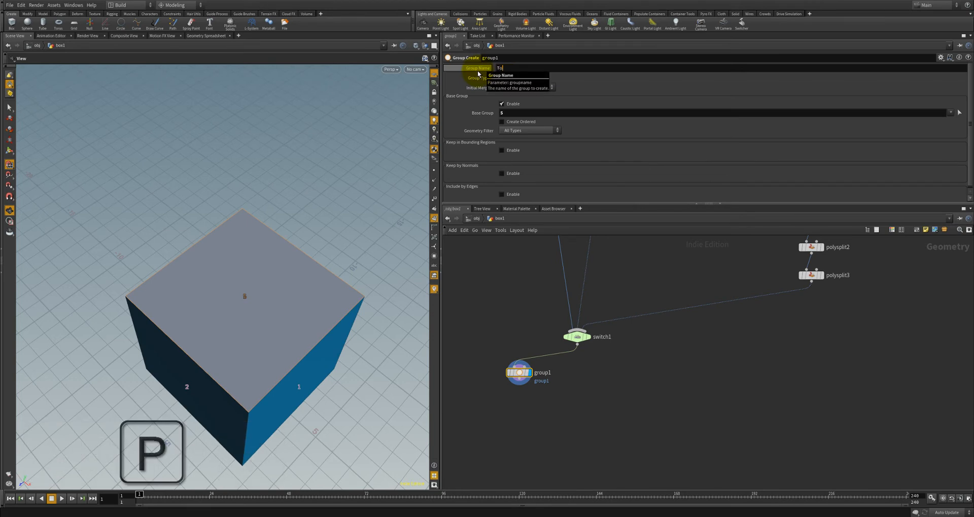
type("p_Faces")
key("Return")
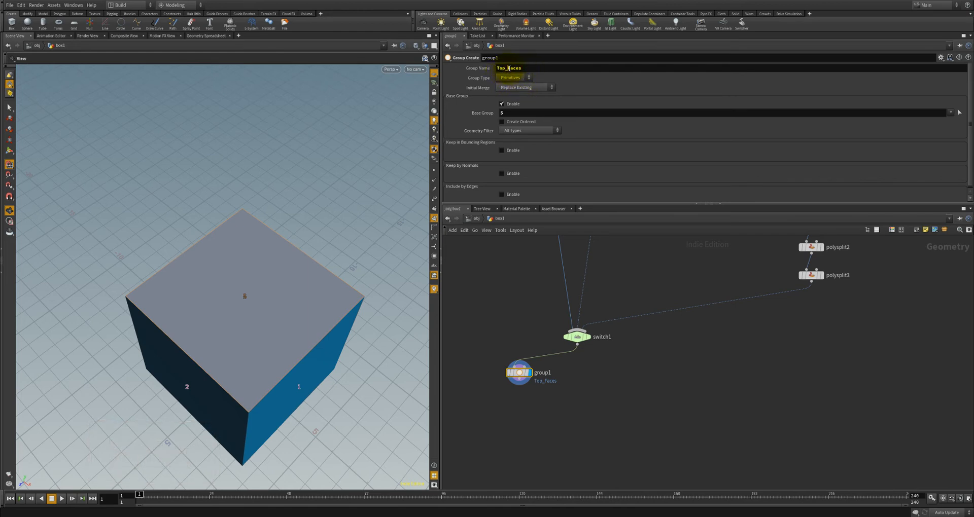
key("BackSpace")
type("Face")
key("Return")
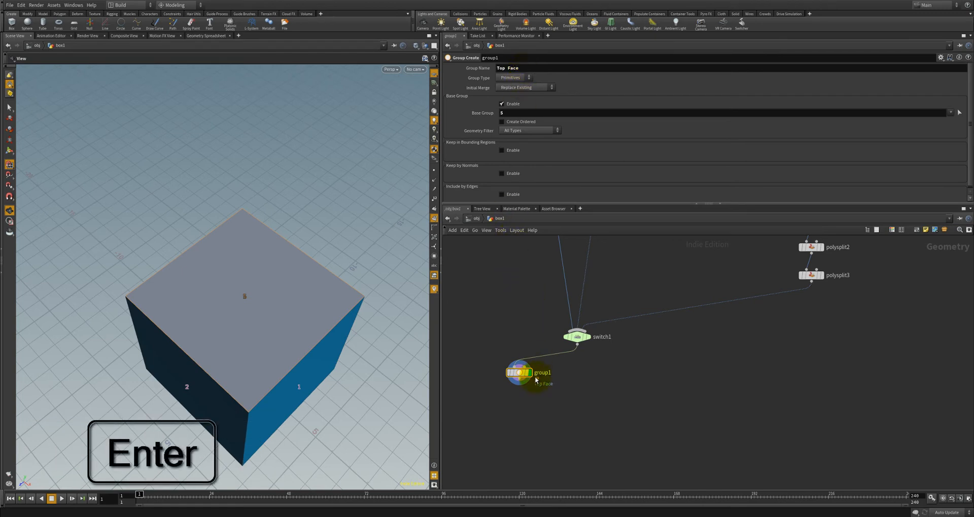
Step: Correct group1's group name to Top_Face, with an underscore in place of the space
scroll(540, 384, "up", 4)
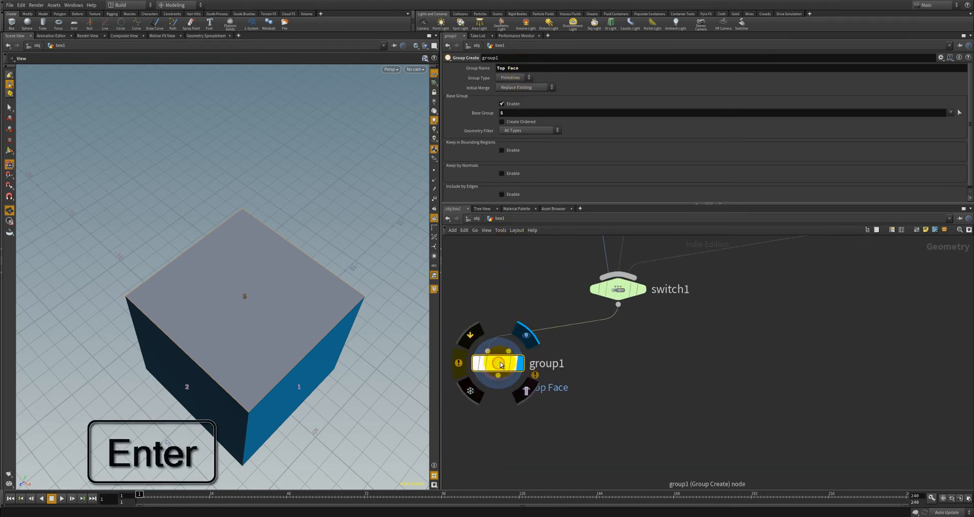
middle_click_drag(501, 362, 679, 309)
middle_click_drag(565, 278, 566, 294)
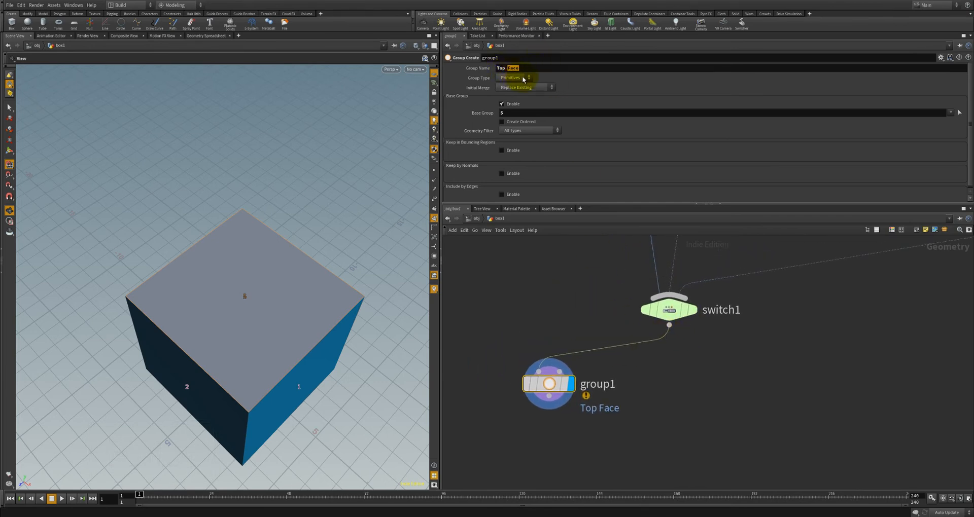
key("BackSpace")
type("Face")
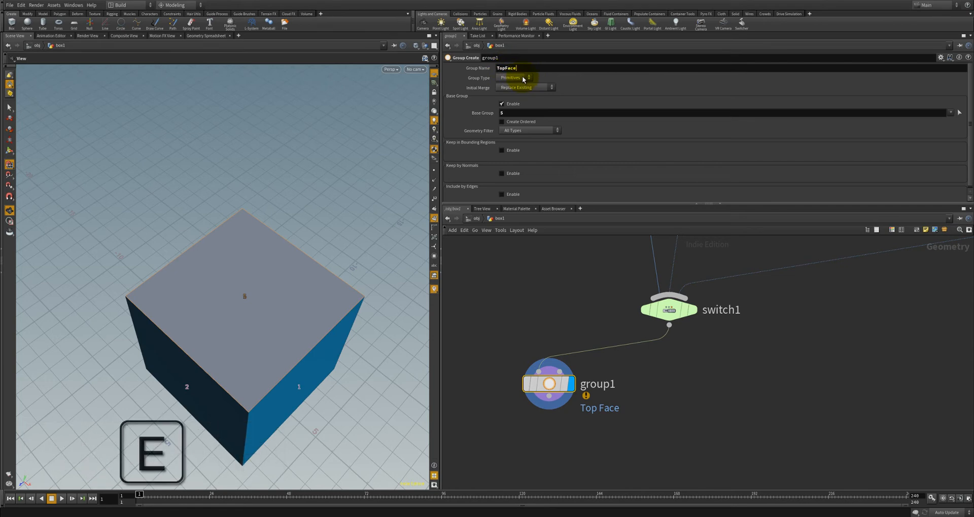
key("Left")
key("Left")
key("Left")
key("Left")
type("_")
key("Return")
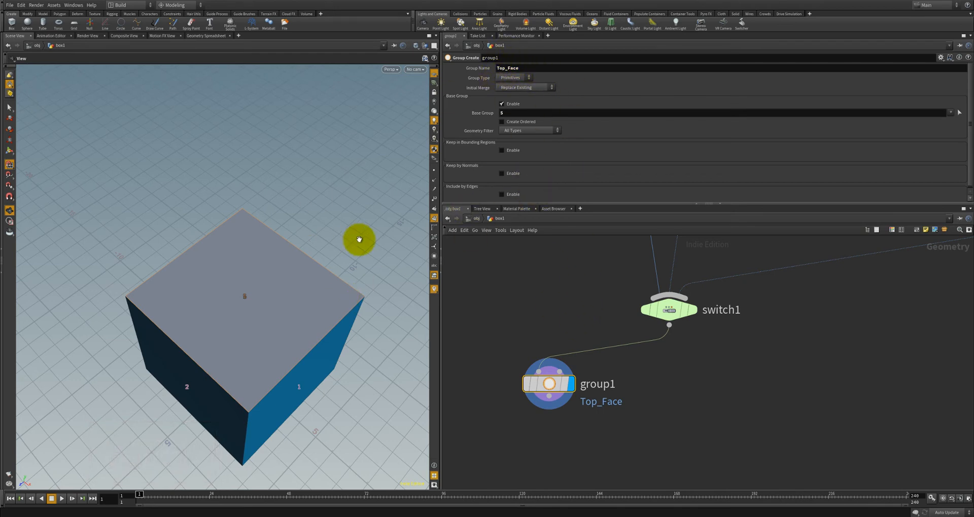
Step: Move group1 directly beneath switch1 in the network
left_click_drag(326, 279, 314, 301)
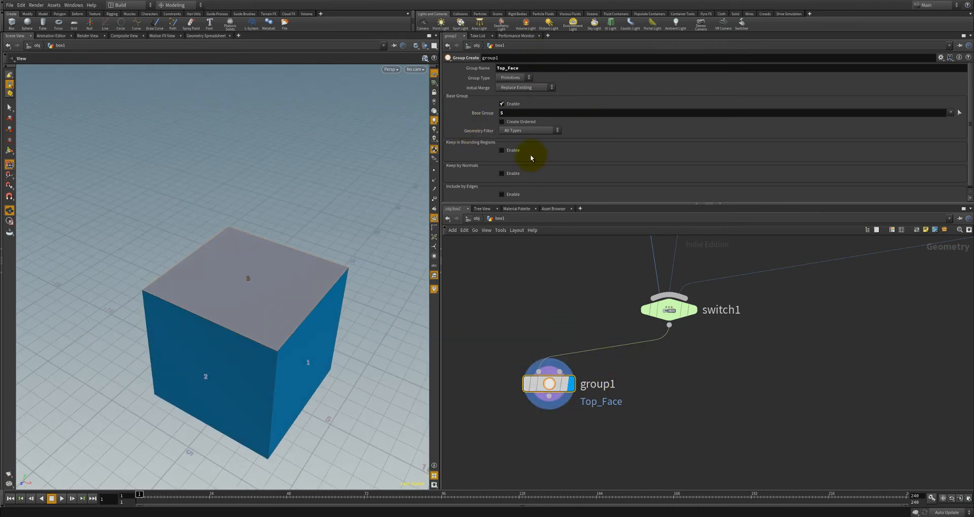
left_click_drag(306, 289, 220, 272)
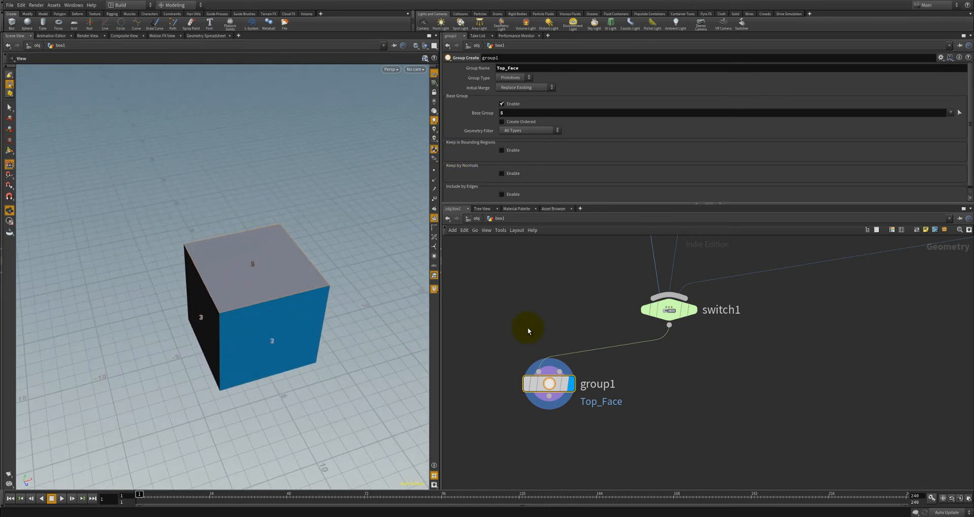
left_click_drag(549, 384, 669, 376)
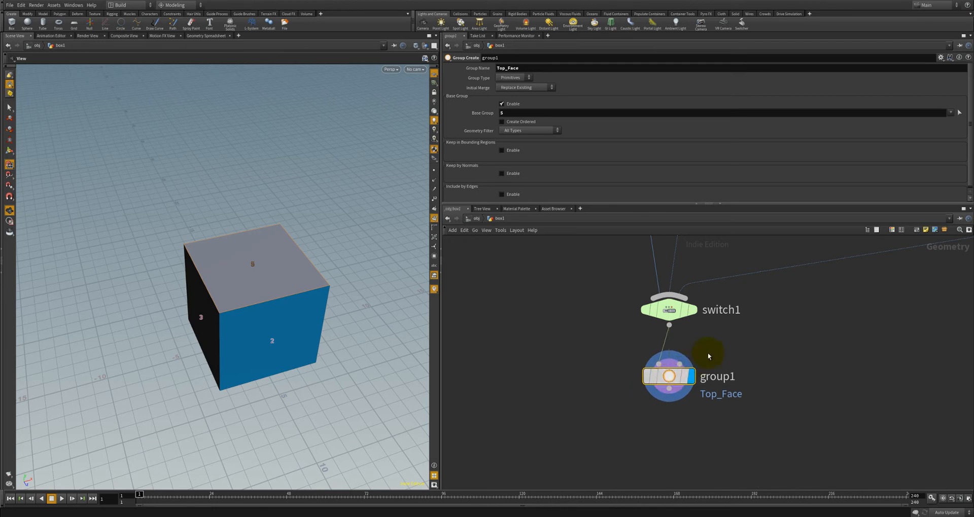
Step: Run switch1's Select Input through 1 and up to 3 to check the grouped face on each branch, finishing at 0
left_click(669, 310)
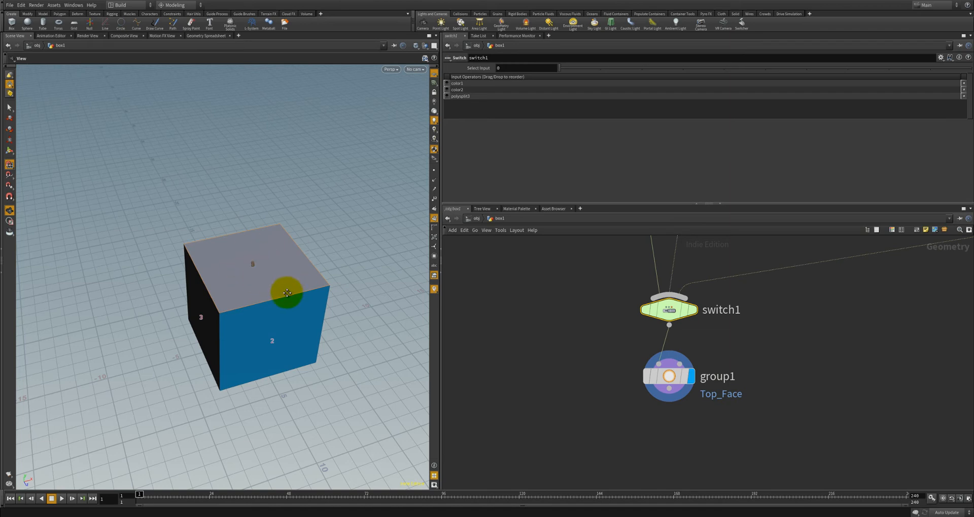
left_click_drag(287, 294, 226, 284)
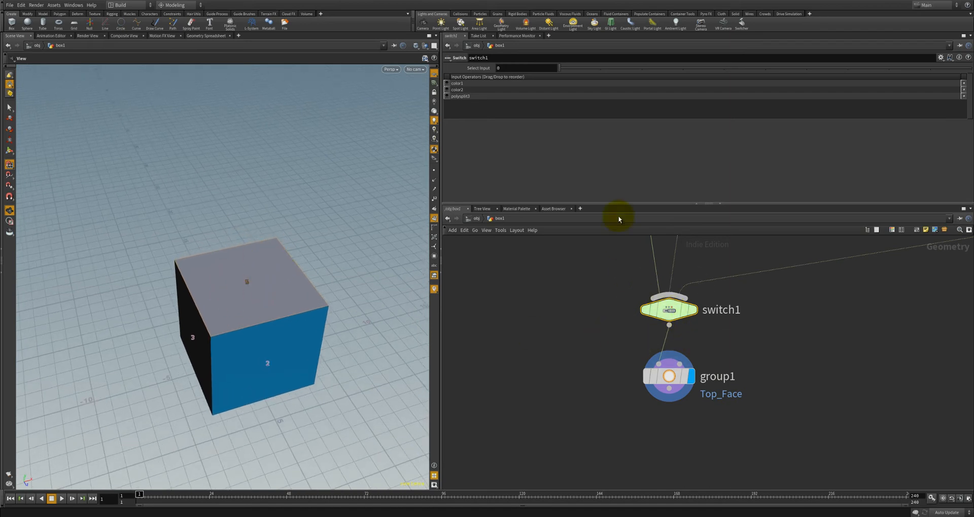
left_click_drag(596, 67, 603, 67)
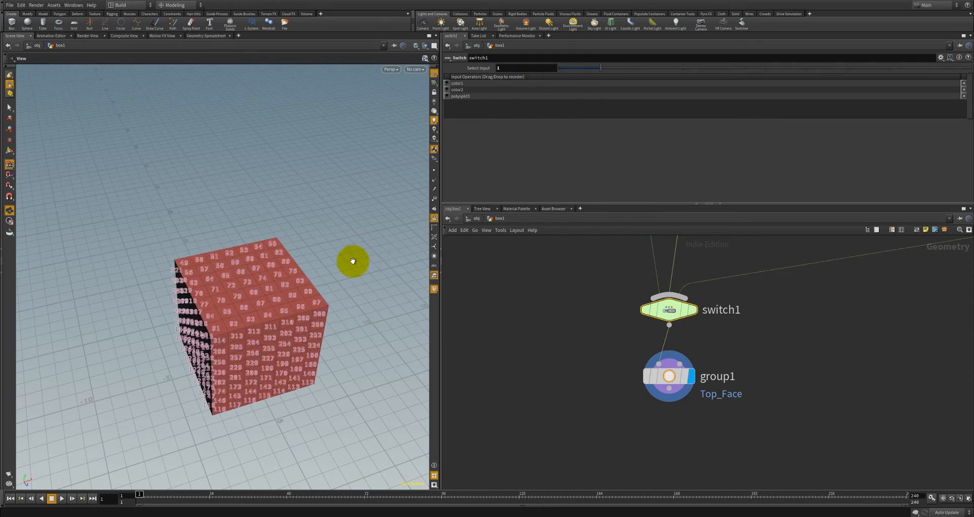
mouse_move(256, 355)
left_mouse_down()
mouse_move(233, 311)
mouse_move(417, 300)
mouse_move(289, 317)
mouse_move(306, 282)
mouse_move(160, 318)
left_mouse_up()
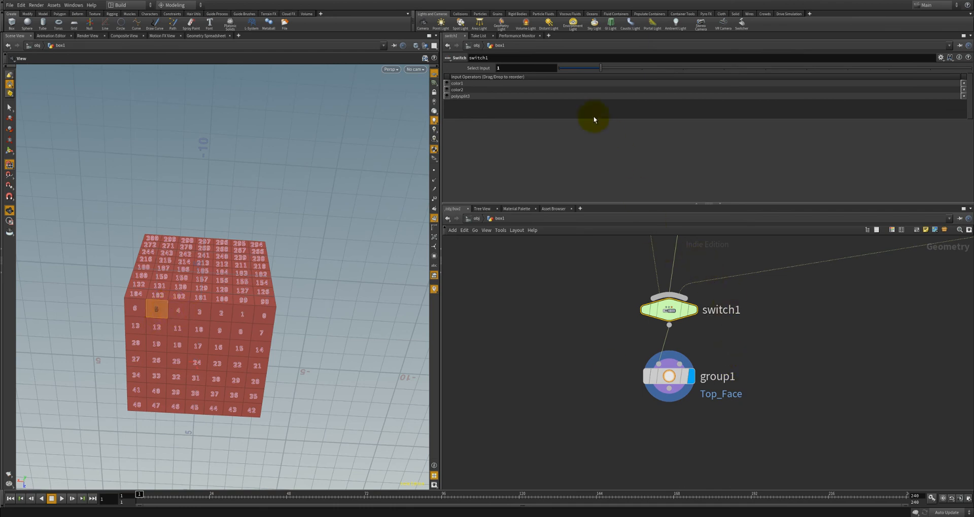
left_click_drag(608, 74, 631, 71)
left_click_drag(328, 232, 290, 309)
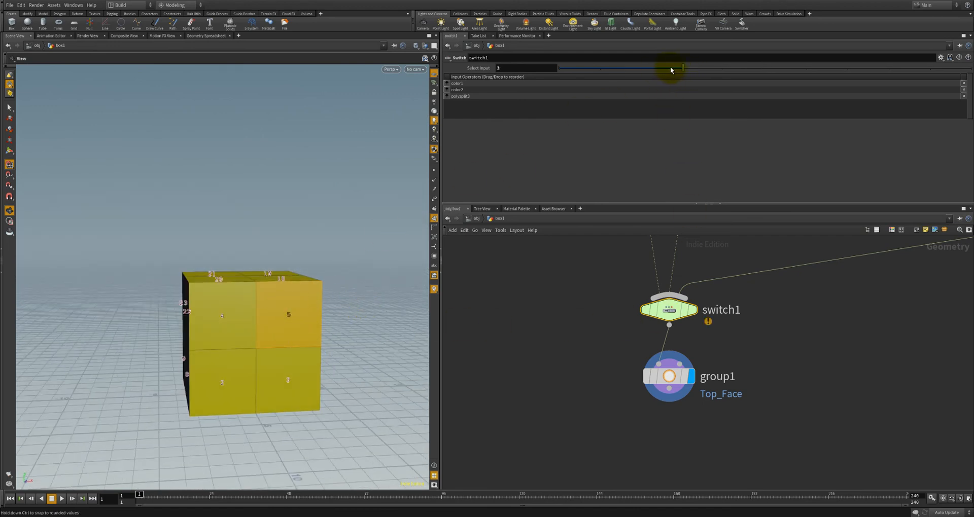
left_click_drag(653, 72, 564, 75)
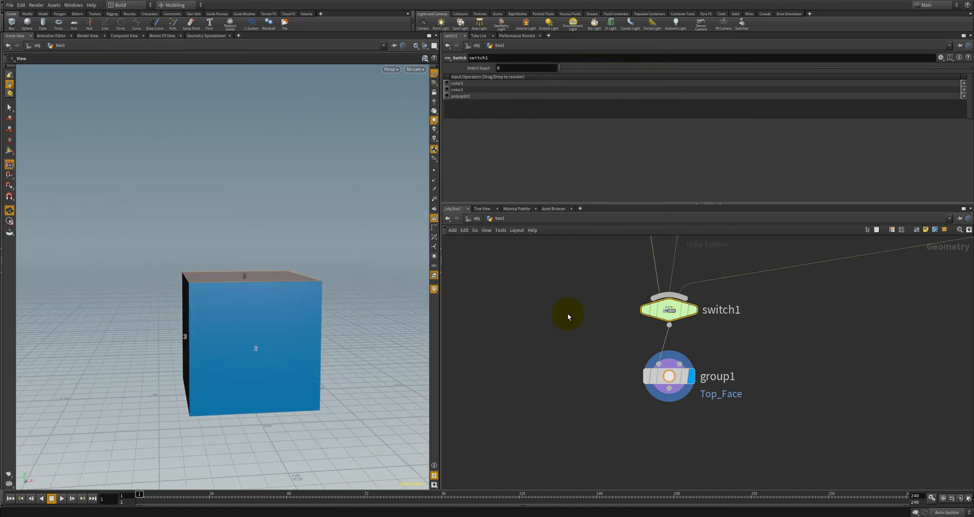
Step: Select group1 and display primitive normals on the box in place of primitive numbers
left_click(665, 377)
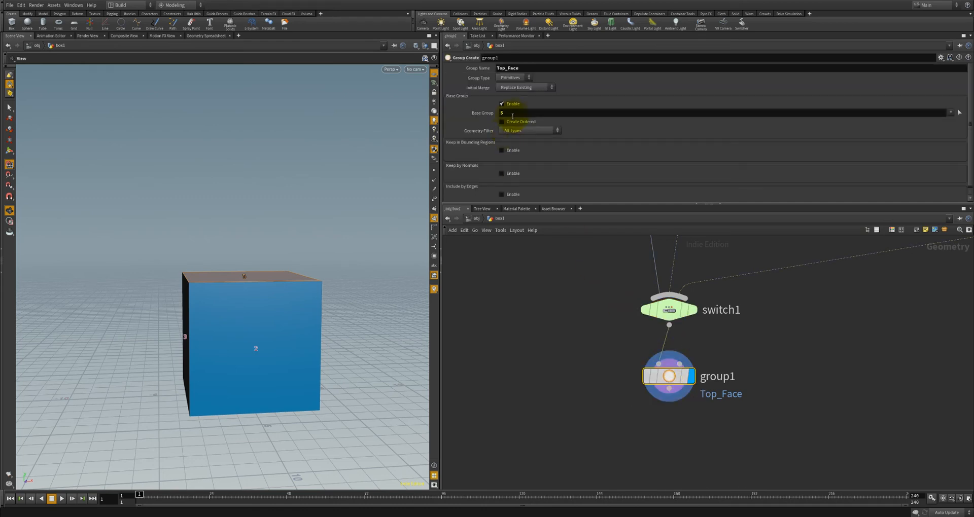
left_click_drag(343, 257, 241, 279)
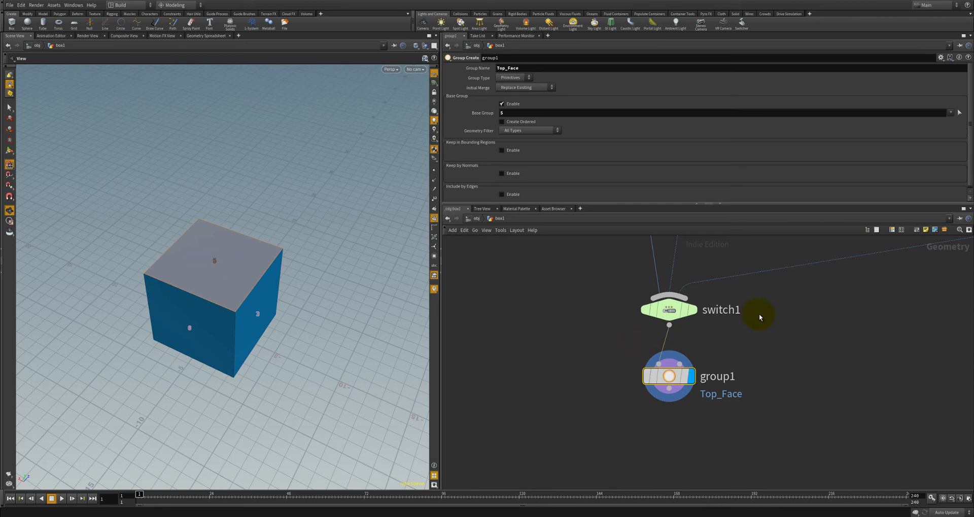
middle_click_drag(701, 285, 668, 330)
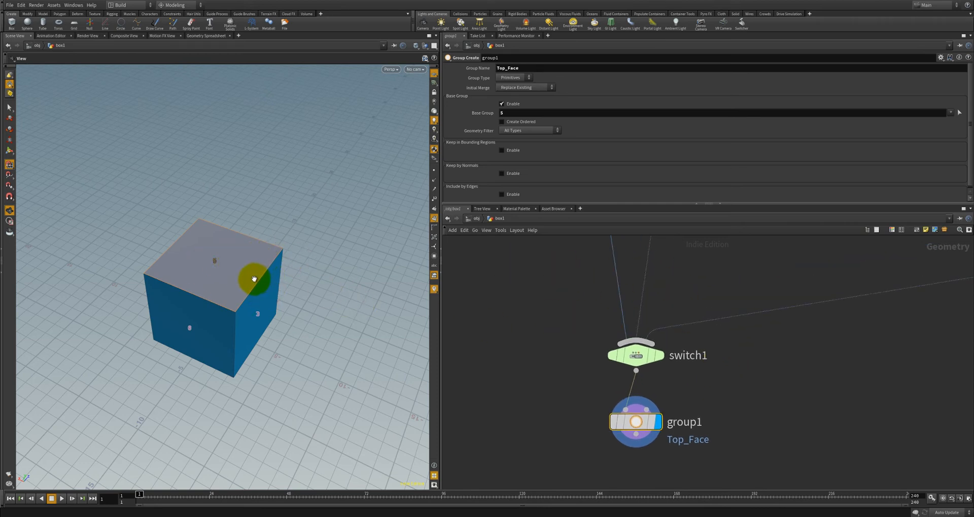
left_click_drag(246, 311, 270, 318)
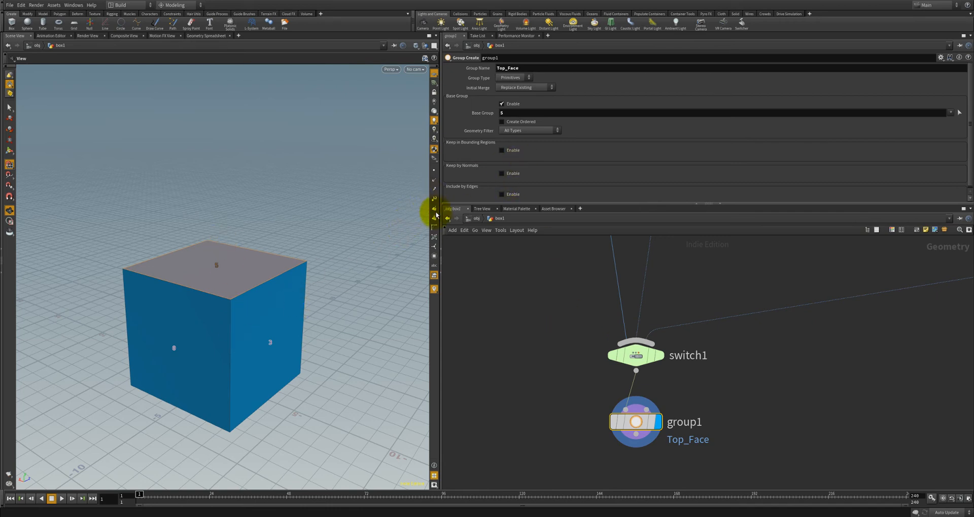
left_click_drag(315, 278, 234, 278)
left_click_drag(214, 270, 239, 317)
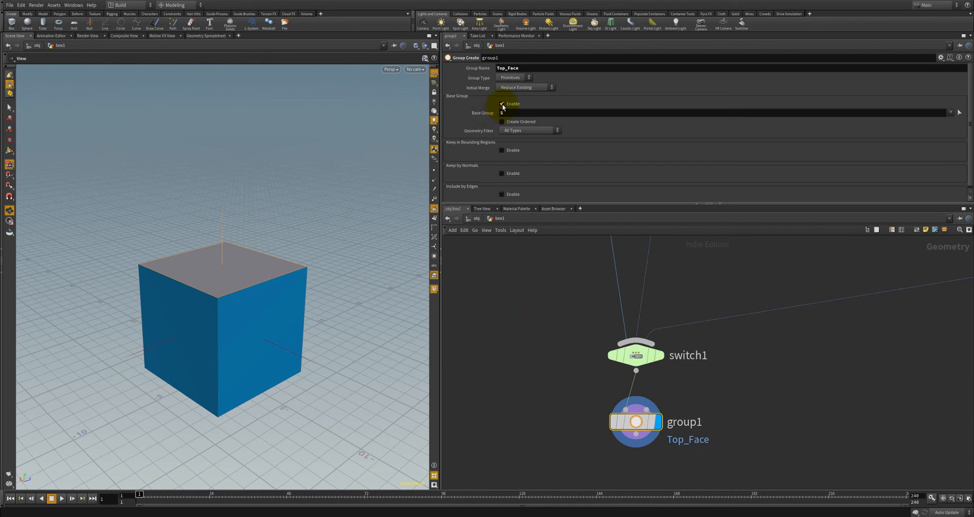
Step: Clear group1's Base Group, disable base grouping and enable Keep by Normals
key("BackSpace")
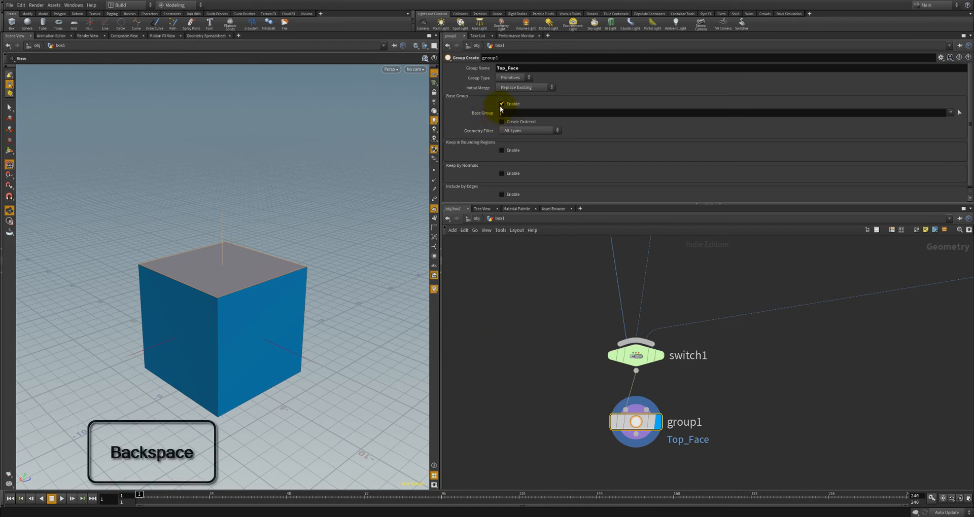
left_click(501, 103)
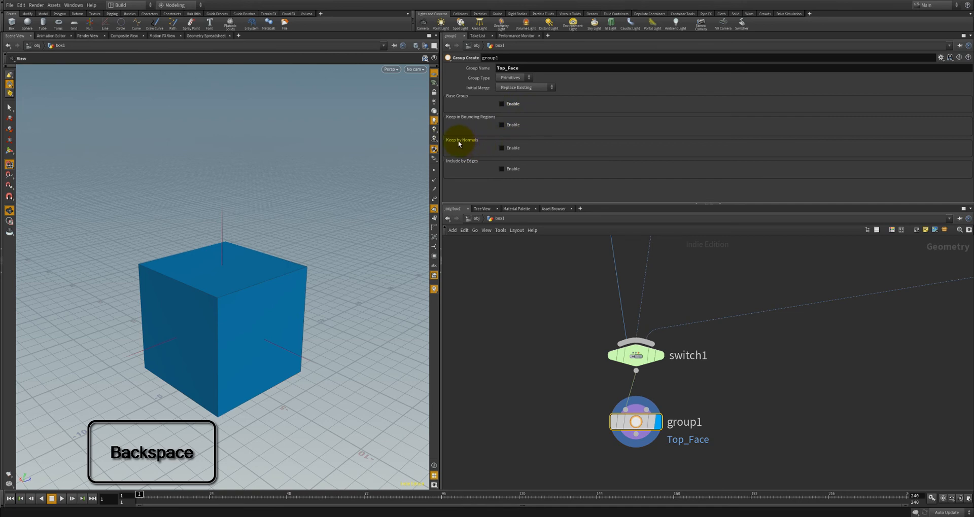
left_click(502, 148)
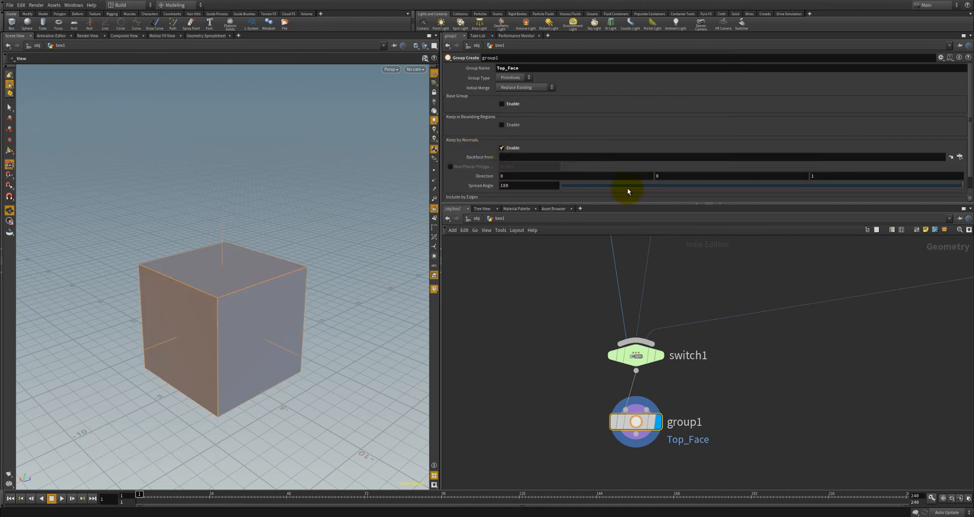
Step: Set the Keep by Normals direction to 0, 1, 0 so it points straight up
type("1")
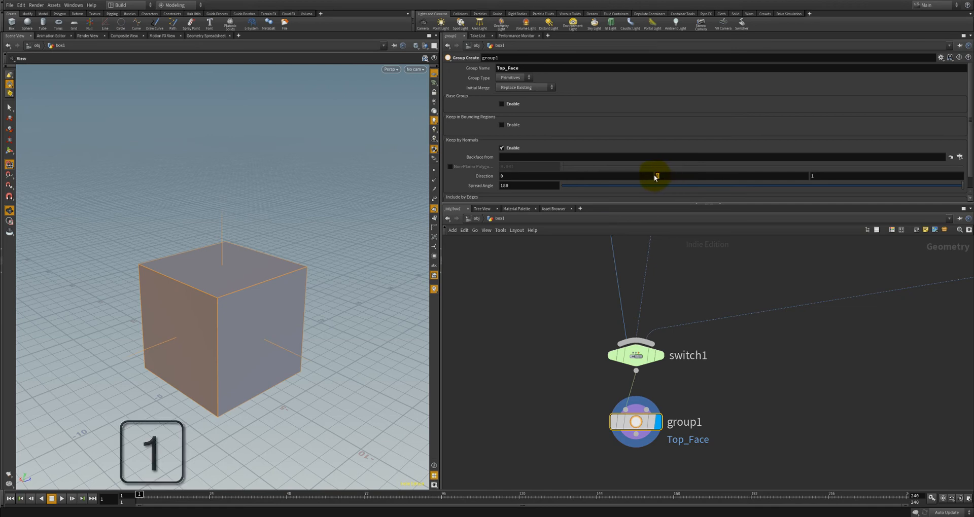
key("Tab")
type("0")
key("Return")
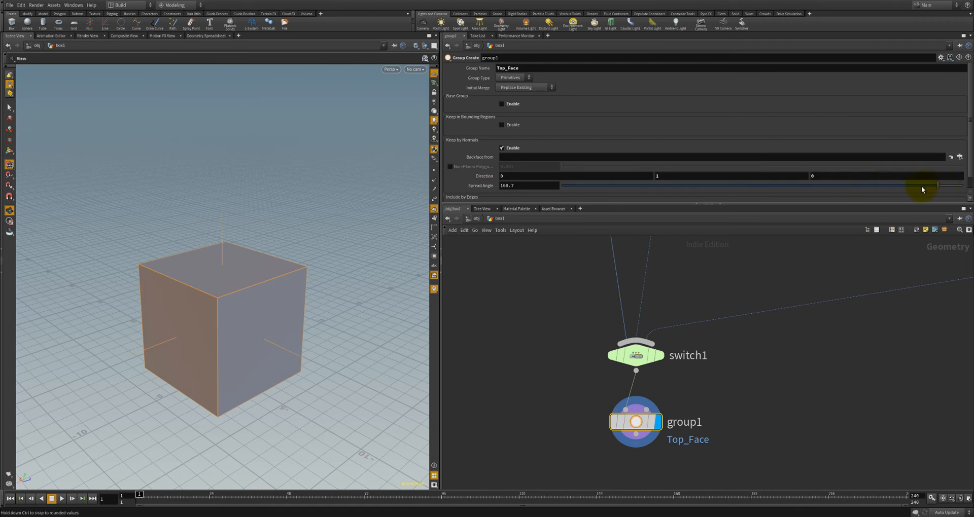
Step: Try Keep by Normals Spread Angles up to 180 and down to about 85, inspecting which box faces are grouped from above and below
left_click_drag(846, 187, 797, 185)
left_click_drag(380, 350, 282, 374)
left_click_drag(796, 186, 964, 189)
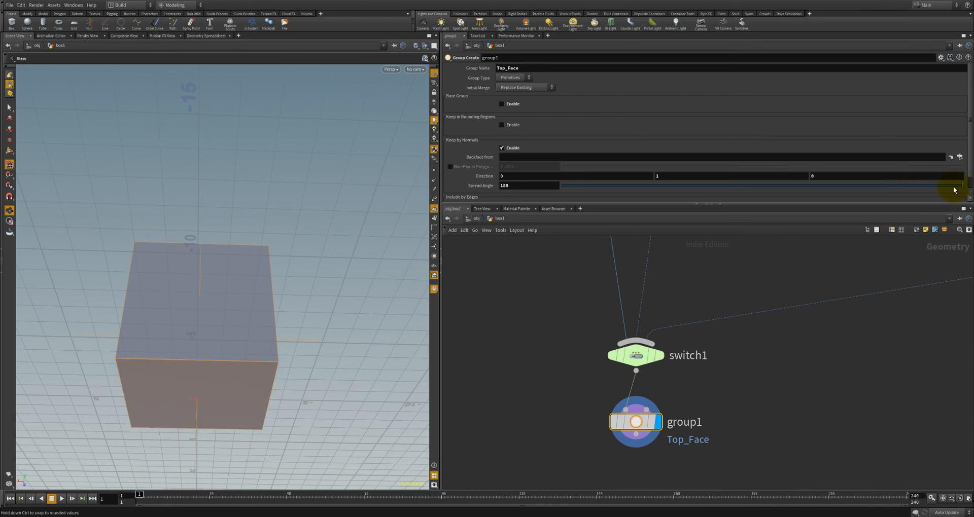
left_click_drag(361, 246, 319, 292)
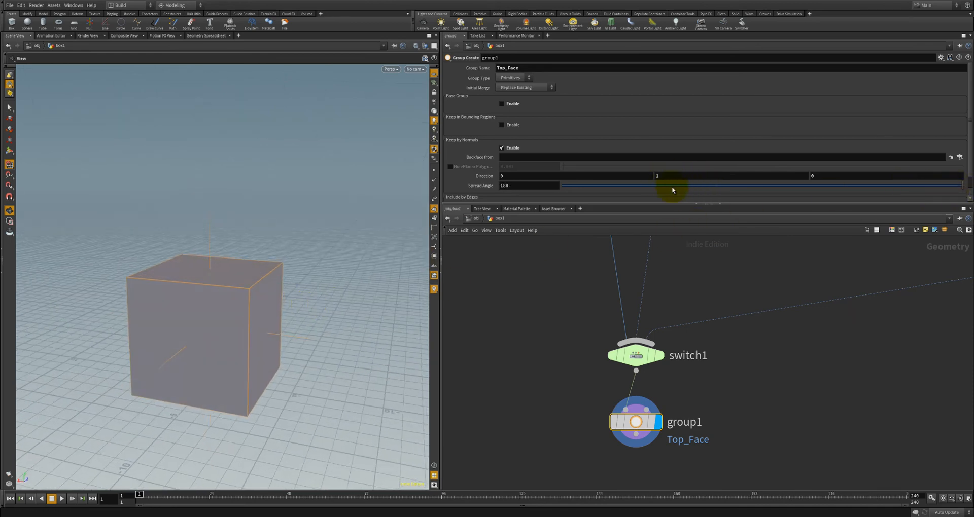
left_click_drag(312, 330, 317, 289)
left_click_drag(885, 185, 896, 187)
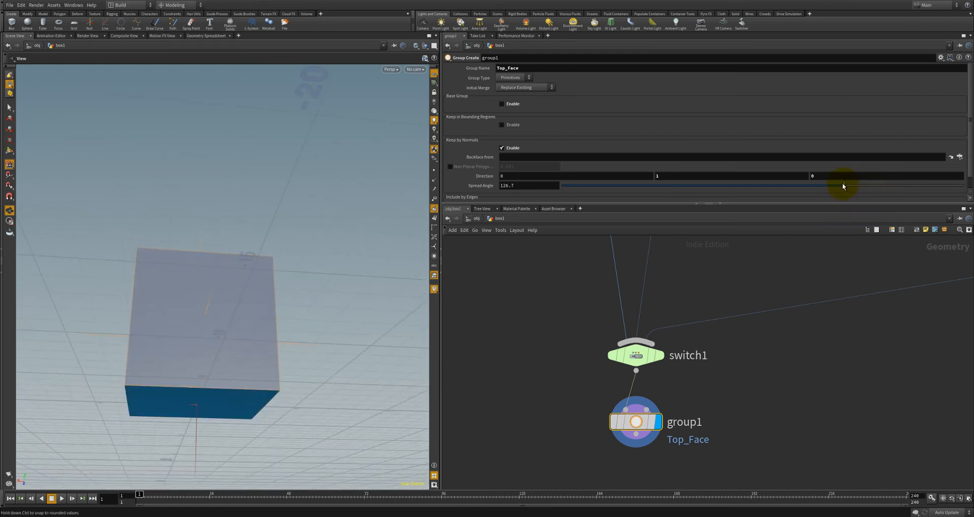
left_click_drag(841, 186, 758, 186)
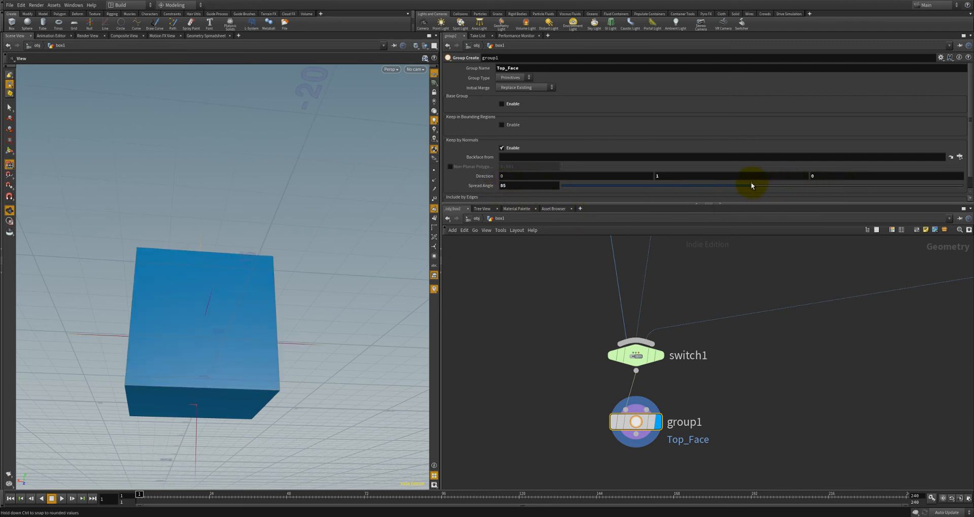
left_click_drag(292, 294, 252, 354)
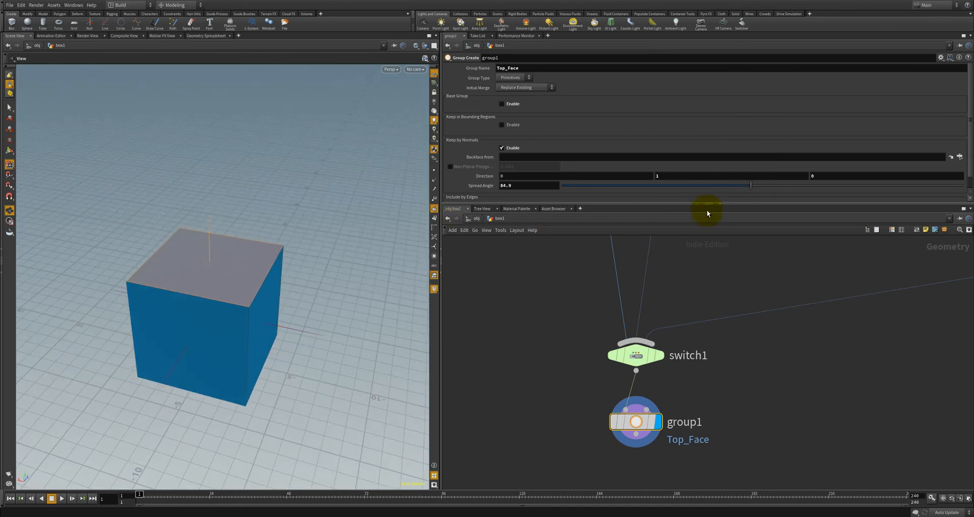
Step: Set group1's Spread Angle to 0 and inspect the grouped top face from several sides
left_click_drag(751, 186, 558, 186)
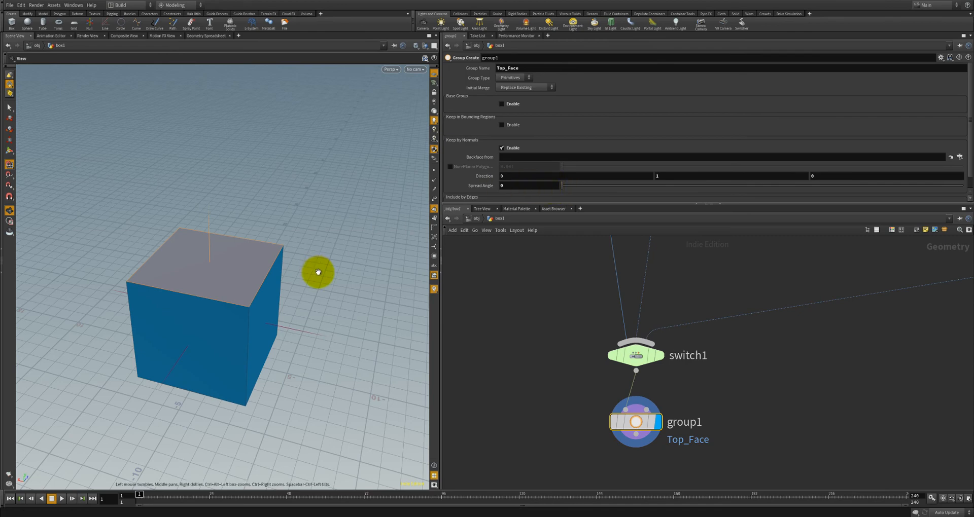
left_click_drag(317, 272, 186, 290)
right_click_drag(203, 290, 257, 279)
middle_click_drag(252, 284, 230, 325)
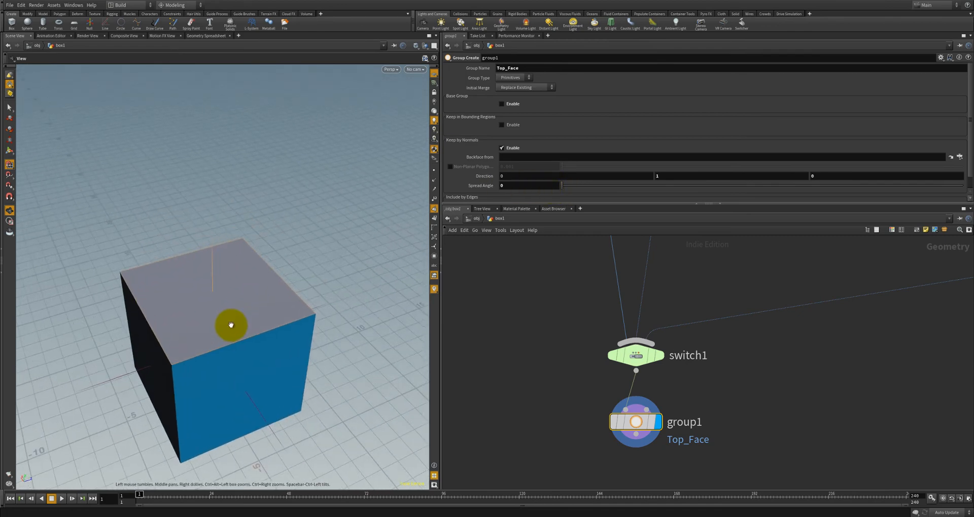
right_click_drag(193, 324, 211, 324)
mouse_move(212, 324)
left_mouse_down()
mouse_move(253, 311)
mouse_move(207, 328)
left_mouse_up()
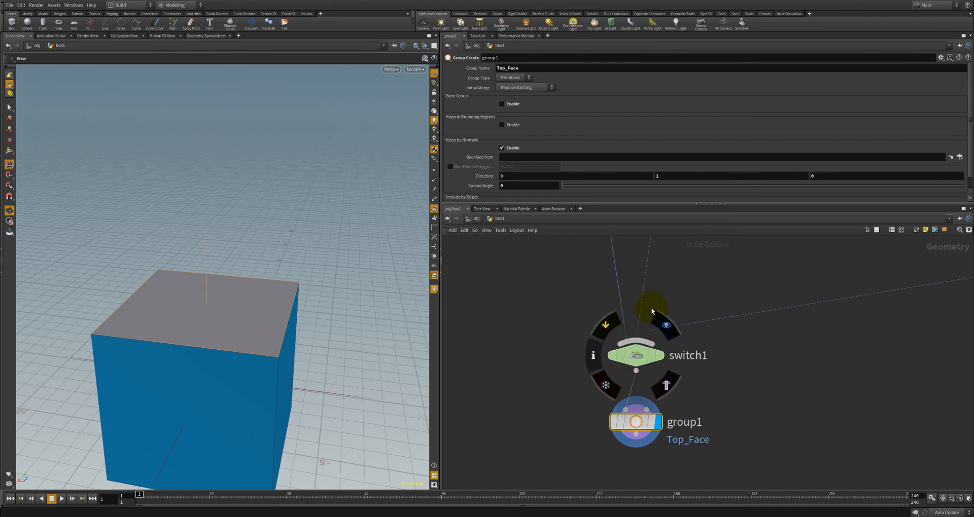
Step: Raise switch1's Select Input through 2 to 3 and turn off the primitive normals display on the box
left_click(639, 356)
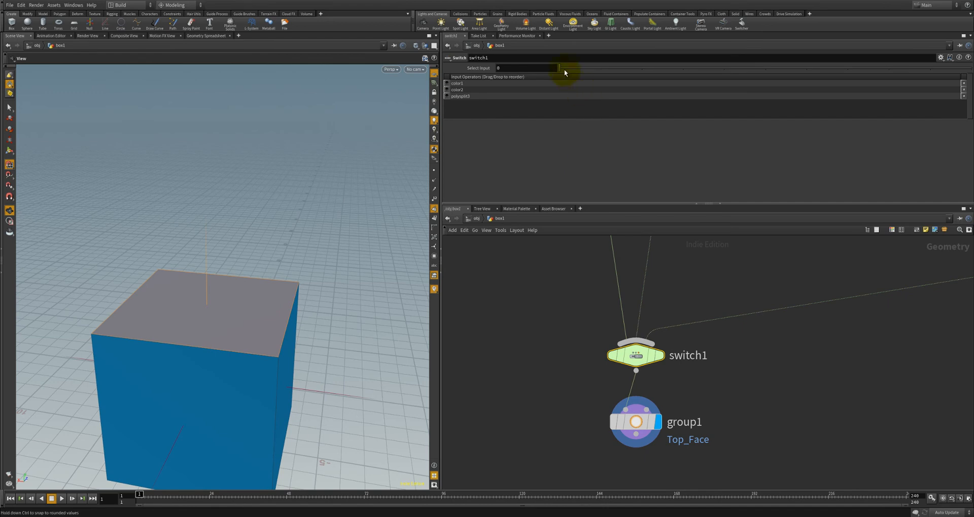
left_click_drag(581, 71, 629, 74)
left_click(434, 210)
right_click_drag(345, 267, 273, 280)
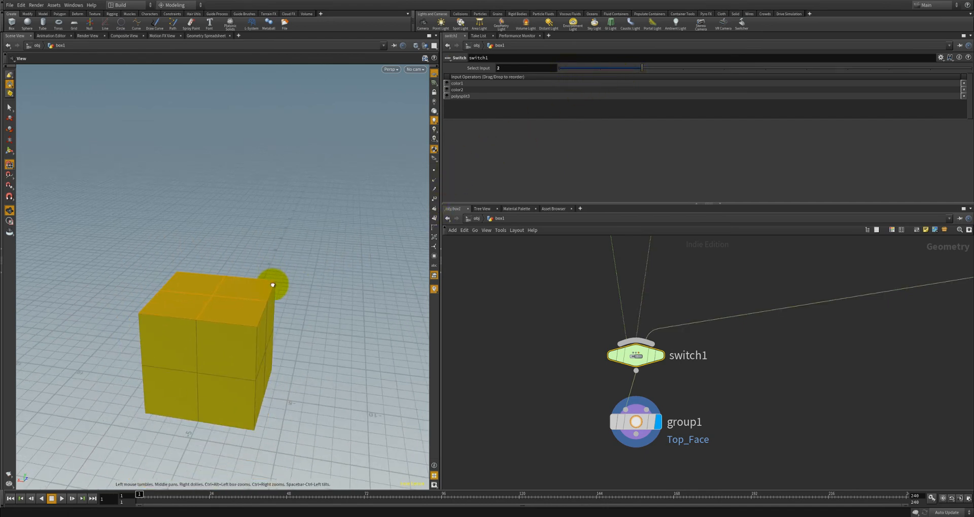
left_click_drag(273, 280, 276, 291)
mouse_move(640, 68)
left_mouse_down()
mouse_move(593, 69)
mouse_move(642, 76)
left_mouse_up()
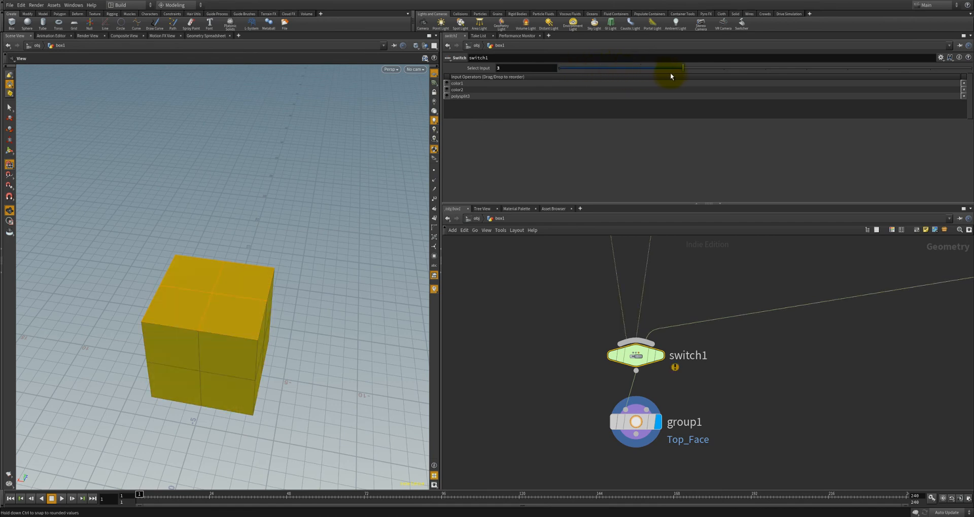
Step: Copy switch1's Select Input parameter and paste it as a relative reference into switch2's Select Input
scroll(660, 323, "down", 3)
mouse_move(601, 373)
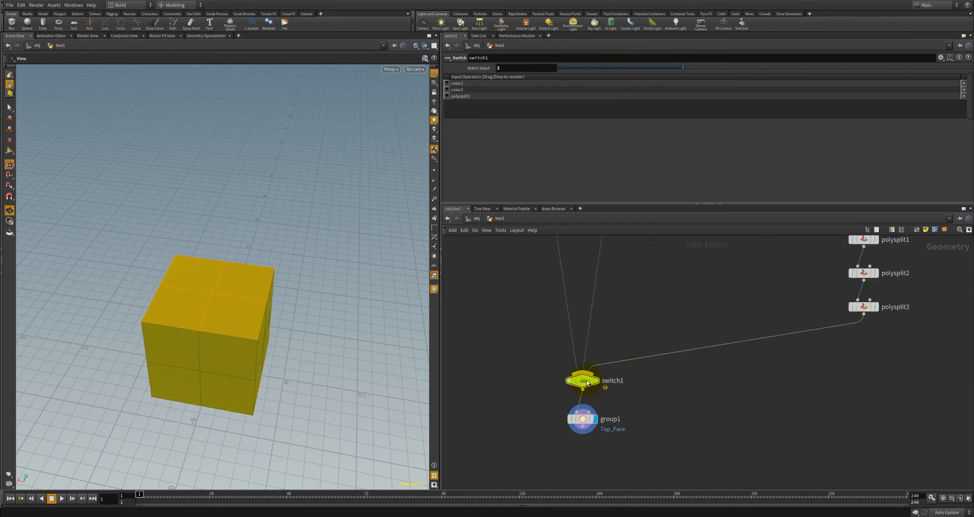
middle_click_drag(665, 314, 632, 355)
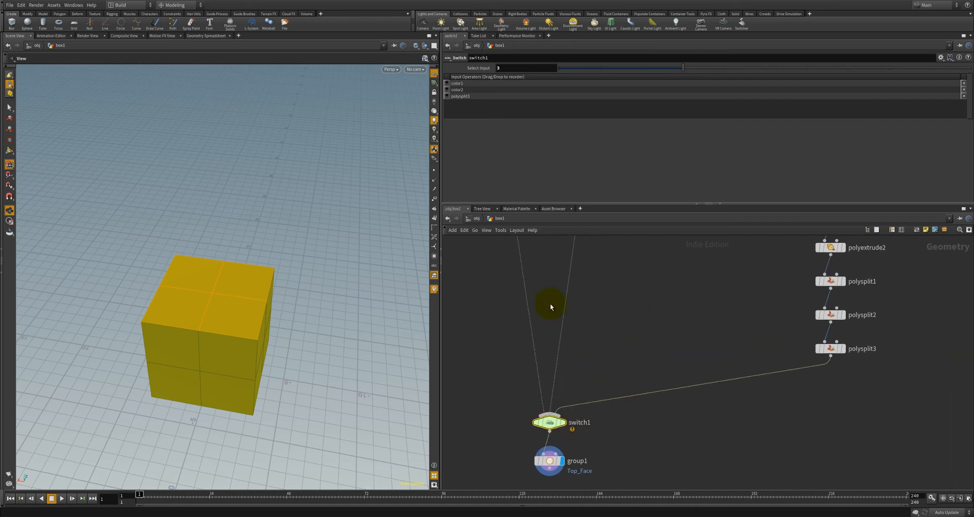
scroll(638, 339, "down", 3)
middle_click_drag(672, 302, 641, 383)
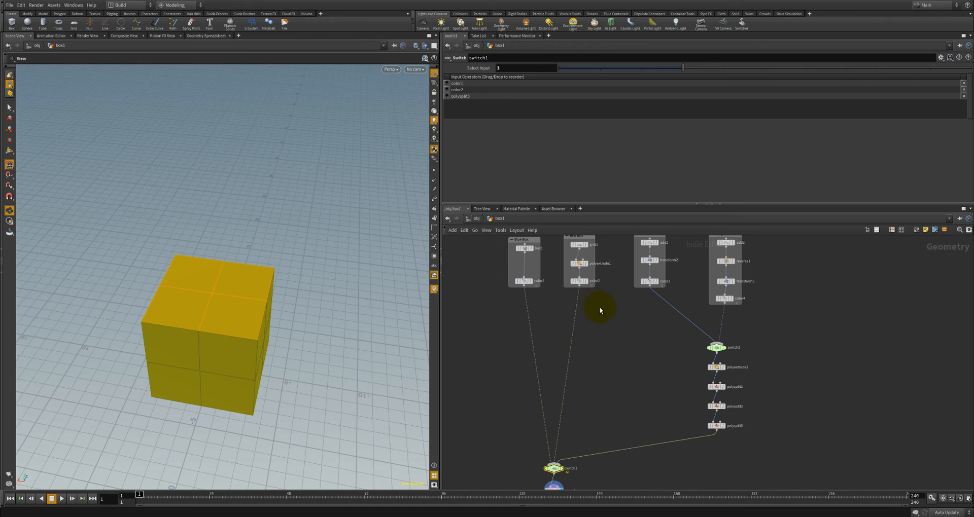
scroll(715, 350, "up", 3)
middle_click_drag(656, 367, 704, 315)
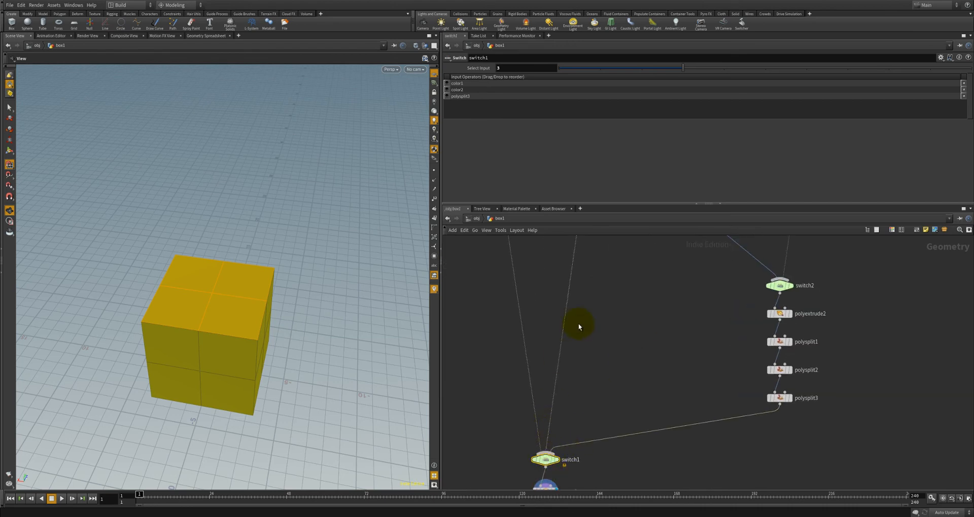
right_click(512, 68)
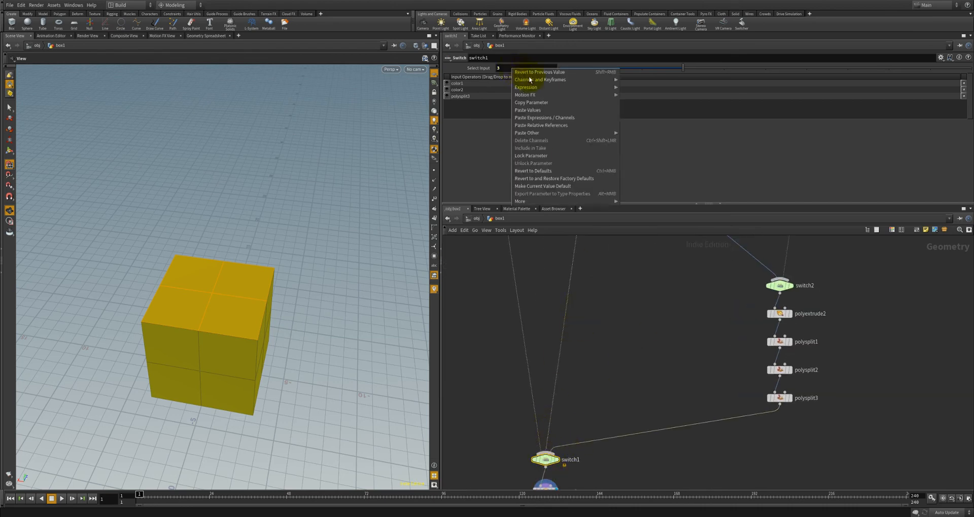
left_click(534, 107)
middle_click_drag(705, 257, 576, 350)
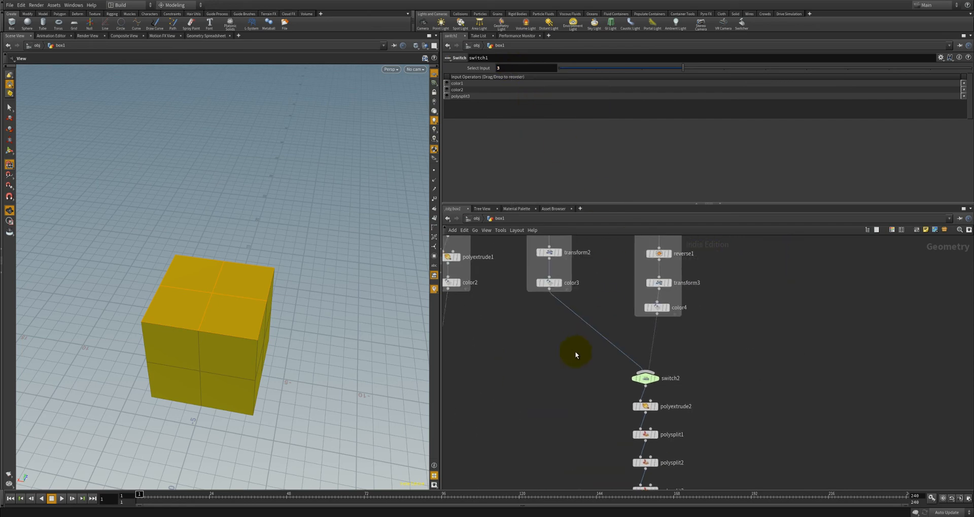
left_click(644, 378)
right_click(518, 65)
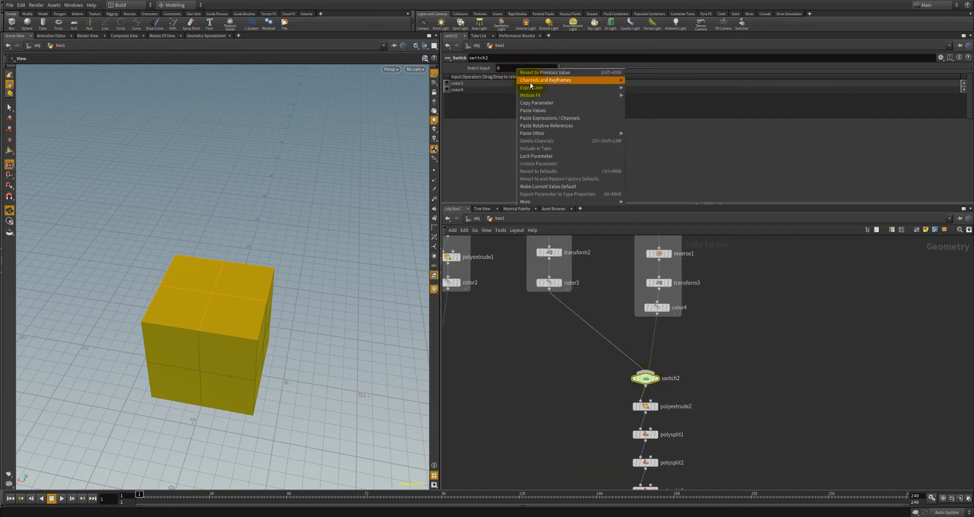
left_click(546, 124)
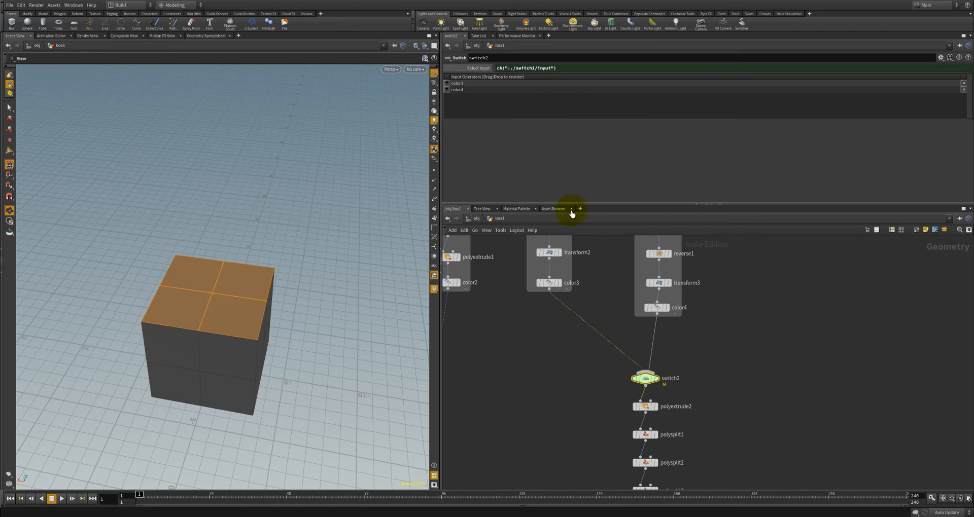
Step: Set switch1's Select Input to 2 and check switch2's node information
middle_click_drag(584, 352, 720, 241)
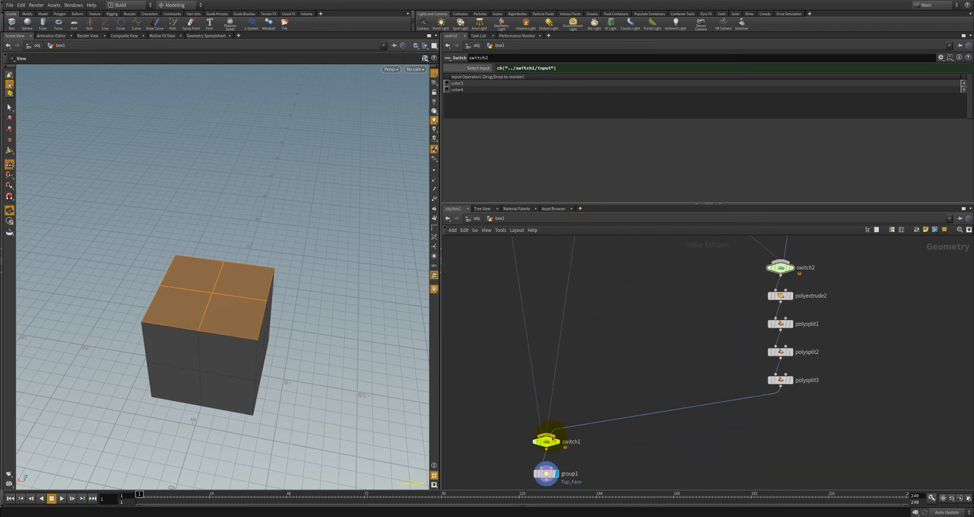
left_click(546, 442)
left_click_drag(677, 73, 642, 74)
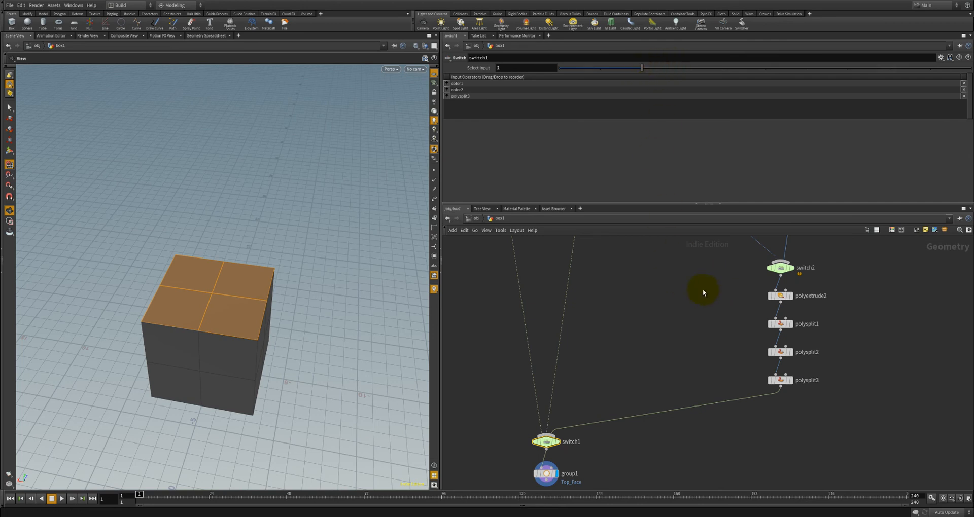
middle_click_drag(684, 309, 634, 339)
middle_click(709, 330)
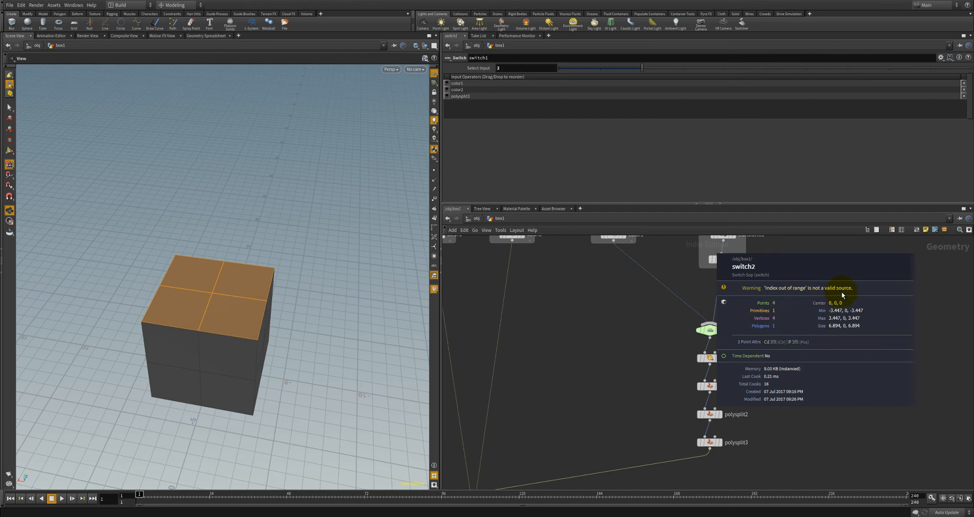
Step: Show switch2's linked Select Input as a value instead of its expression and set it to 1
left_click(703, 330)
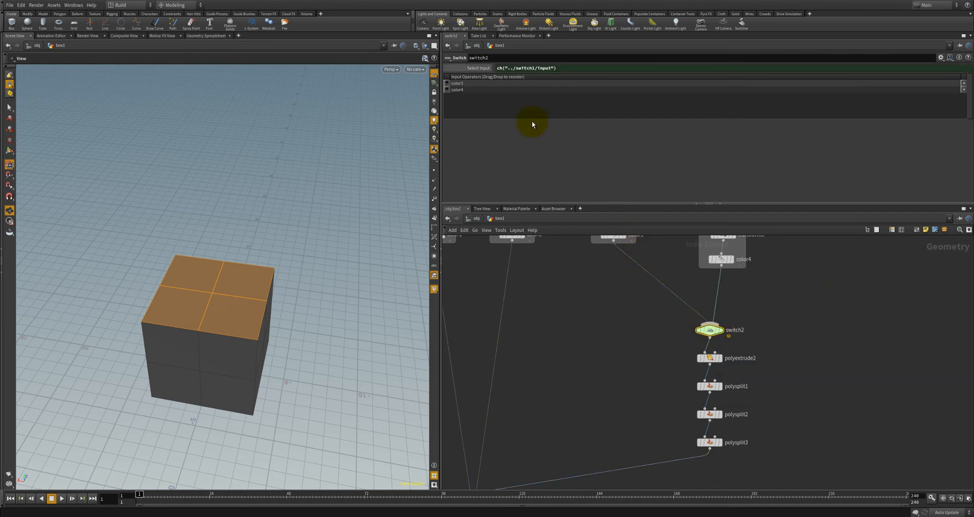
left_click(483, 70)
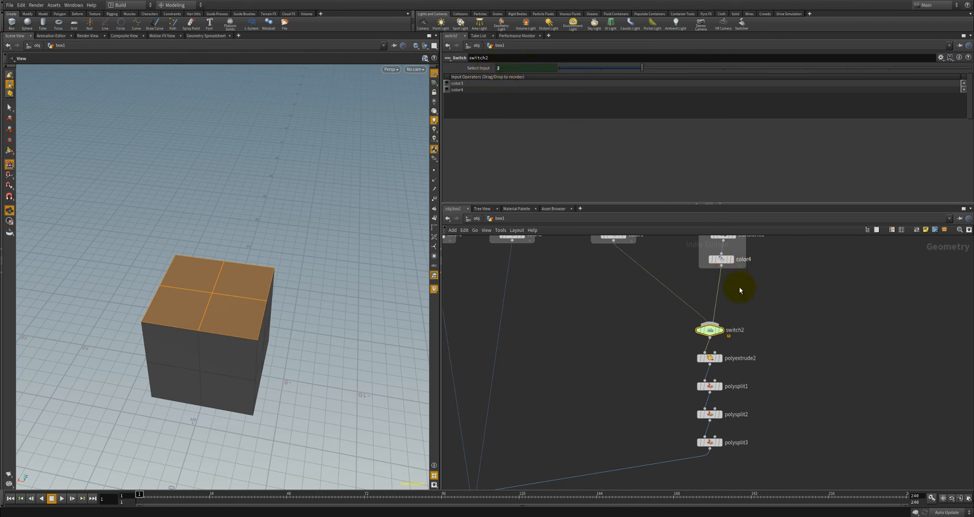
middle_click_drag(736, 307, 661, 369)
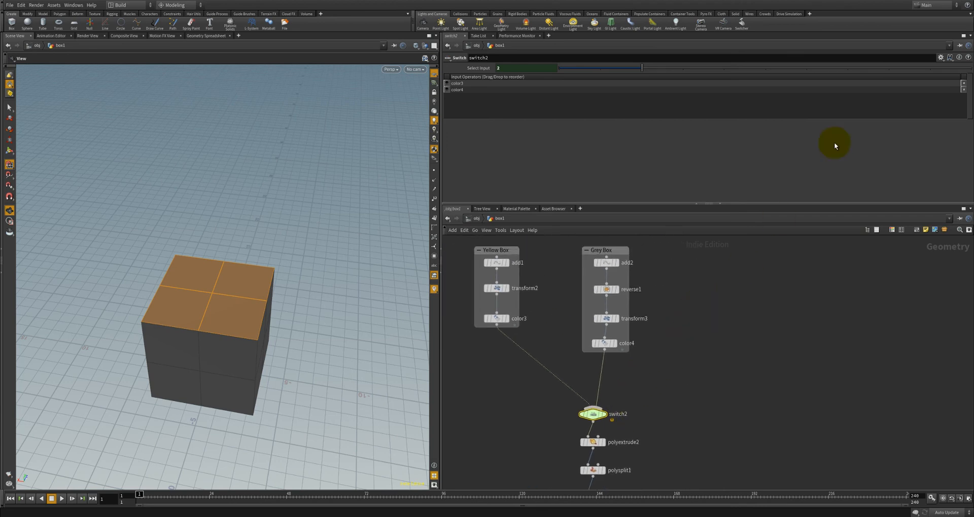
left_click(611, 68)
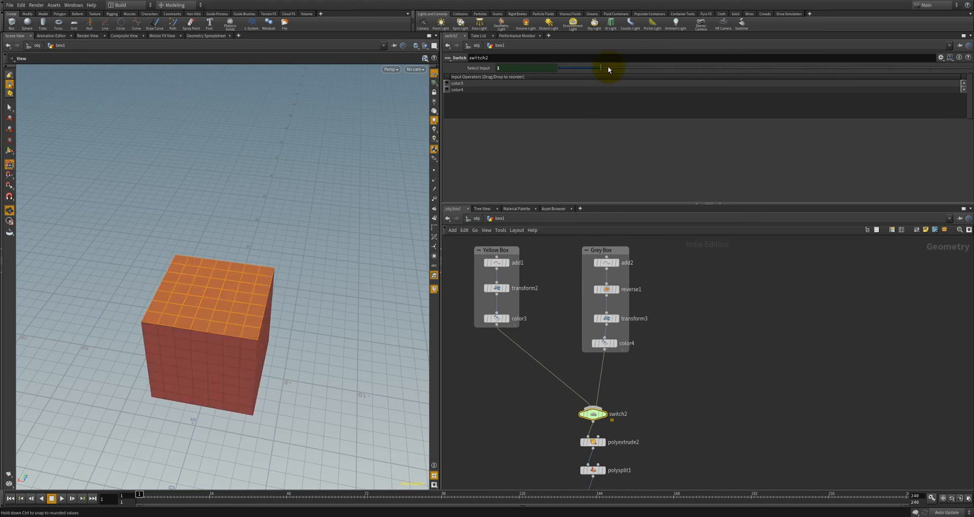
Step: Add a Null node beside switch2 and wire its output into switch2's input
middle_click_drag(676, 364, 719, 348)
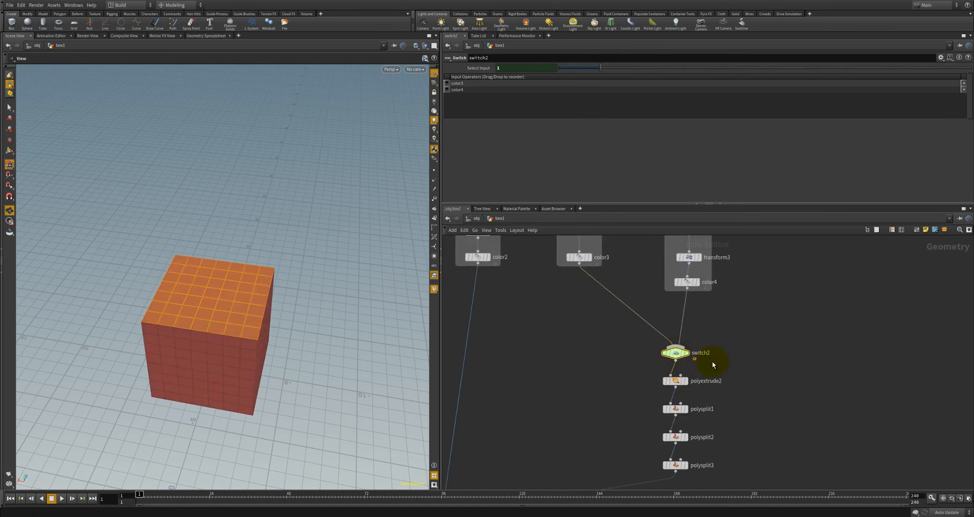
key("Tab")
type("null")
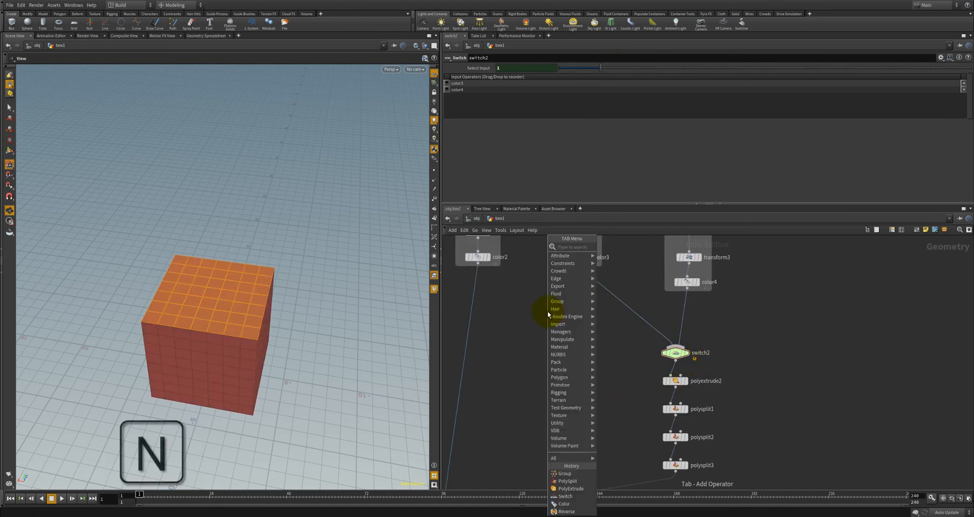
key("Return")
left_click(547, 311)
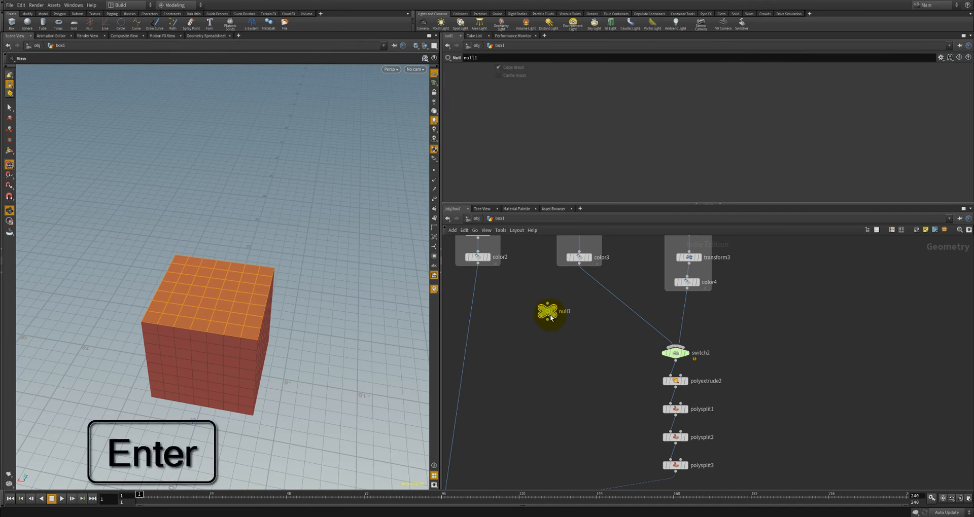
left_click(547, 320)
left_click(676, 347)
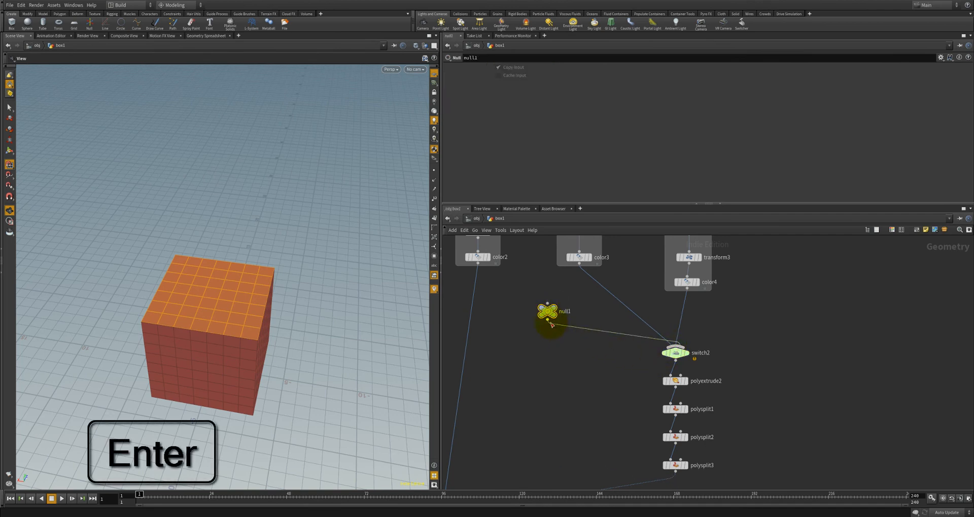
Step: Duplicate the Null, place the copy beside the original and wire it into switch2 as well
key("ctrl+v")
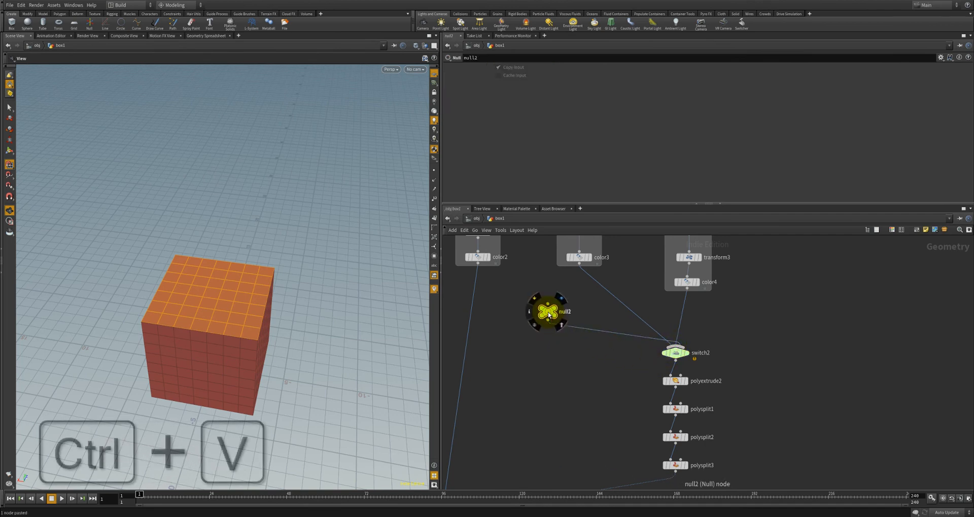
left_click_drag(548, 315, 587, 315)
left_click(588, 321)
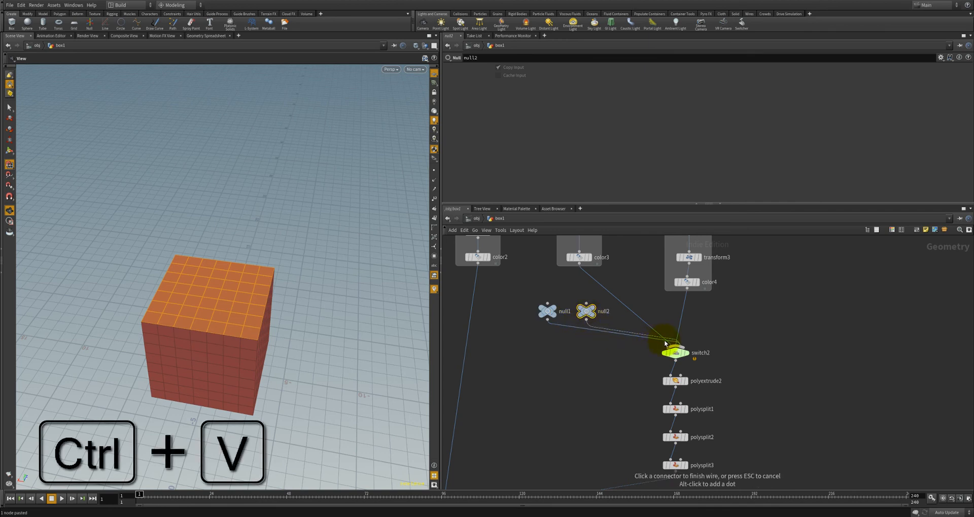
left_click(666, 345)
scroll(622, 370, "up", 1)
middle_click_drag(615, 366, 575, 386)
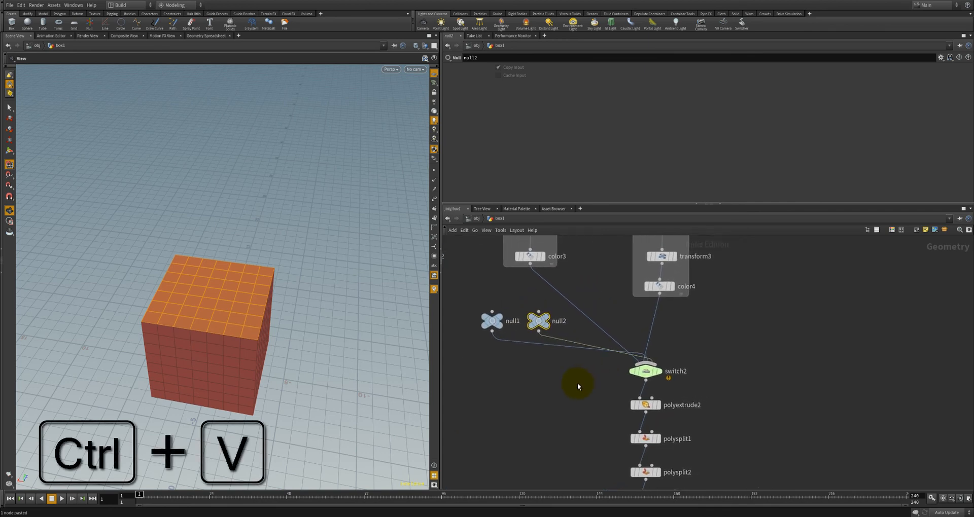
Step: Reorder switch2's input operators so null1 and null2 come before color3 and color4
left_click(645, 375)
left_click_drag(447, 89, 448, 100)
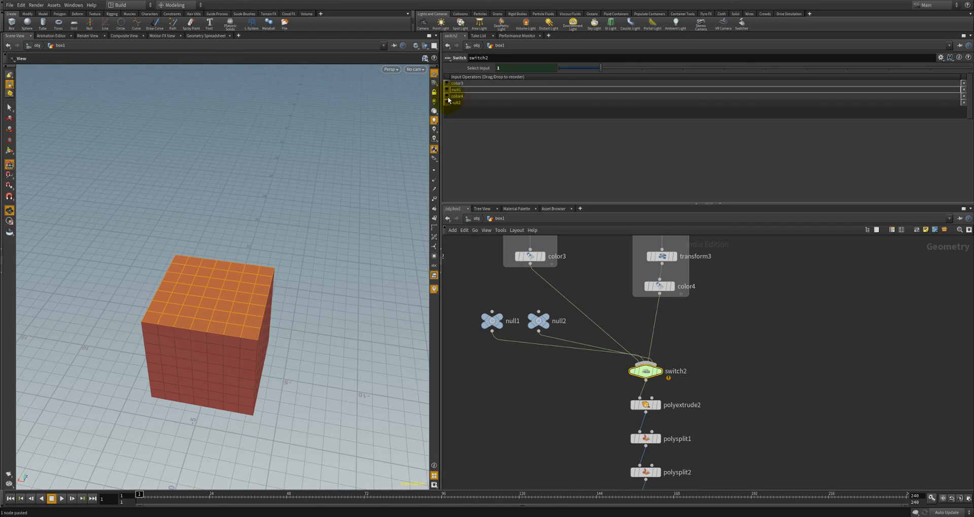
left_click(447, 91)
left_click(448, 102)
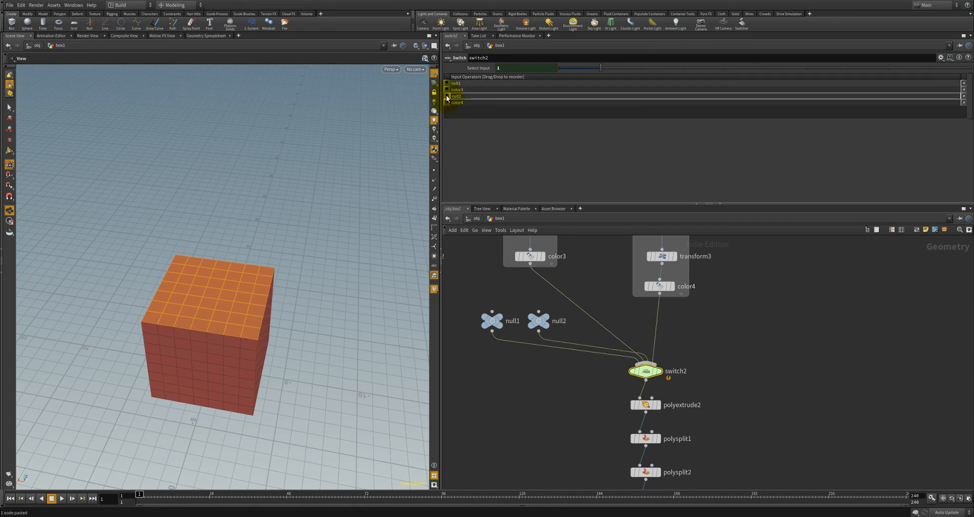
left_click(446, 96)
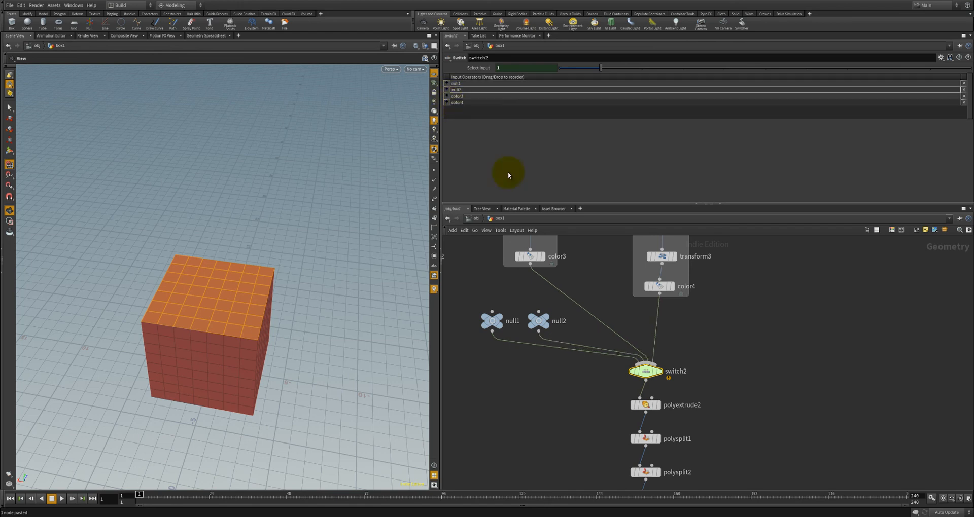
Step: Display switch2 in the viewport and set its linked Select Input to 3
left_click(662, 371)
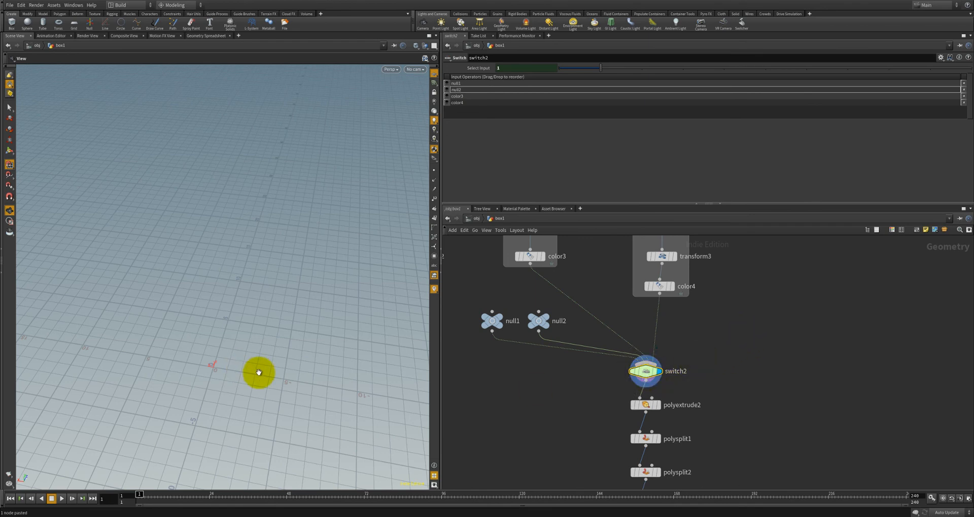
left_click_drag(259, 371, 173, 362)
right_click_drag(173, 361, 278, 346)
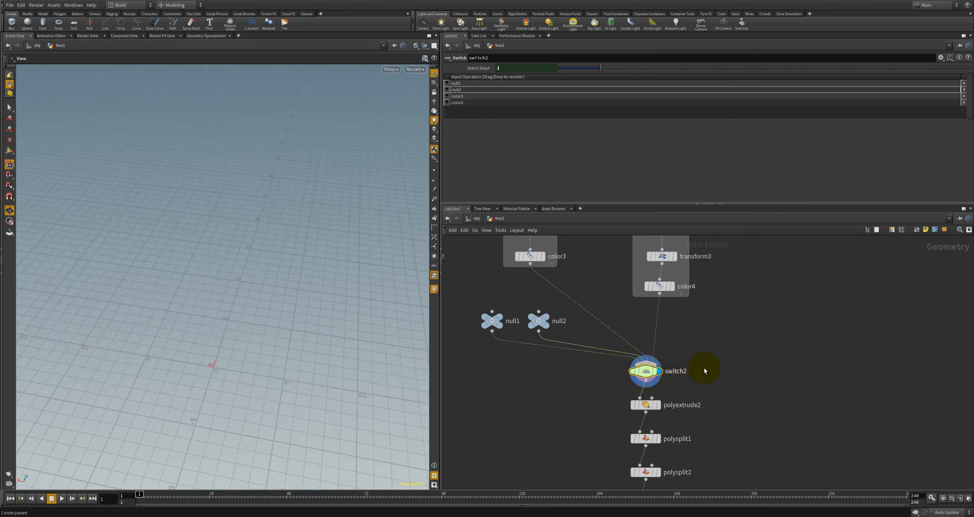
left_click(726, 322)
left_click_drag(607, 69, 671, 68)
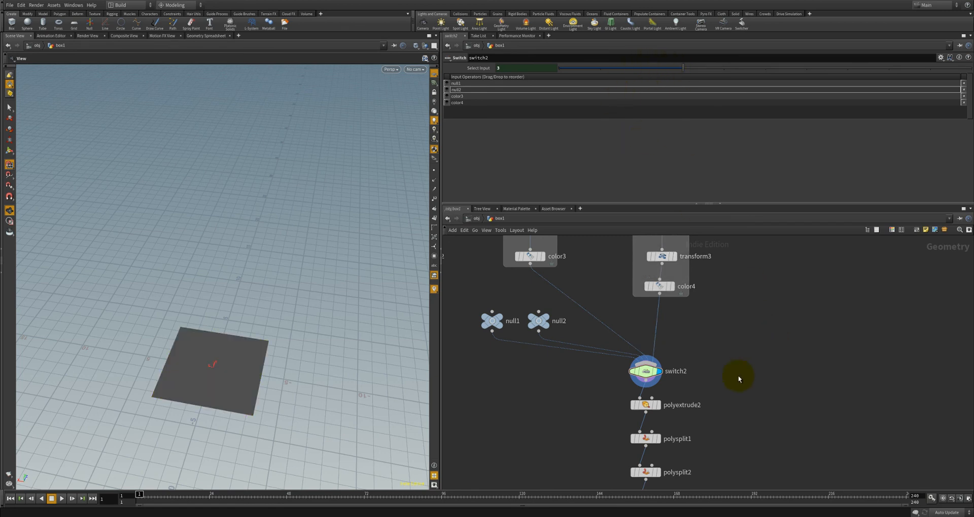
Step: Display switch1 and wire polysplit3's output into it a second time as an extra input
middle_click_drag(739, 374, 832, 254)
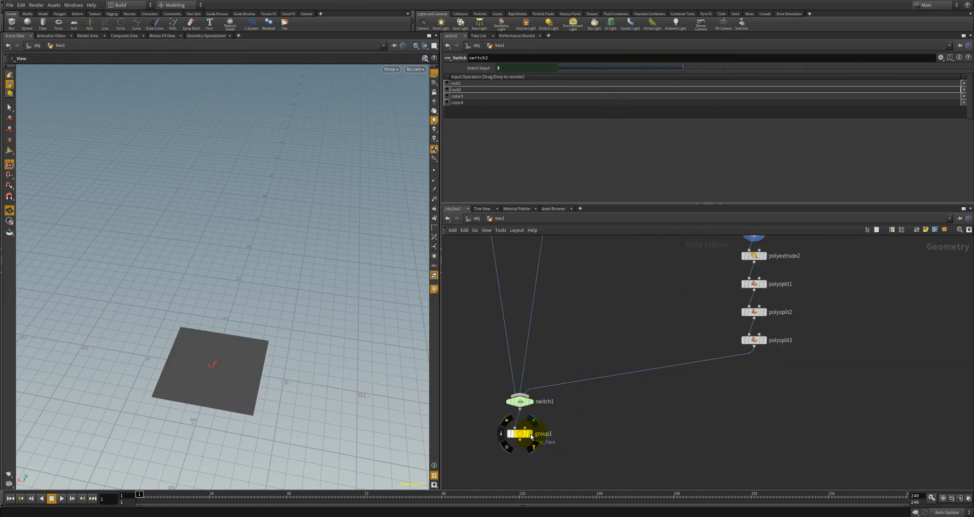
left_click(519, 435)
left_click(525, 402)
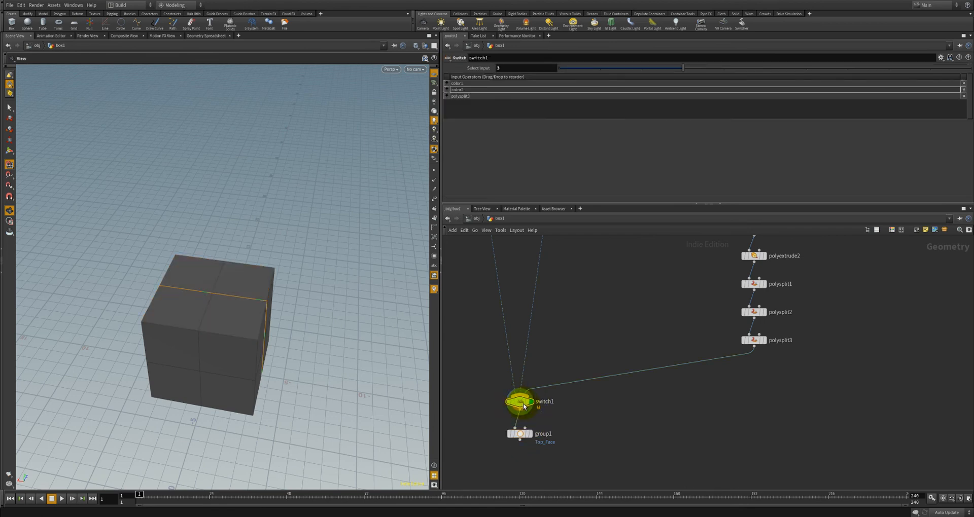
left_click(754, 348)
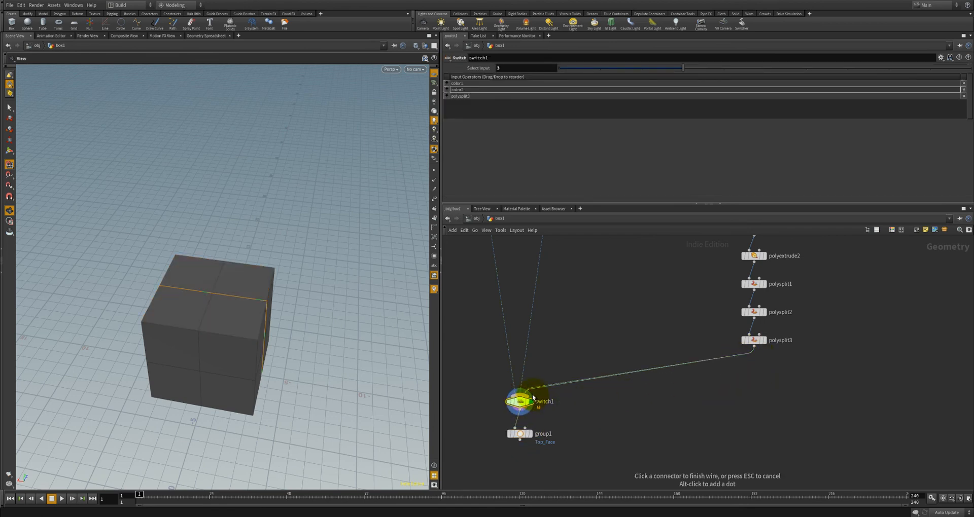
left_click(533, 398)
left_click(595, 406)
Step: Step through switch1's inputs and set its Select Input to 0
middle_click_drag(595, 414, 598, 453)
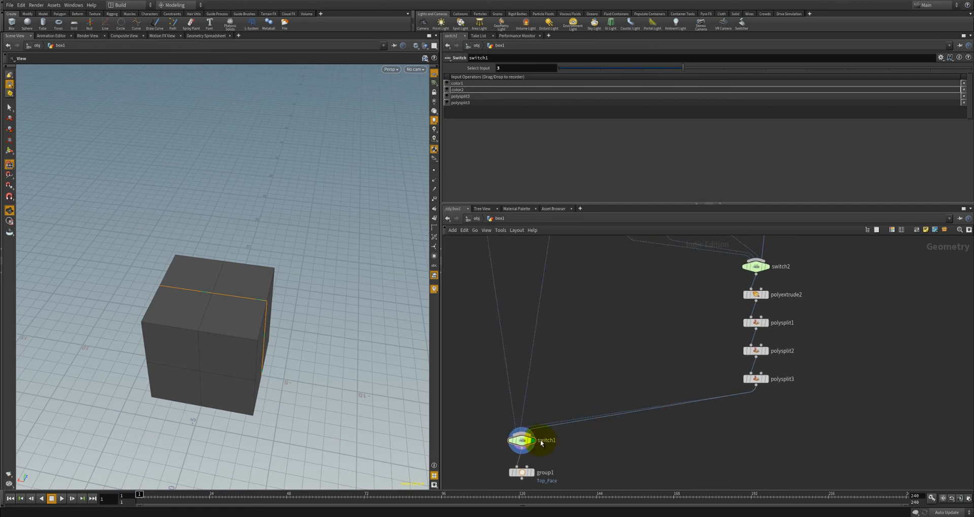
left_click(525, 445)
left_click_drag(683, 68, 564, 64)
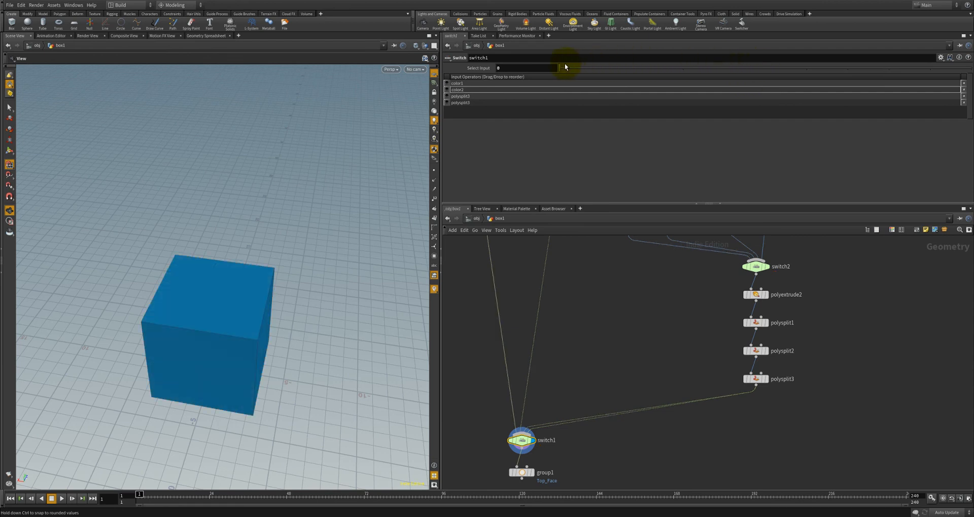
left_click(641, 403)
Step: Display group1 and cycle switch1's Select Input back to 0 to check the Top_Face group on each box
middle_click_drag(621, 333, 635, 254)
left_click(547, 393)
left_click(535, 393)
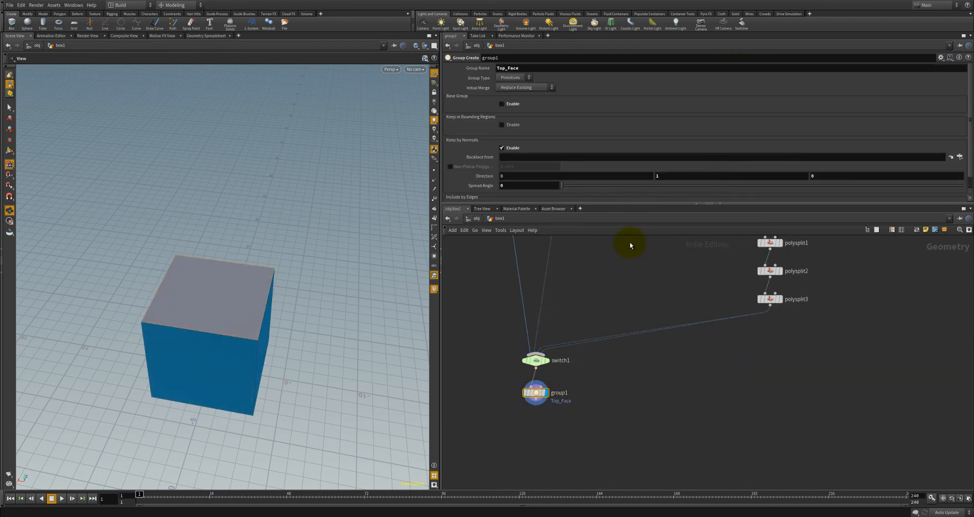
middle_click_drag(596, 301, 583, 348)
left_click(532, 407)
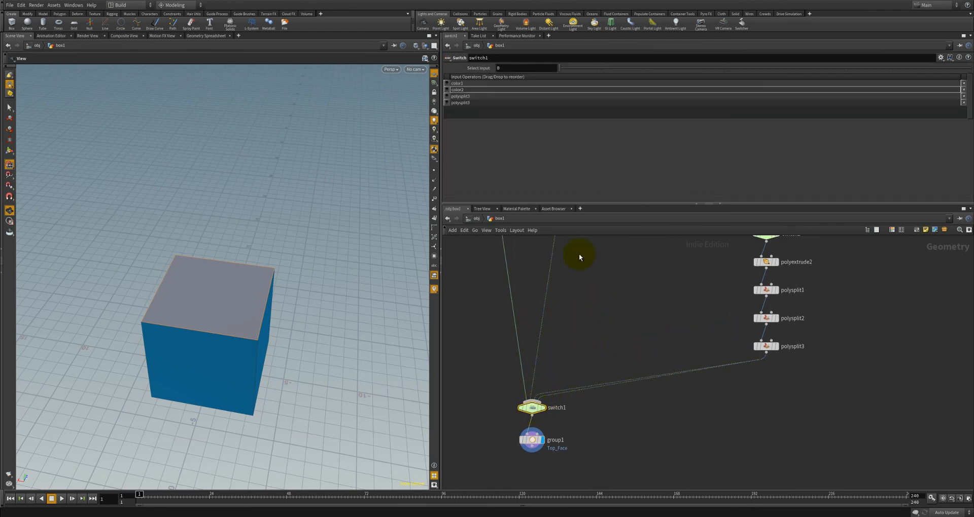
left_click_drag(595, 70, 681, 68)
left_click_drag(667, 71, 550, 67)
Step: Add a Blast node below group1, fed by group1's output
middle_click_drag(635, 413, 659, 315)
scroll(576, 365, "up", 2)
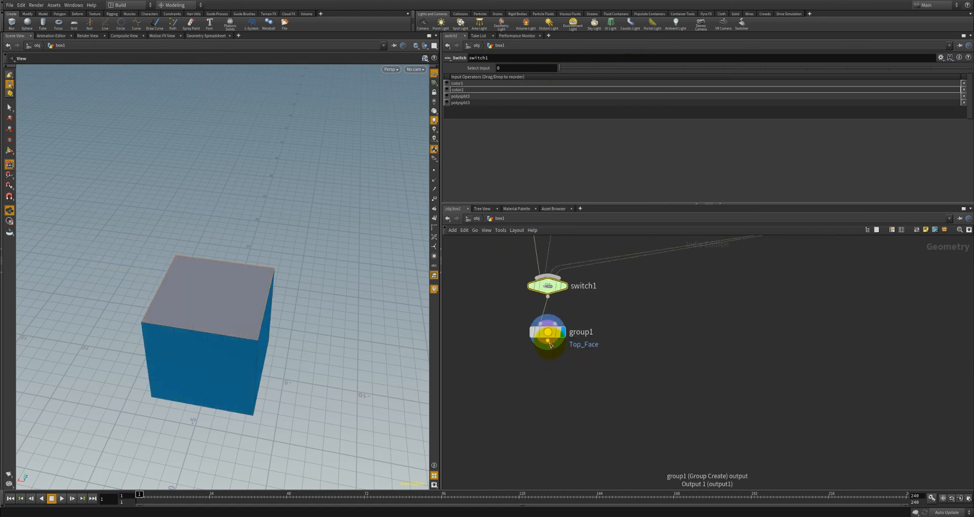
key("Tab")
type("Blast")
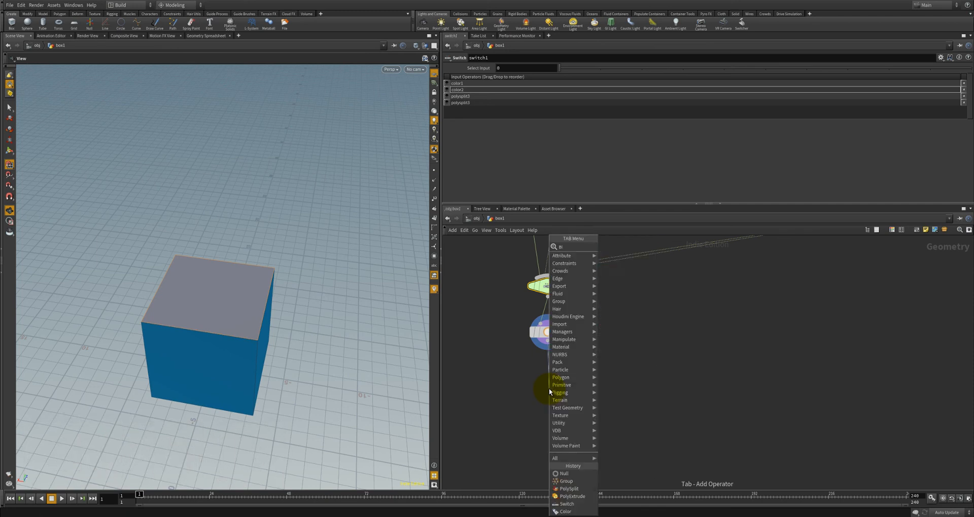
key("Return")
left_click(551, 392)
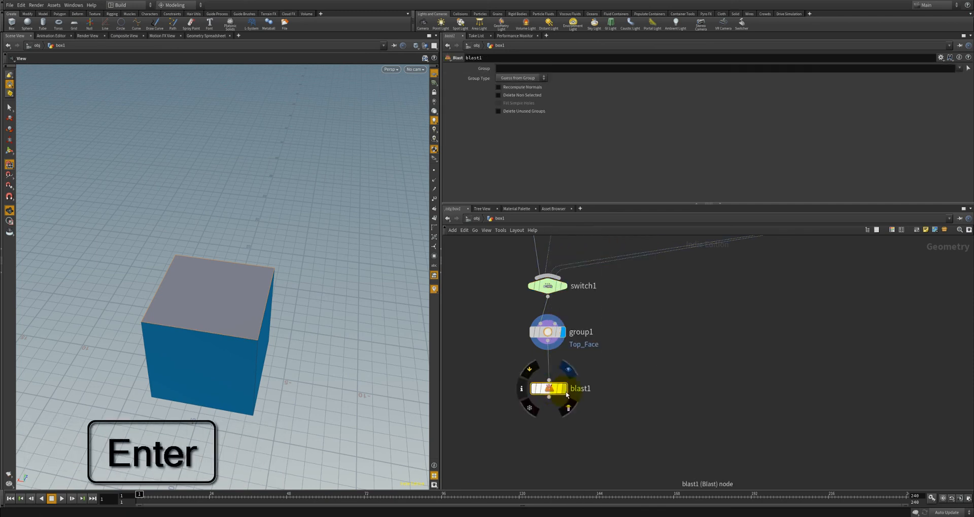
Step: Display blast1, align it under group1 and set its Group to Top_Face
left_click(565, 390)
left_click_drag(550, 389, 549, 392)
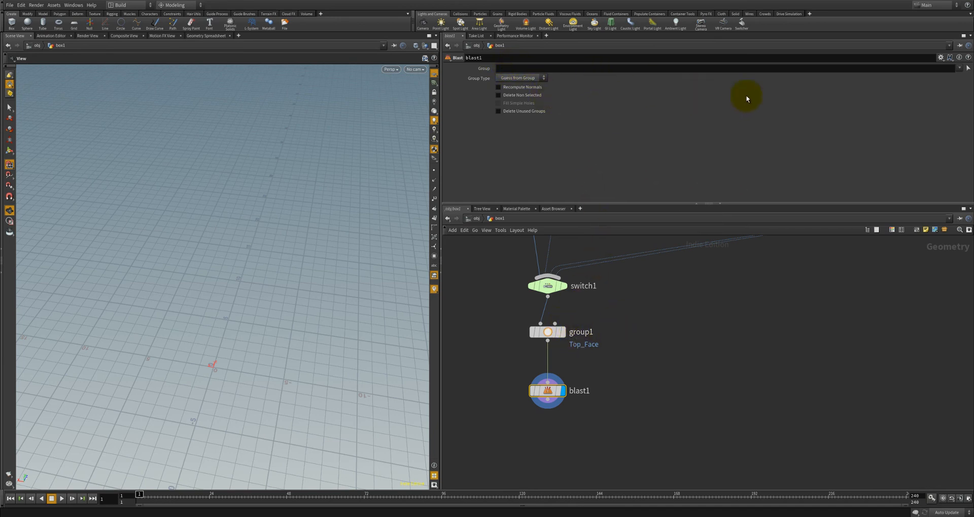
left_click(959, 69)
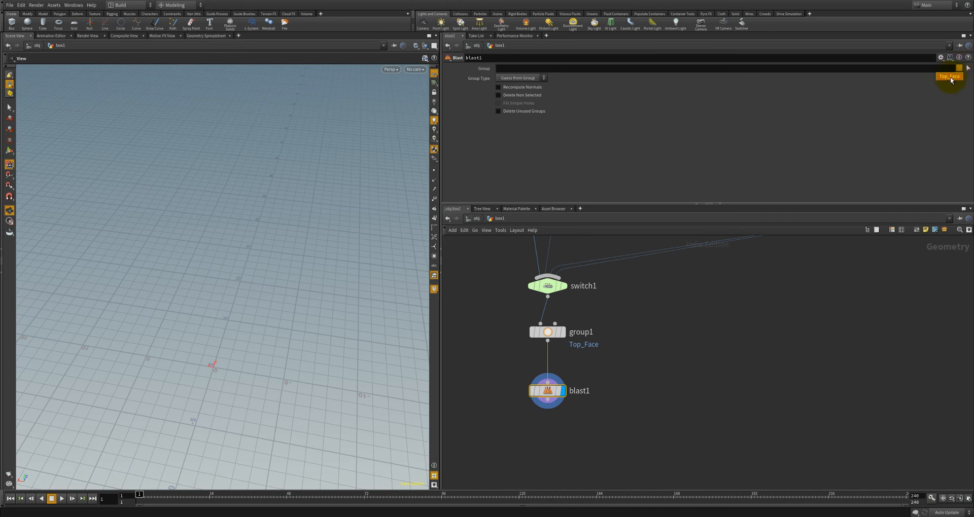
left_click(949, 77)
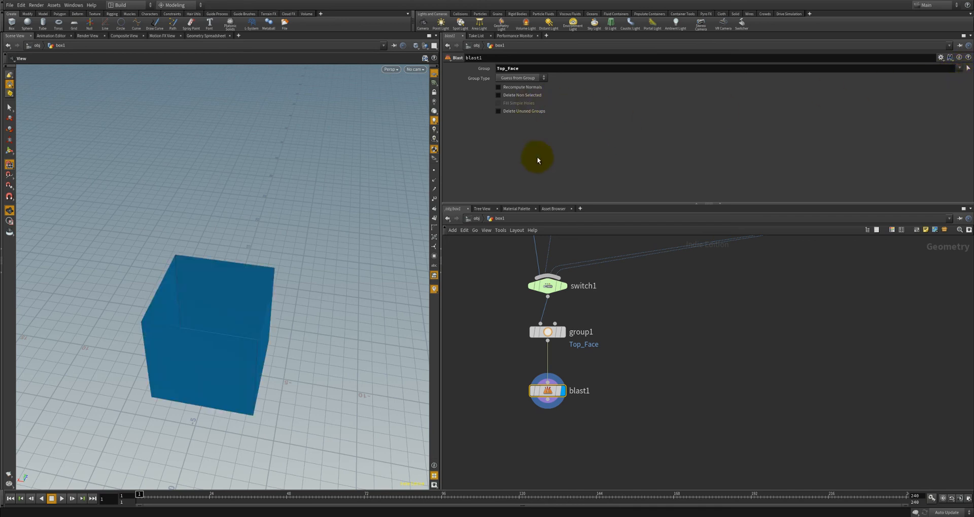
Step: Inspect the opened box from above and cycle switch1's Select Input back to 0 to check the other boxes
left_click_drag(294, 289, 226, 337)
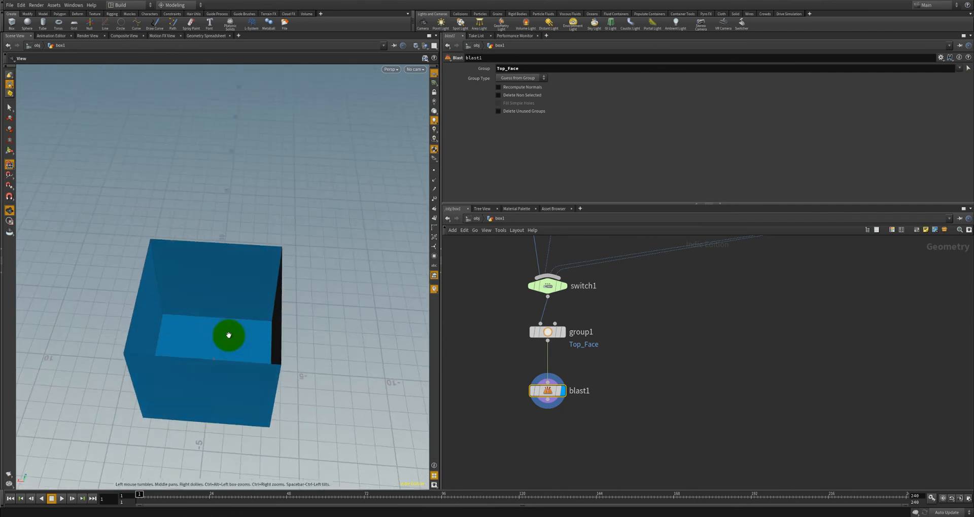
left_click(548, 285)
mouse_move(563, 67)
left_mouse_down()
mouse_move(676, 66)
mouse_move(561, 55)
left_mouse_up()
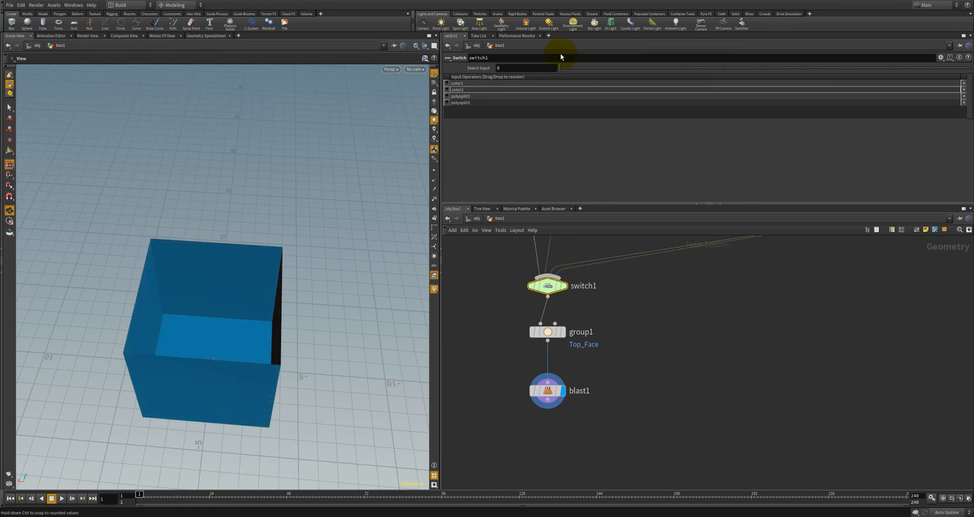
Step: Clear blast1's Group and enter Top_Face again by hand
left_click(547, 390)
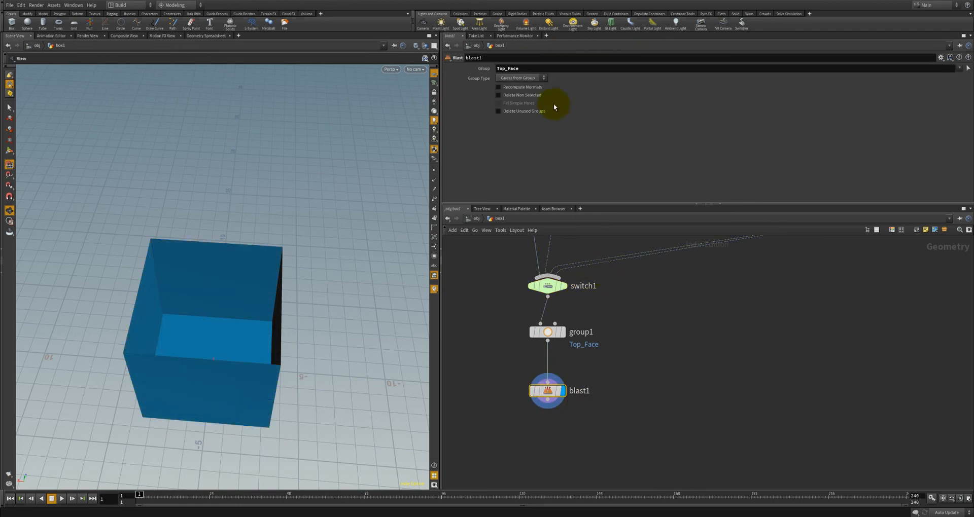
left_click_drag(951, 70, 473, 78)
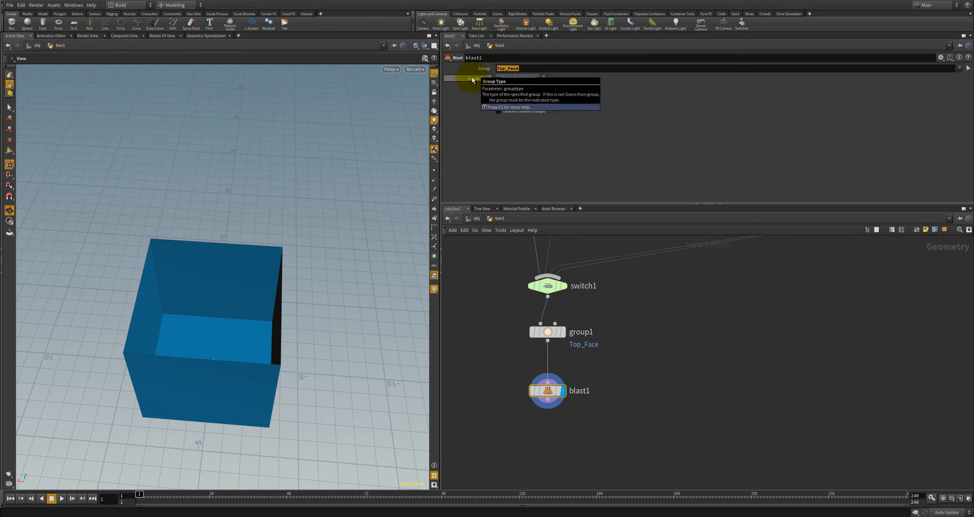
key("BackSpace")
type("T")
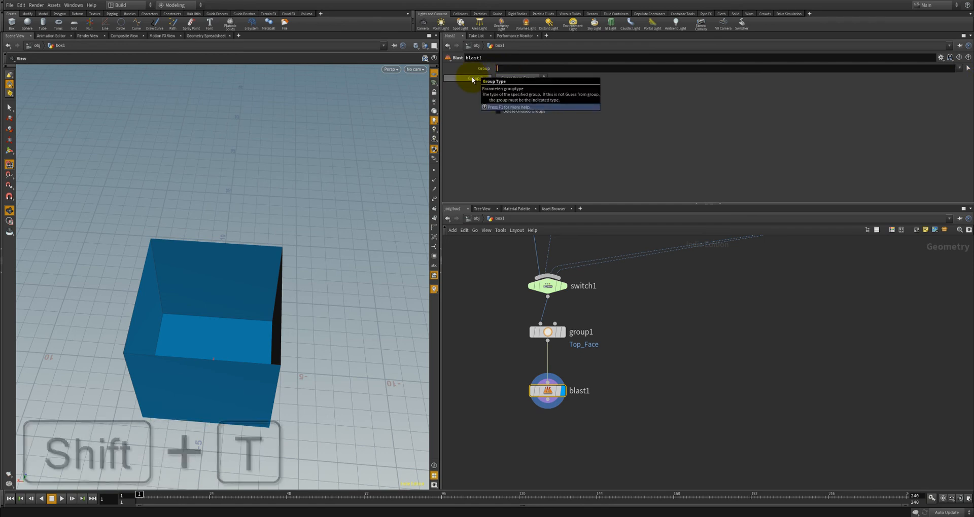
type("op_Face")
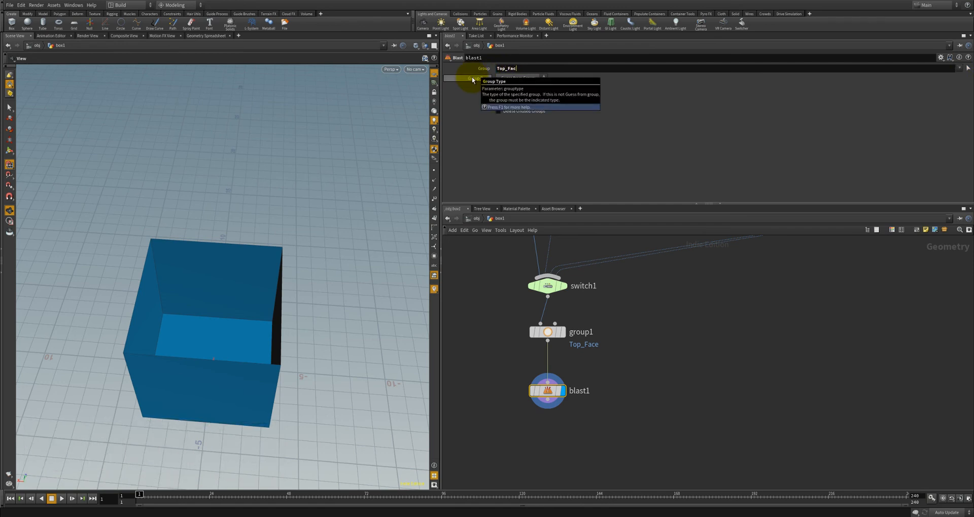
key("Return")
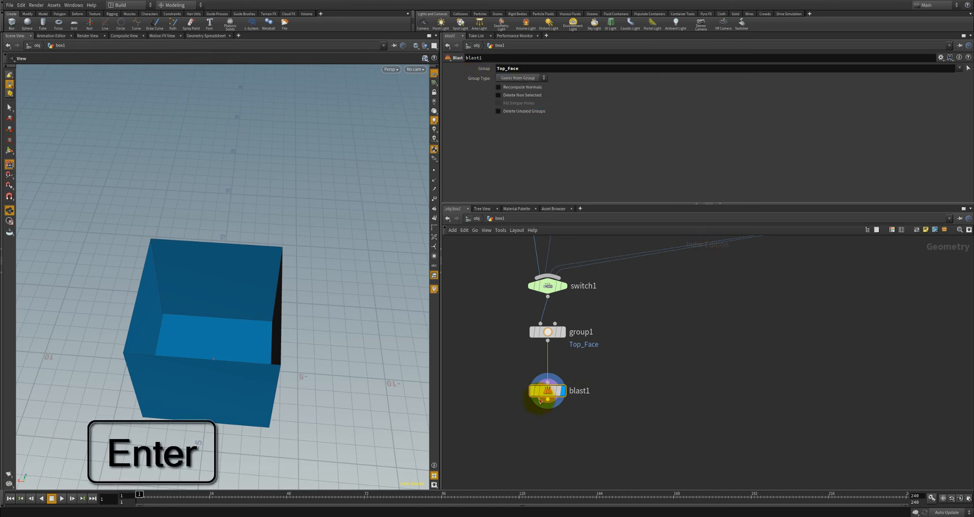
mouse_move(517, 386)
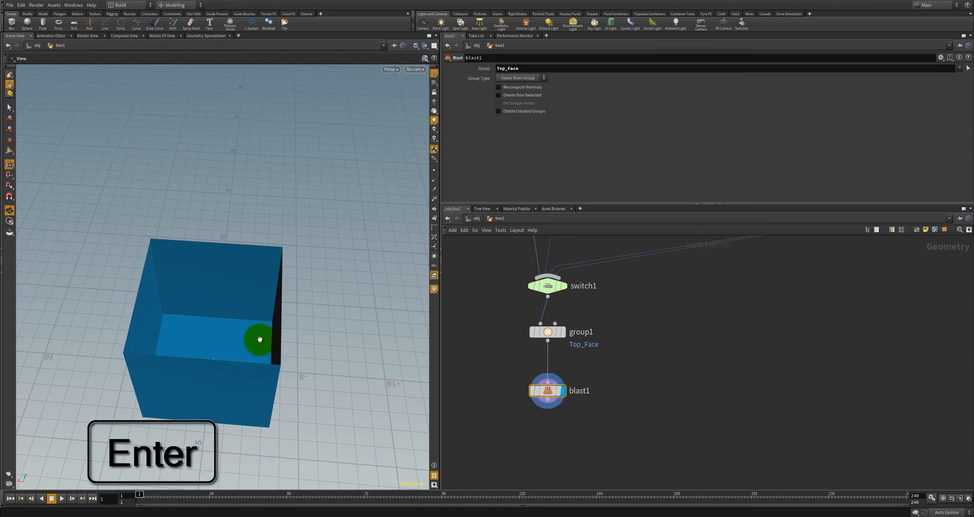
Step: Add a PolyExtrude node below blast1, fed by blast1's output
middle_click_drag(613, 397, 628, 329)
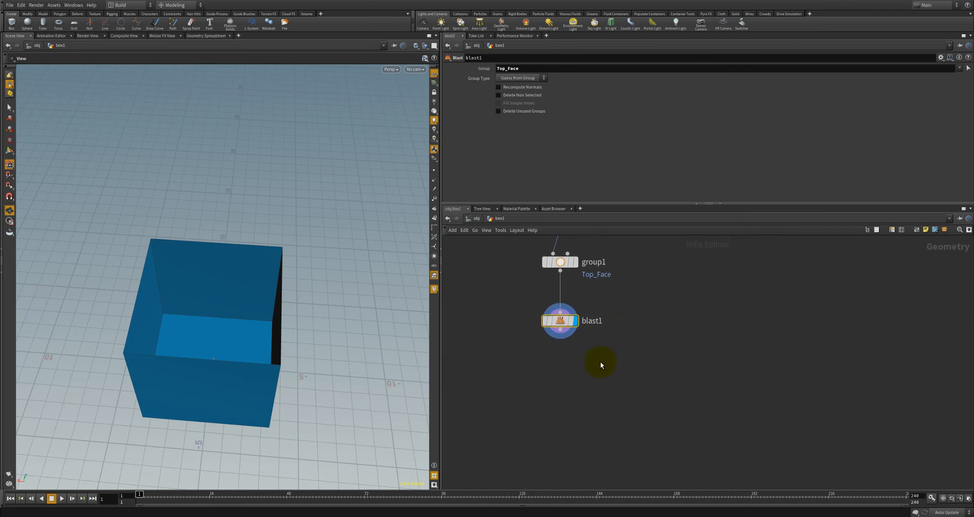
middle_click_drag(669, 319, 663, 352)
left_click(555, 364)
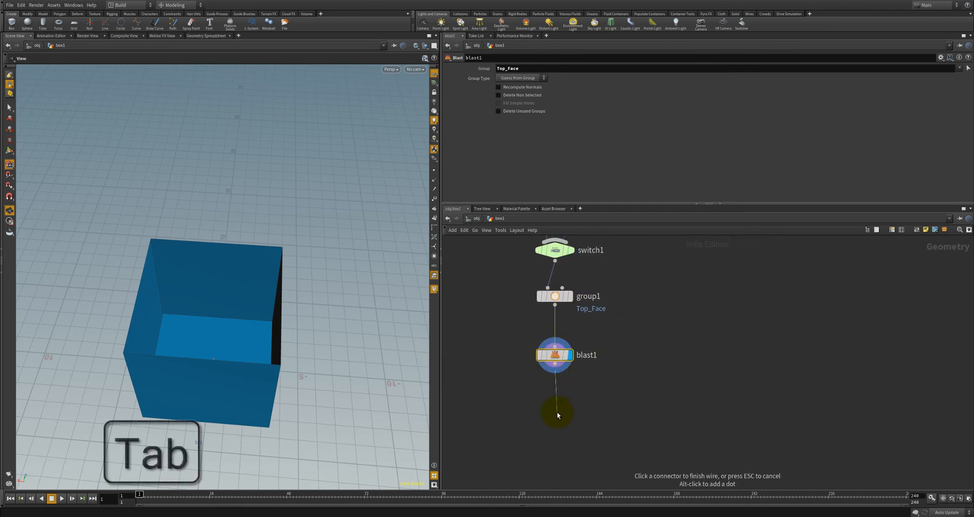
key("Tab")
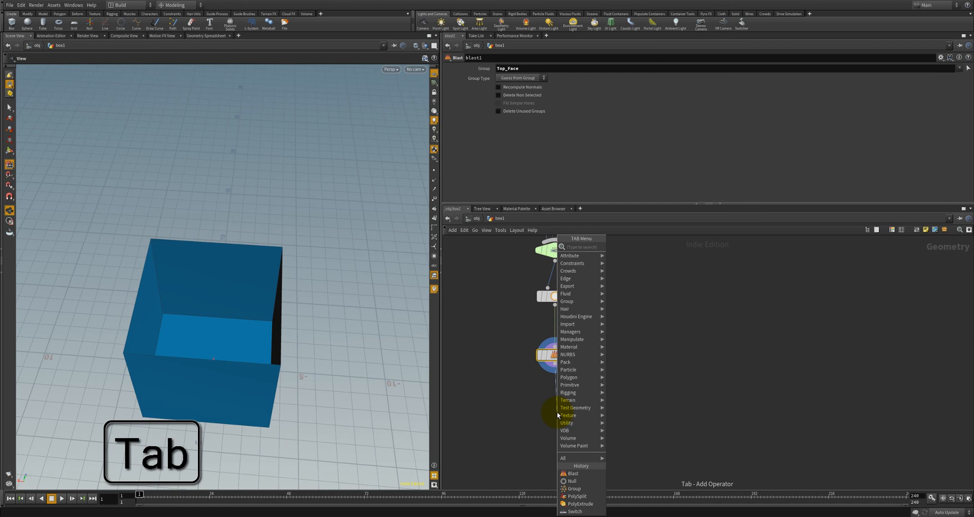
type("Poo")
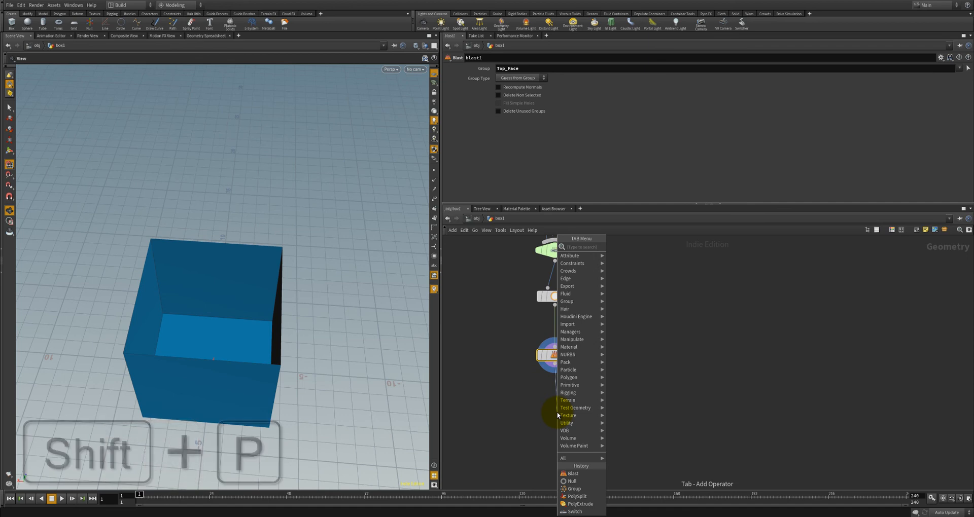
key("BackSpace")
type("ly")
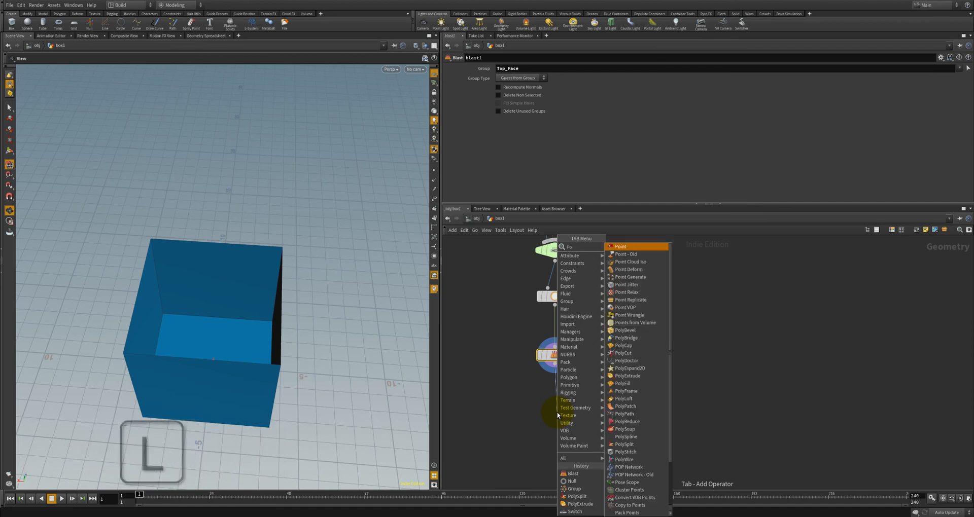
type("E")
key("Return")
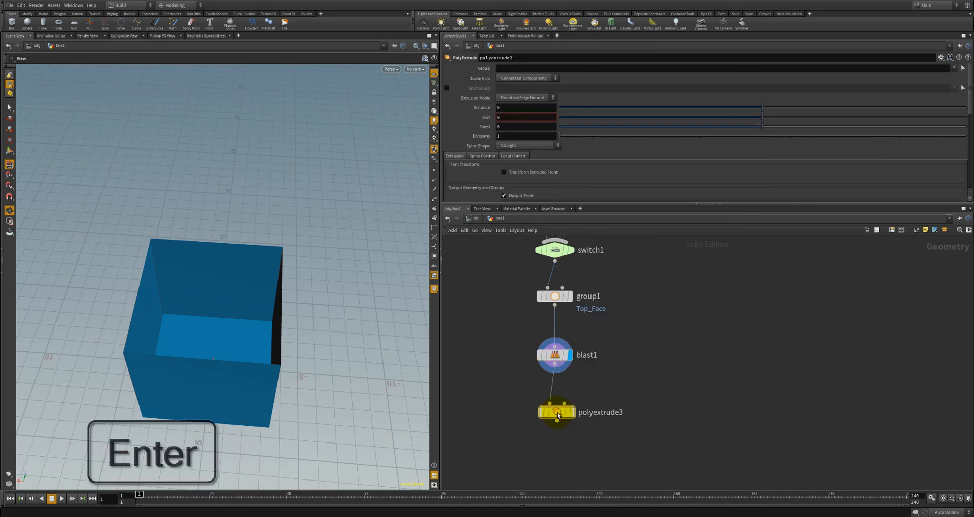
Step: Display polyextrude3, align it under blast1 and set its Distance to about -0.865
left_click(572, 417)
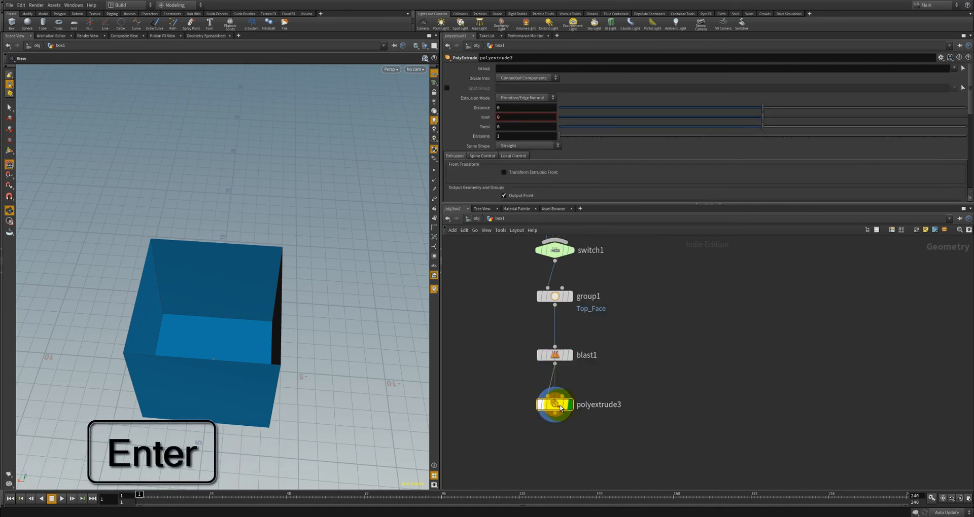
left_click_drag(768, 109, 586, 124)
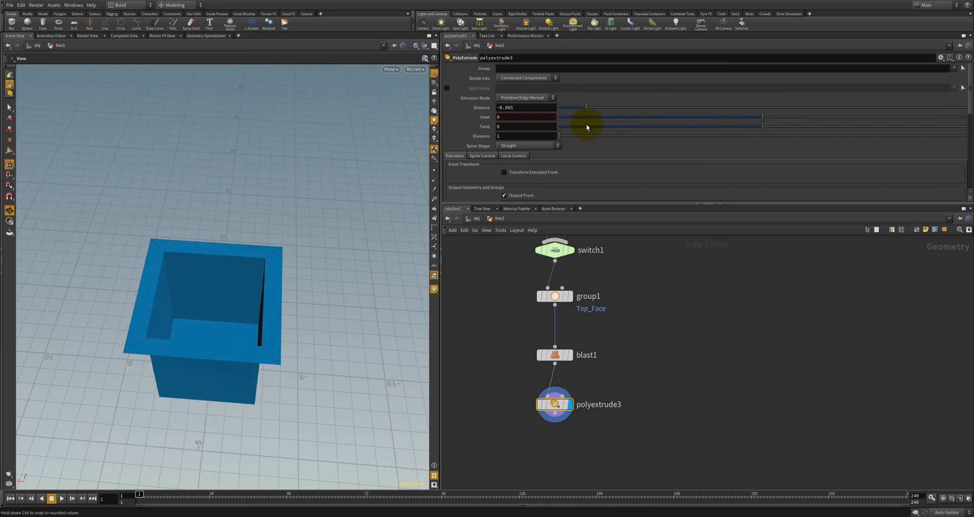
Step: Turn on Output Back for polyextrude3 to close the outside of the box walls, and check the box from several angles
scroll(588, 157, "down", 3)
scroll(580, 169, "down", 2)
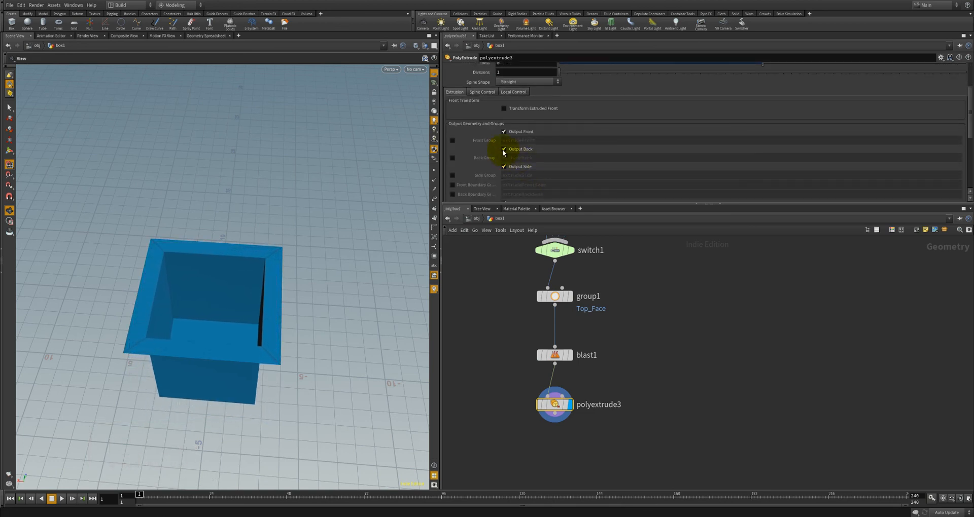
left_click(503, 150)
mouse_move(337, 270)
left_mouse_down()
mouse_move(315, 291)
mouse_move(345, 276)
left_mouse_up()
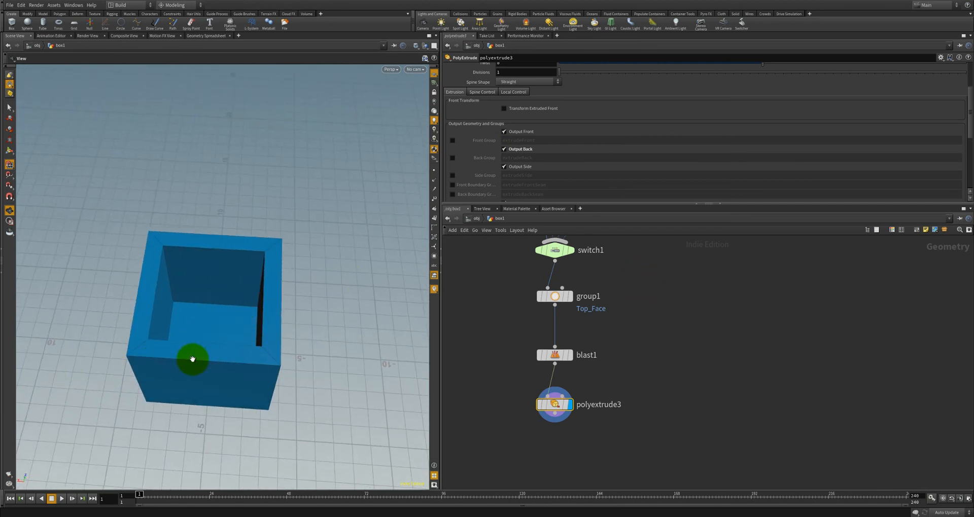
left_click_drag(193, 359, 228, 350)
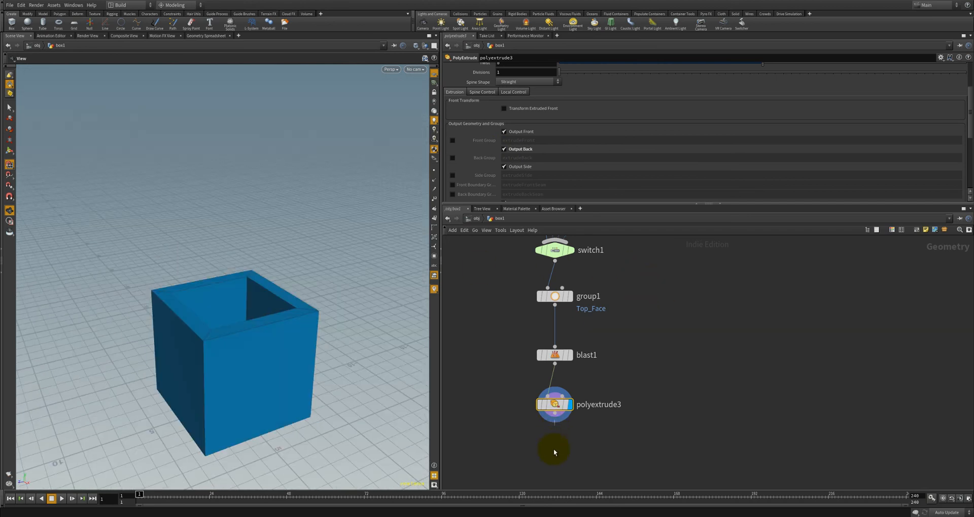
Step: Add an Output node below polyextrude3, fed by its output, and display it
key("Tab")
type("O")
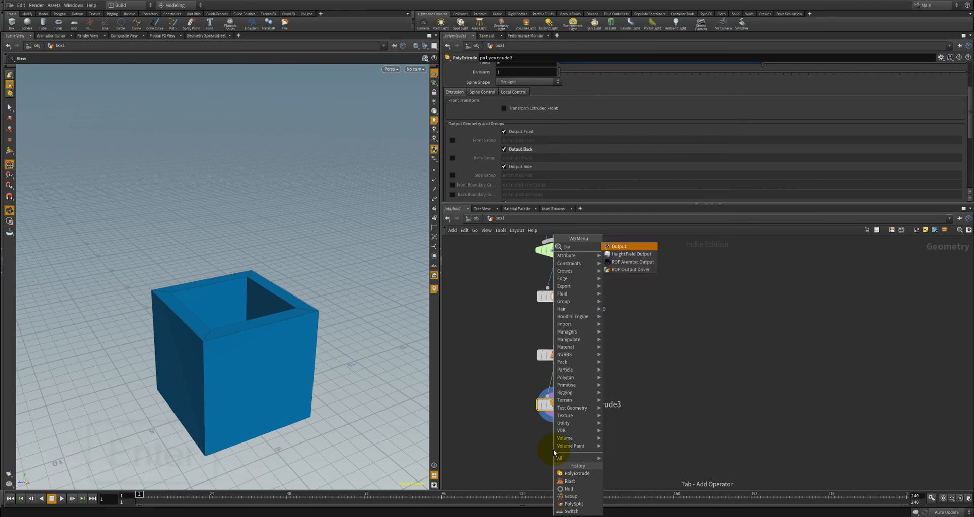
key("Return")
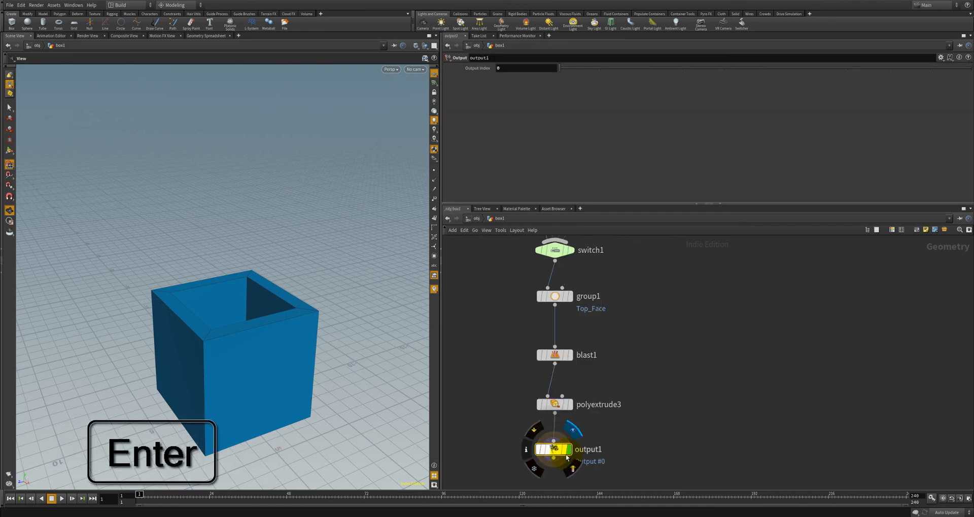
Step: Review the whole node network from the coloured box groups down to the output node, and view the thickened box from above
scroll(669, 355, "down", 2)
middle_click_drag(674, 333, 635, 455)
scroll(655, 293, "down", 3)
middle_click_drag(659, 321, 657, 398)
mouse_move(644, 357)
middle_mouse_down()
mouse_move(641, 370)
mouse_move(635, 360)
middle_mouse_up()
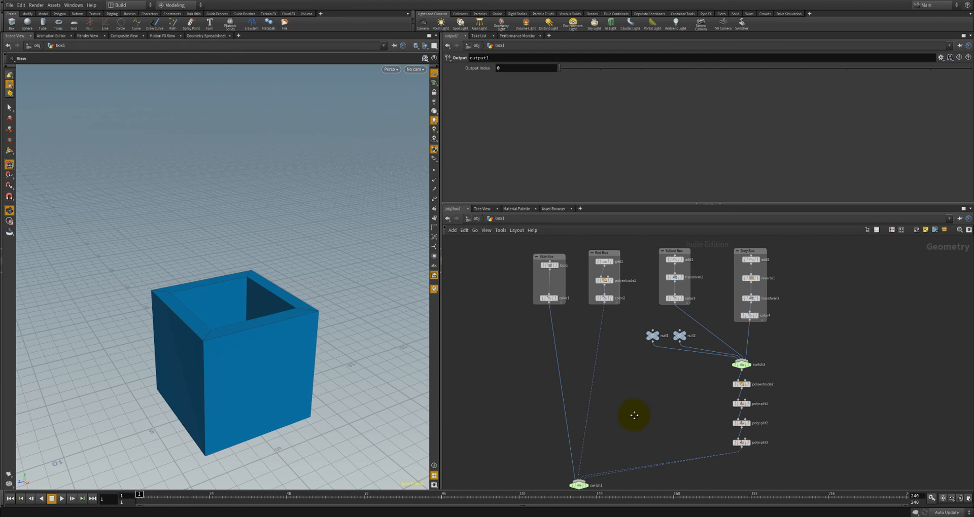
middle_click_drag(634, 415, 622, 355)
scroll(622, 374, "down", 2)
scroll(617, 363, "down", 1)
left_click_drag(307, 350, 306, 384)
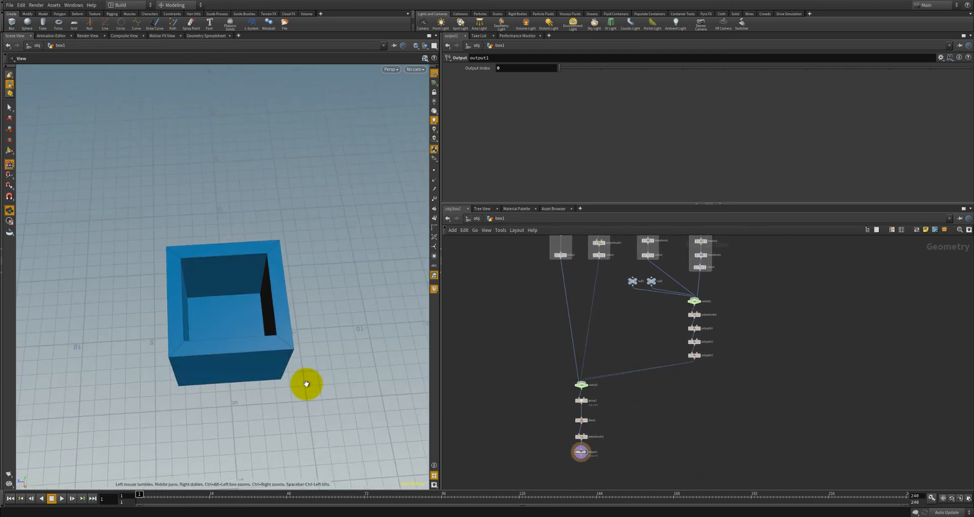
middle_click_drag(616, 325, 606, 337)
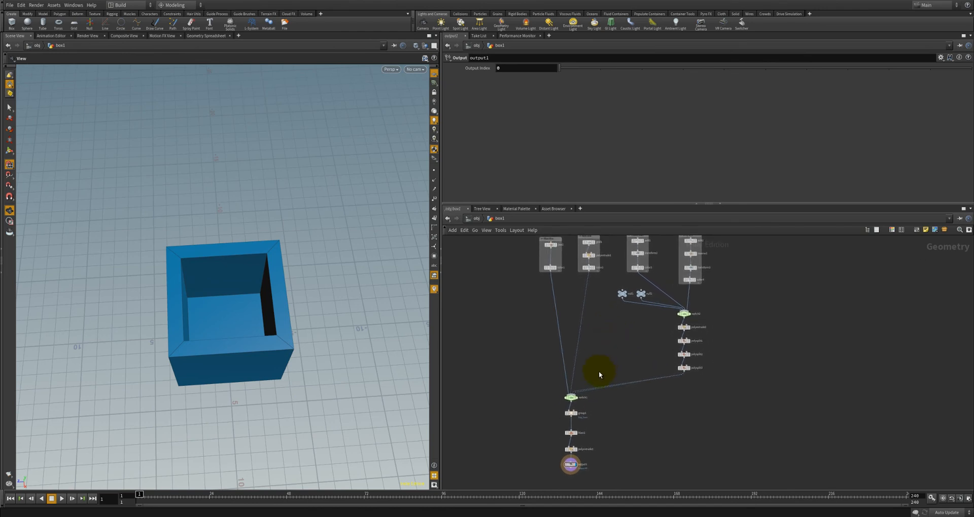